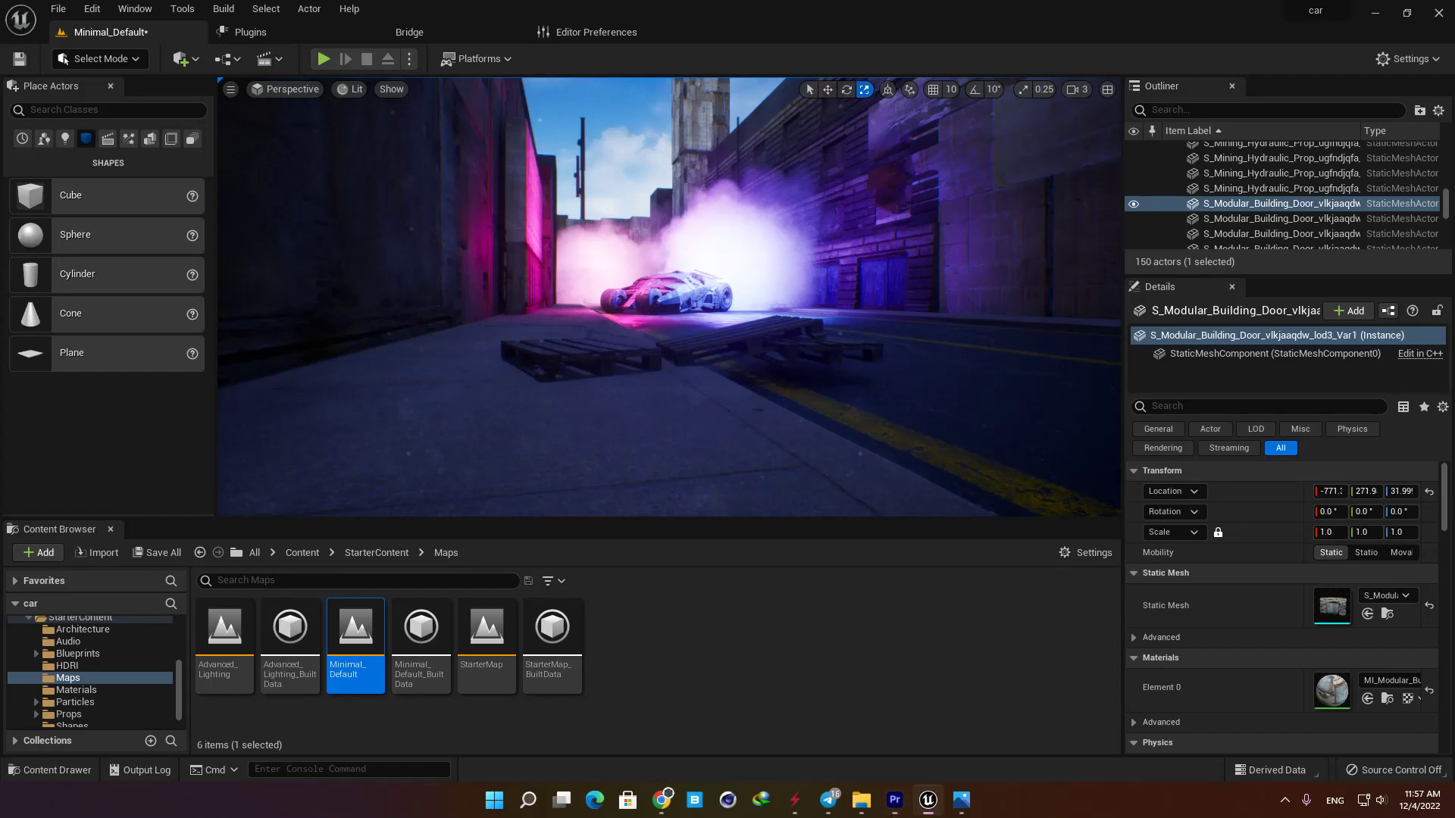
Look over the alley scene around the car and view it through CineCameraActor1.
{"action": "key", "text": "w"}
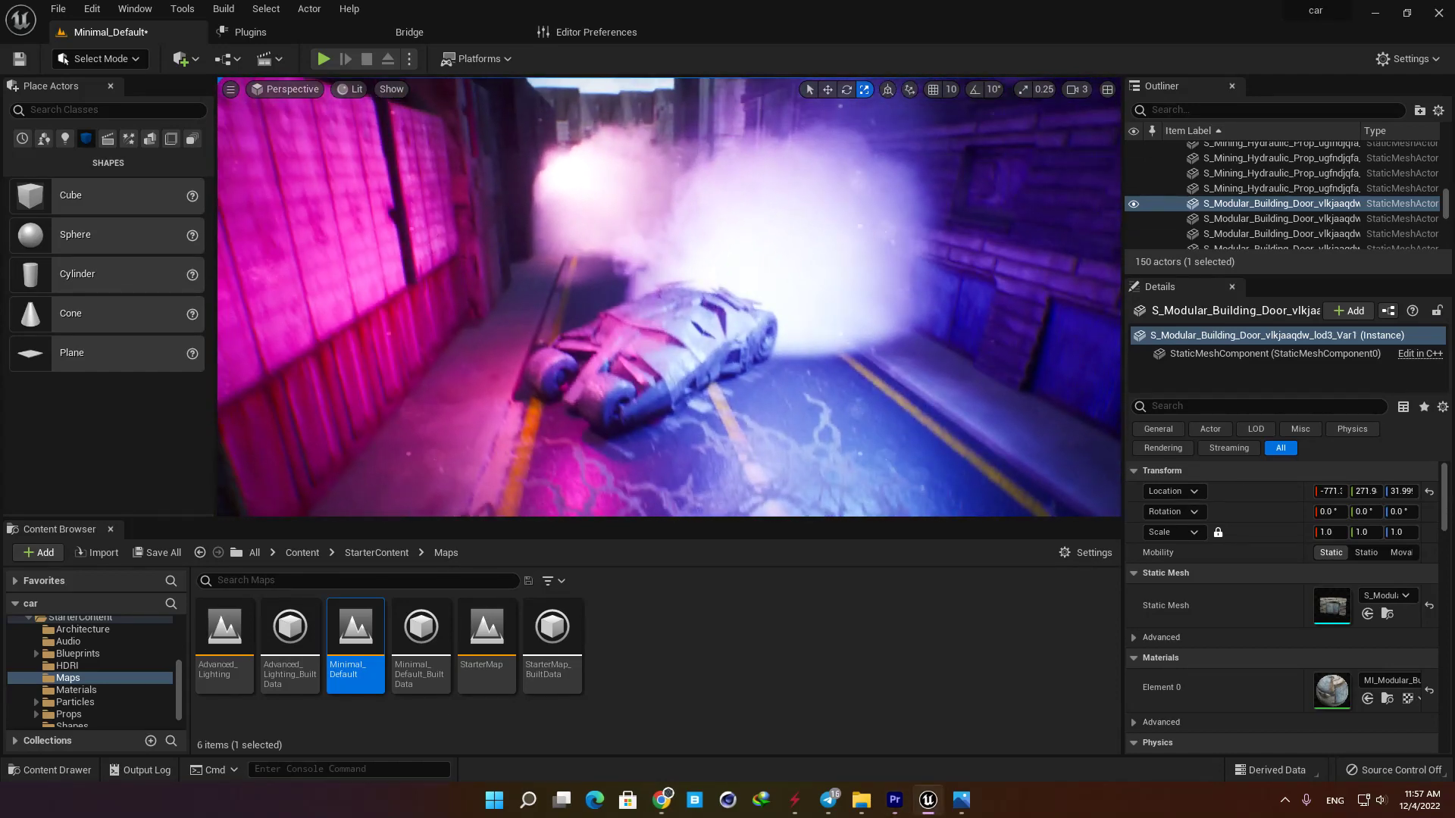
{"action": "key", "text": "s"}
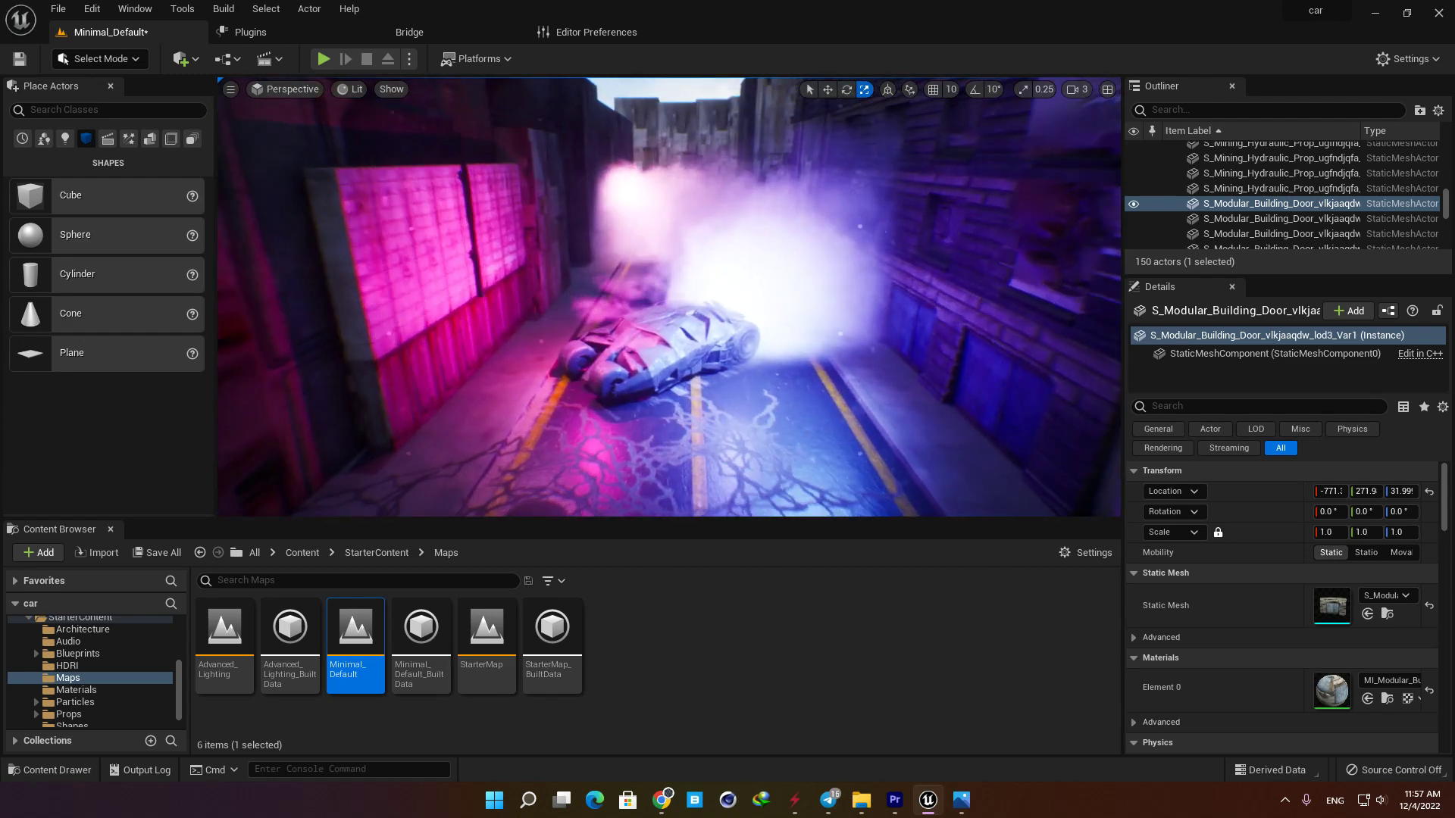
{"action": "key", "text": "w"}
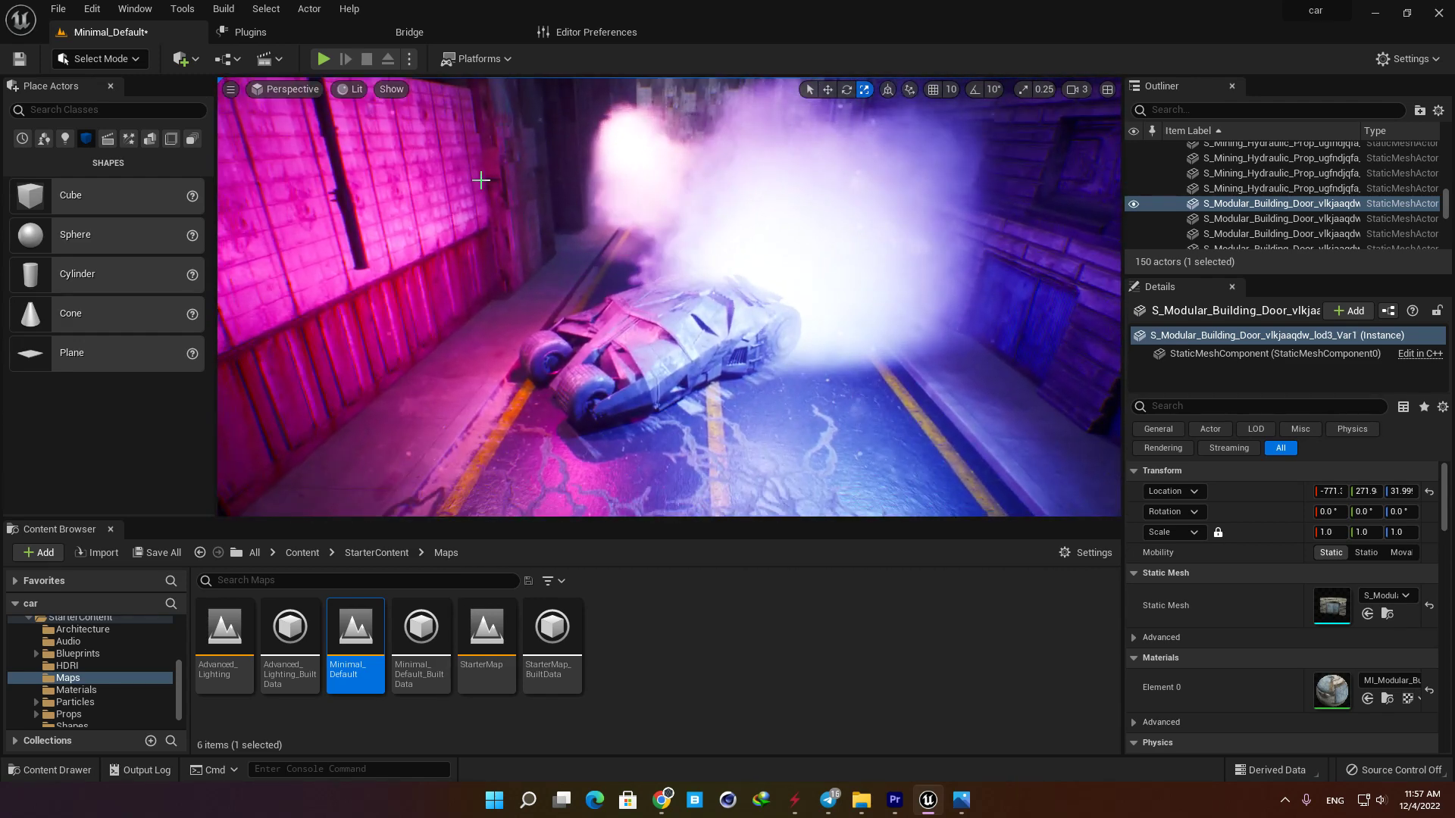
{"action": "left_click", "coordinate": [308, 94]}
{"action": "left_click", "coordinate": [316, 248]}
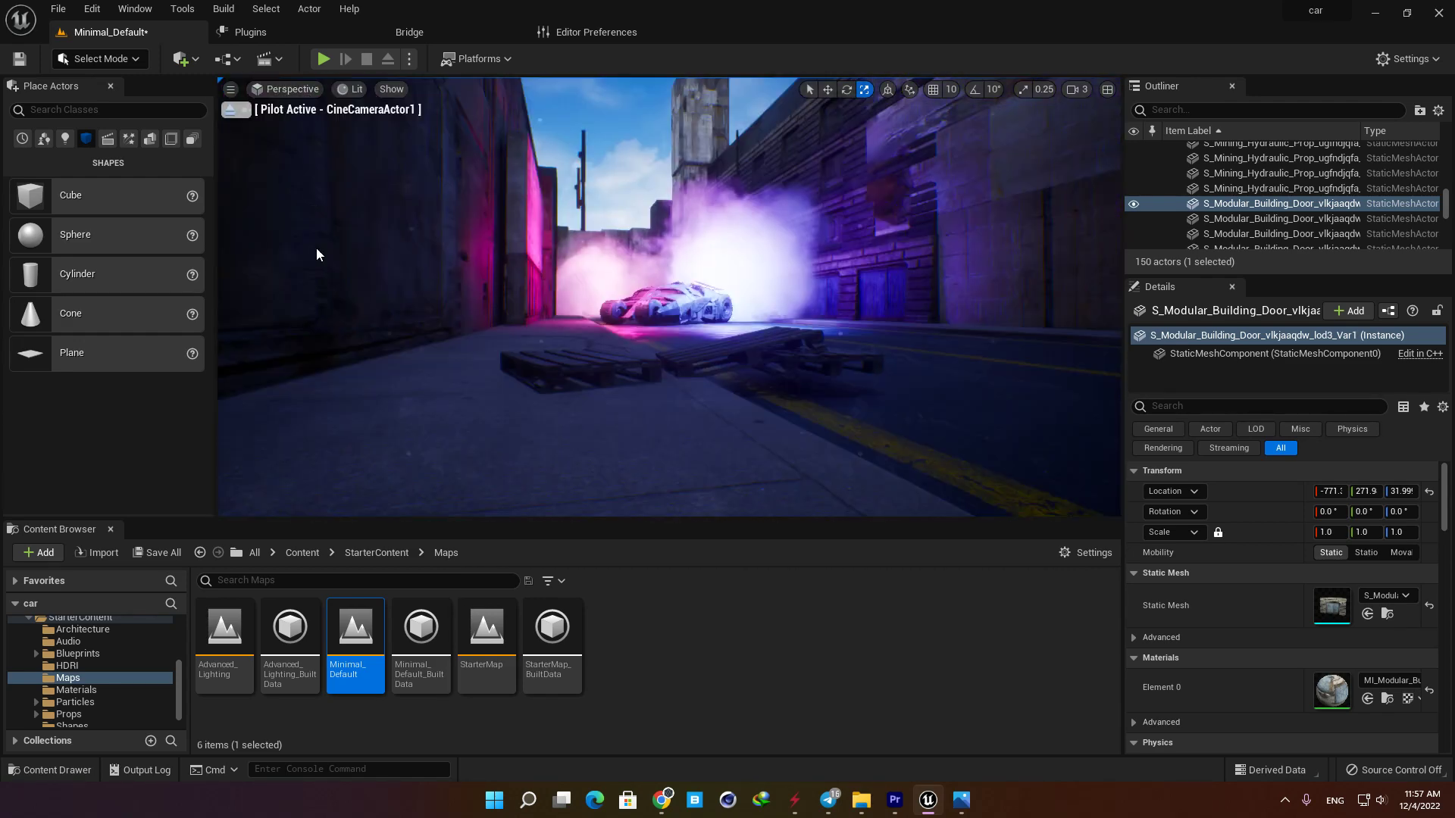
{"action": "left_click", "coordinate": [245, 110]}
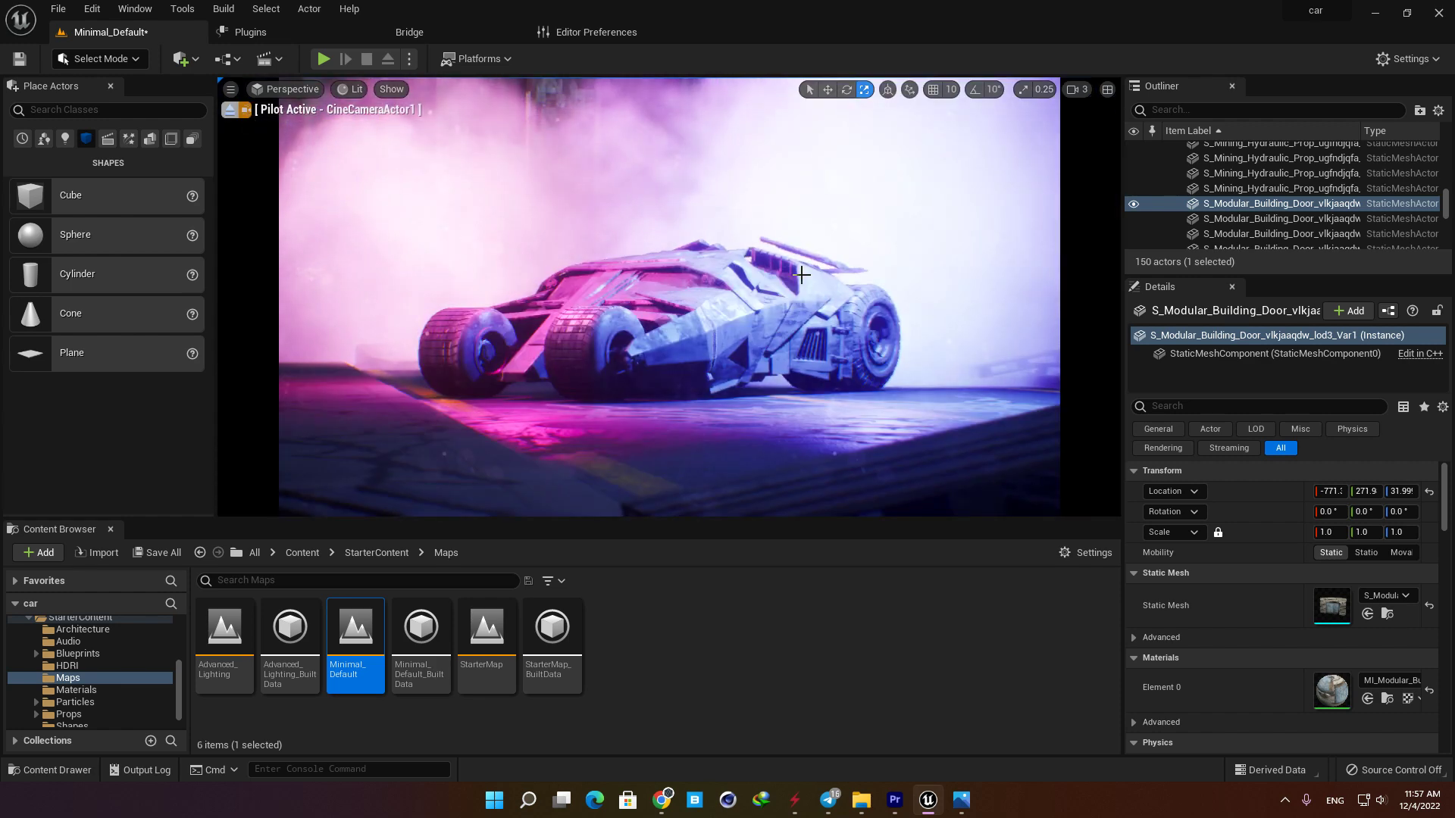
Switch to Photos and view the rendered image final.png enlarged.
{"action": "left_click", "coordinate": [961, 801]}
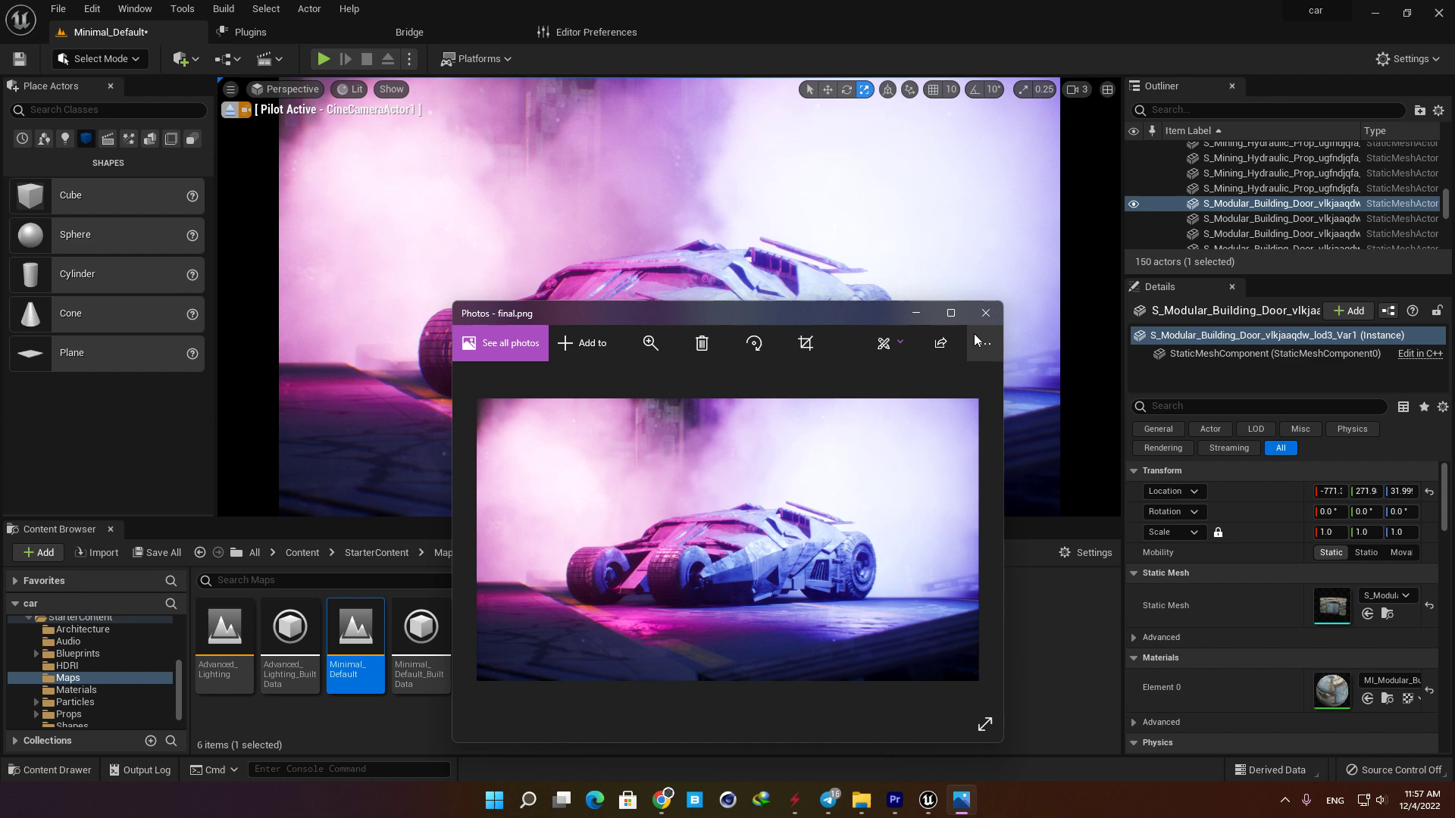
{"action": "left_click", "coordinate": [951, 314]}
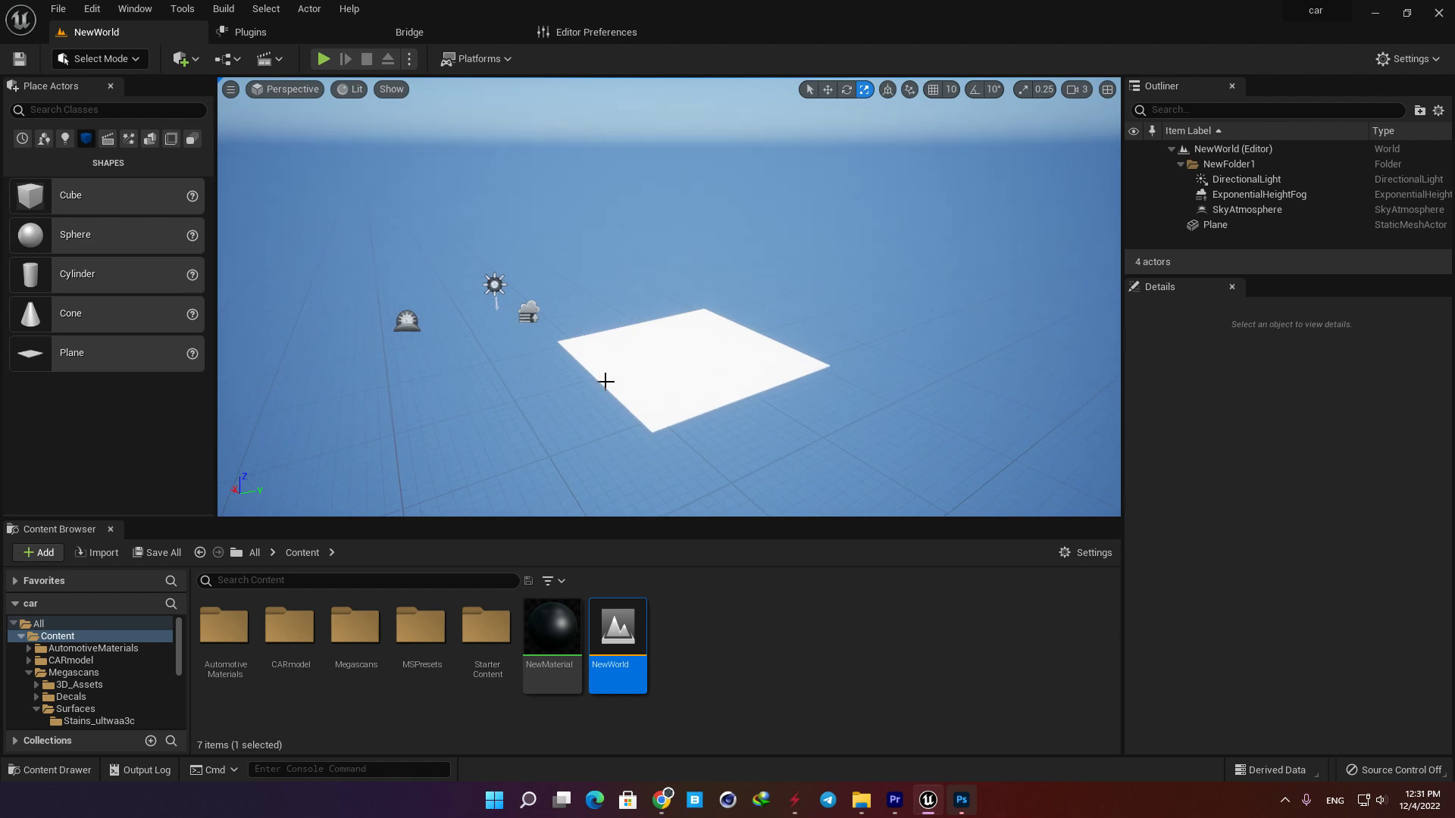
Switch to Chrome and browse the Cars & Vehicles category on Sketchfab.
{"action": "left_click", "coordinate": [663, 800]}
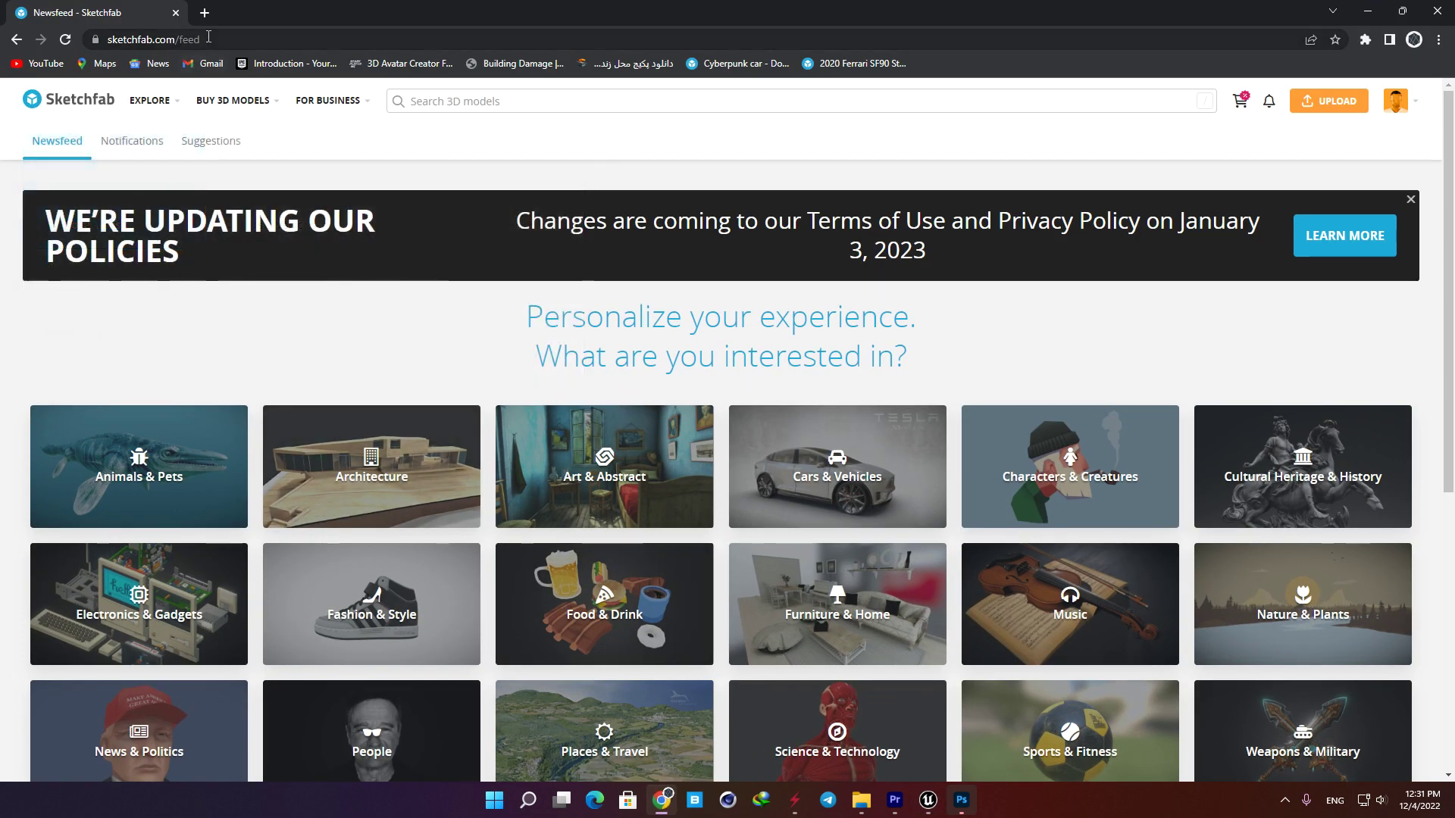
{"action": "mouse_move", "coordinate": [232, 100]}
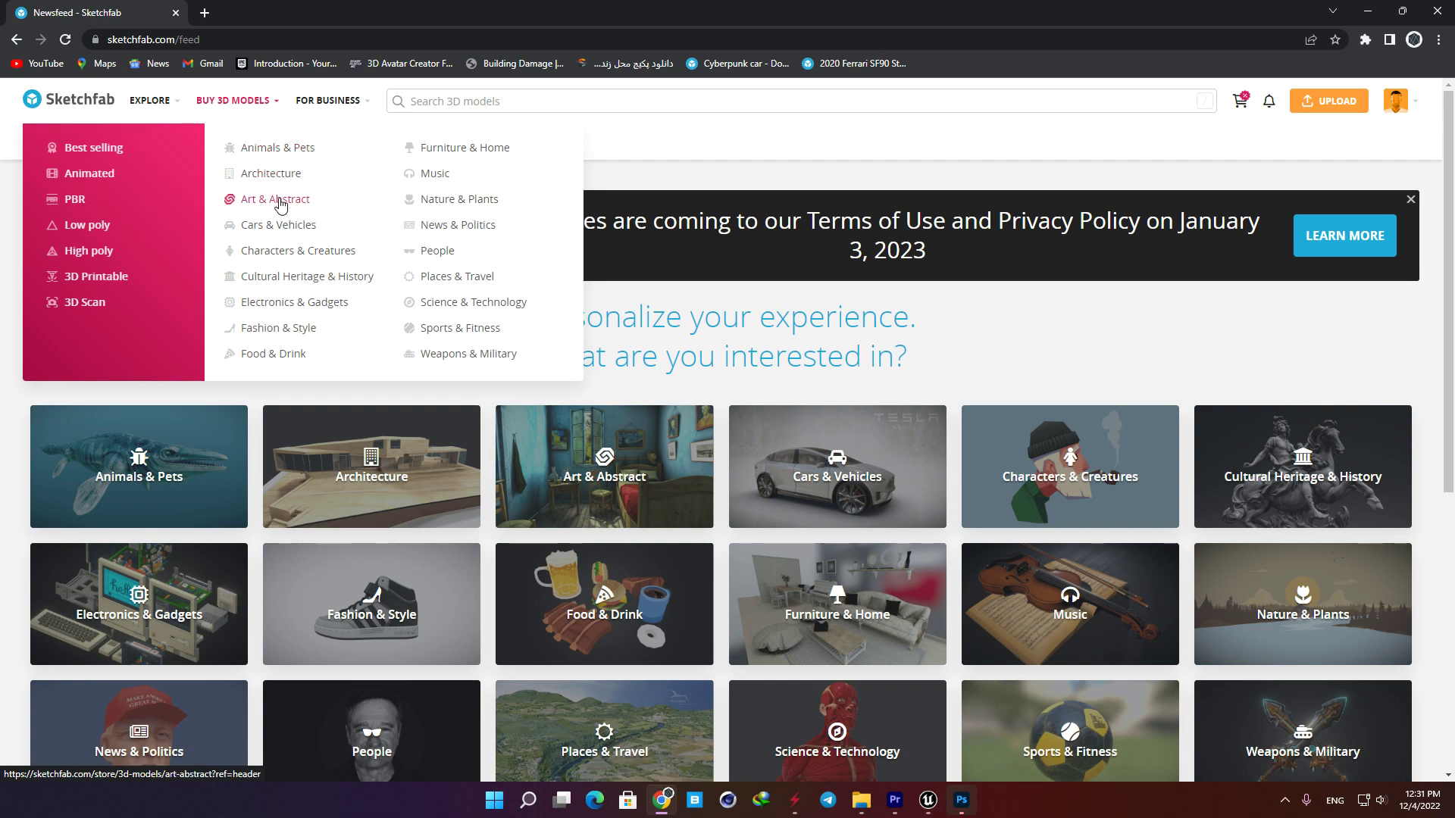
{"action": "left_click", "coordinate": [285, 228]}
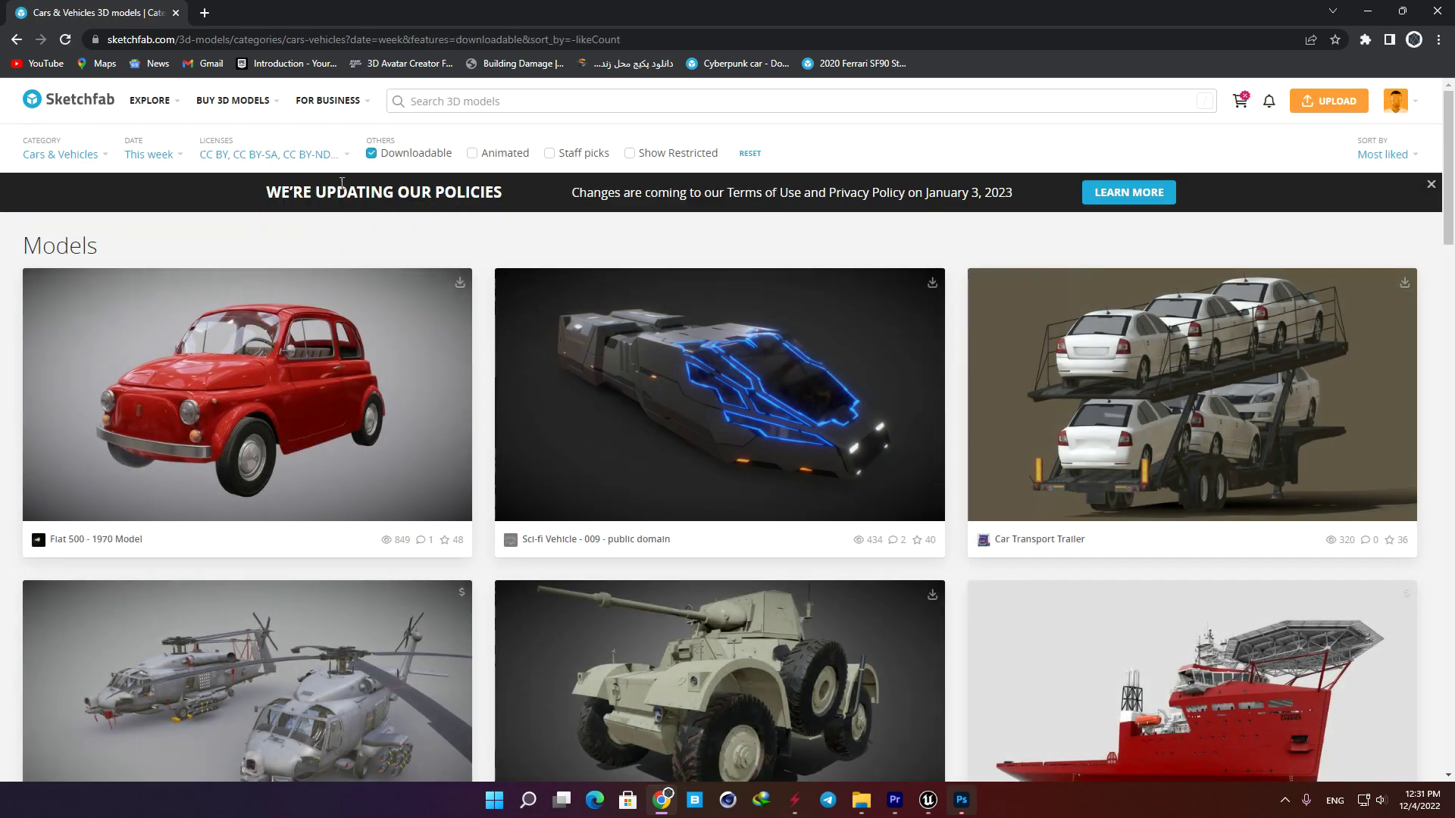
{"action": "scroll", "coordinate": [1020, 489], "scroll_direction": "down", "scroll_amount": 10}
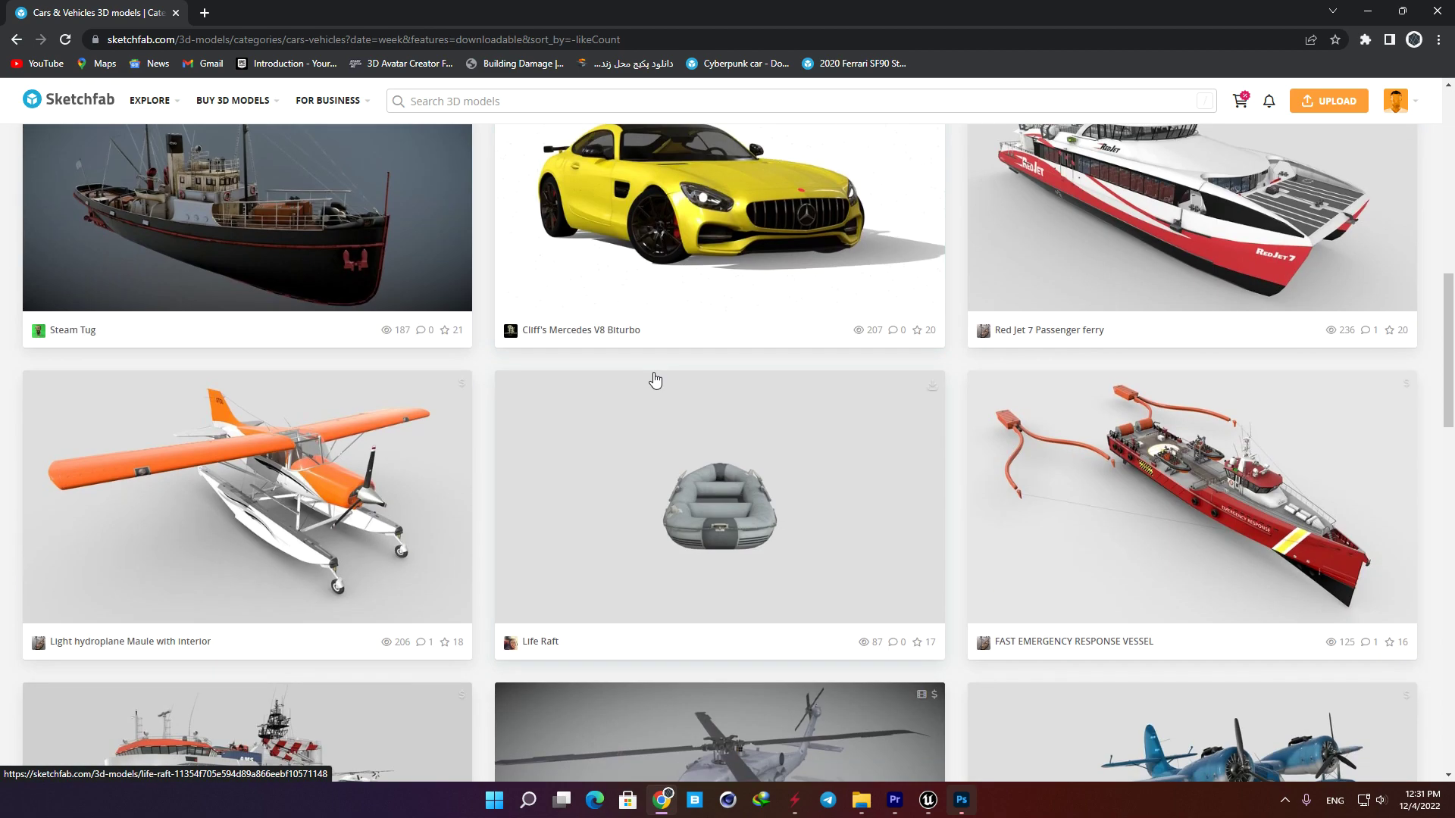
{"action": "scroll", "coordinate": [834, 615], "scroll_direction": "up", "scroll_amount": 10}
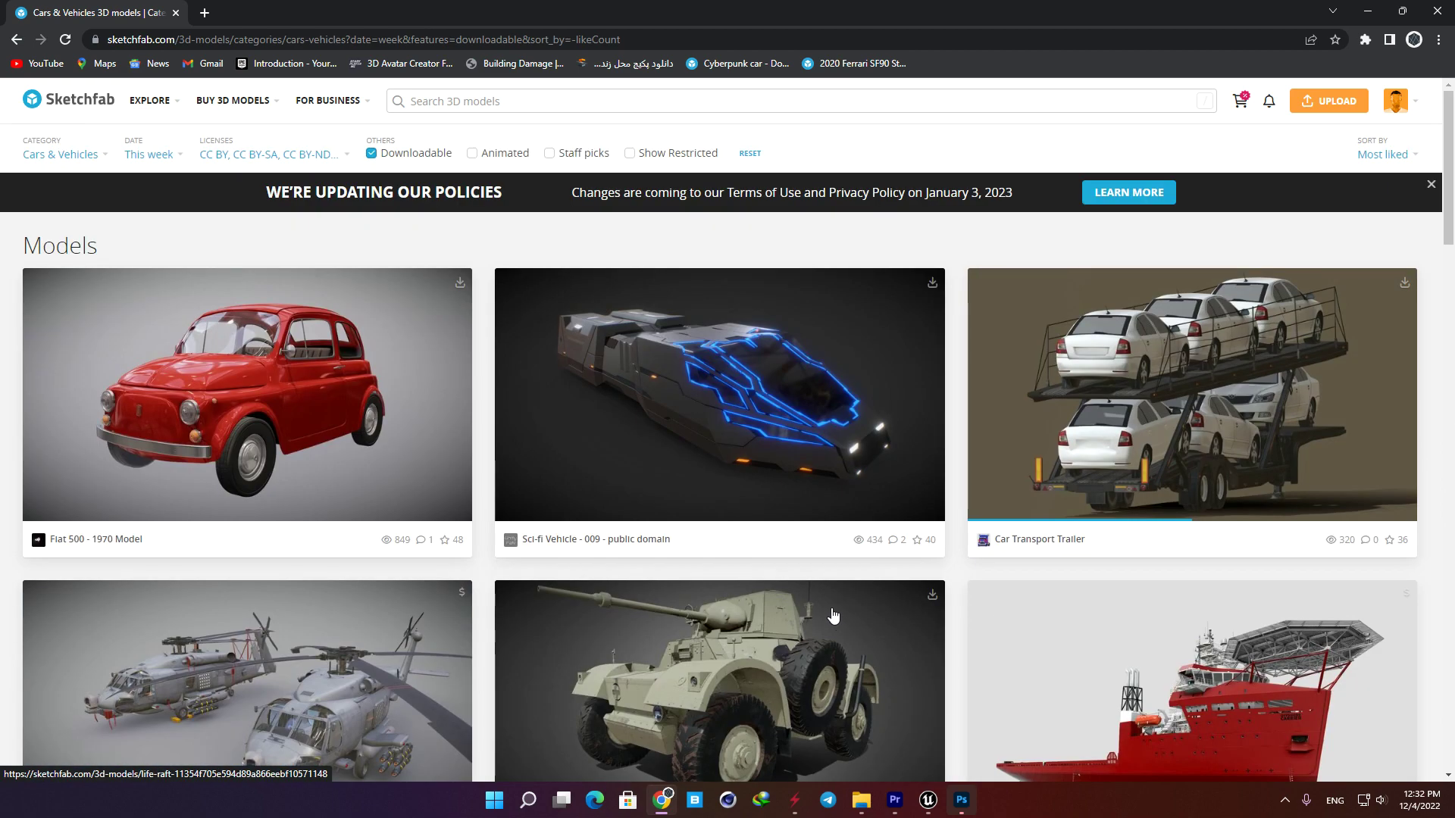
Search Sketchfab for "batmobil" and open the free Batmobil car model.
{"action": "left_click", "coordinate": [514, 103]}
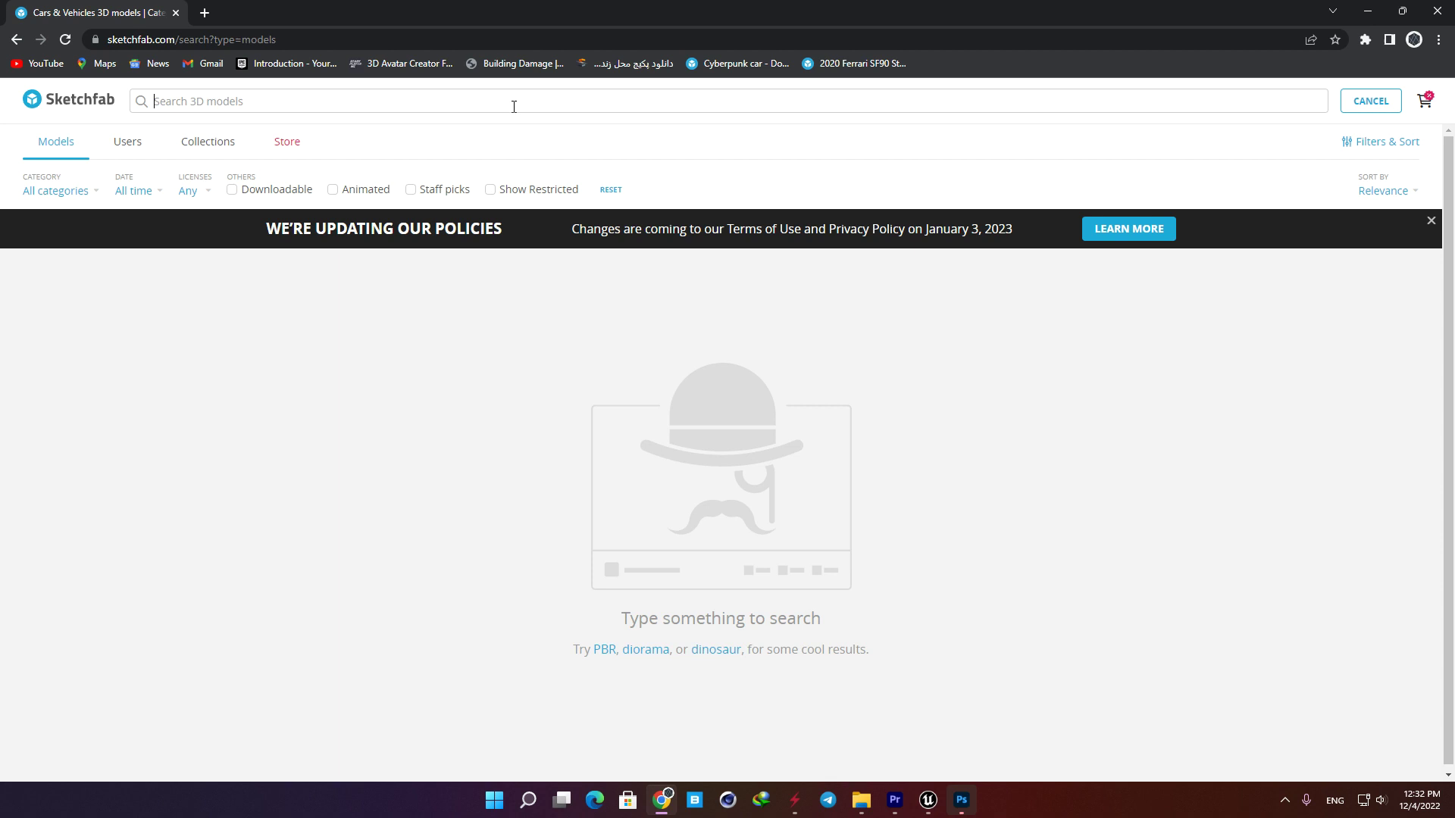
{"action": "type", "text": "batmobil"}
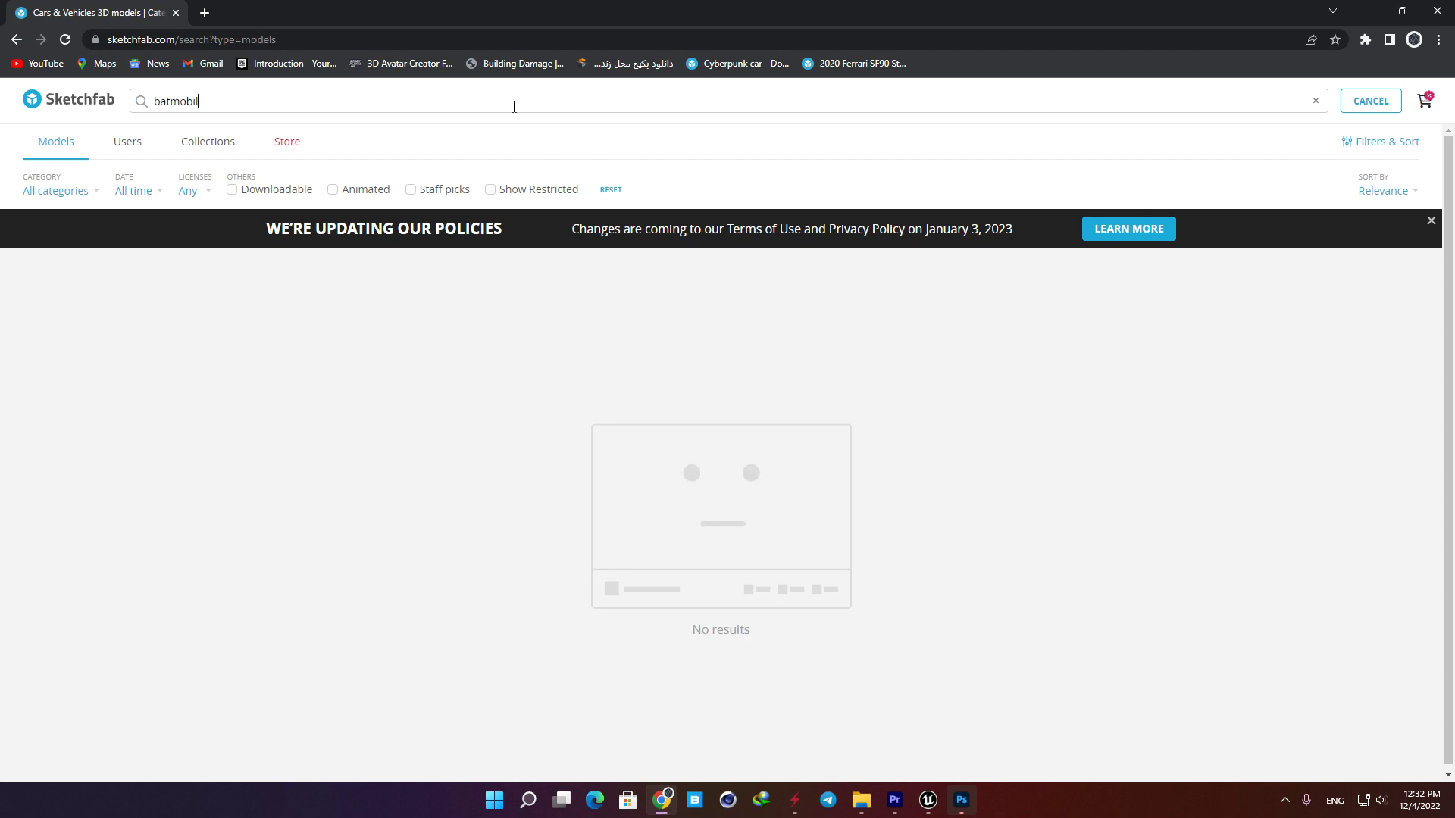
{"action": "key", "text": "Return"}
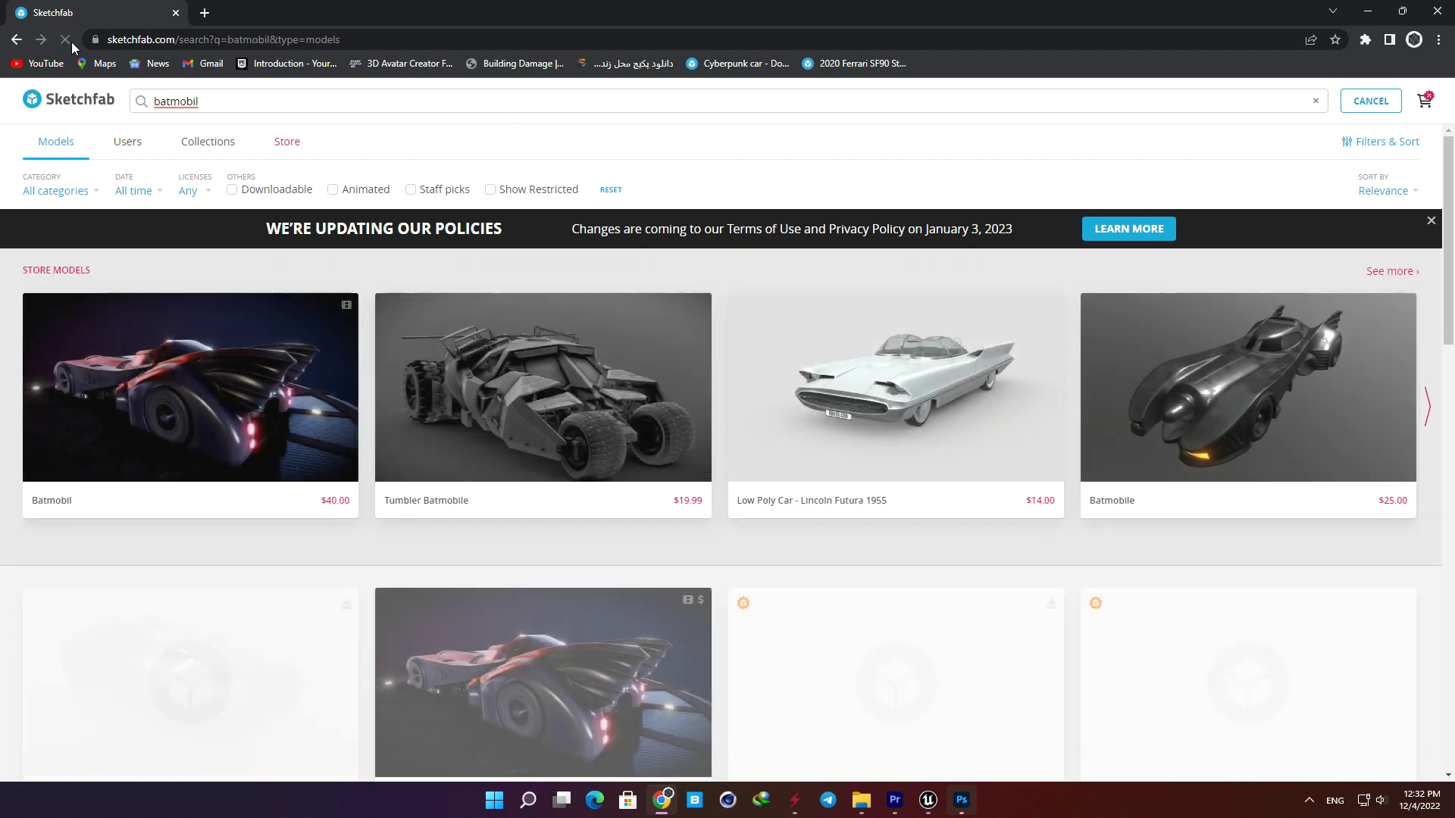
{"action": "scroll", "coordinate": [444, 176], "scroll_direction": "down", "scroll_amount": 3}
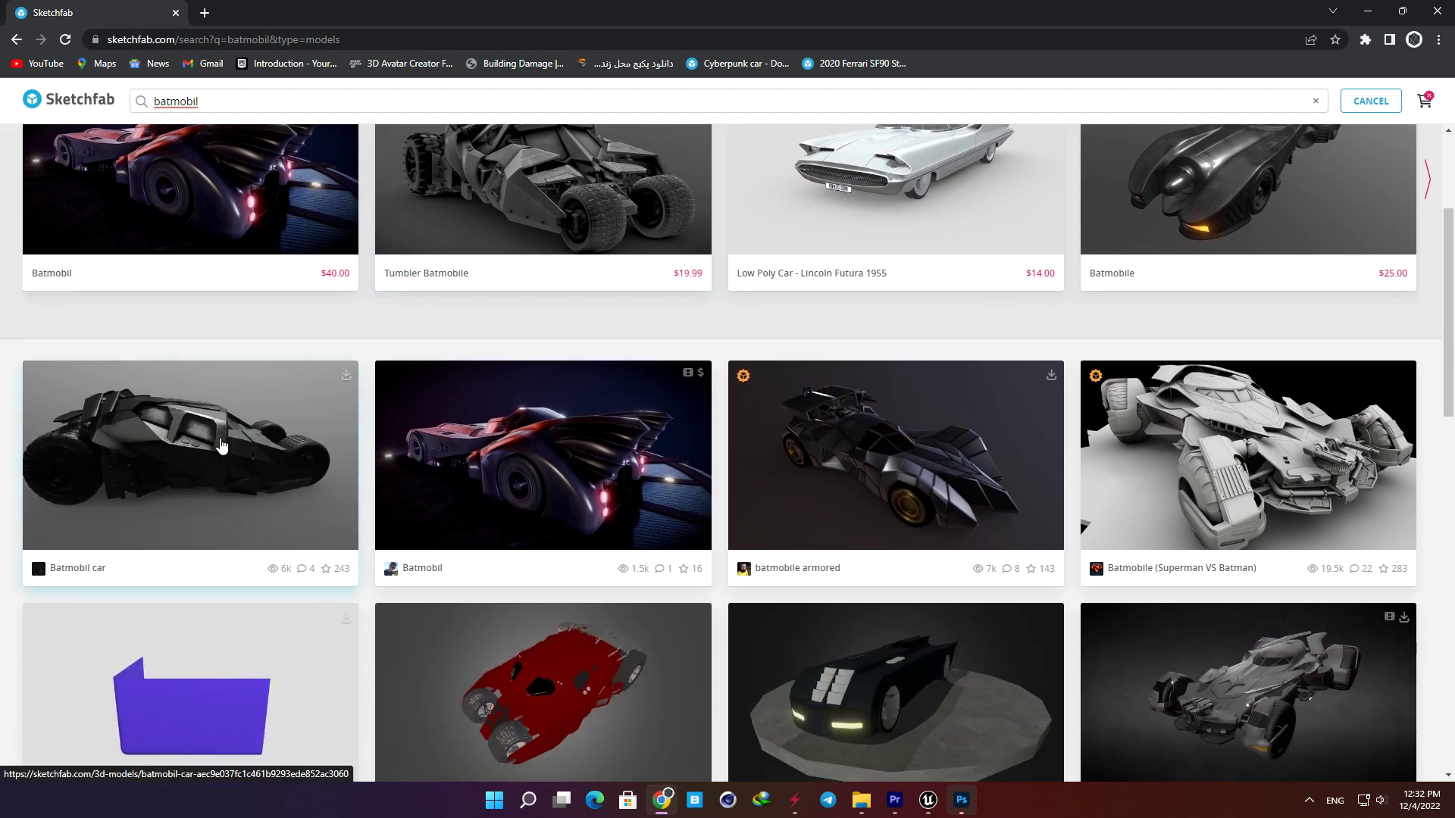
{"action": "left_click", "coordinate": [241, 485]}
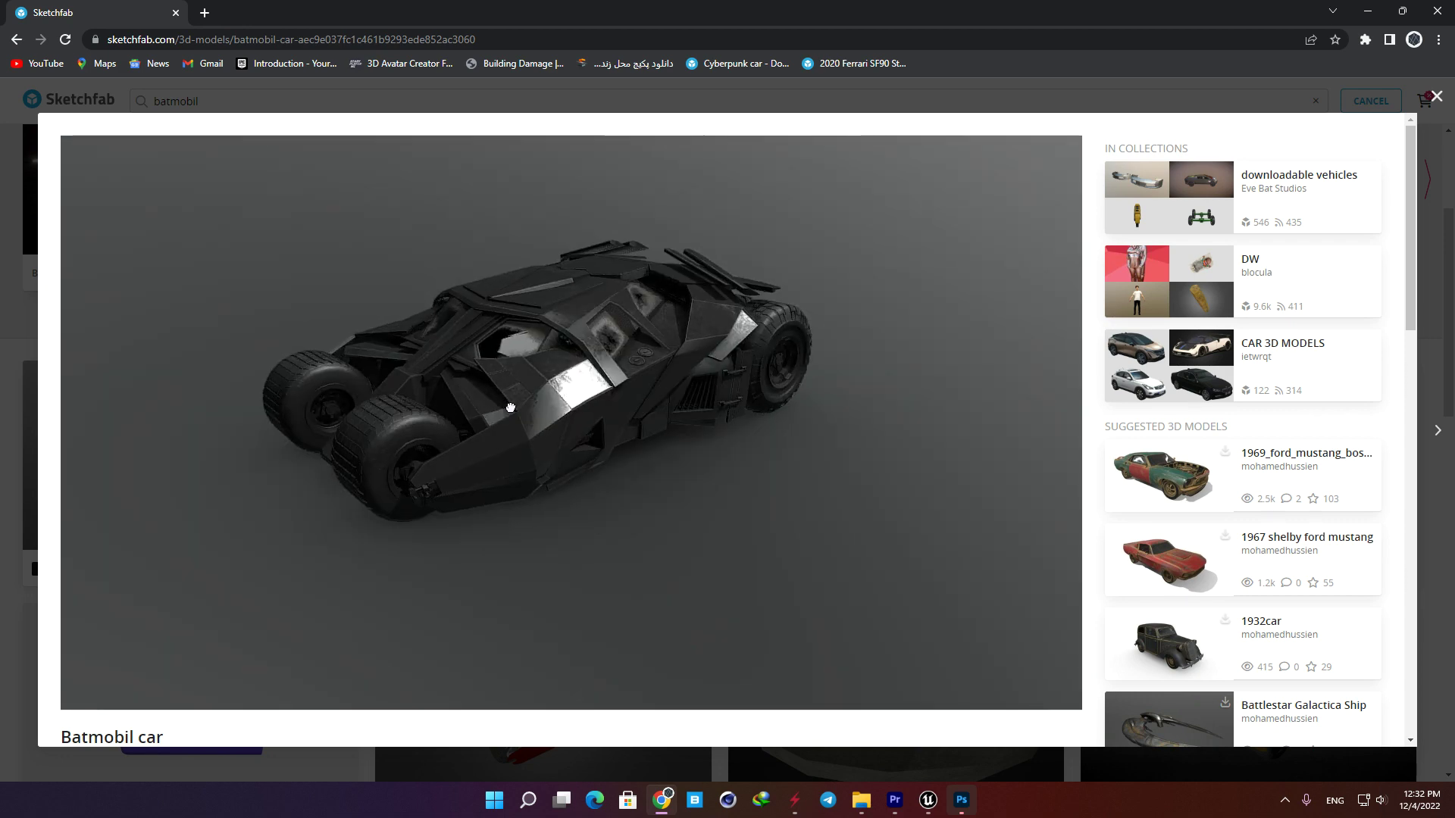
Inspect the Batmobil car model from several sides and show its available download formats.
{"action": "left_click_drag", "start_coordinate": [544, 385], "coordinate": [632, 333]}
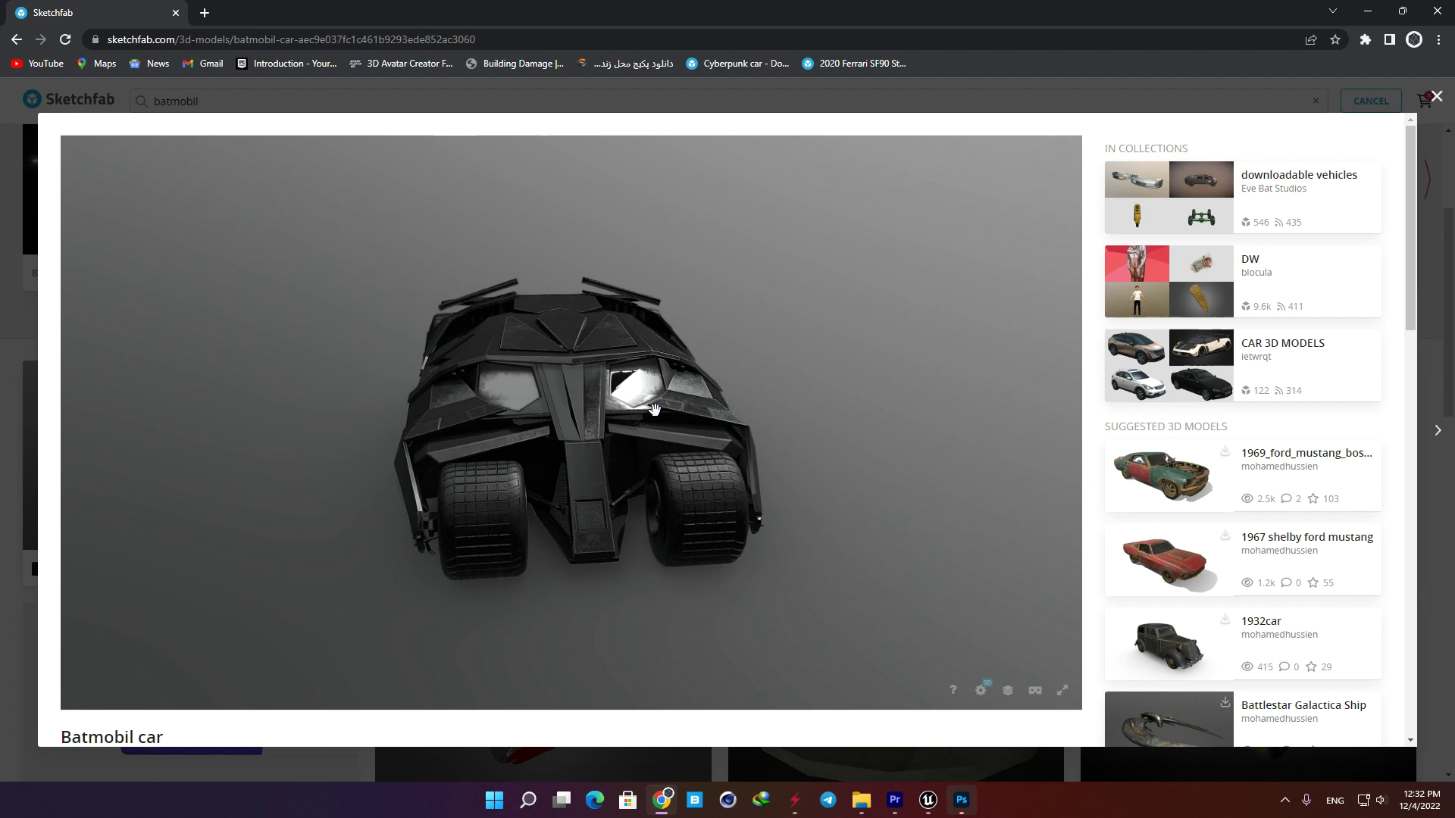
{"action": "left_click_drag", "start_coordinate": [601, 483], "coordinate": [654, 544]}
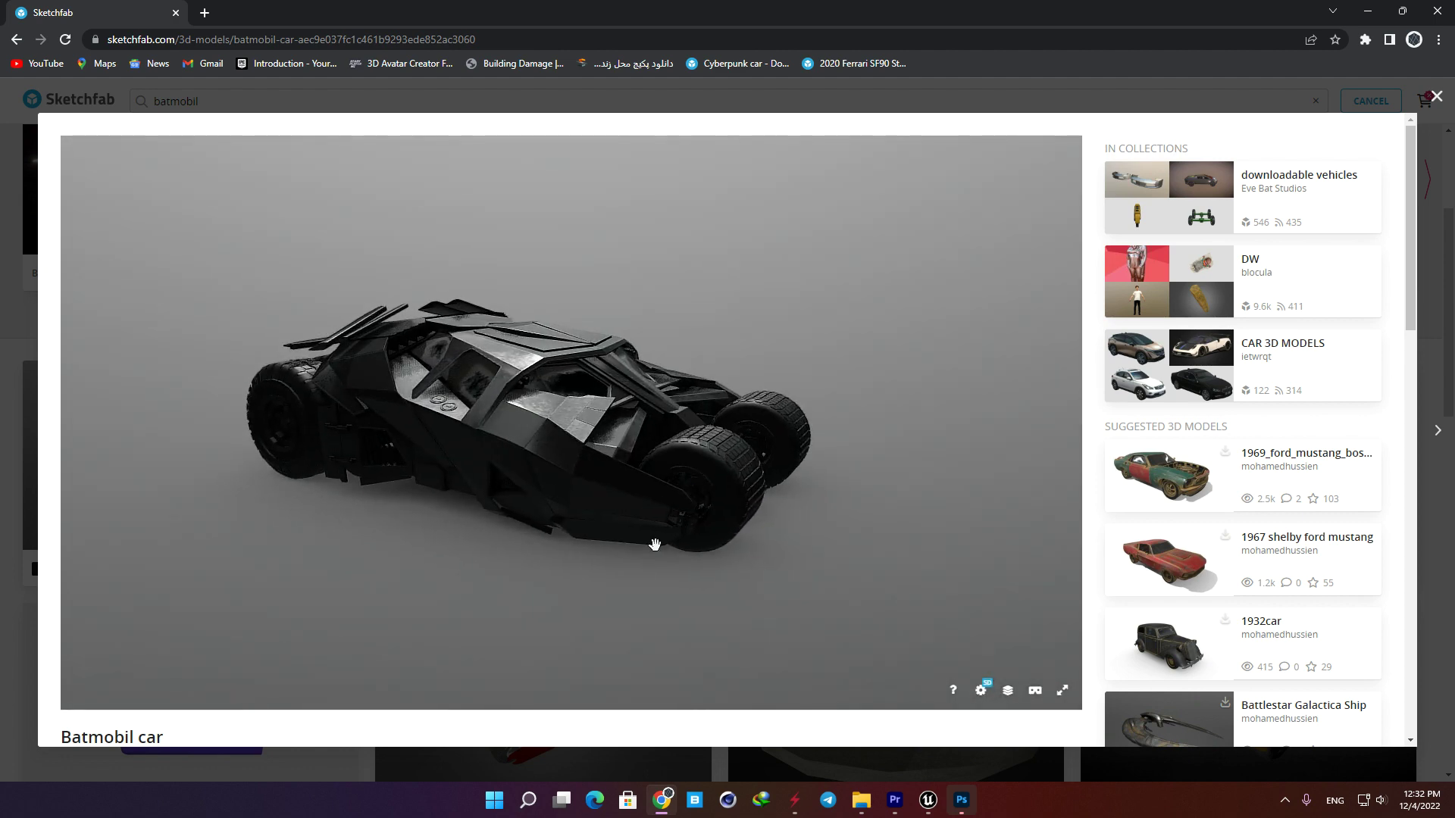
{"action": "scroll", "coordinate": [601, 734], "scroll_direction": "down", "scroll_amount": 4}
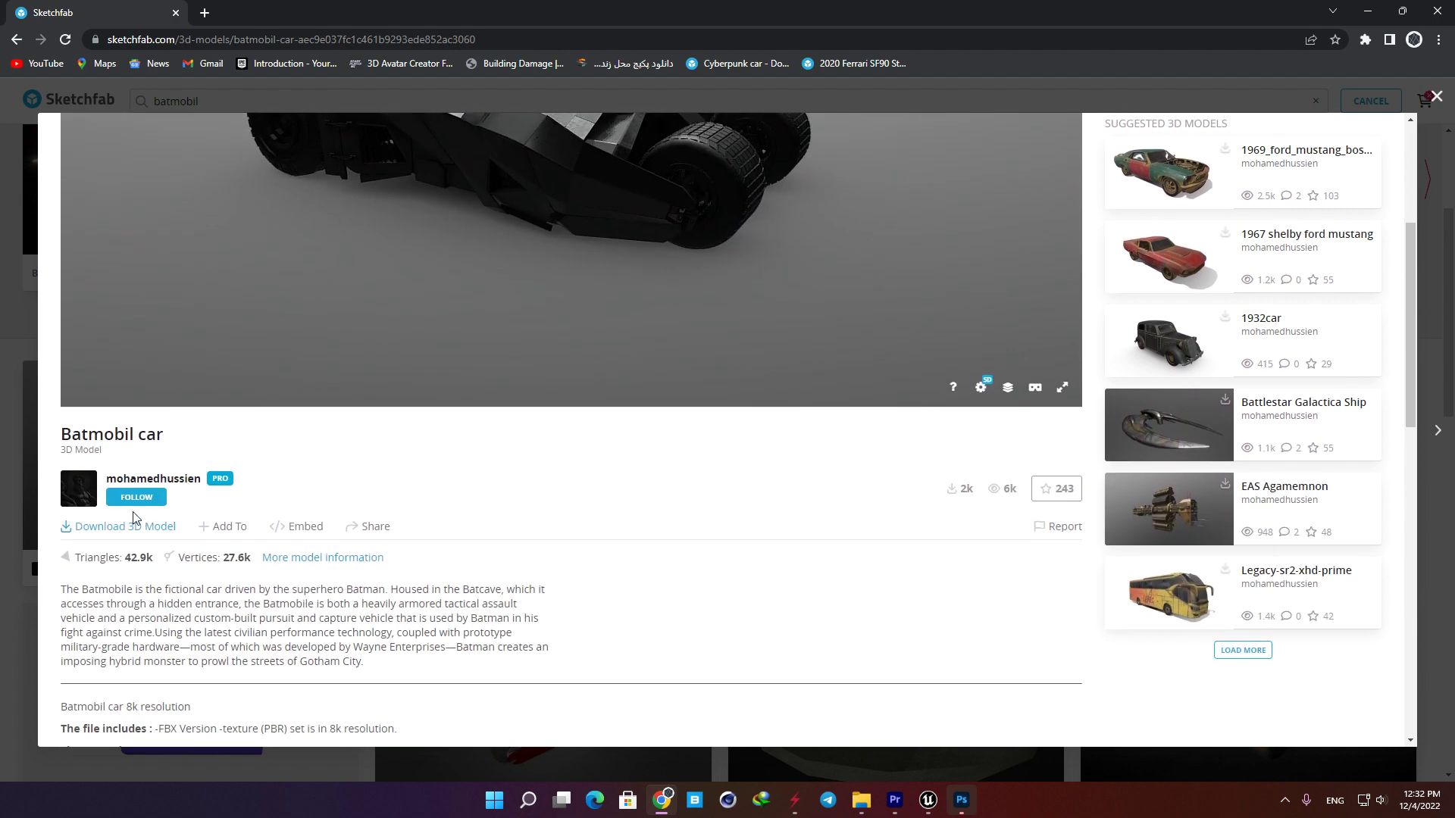
{"action": "left_click", "coordinate": [135, 527]}
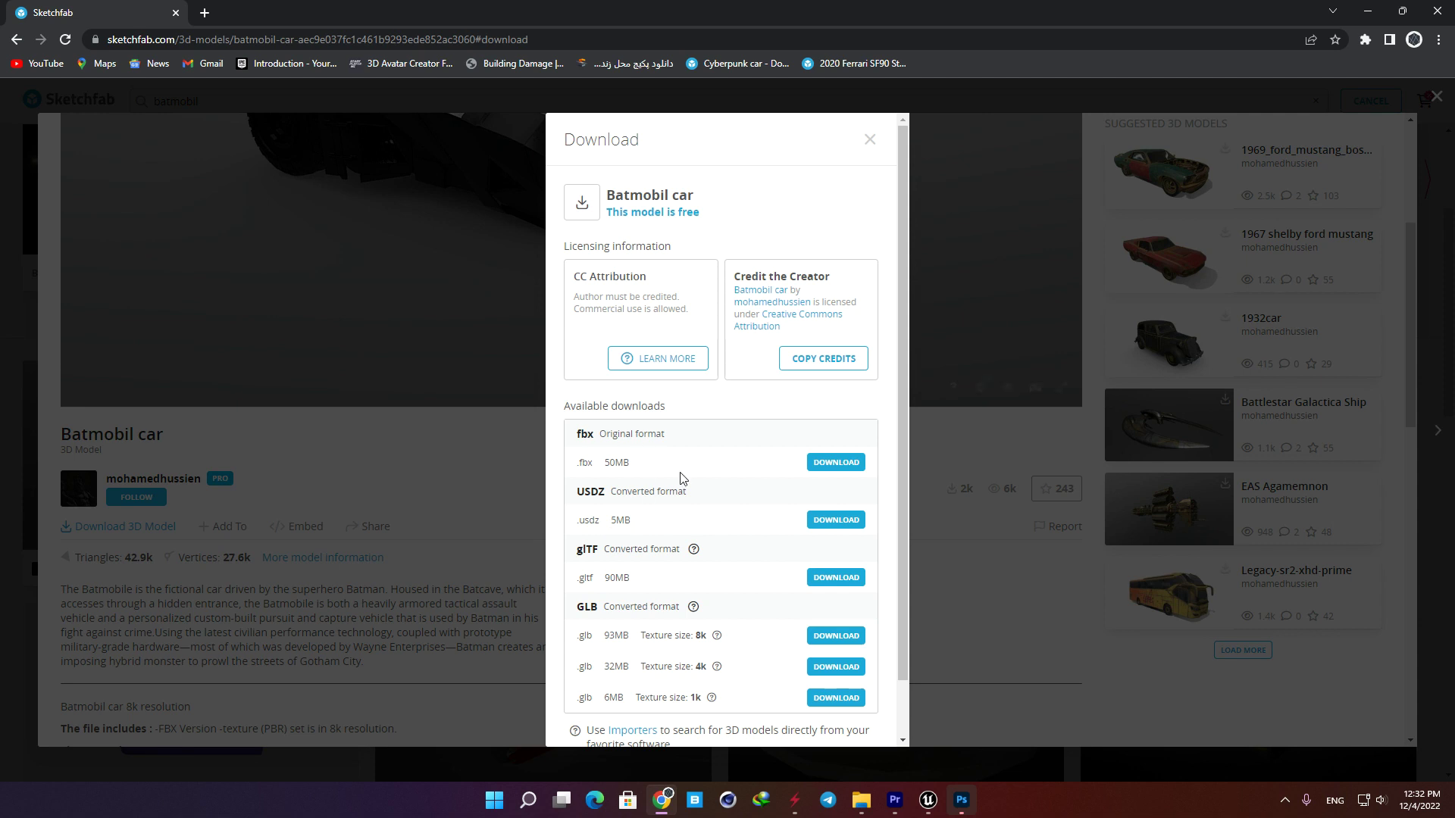
Import source.FBX from the batmobil-car source folder into the Unreal project's Content folder, keeping the FBX import options as they are.
{"action": "key", "text": "alt+Tab"}
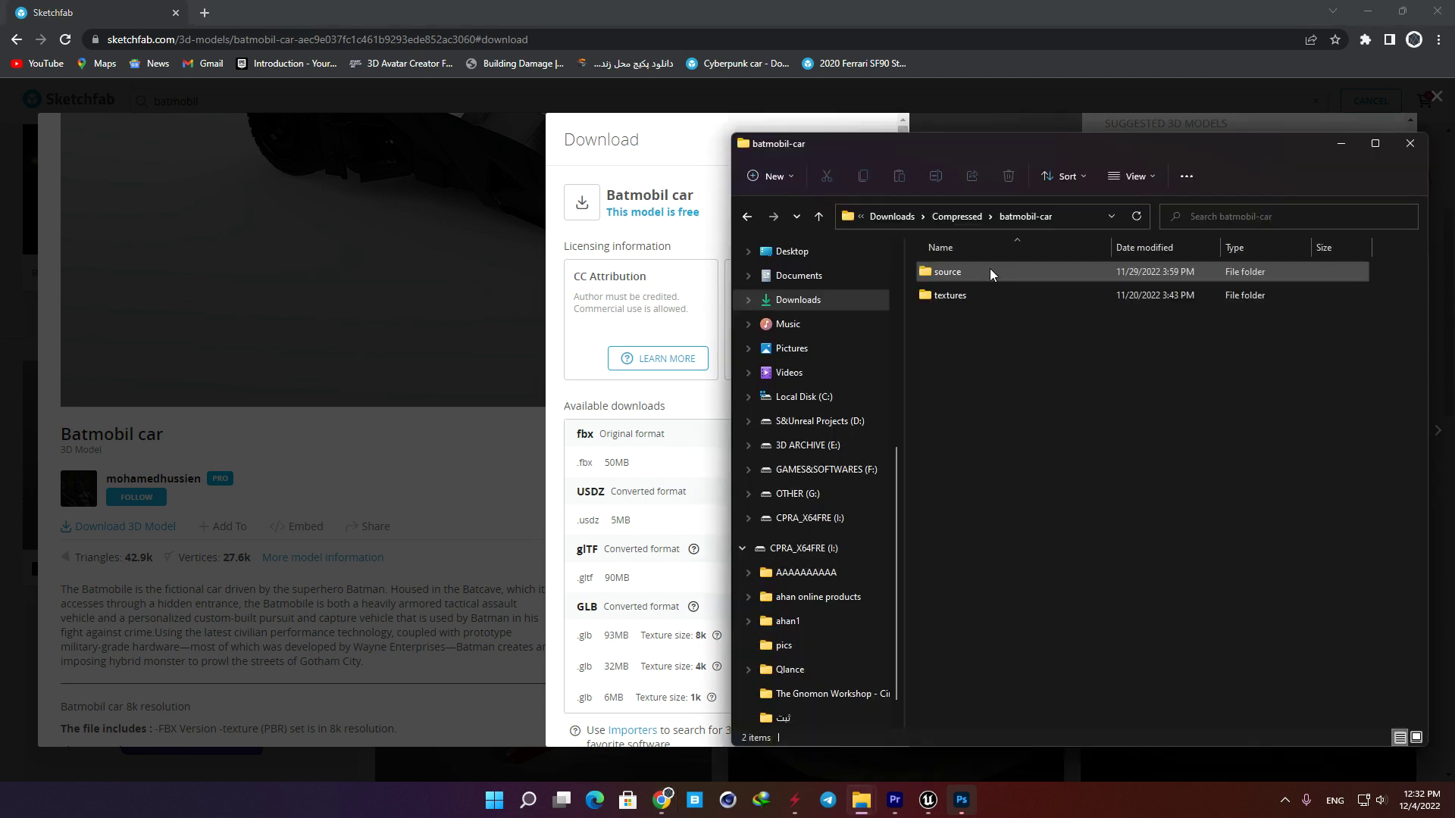
{"action": "double_click", "coordinate": [956, 271]}
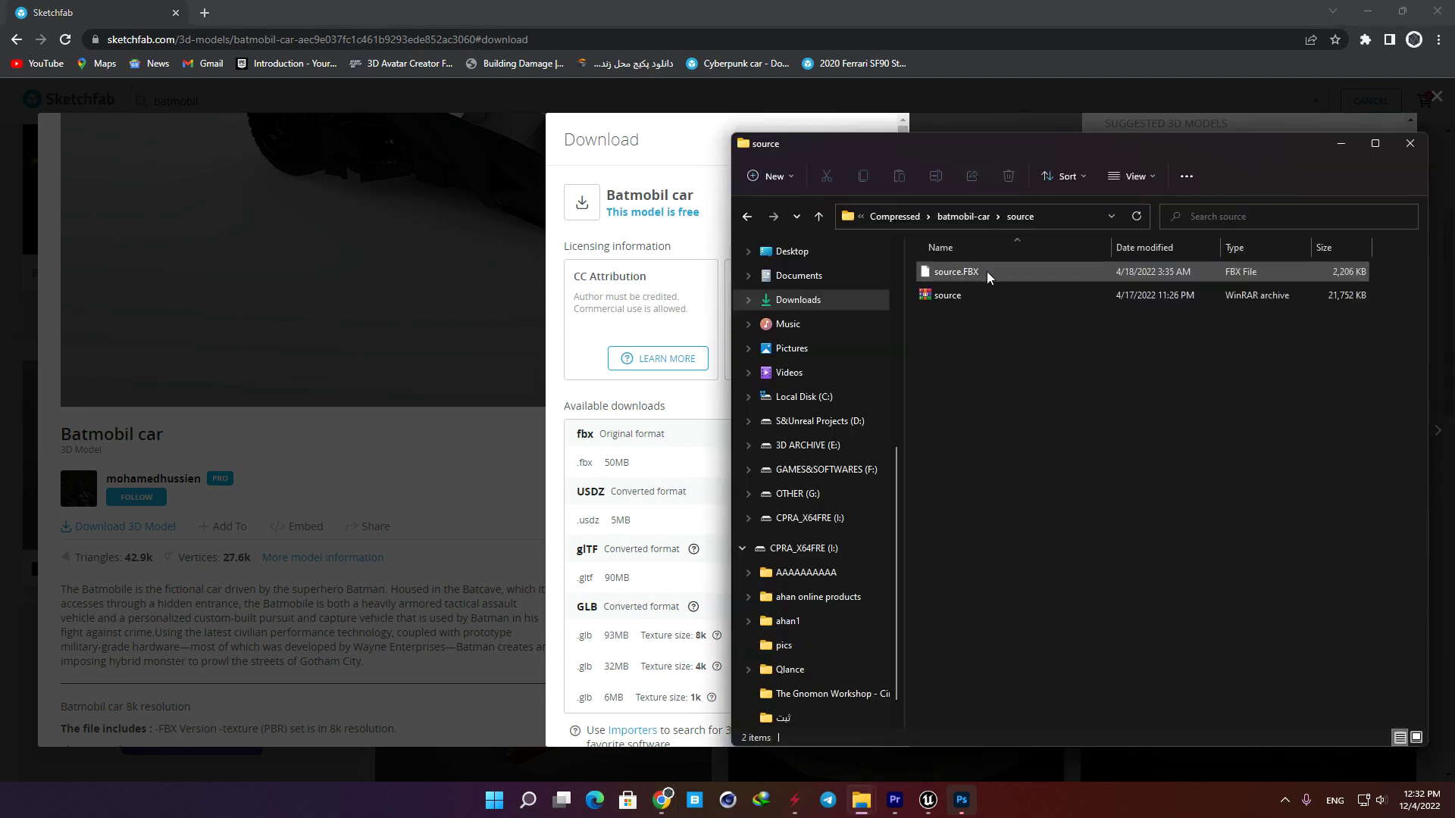
{"action": "left_click", "coordinate": [987, 271]}
{"action": "left_click", "coordinate": [928, 800]}
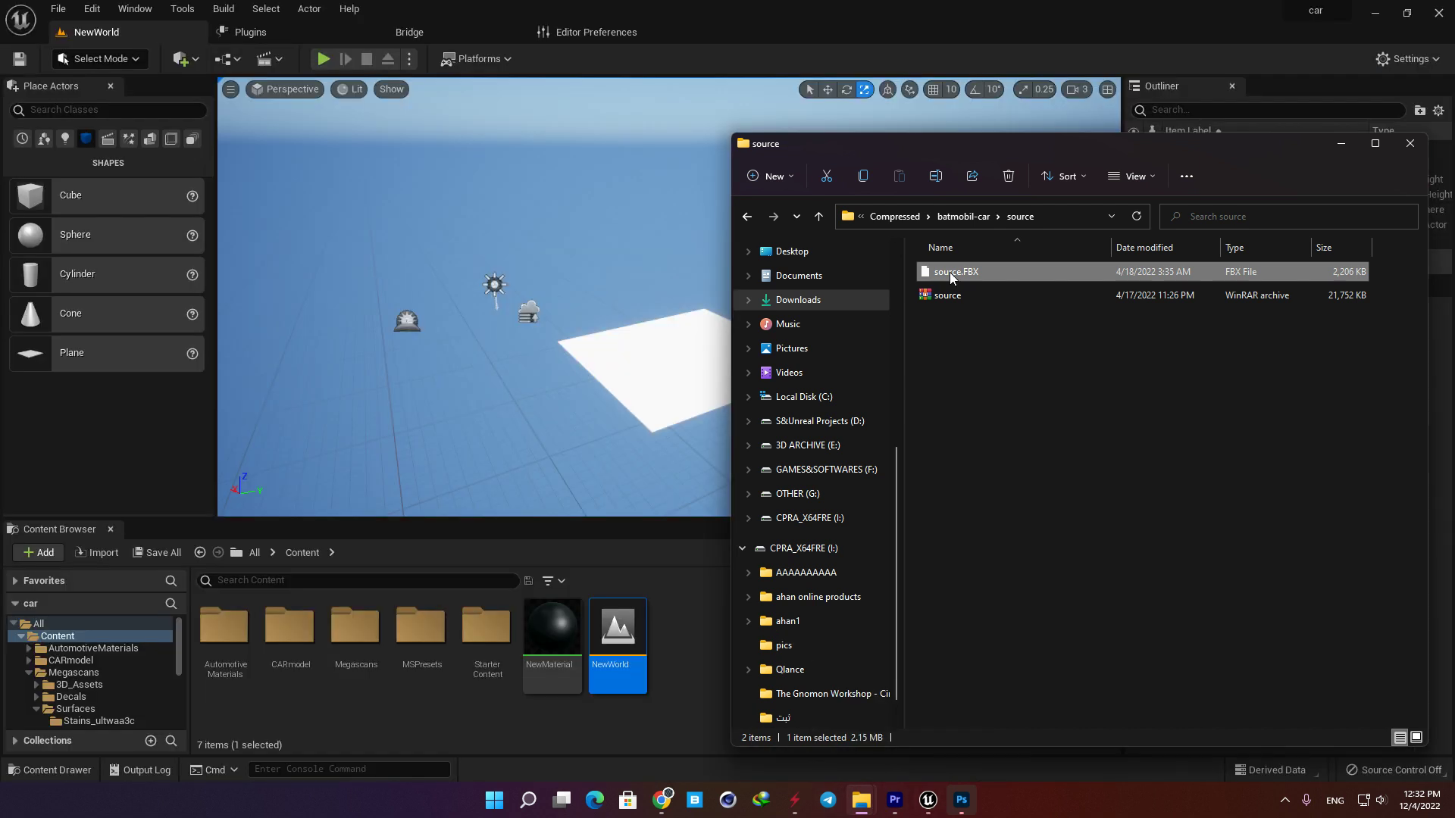
{"action": "left_click_drag", "start_coordinate": [948, 271], "coordinate": [689, 643]}
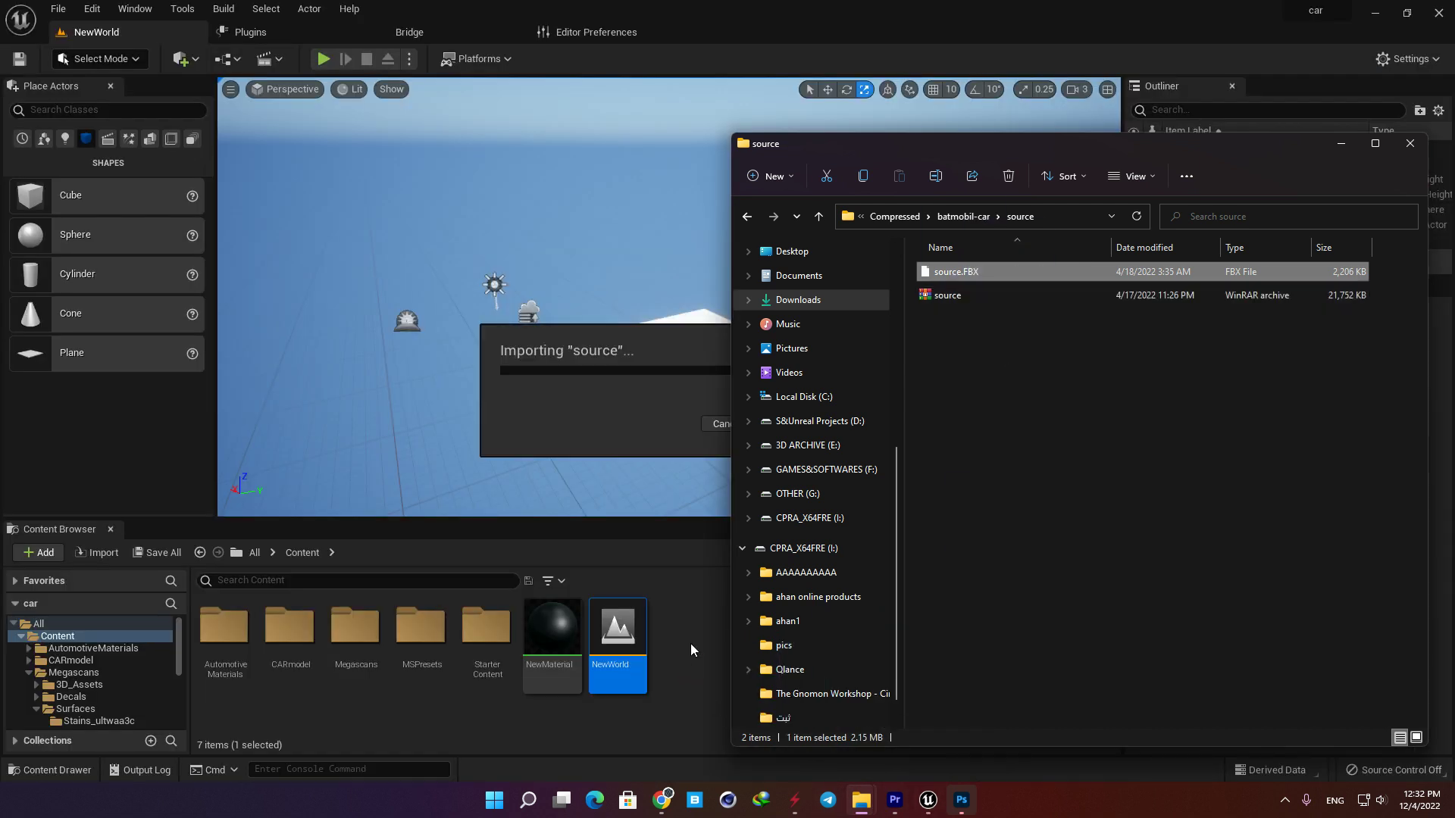
{"action": "left_click", "coordinate": [727, 688]}
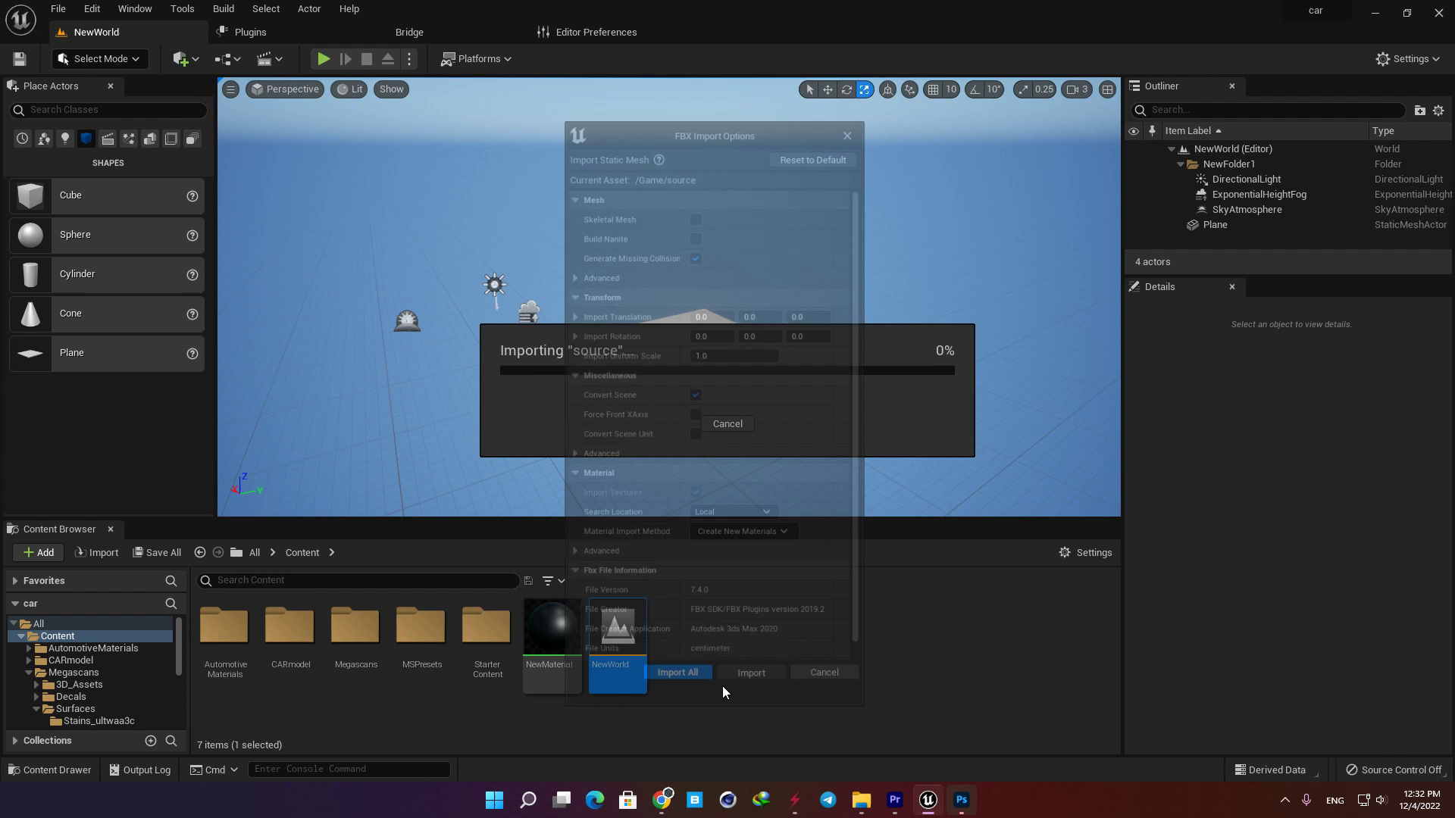
{"action": "left_click", "coordinate": [721, 685]}
Place the source car mesh in the NewWorld level and enlarge the ground plane beneath it.
{"action": "left_click_drag", "start_coordinate": [815, 637], "coordinate": [682, 331]}
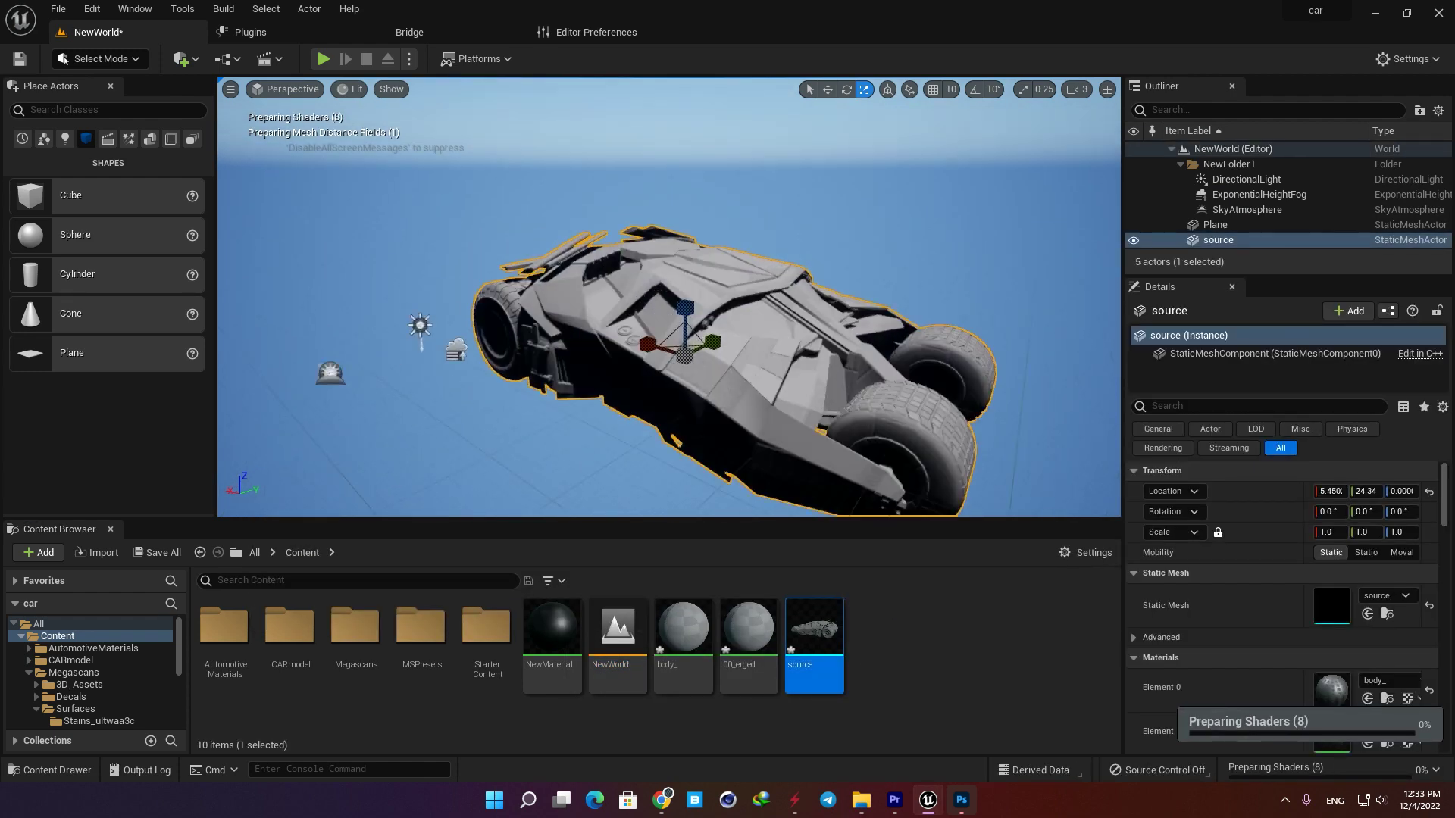
{"action": "mouse_move", "coordinate": [681, 330]}
{"action": "right_mouse_down"}
{"action": "mouse_move", "coordinate": [682, 258]}
{"action": "mouse_move", "coordinate": [682, 303]}
{"action": "right_mouse_up"}
{"action": "left_click", "coordinate": [1215, 226]}
{"action": "left_click_drag", "start_coordinate": [678, 259], "coordinate": [682, 174]}
Raise the car mesh to about 66.9 on Z so it rests on the plane.
{"action": "left_click", "coordinate": [728, 235]}
{"action": "key", "text": "w"}
{"action": "left_click_drag", "start_coordinate": [682, 288], "coordinate": [425, 303], "text": "alt"}
Switch to File Explorer and review the texture files in the batmobil-car textures folder.
{"action": "left_click", "coordinate": [861, 800]}
{"action": "key", "text": "alt+Left"}
{"action": "double_click", "coordinate": [980, 303]}
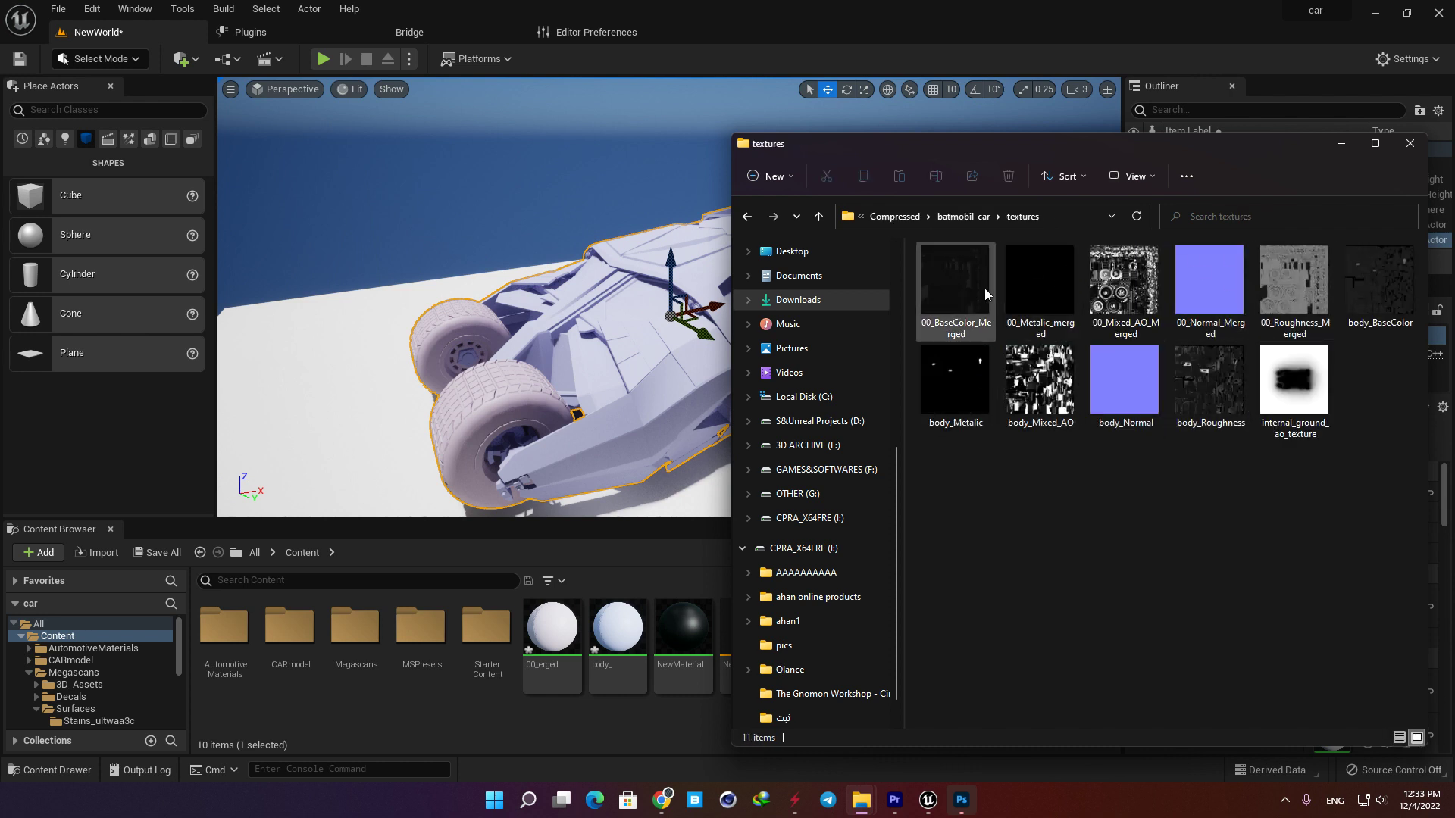
{"action": "key", "text": "ctrl+a"}
{"action": "left_click_drag", "start_coordinate": [984, 288], "coordinate": [973, 334]}
{"action": "left_click", "coordinate": [1042, 523]}
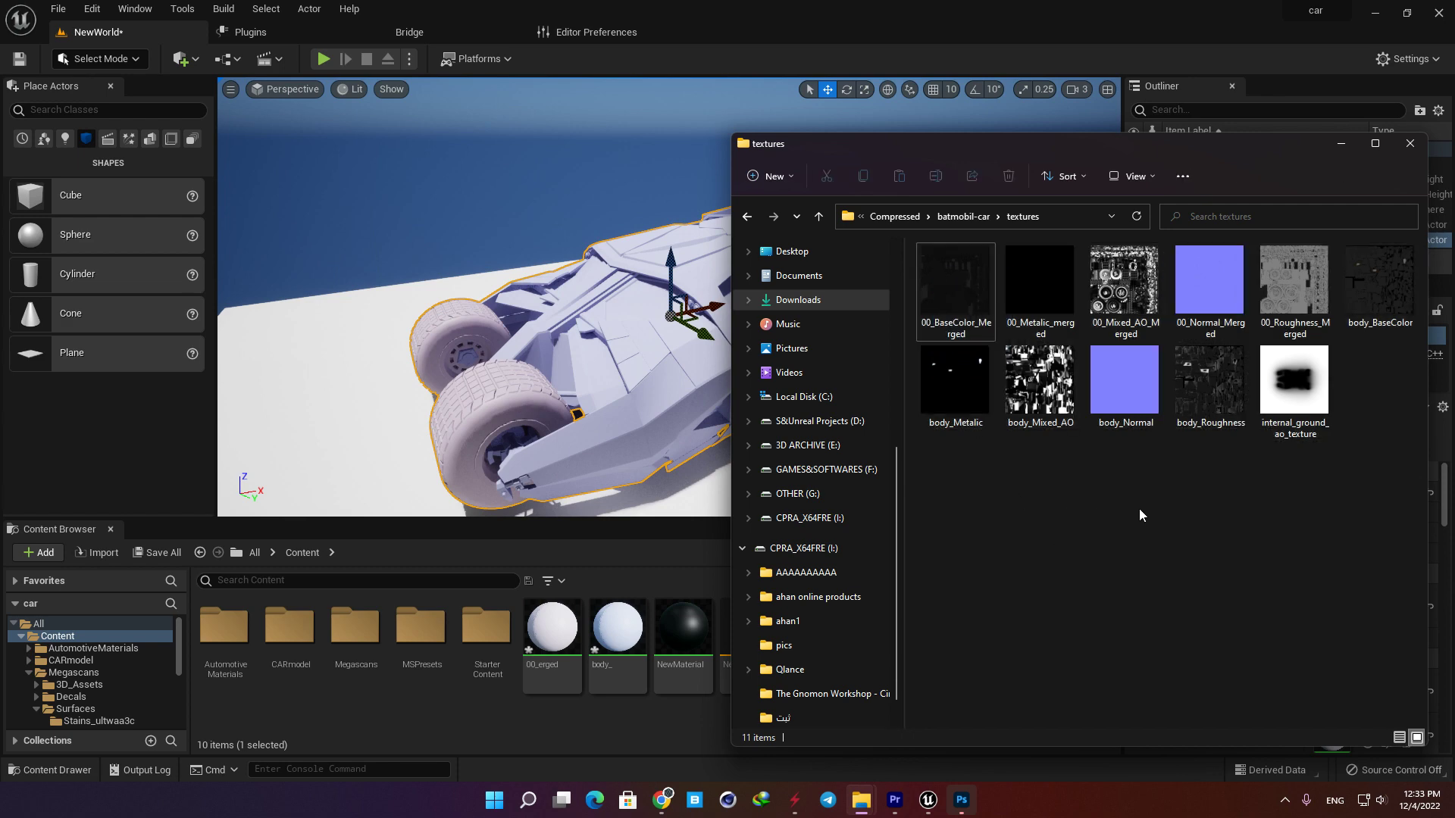
{"action": "left_click", "coordinate": [1179, 544]}
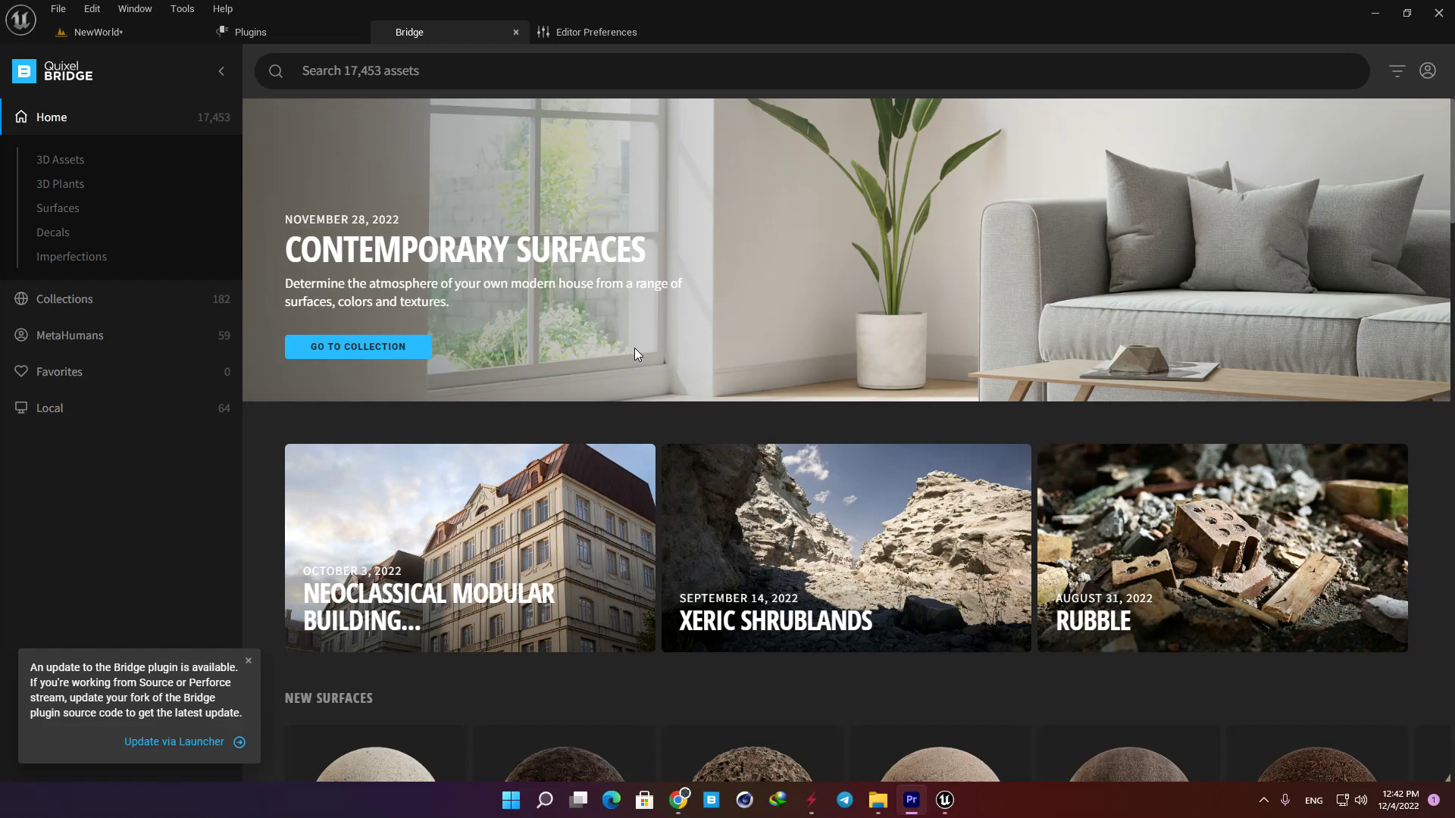
Browse the locally downloaded Megascans assets in Quixel Bridge.
{"action": "left_click", "coordinate": [50, 409]}
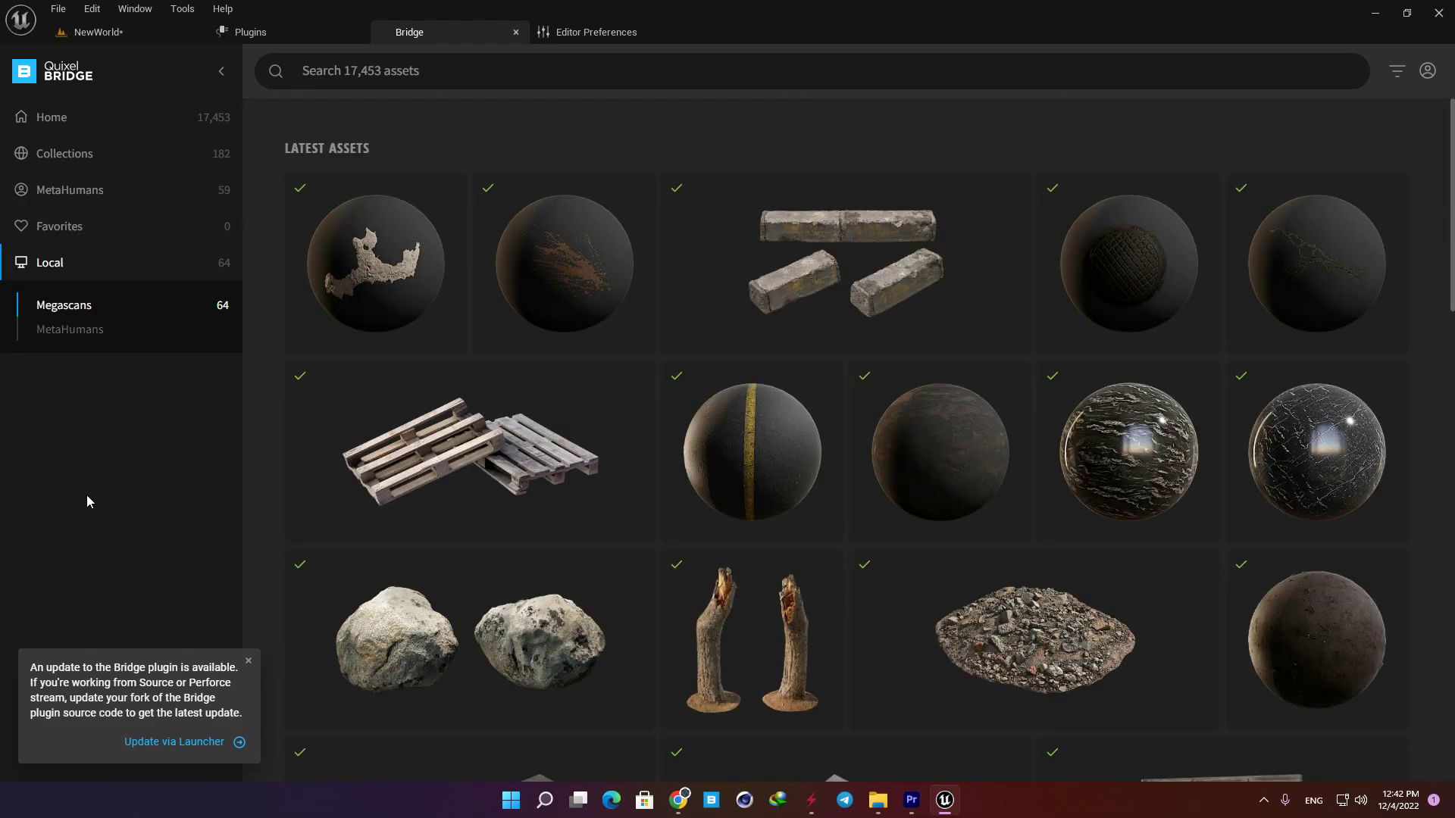
{"action": "scroll", "coordinate": [936, 344], "scroll_direction": "down", "scroll_amount": 10}
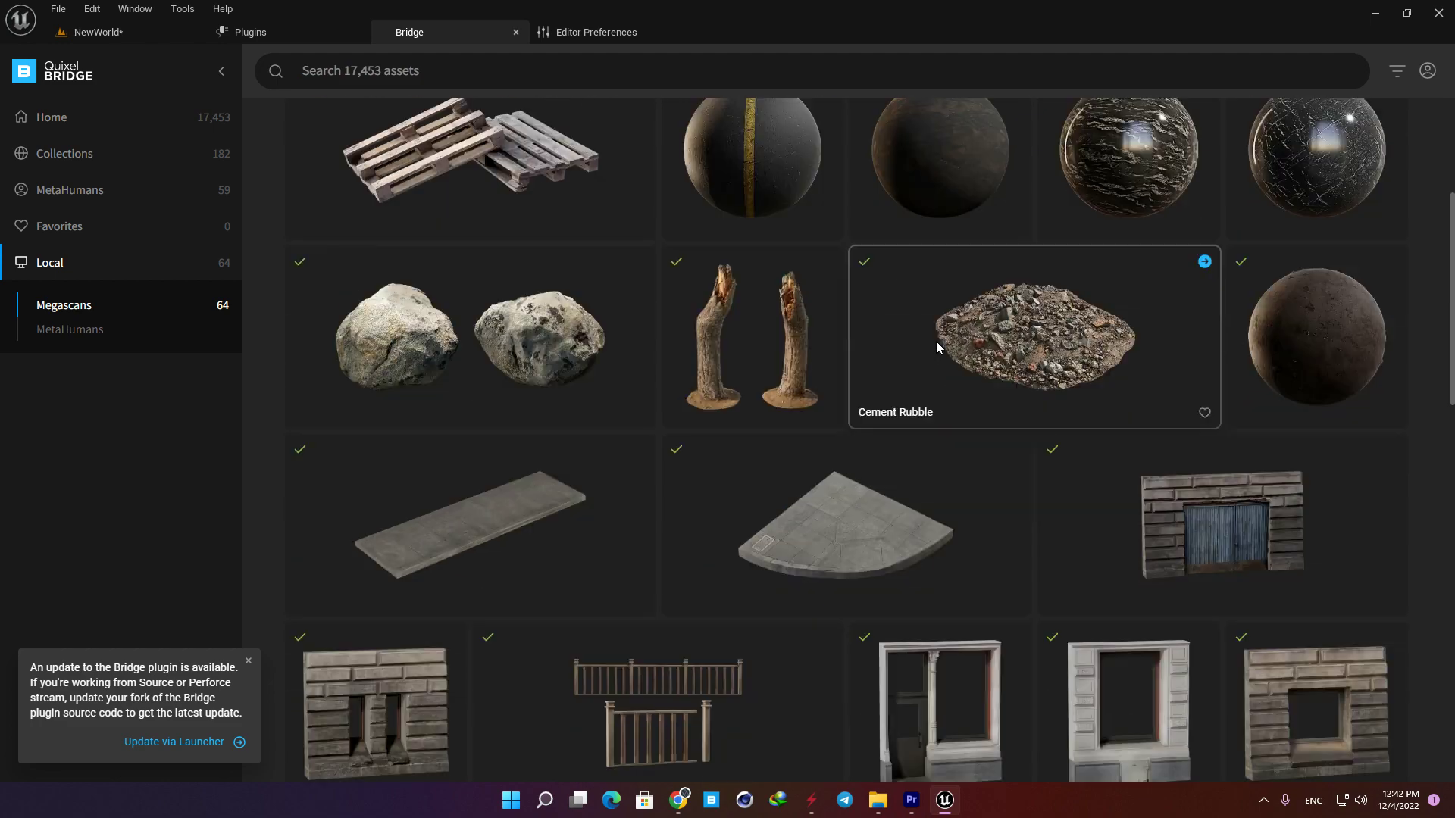
{"action": "scroll", "coordinate": [935, 348], "scroll_direction": "down", "scroll_amount": 8}
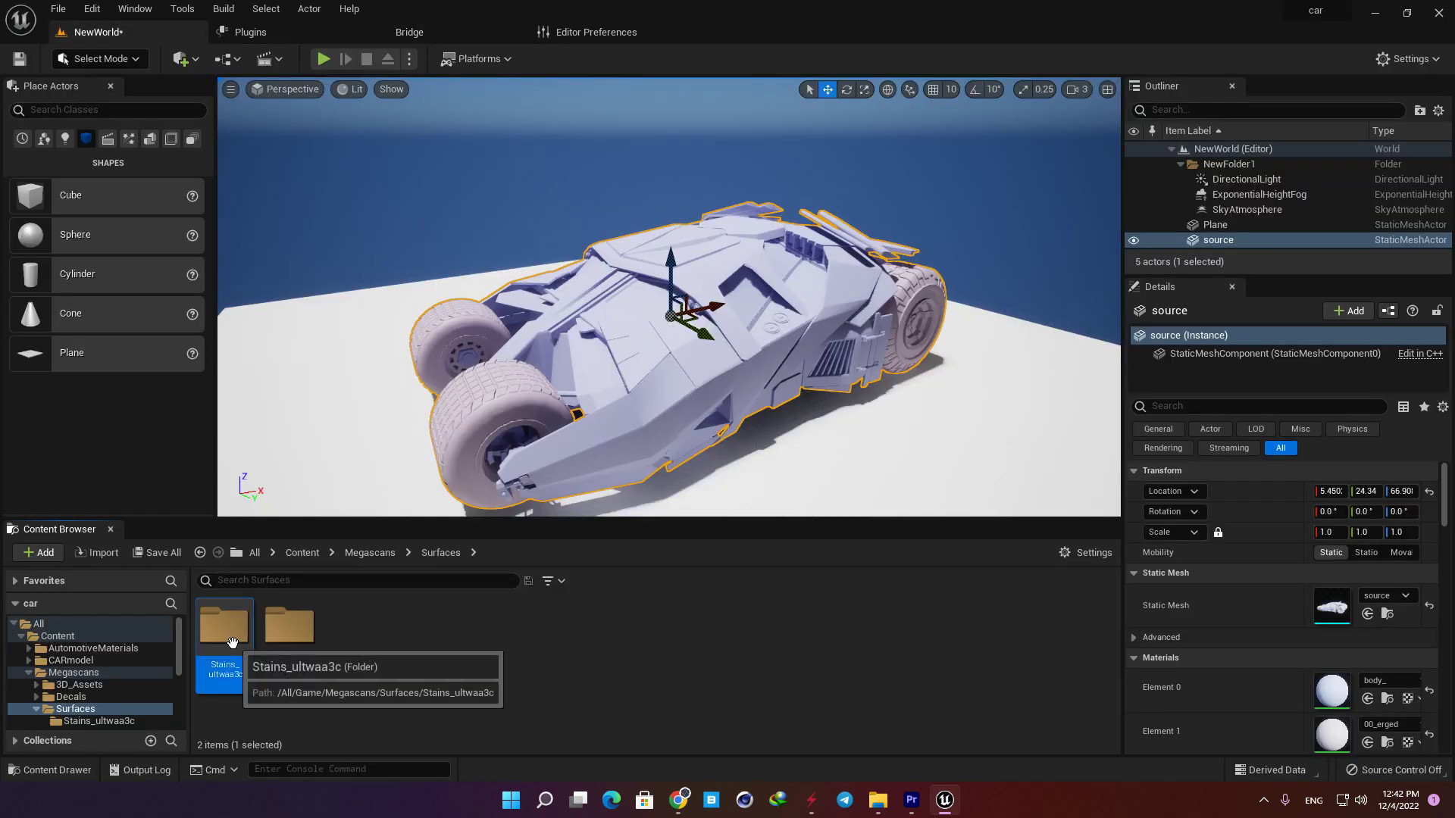
Apply MI_Stains_ultwaa3c_8K from the Megascans Surfaces folder to the car body and check the material's tiling settings.
{"action": "double_click", "coordinate": [227, 621]}
{"action": "left_click_drag", "start_coordinate": [224, 627], "coordinate": [650, 346]}
{"action": "double_click", "coordinate": [232, 641]}
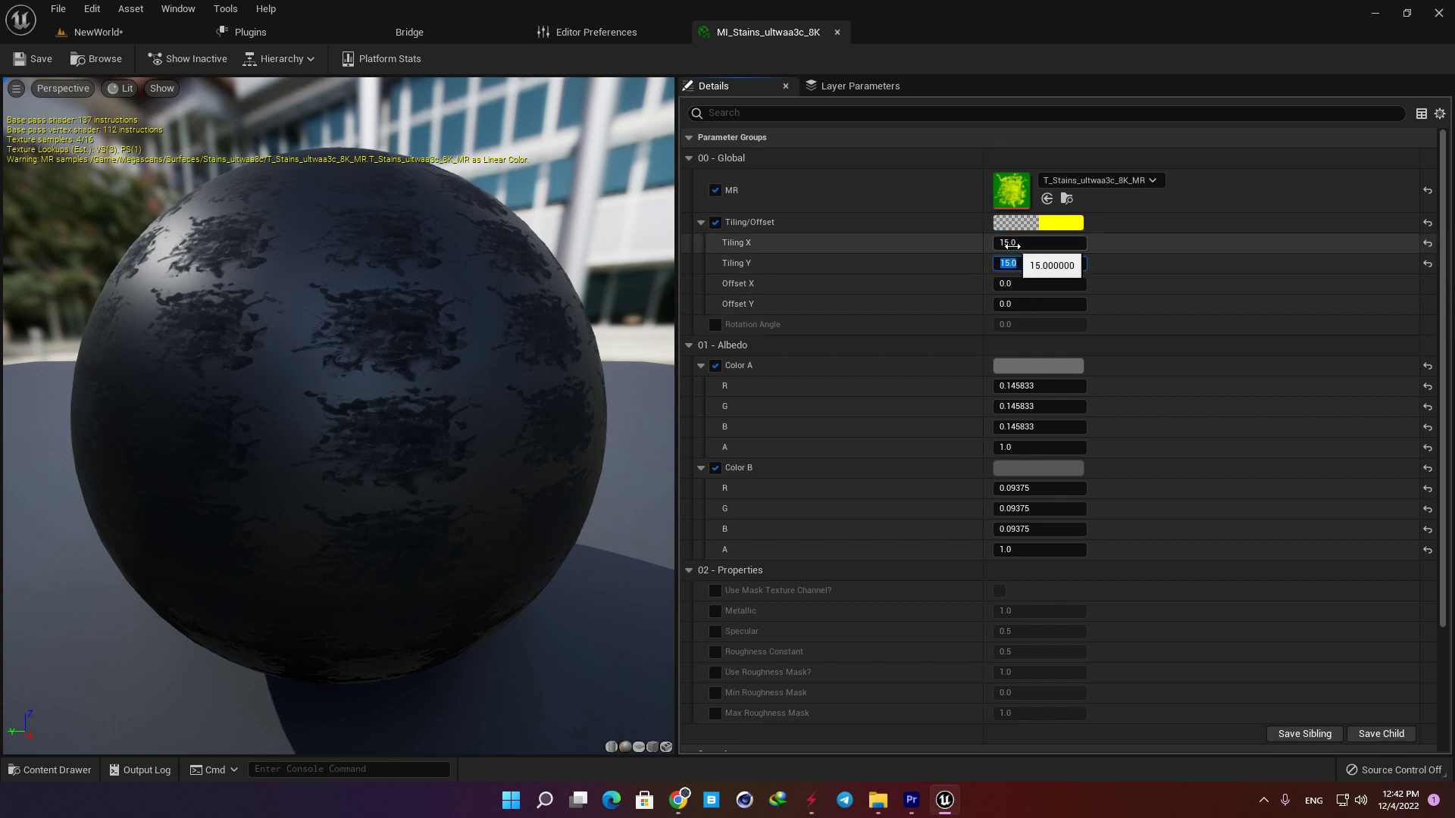
{"action": "left_click", "coordinate": [98, 32]}
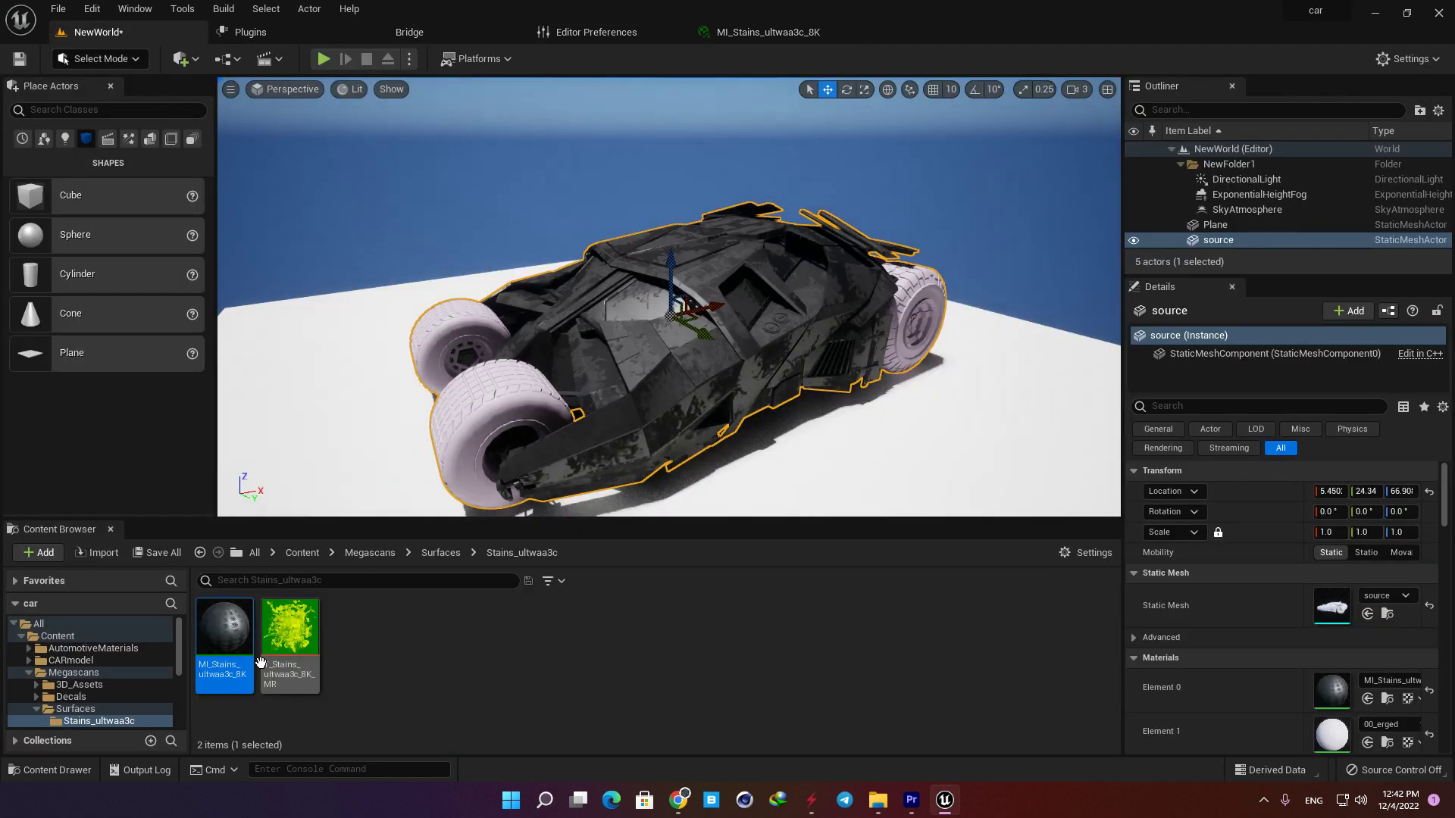
Apply the MI_Stains_ultwaa3c_8K material to the car's wheels and check the fully textured model on its plane.
{"action": "left_click_drag", "start_coordinate": [385, 491], "coordinate": [250, 409]}
{"action": "left_click_drag", "start_coordinate": [566, 415], "coordinate": [531, 415], "text": "alt"}
{"action": "scroll", "coordinate": [566, 415], "scroll_direction": "down", "scroll_amount": 4}
{"action": "right_click_drag", "start_coordinate": [566, 416], "coordinate": [580, 379]}
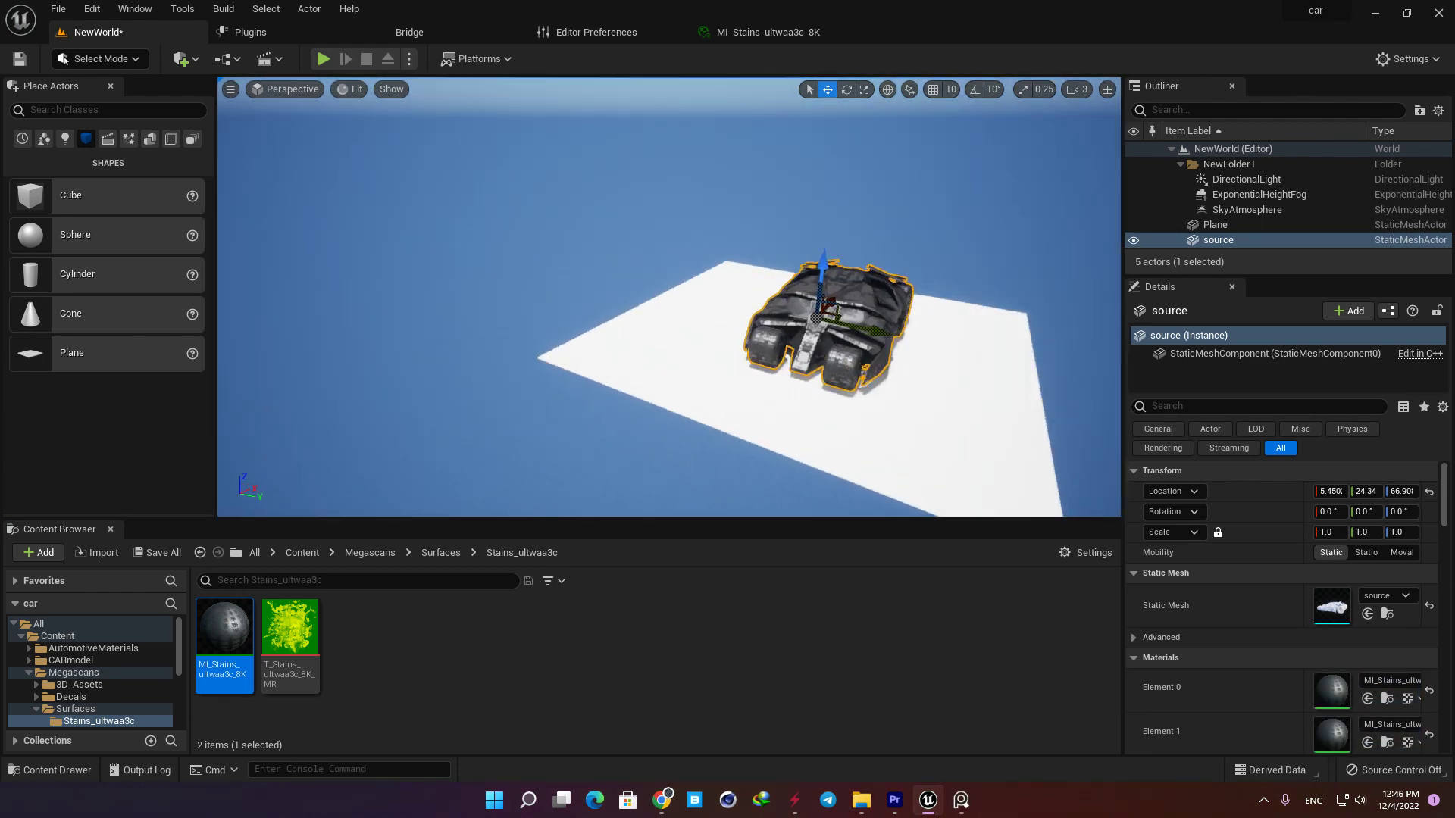
{"action": "left_click_drag", "start_coordinate": [803, 318], "coordinate": [861, 313], "text": "alt"}
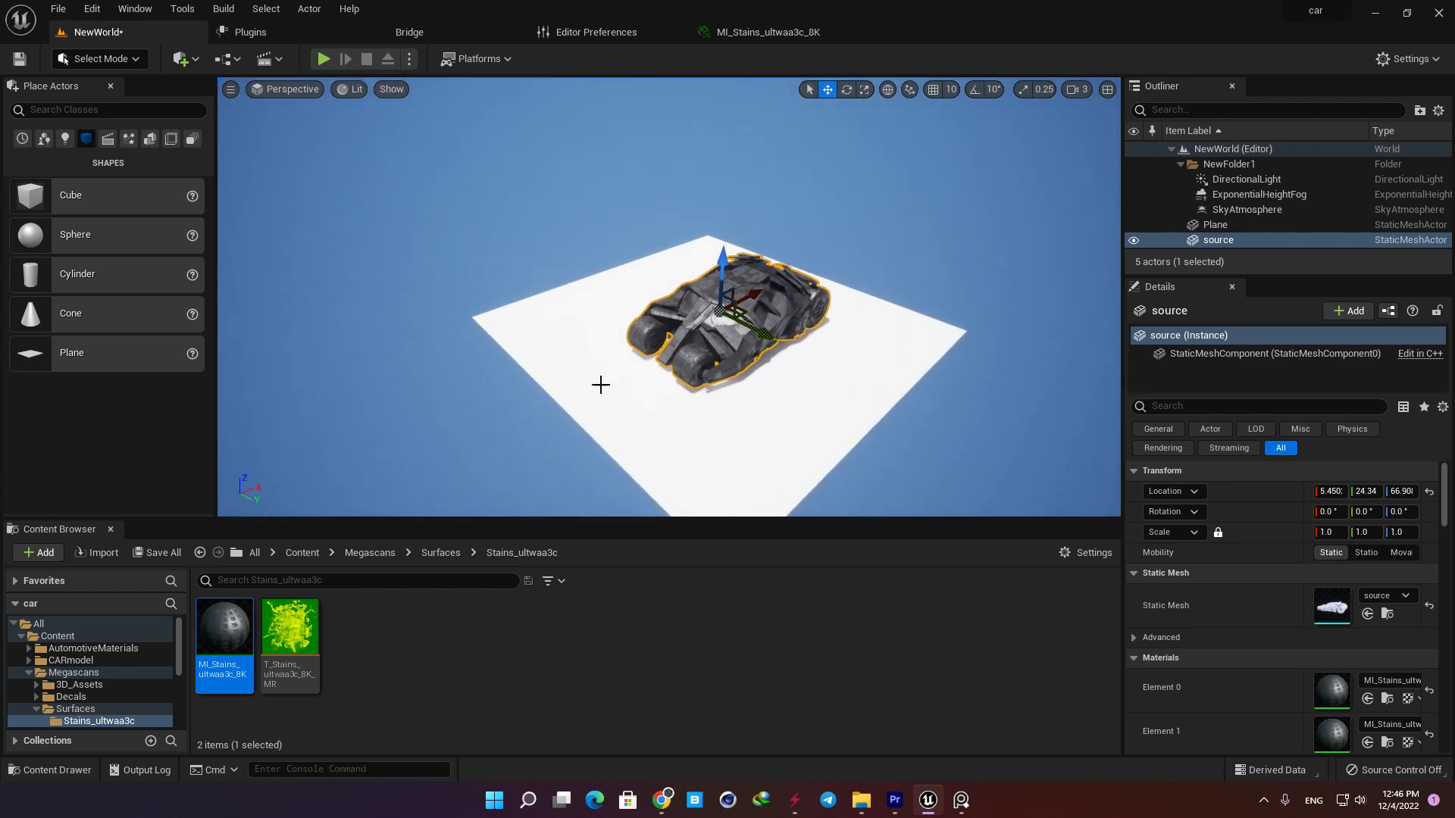
Switch to the reference image board, study the moody night-street car pictures, and return to the Unreal level.
{"action": "left_click", "coordinate": [962, 801]}
{"action": "scroll", "coordinate": [810, 346], "scroll_direction": "down", "scroll_amount": 1}
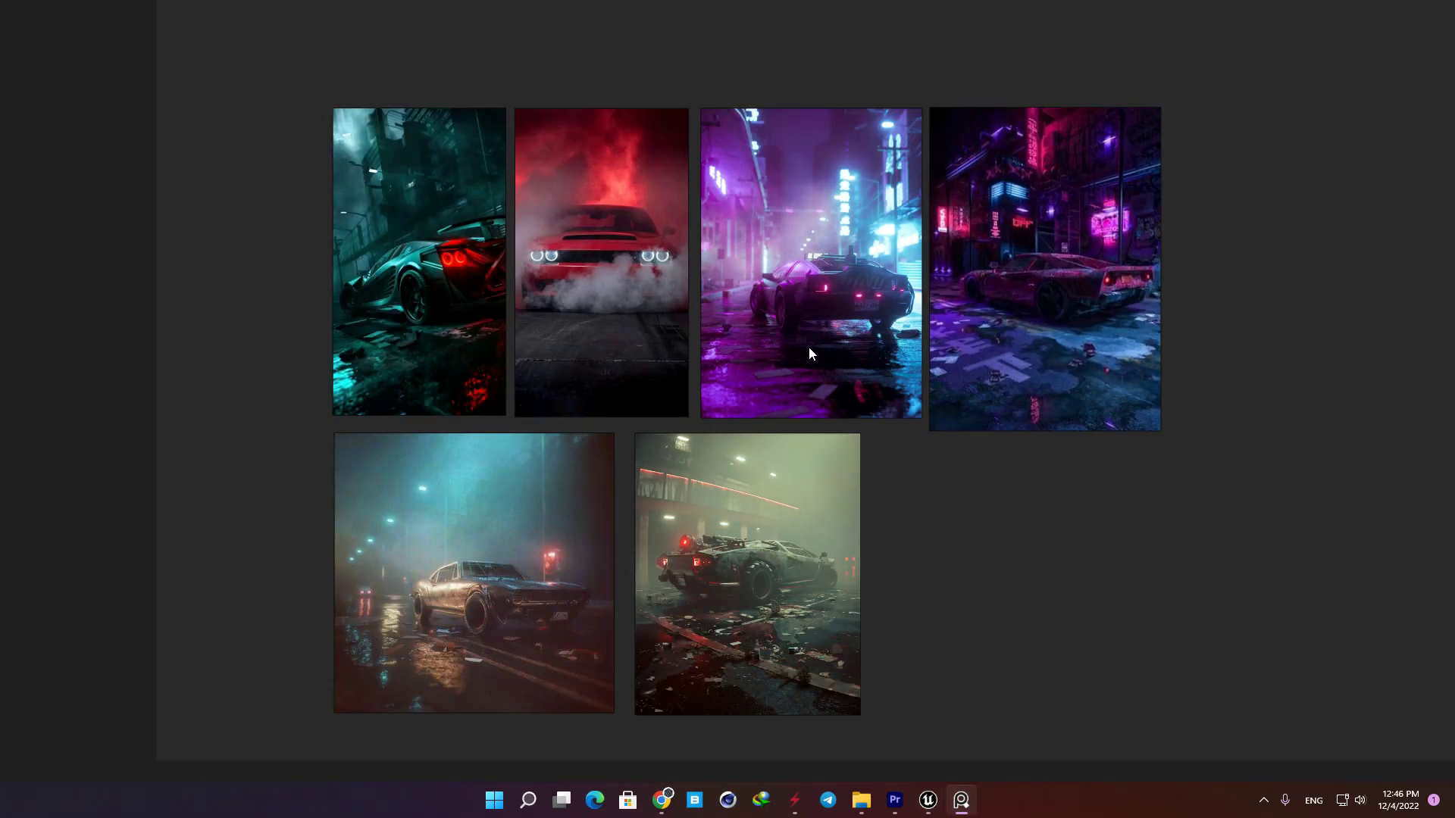
{"action": "scroll", "coordinate": [808, 346], "scroll_direction": "up", "scroll_amount": 1}
{"action": "right_click_drag", "start_coordinate": [799, 328], "coordinate": [764, 379]}
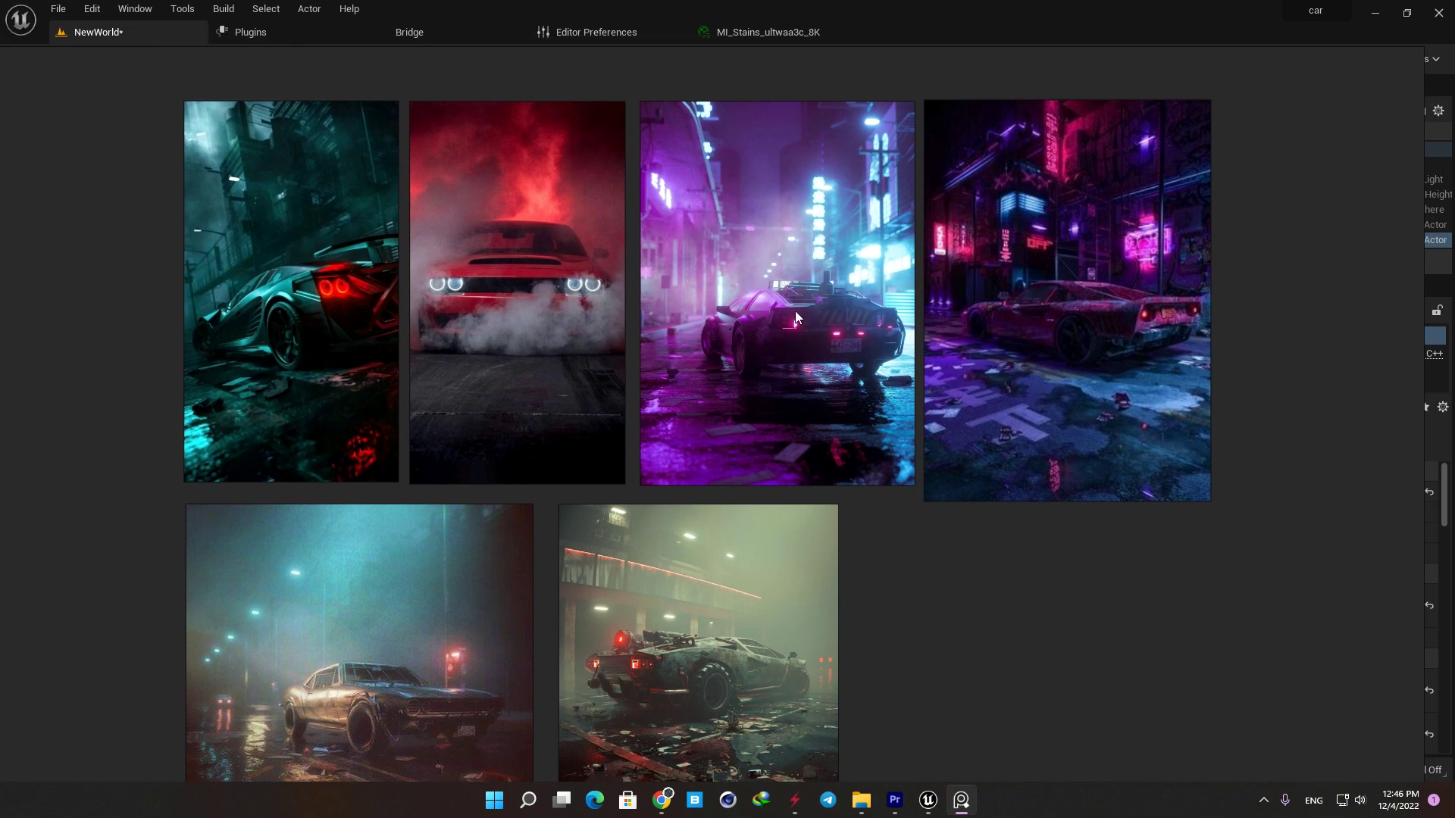
{"action": "middle_click_drag", "start_coordinate": [757, 369], "coordinate": [771, 331]}
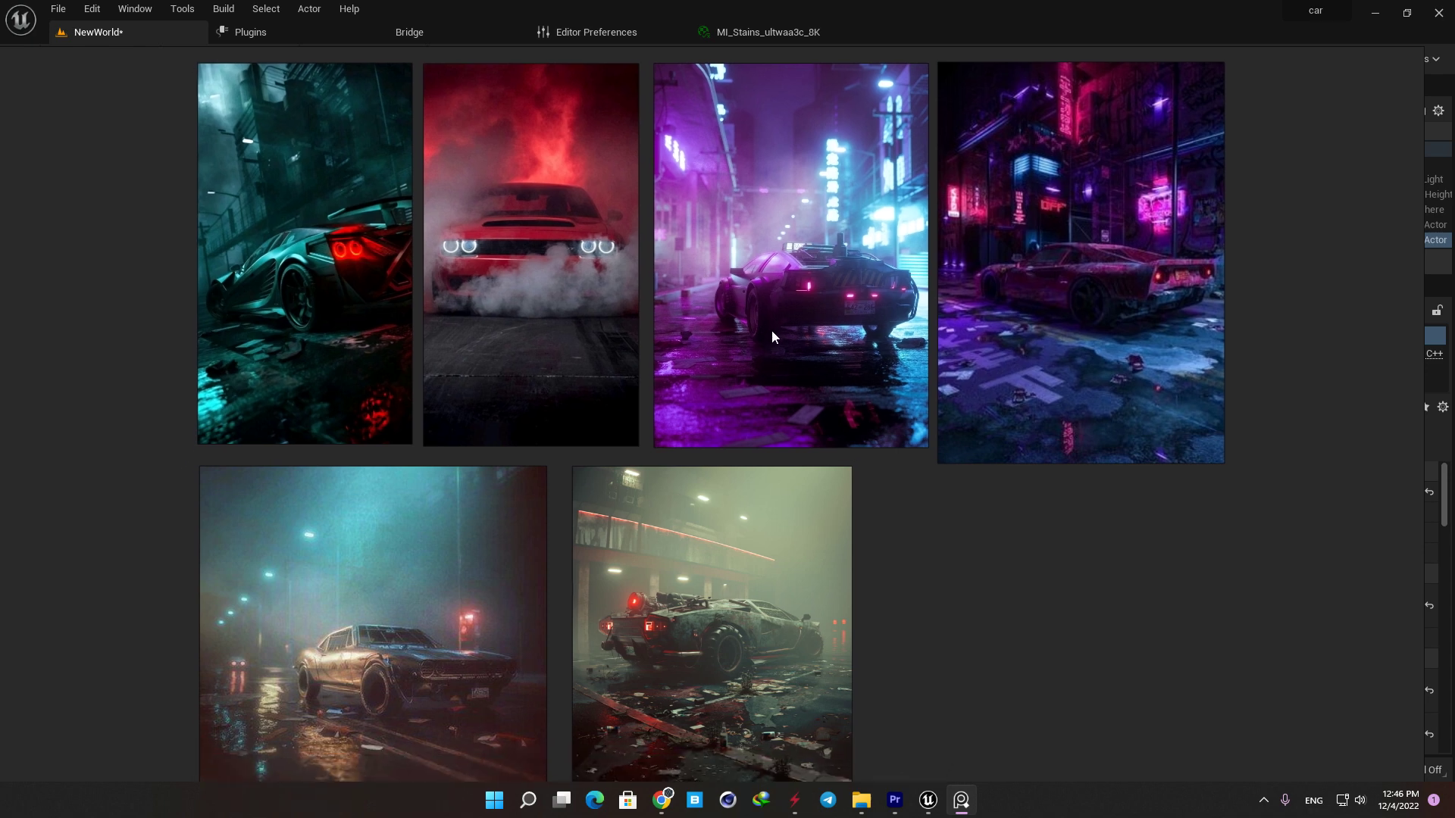
{"action": "left_click", "coordinate": [928, 805]}
Place a cube beside the ground plane as a building block and lengthen the street with scaled copies of the plane.
{"action": "right_click_drag", "start_coordinate": [707, 406], "coordinate": [726, 354]}
{"action": "key", "text": "w"}
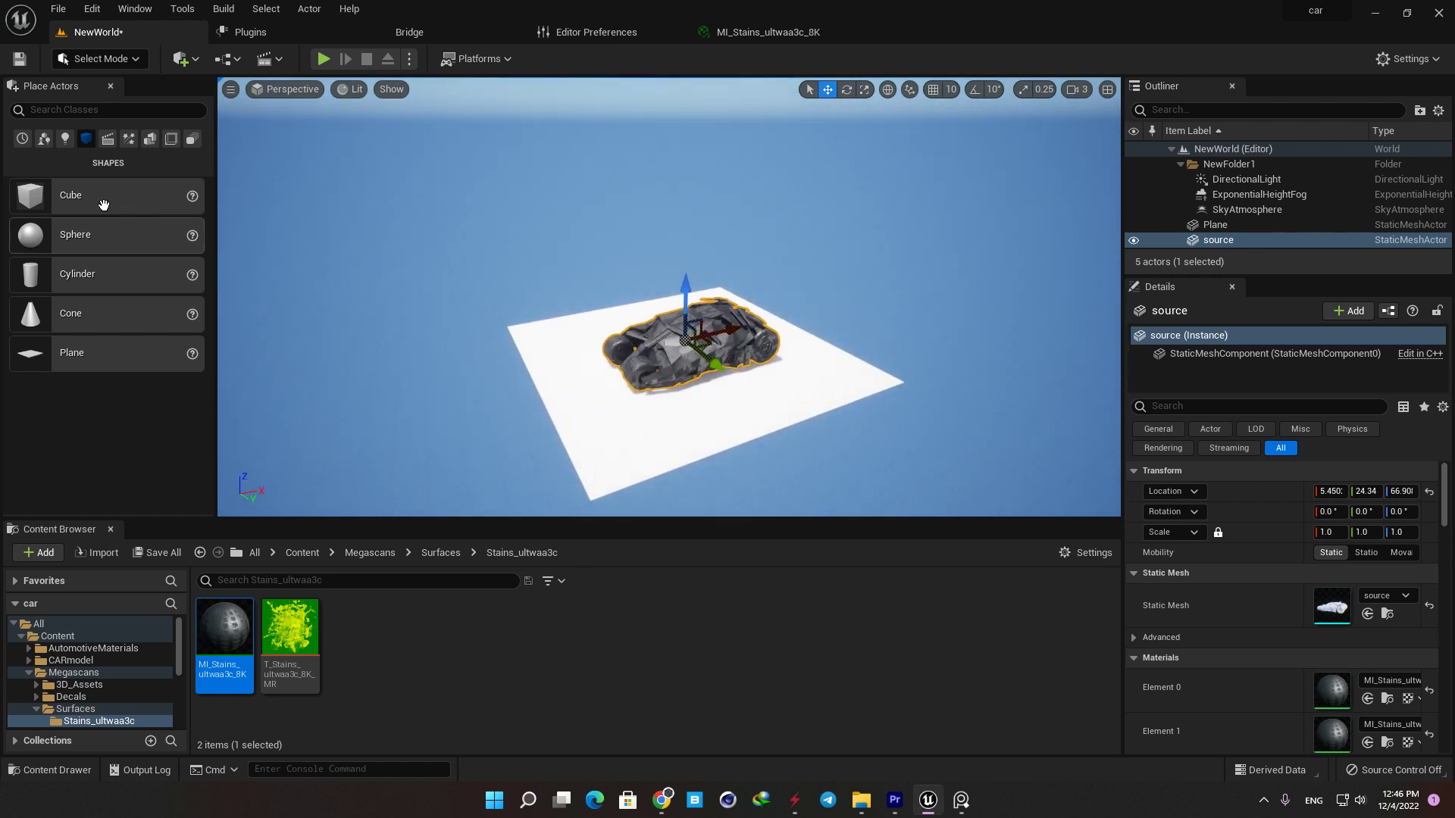
{"action": "left_click_drag", "start_coordinate": [104, 204], "coordinate": [538, 388]}
{"action": "key", "text": "r"}
{"action": "key", "text": "w"}
{"action": "right_click_drag", "start_coordinate": [538, 388], "coordinate": [531, 432]}
{"action": "left_click", "coordinate": [773, 387]}
{"action": "key", "text": "r"}
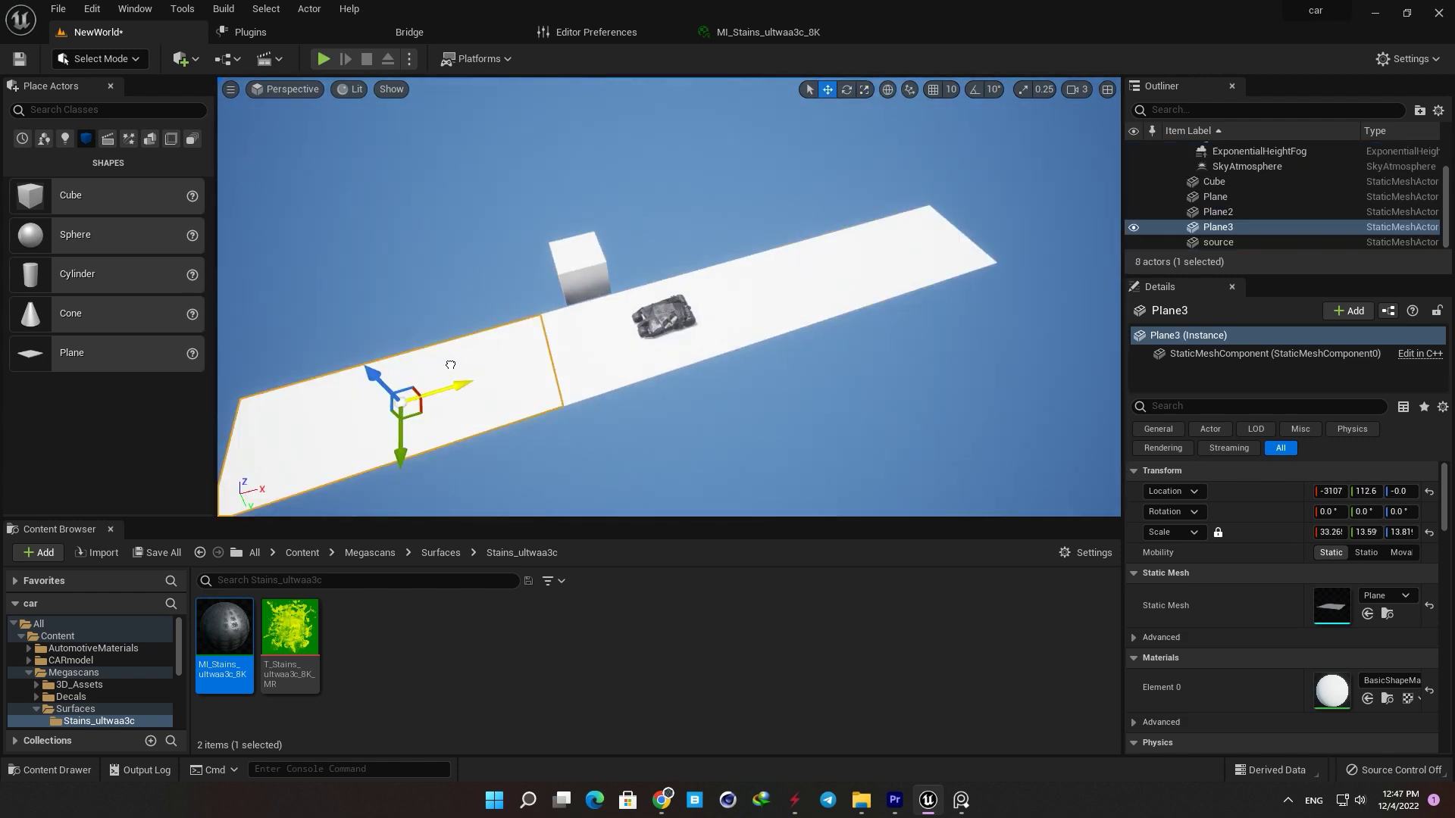
{"action": "right_click_drag", "start_coordinate": [683, 343], "coordinate": [682, 343]}
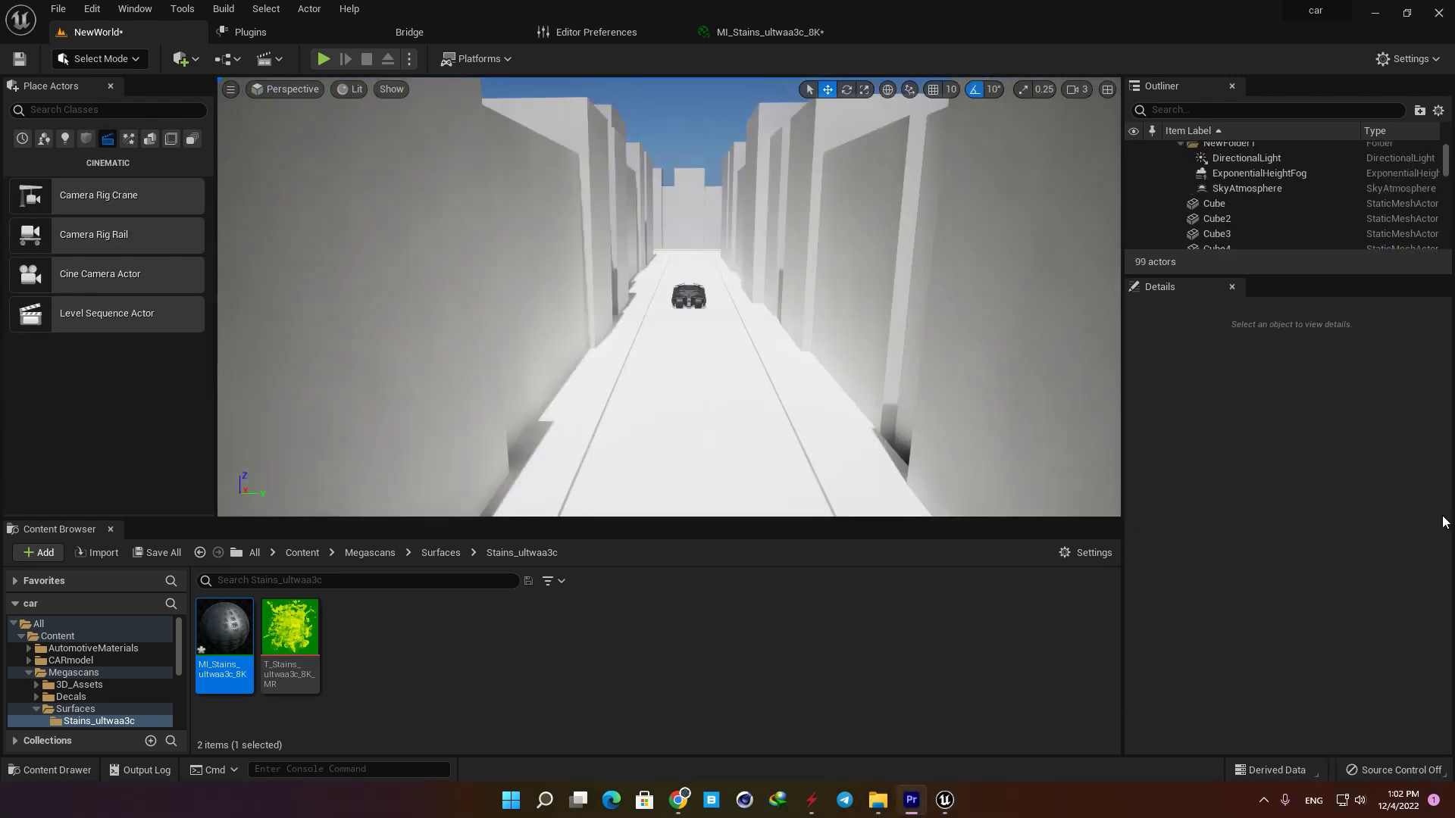
Place a Cine Camera Actor on the street a short distance from the car.
{"action": "key", "text": "w"}
{"action": "right_click_drag", "start_coordinate": [812, 324], "coordinate": [737, 309]}
{"action": "key", "text": "d"}
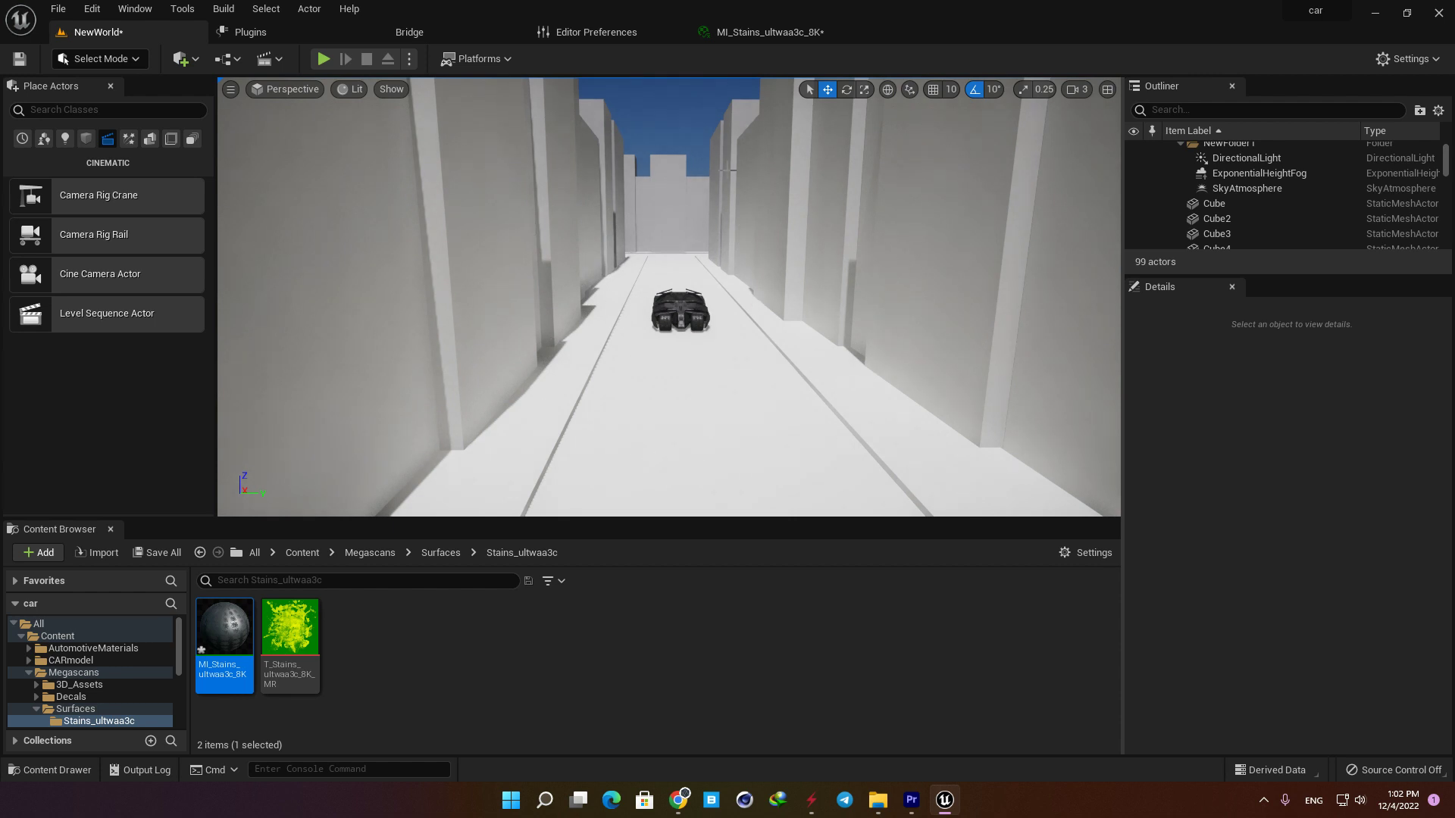
{"action": "right_click_drag", "start_coordinate": [736, 308], "coordinate": [746, 309]}
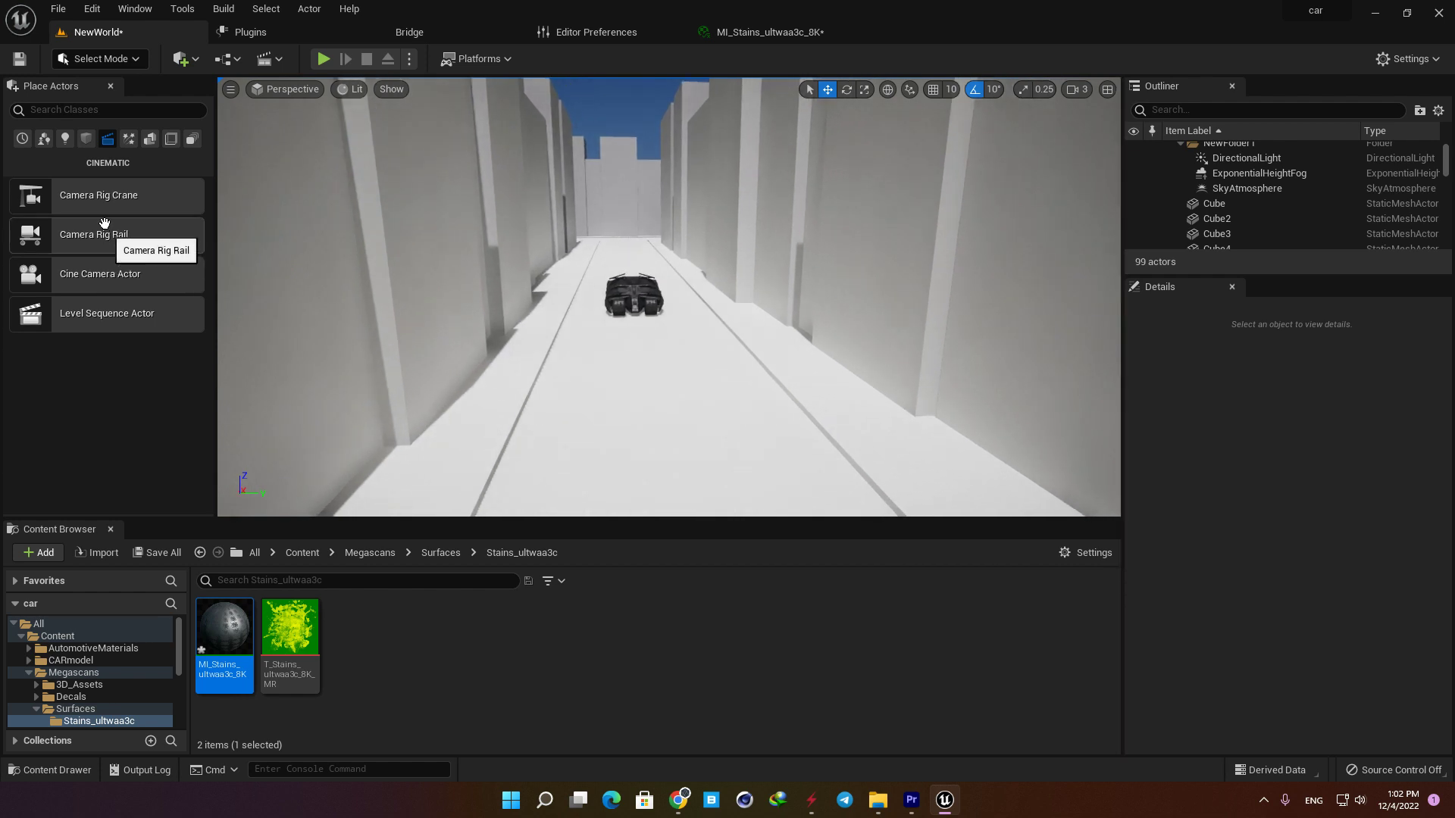
{"action": "left_click_drag", "start_coordinate": [98, 275], "coordinate": [436, 400]}
{"action": "left_click_drag", "start_coordinate": [513, 437], "coordinate": [514, 440]}
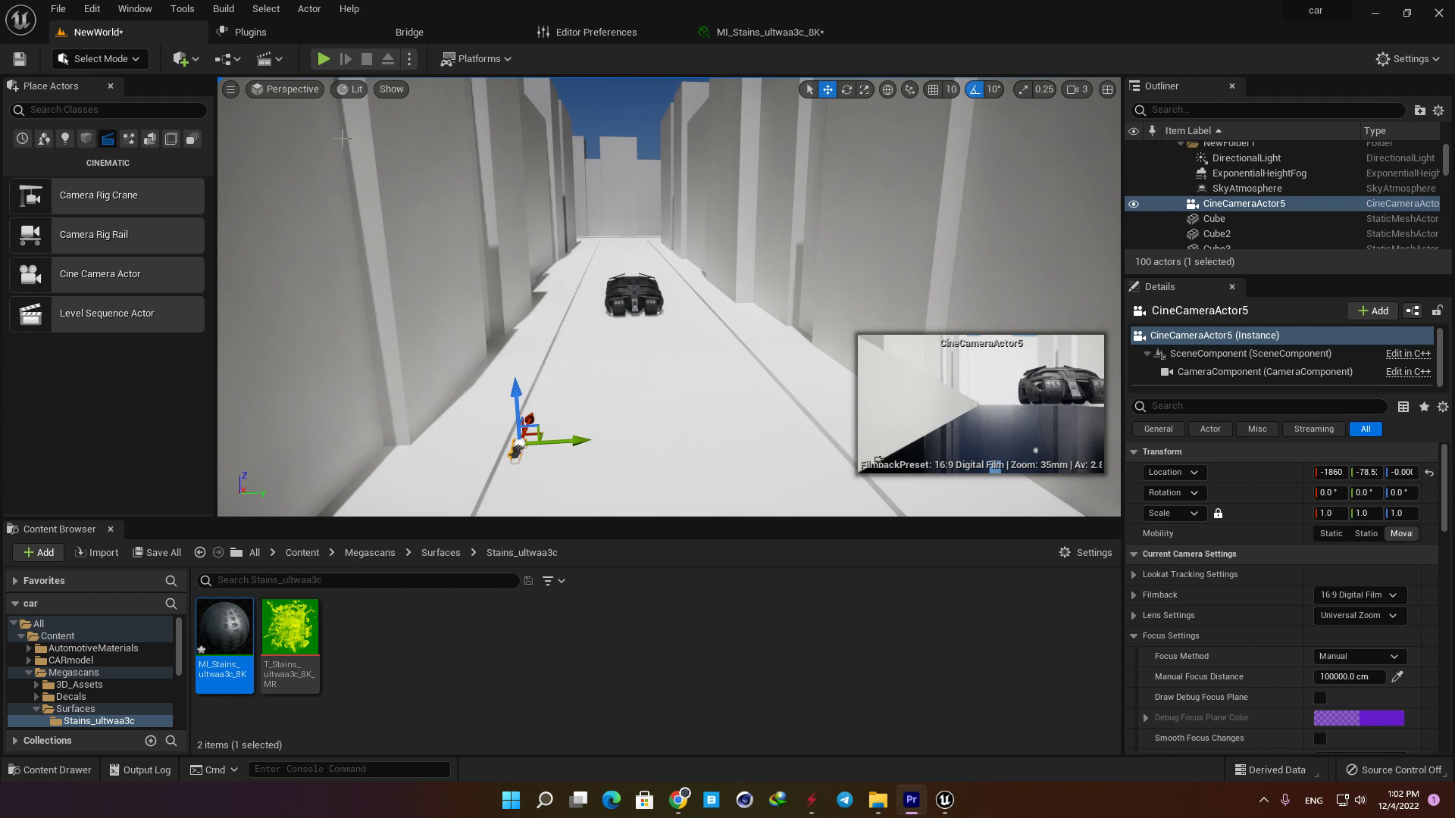
Pilot the new cine camera toward the car and rotate the sunlight so building shadows fall across the street.
{"action": "left_click", "coordinate": [285, 88]}
{"action": "left_click", "coordinate": [341, 257]}
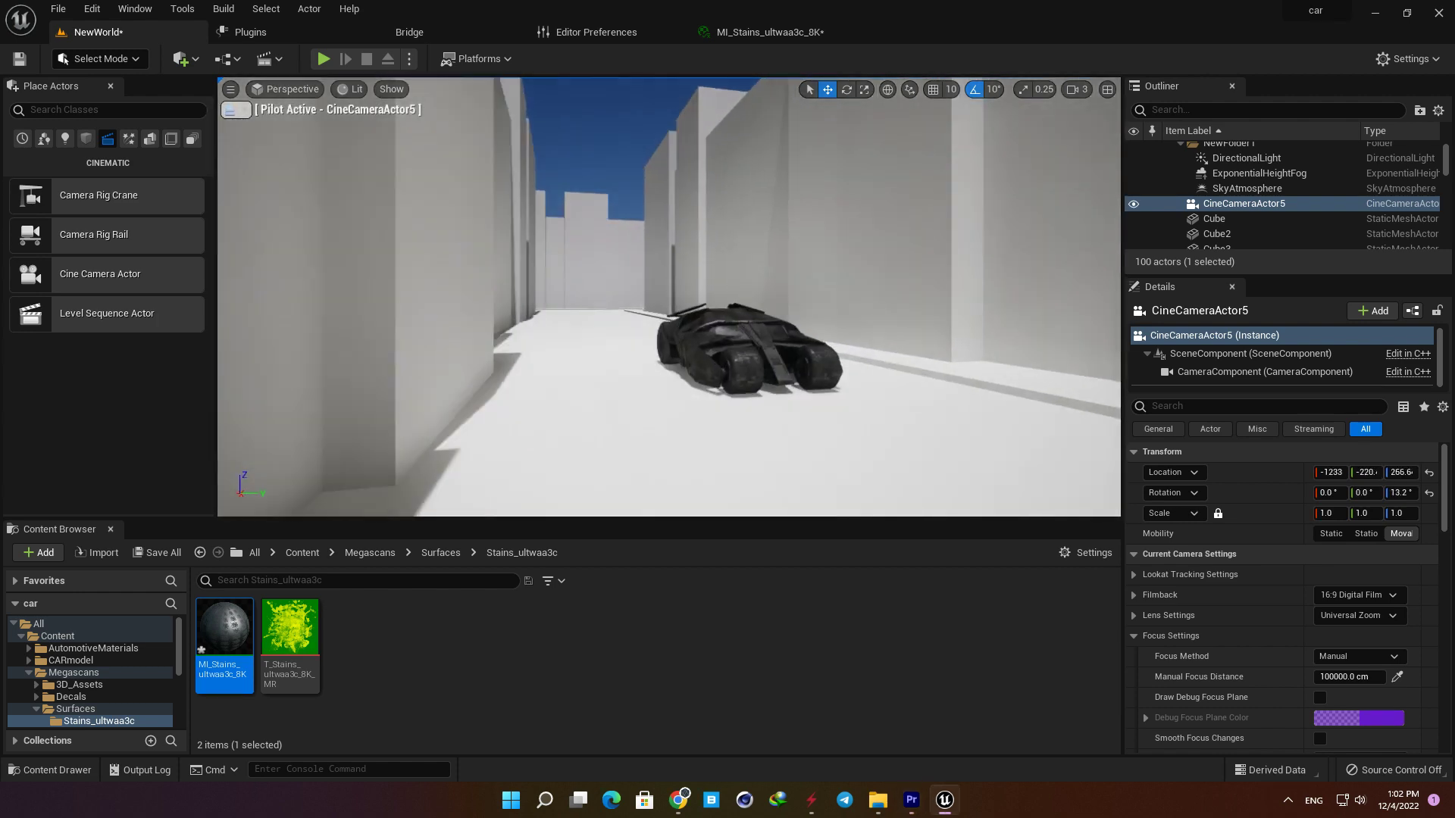
{"action": "right_click_drag", "start_coordinate": [667, 333], "coordinate": [638, 327]}
{"action": "key", "text": "ctrl+l"}
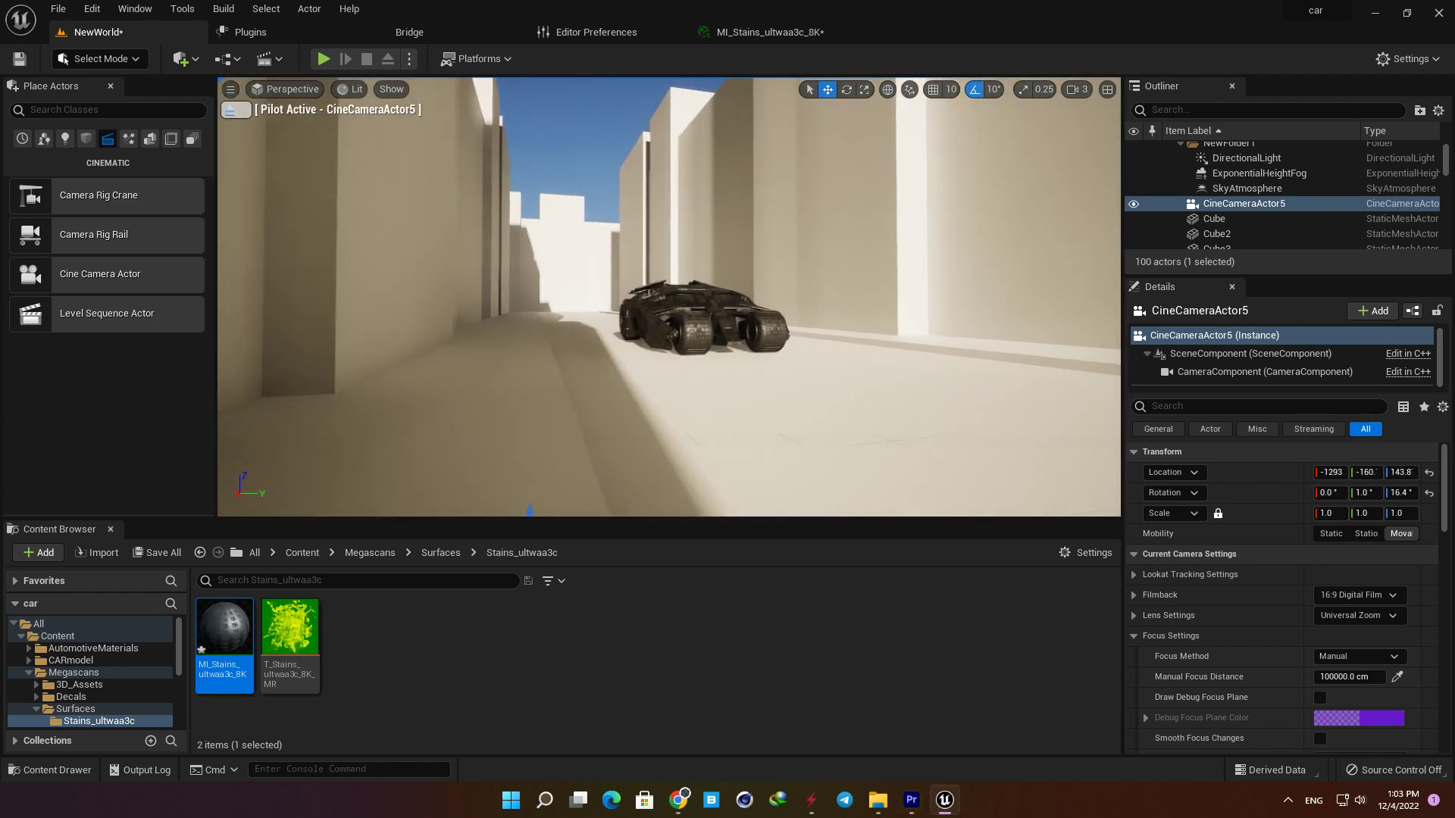
Set the camera lens to 50mm Prime f/1.8 and pull back in the exact camera view to frame the whole car.
{"action": "left_click", "coordinate": [1360, 616]}
{"action": "left_click", "coordinate": [1352, 666]}
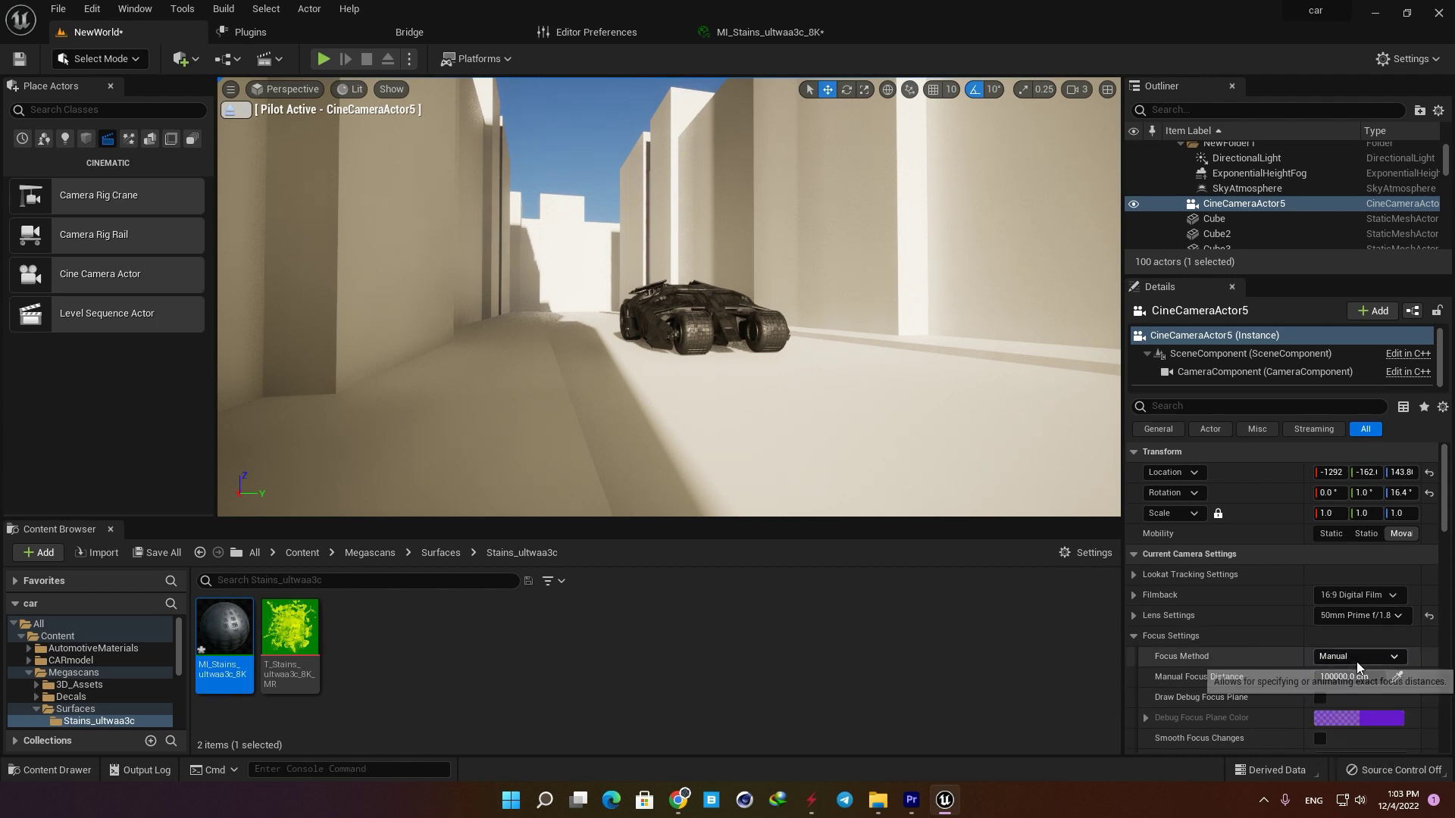
{"action": "left_click", "coordinate": [243, 114]}
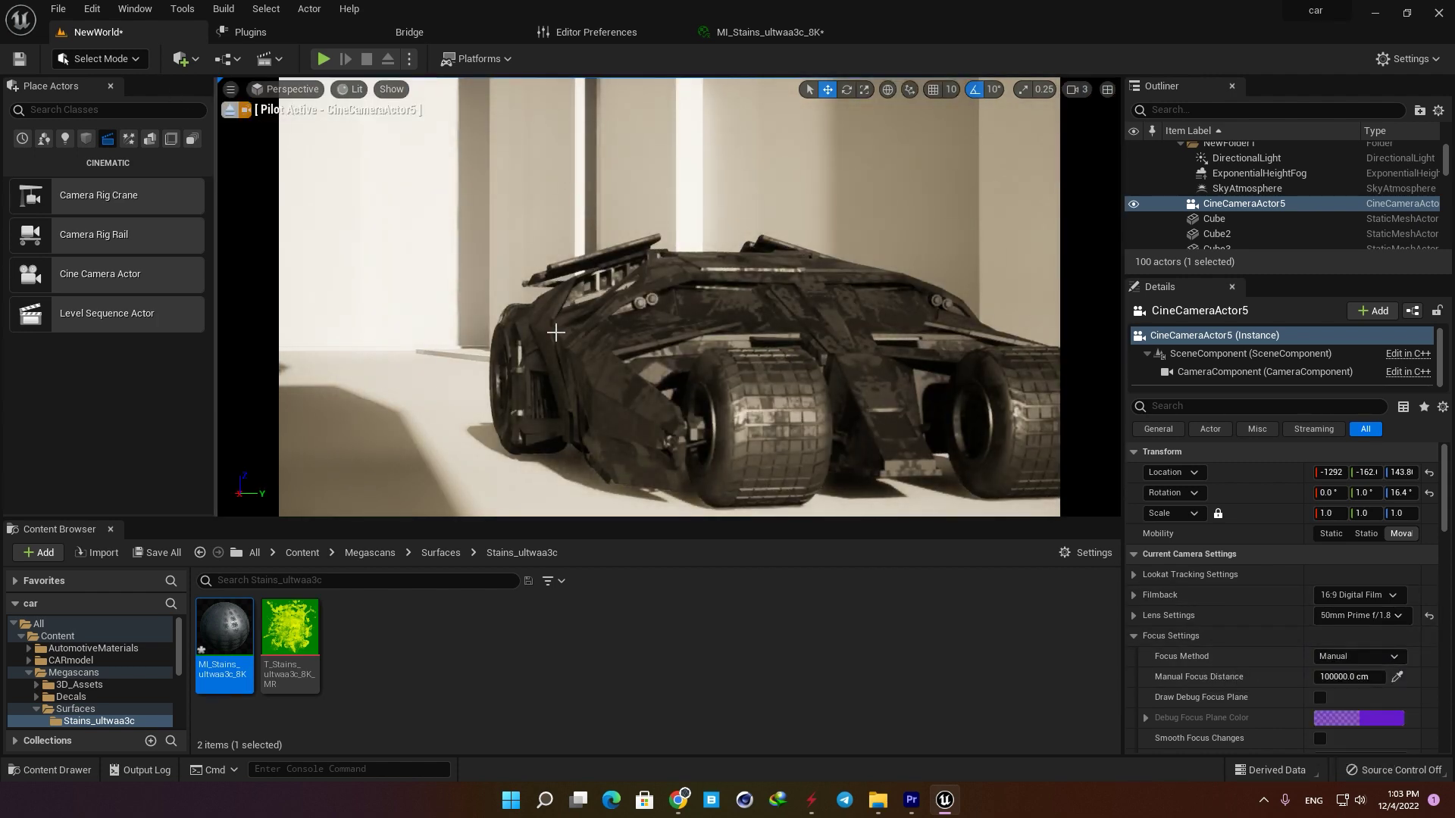
{"action": "key", "text": "s"}
{"action": "right_click_drag", "start_coordinate": [556, 332], "coordinate": [515, 330]}
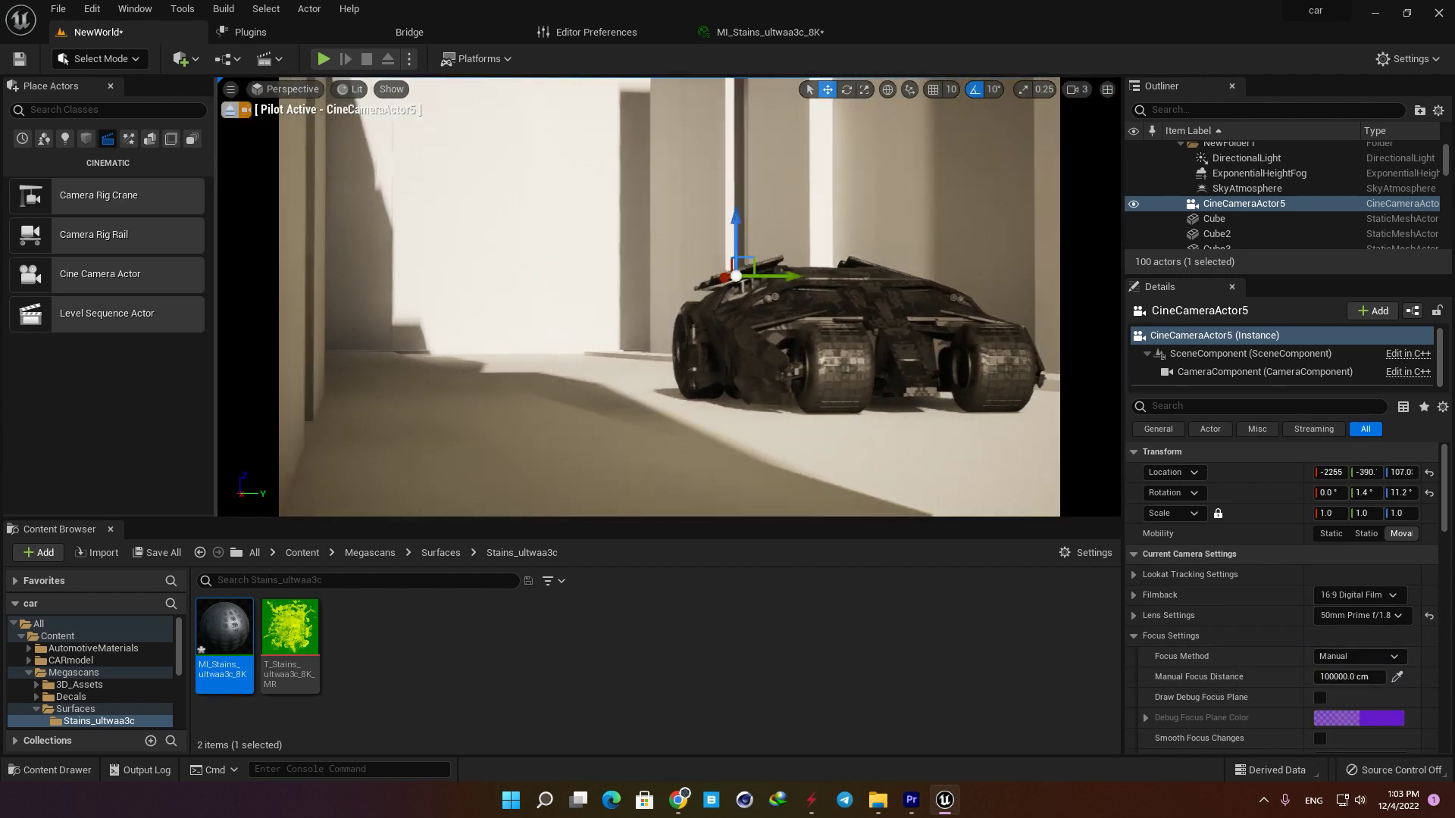
{"action": "key", "text": "s"}
{"action": "key", "text": "d"}
{"action": "key", "text": "s"}
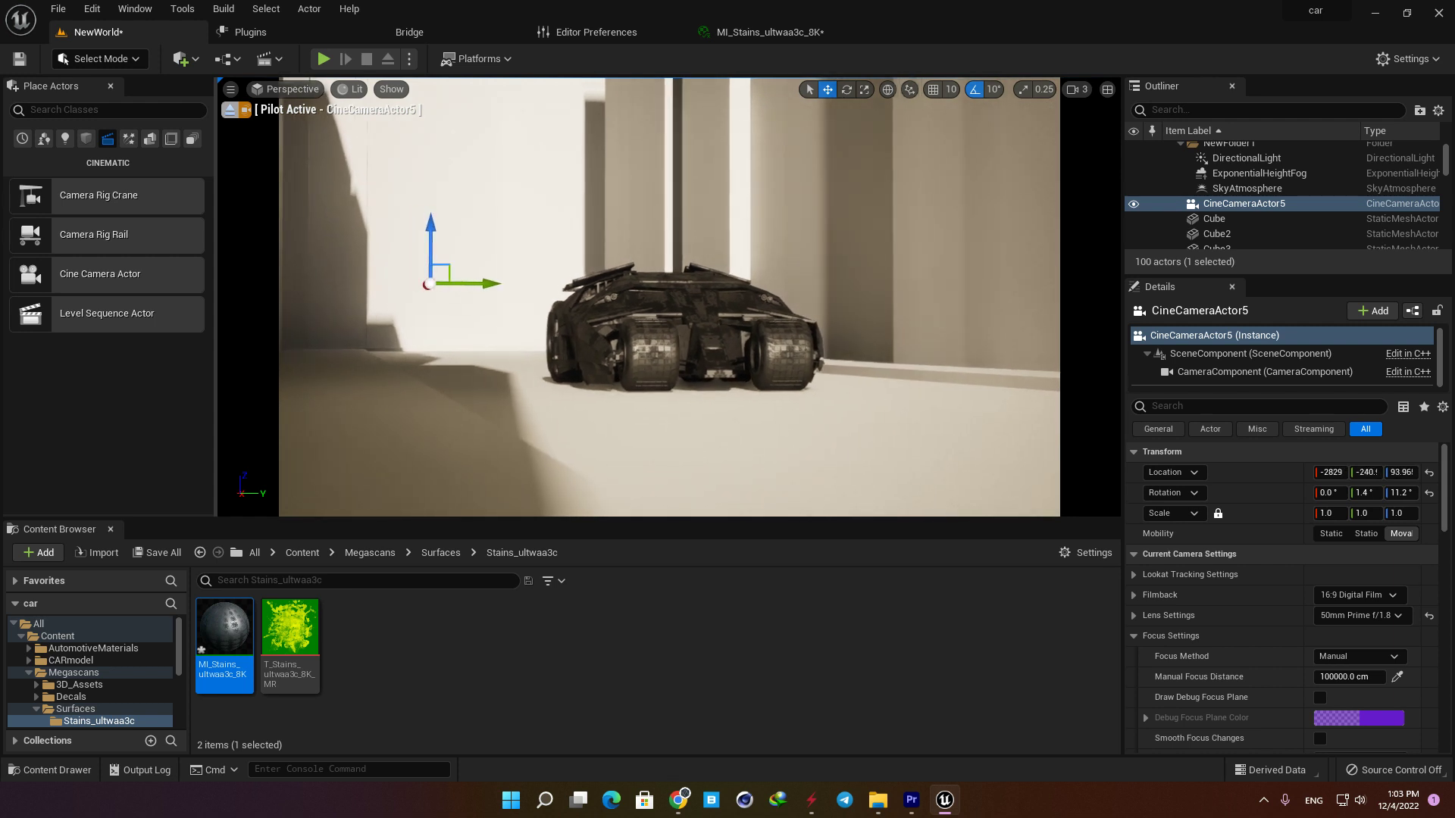
{"action": "right_click_drag", "start_coordinate": [854, 487], "coordinate": [854, 488]}
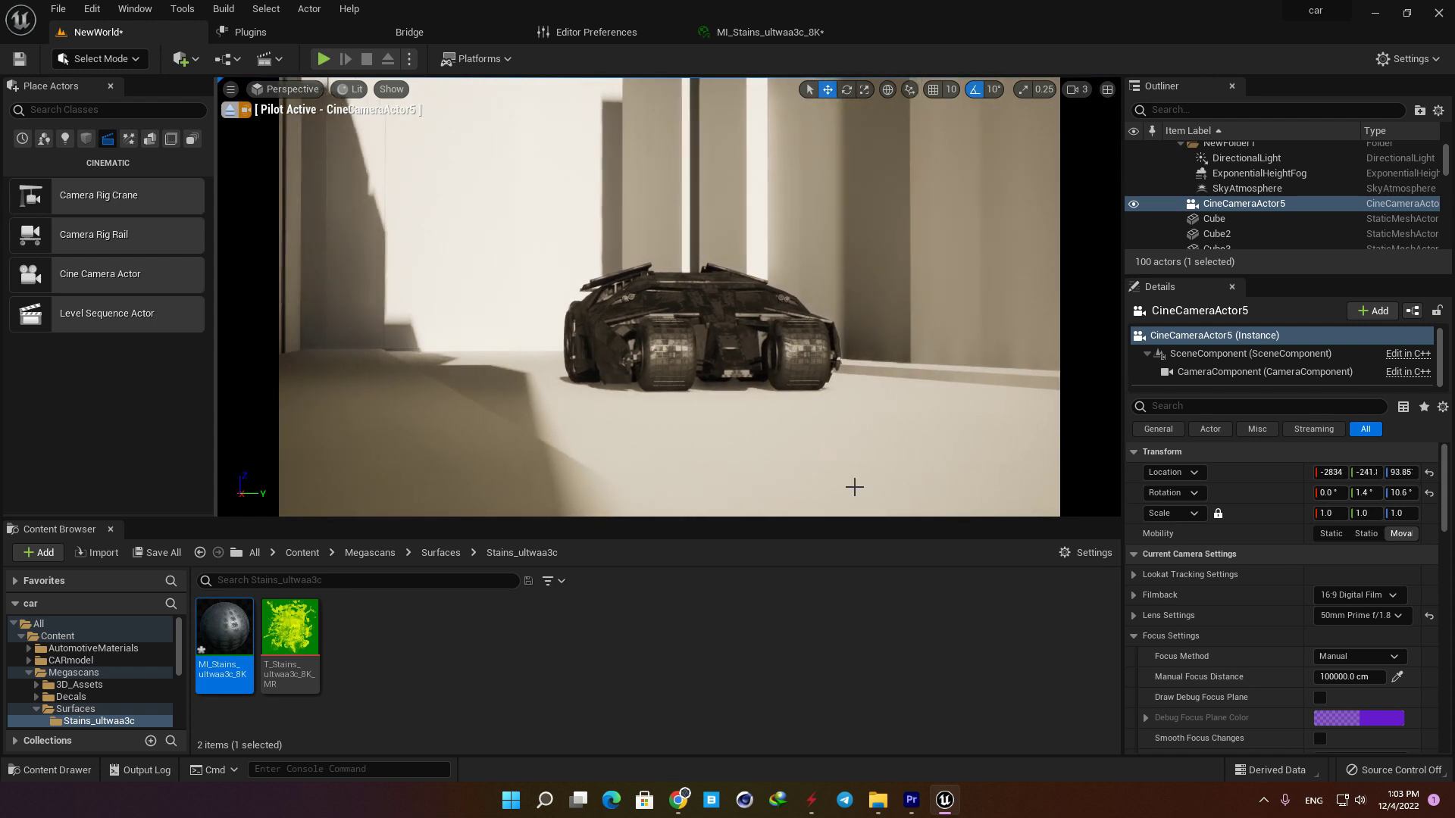
Sample the camera's manual focus distance from the car and rotate the car to 50° on Z.
{"action": "left_click", "coordinate": [1394, 678]}
{"action": "left_click", "coordinate": [728, 362]}
{"action": "key", "text": "e"}
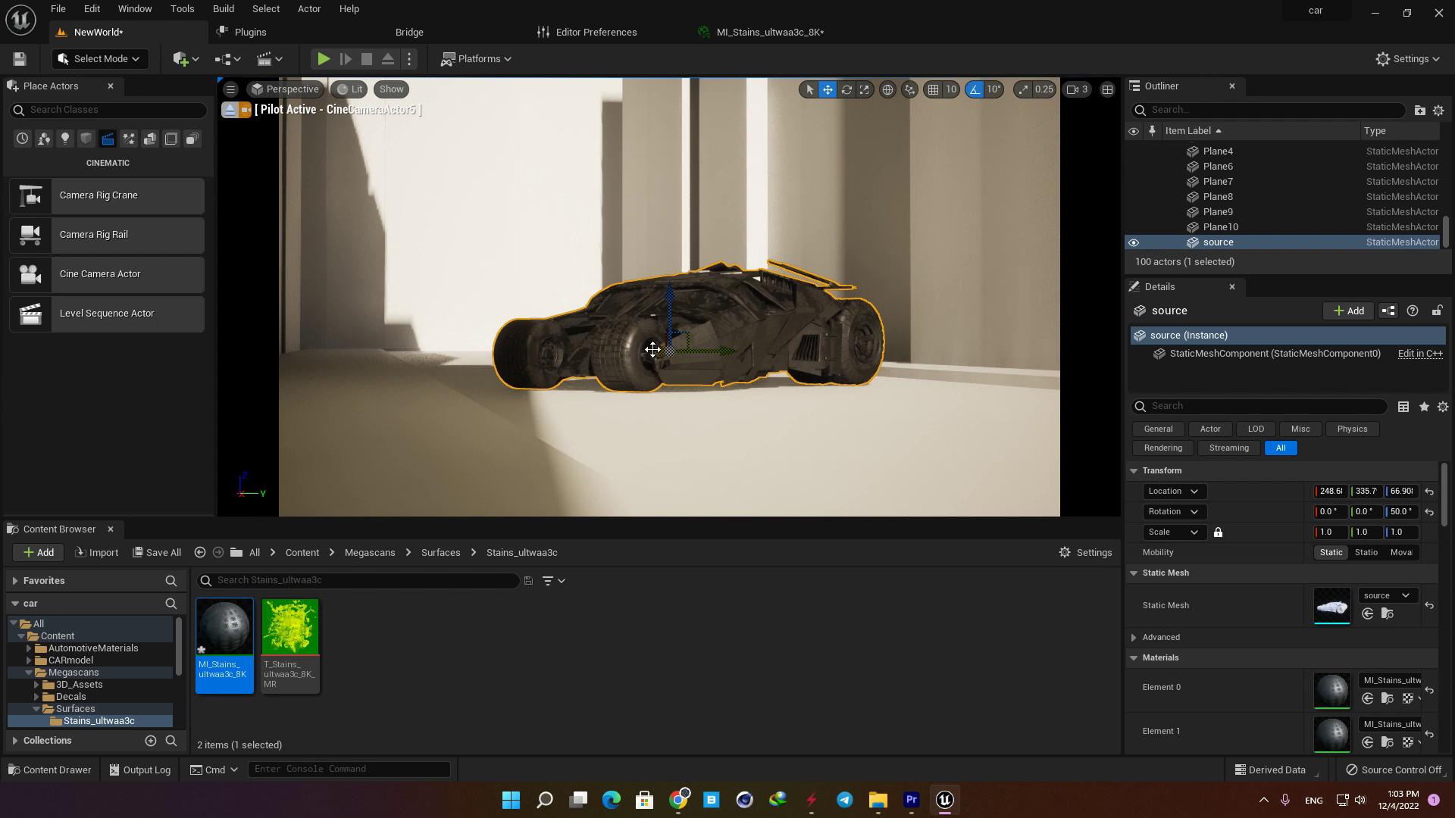
Move the car along the street to about X -325, Y 278 and fine-tune the camera framing.
{"action": "left_click_drag", "start_coordinate": [749, 353], "coordinate": [708, 348]}
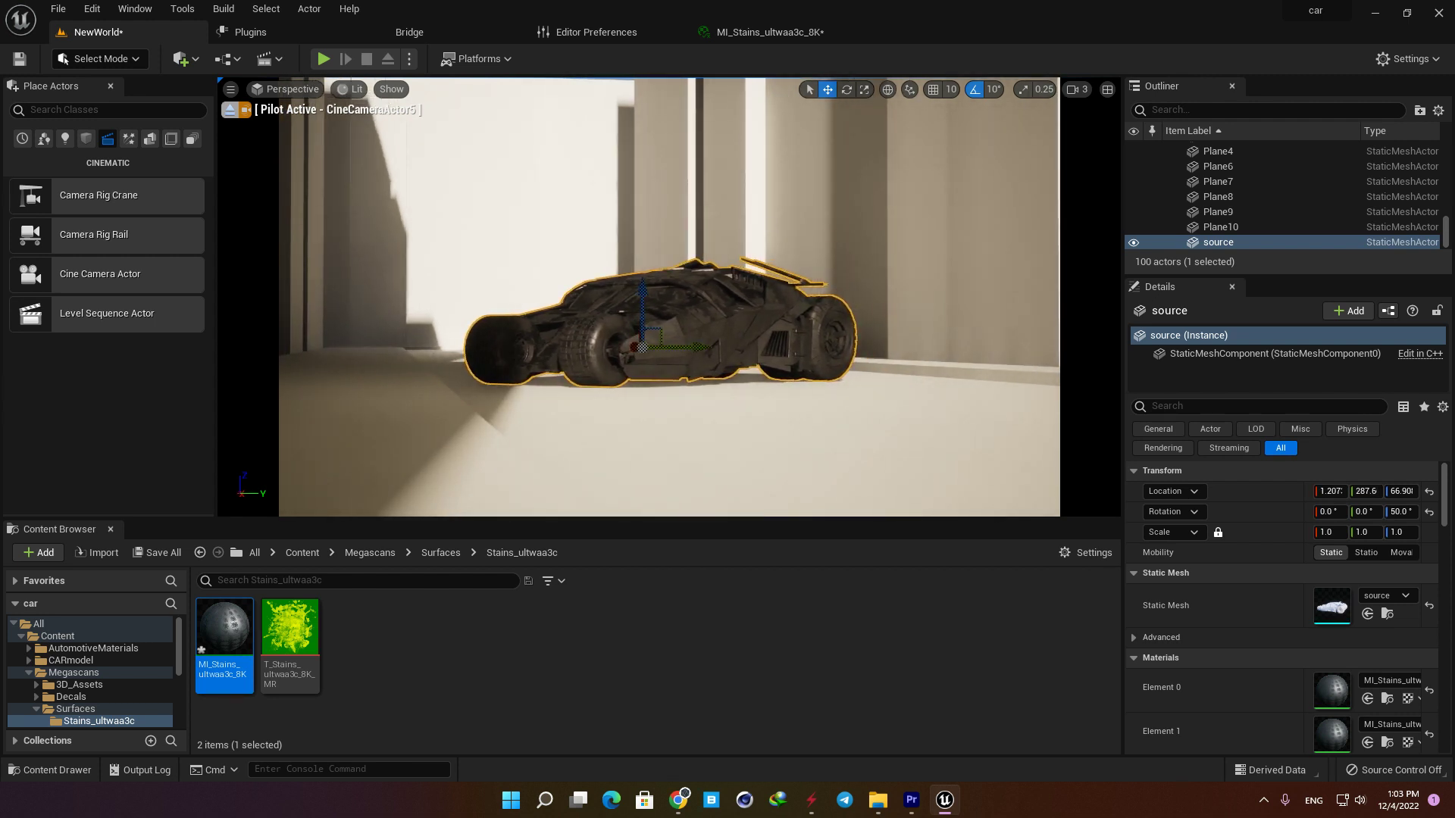
{"action": "left_click", "coordinate": [1023, 389]}
{"action": "right_click_drag", "start_coordinate": [679, 308], "coordinate": [667, 303]}
{"action": "left_click", "coordinate": [679, 308]}
{"action": "left_click_drag", "start_coordinate": [645, 354], "coordinate": [715, 357]}
{"action": "right_click_drag", "start_coordinate": [714, 357], "coordinate": [732, 357]}
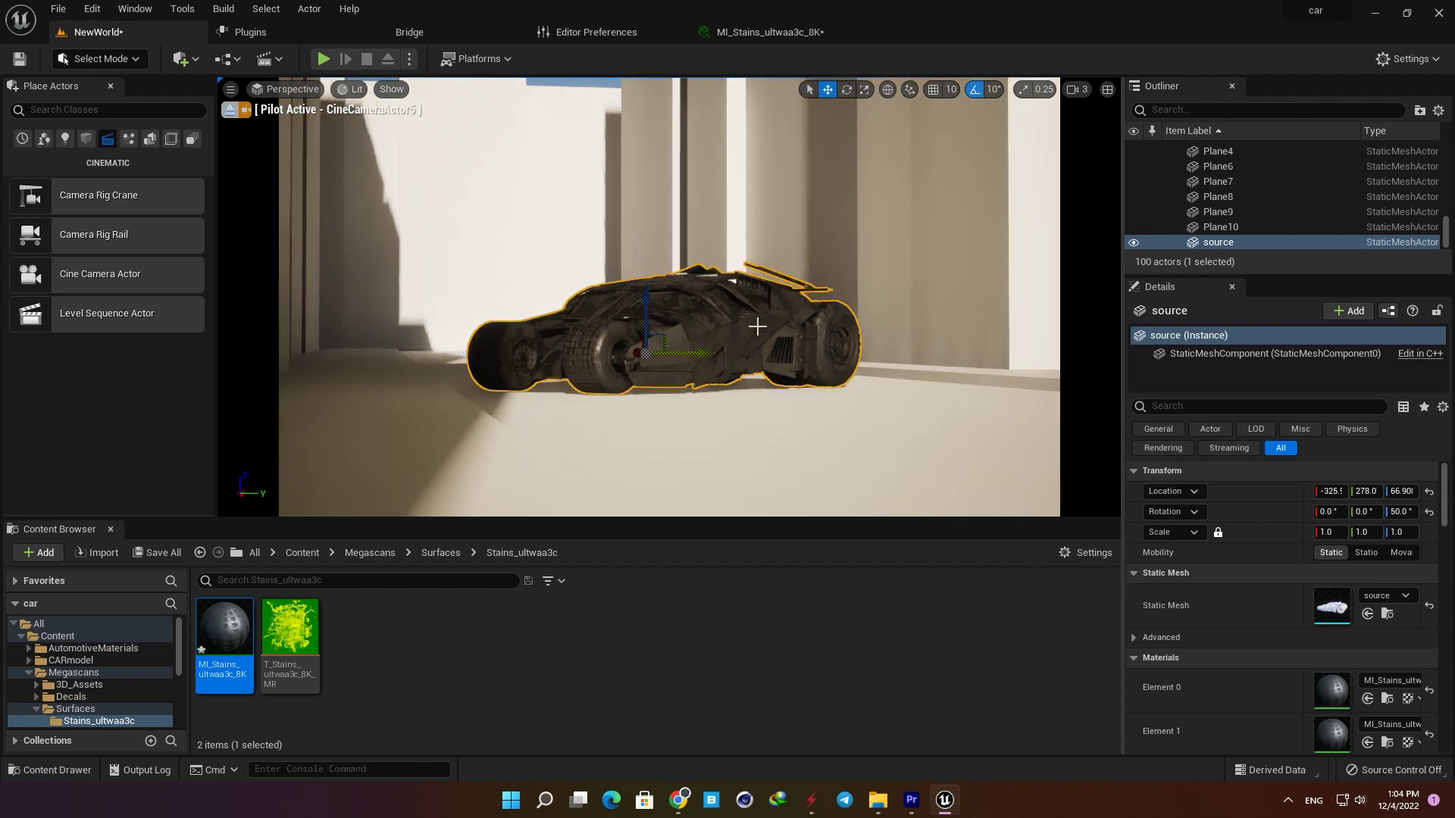
{"action": "left_click", "coordinate": [831, 263]}
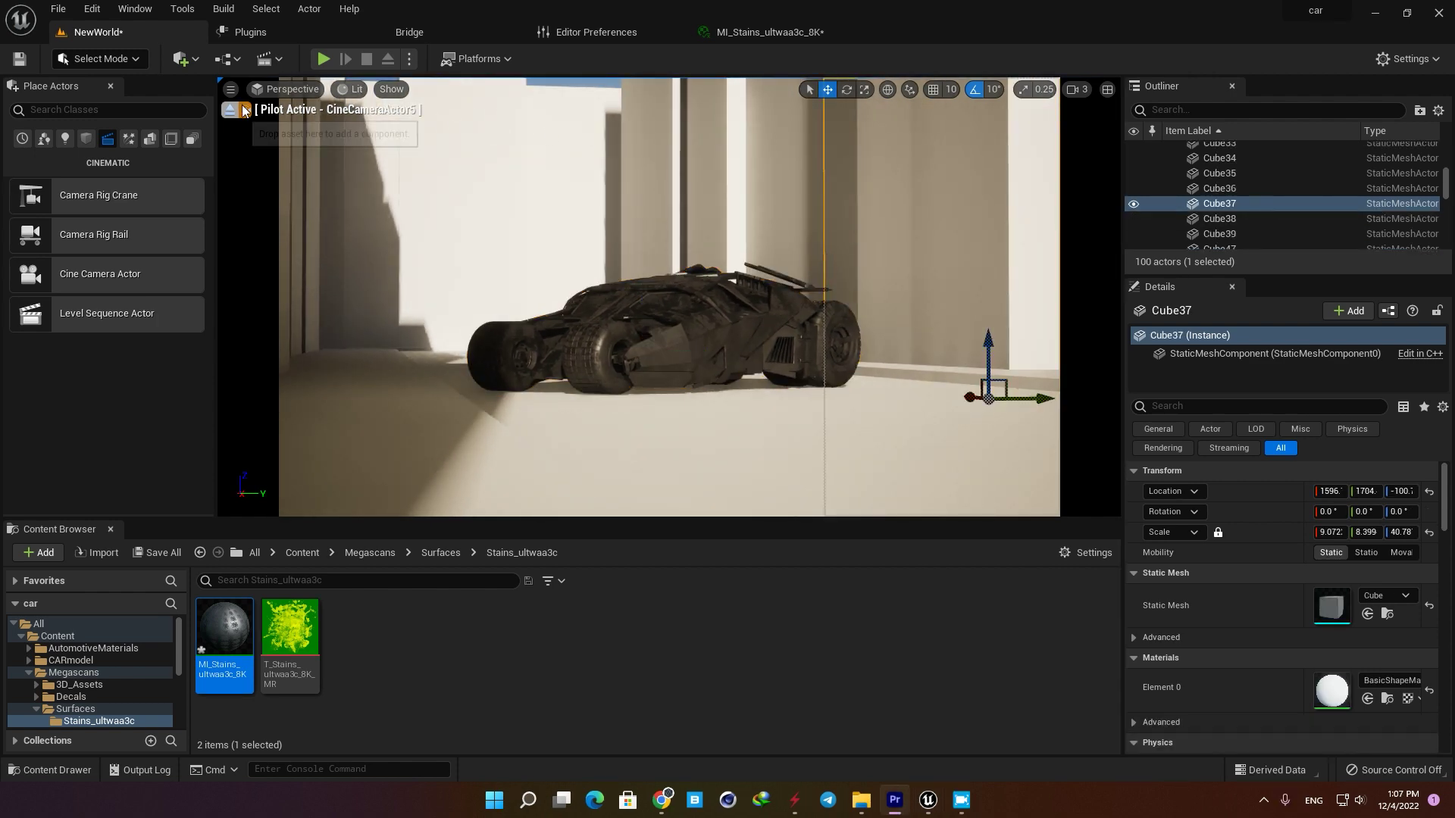
Leave the exact camera view and examine the blocked-out buildings along both sides and the far end of the street.
{"action": "left_click", "coordinate": [243, 111]}
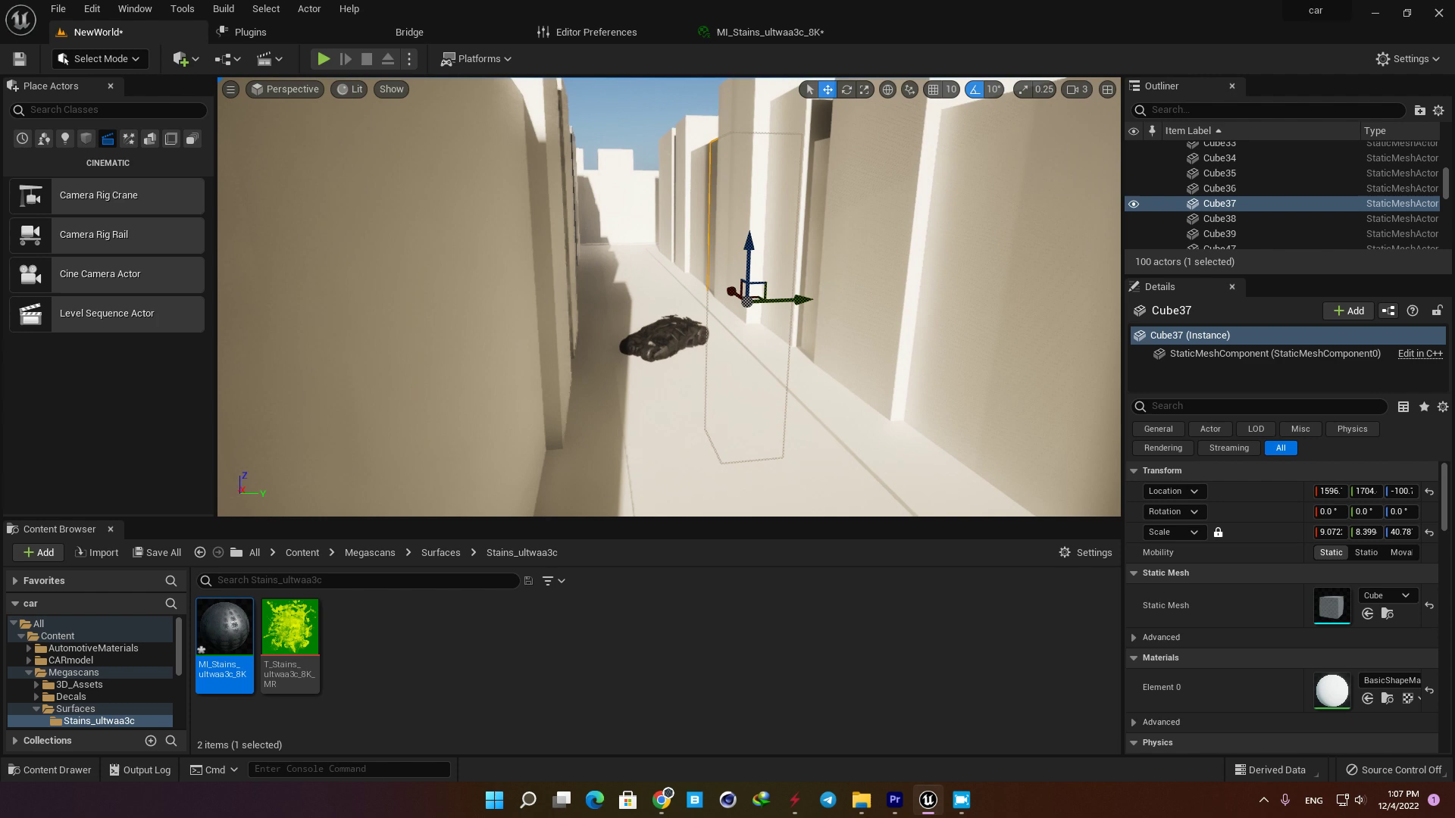
{"action": "mouse_move", "coordinate": [711, 270]}
{"action": "right_mouse_down"}
{"action": "mouse_move", "coordinate": [711, 318]}
{"action": "mouse_move", "coordinate": [711, 296]}
{"action": "right_mouse_up"}
{"action": "left_click", "coordinate": [820, 150]}
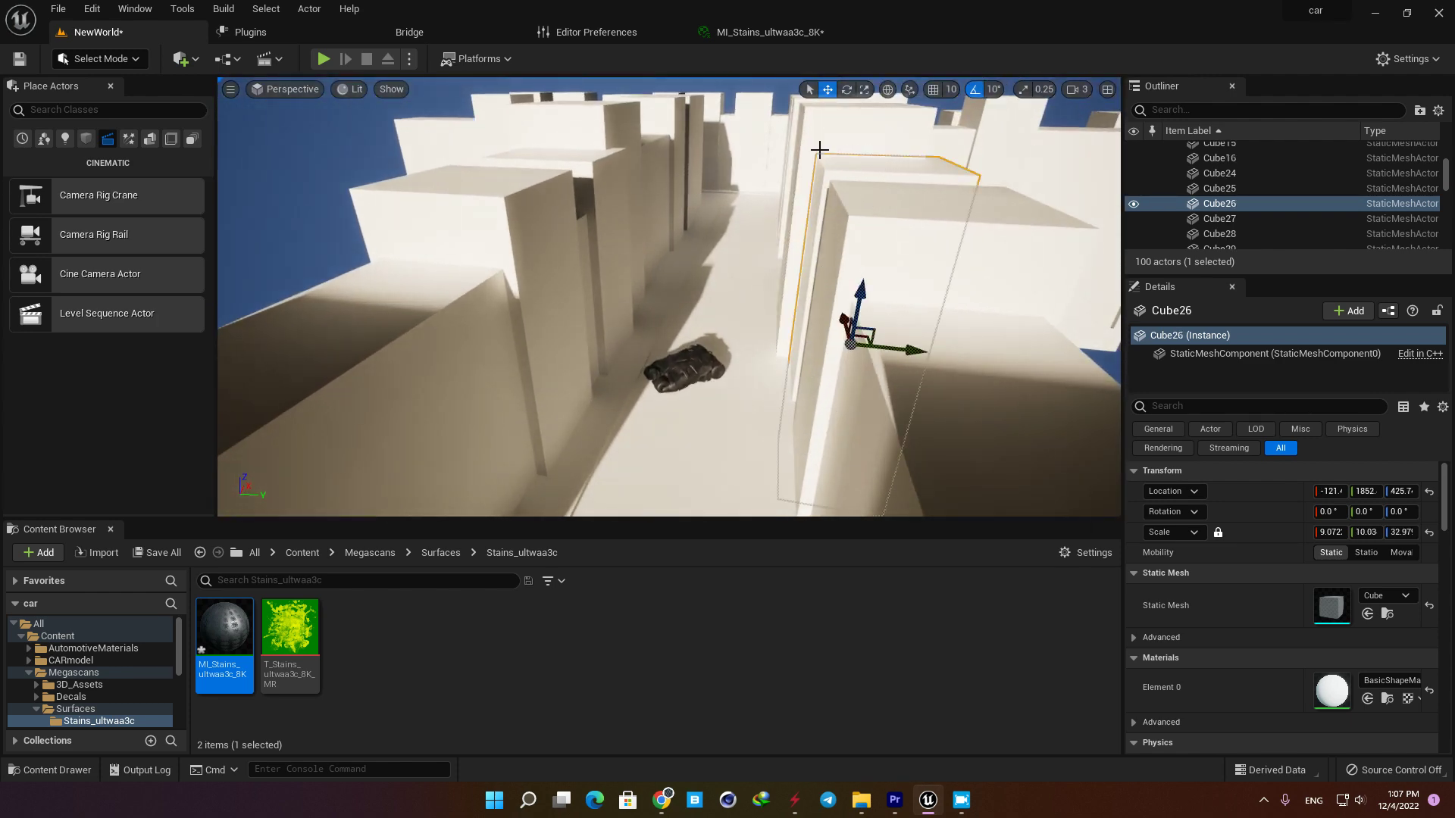
{"action": "left_click", "coordinate": [817, 144]}
{"action": "left_click", "coordinate": [610, 212]}
{"action": "right_click_drag", "start_coordinate": [610, 211], "coordinate": [698, 246]}
{"action": "left_click", "coordinate": [667, 140]}
{"action": "right_click_drag", "start_coordinate": [642, 136], "coordinate": [658, 132]}
{"action": "left_click", "coordinate": [705, 151]}
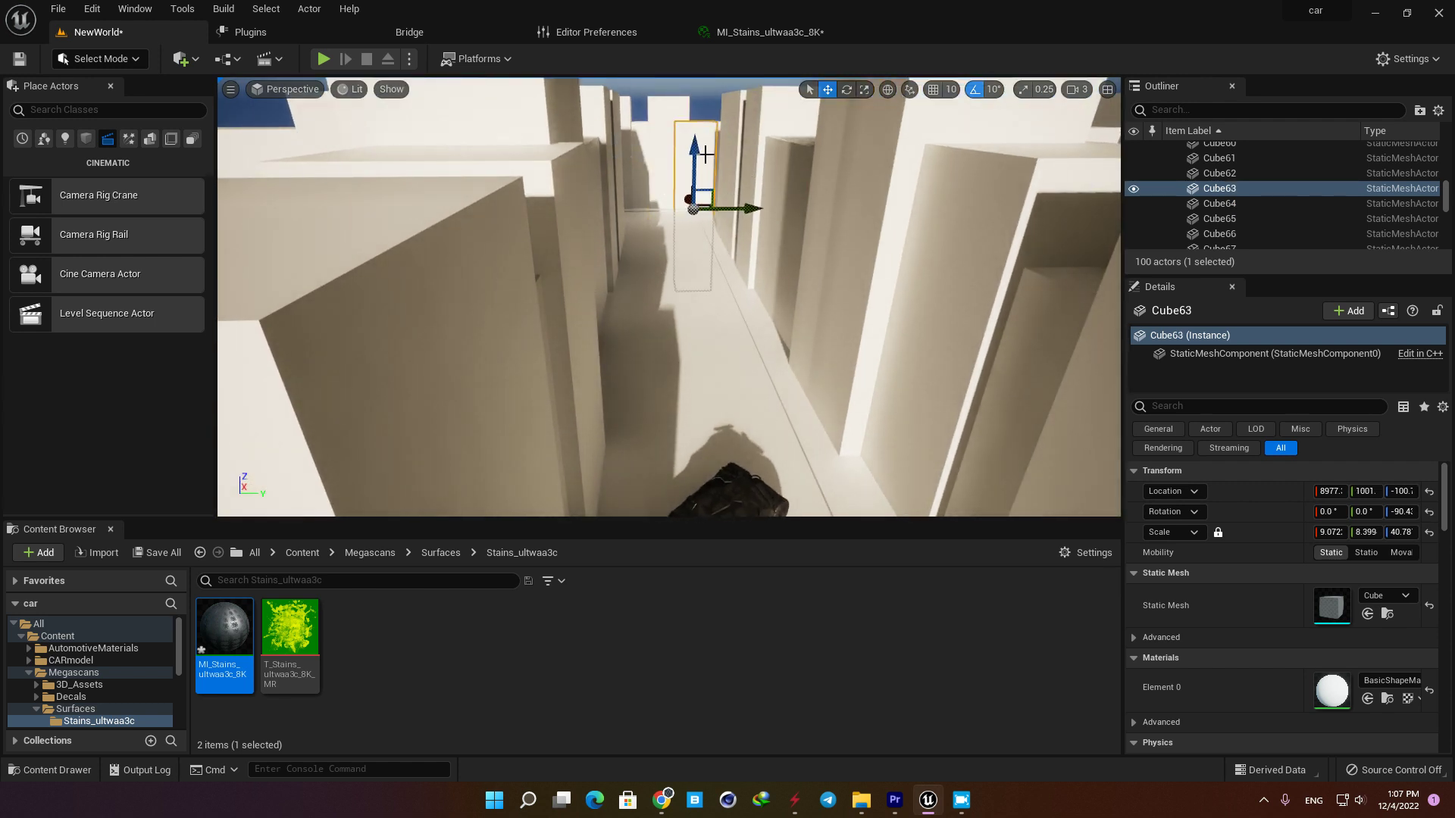
{"action": "right_click_drag", "start_coordinate": [711, 172], "coordinate": [736, 279]}
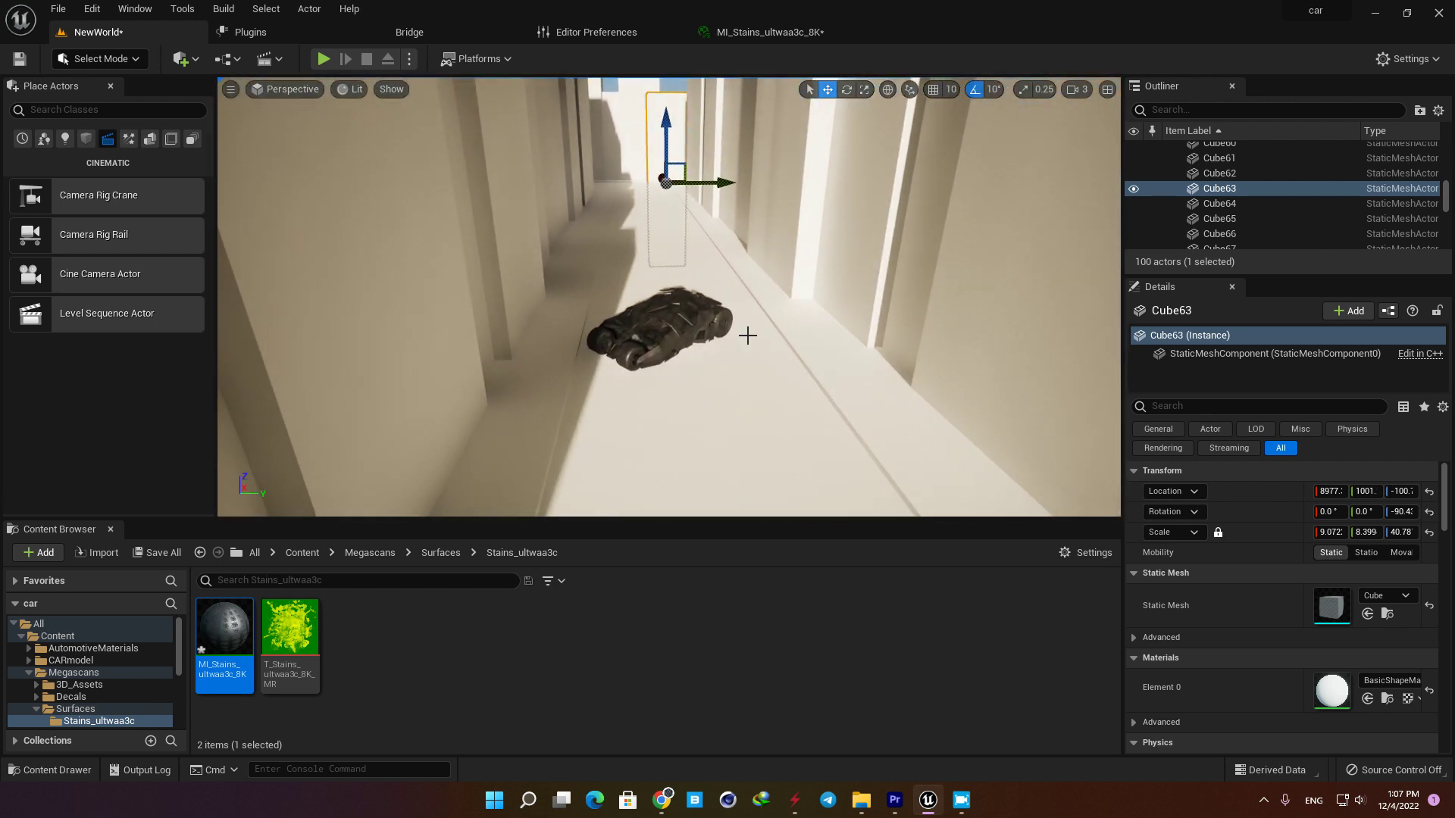
Inspect the ground plane under the car, both up close and through CineCameraActor5, and stop piloting the camera.
{"action": "left_click", "coordinate": [747, 335]}
{"action": "key", "text": "f"}
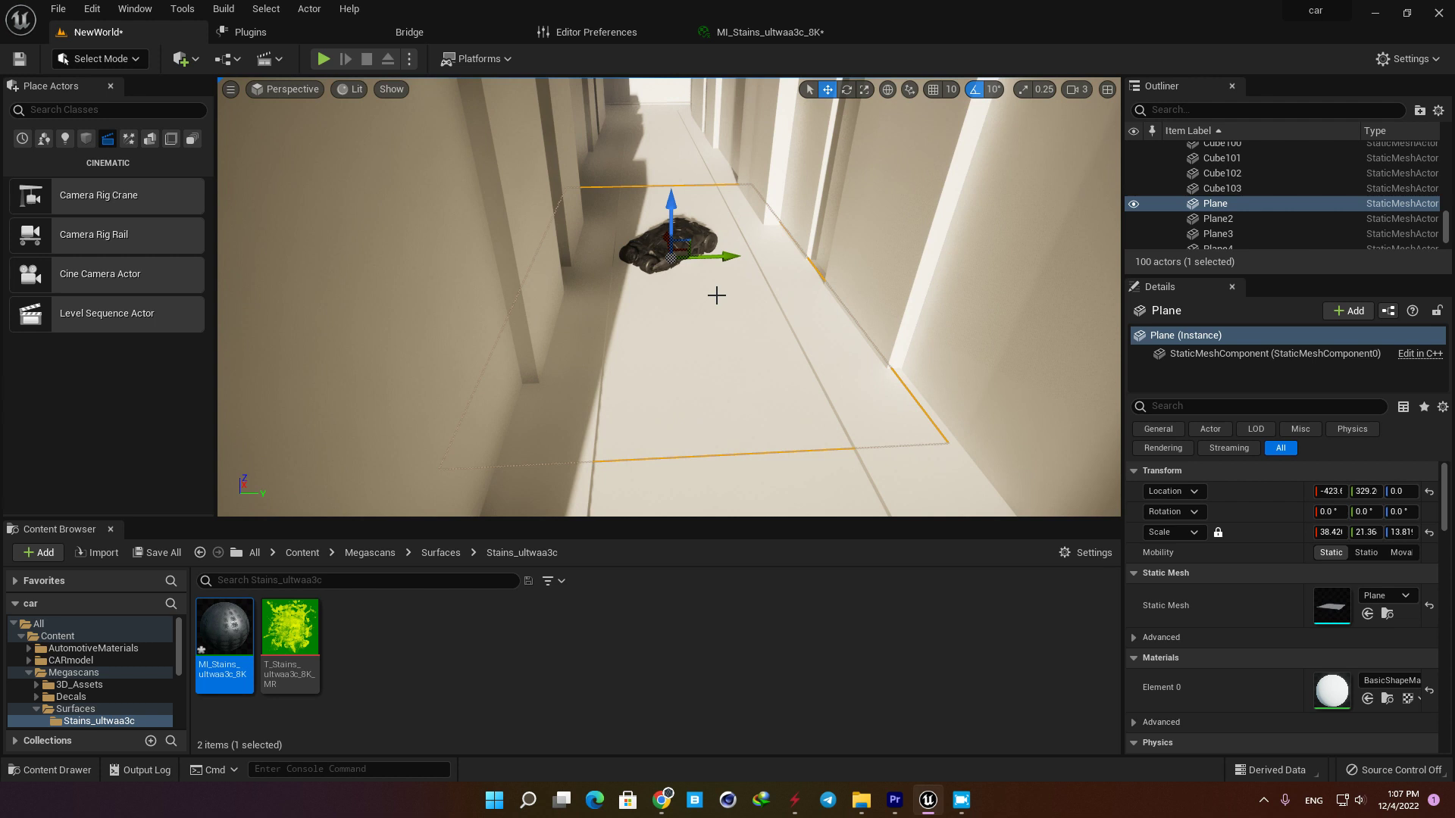
{"action": "left_click", "coordinate": [292, 90]}
{"action": "left_click", "coordinate": [304, 258]}
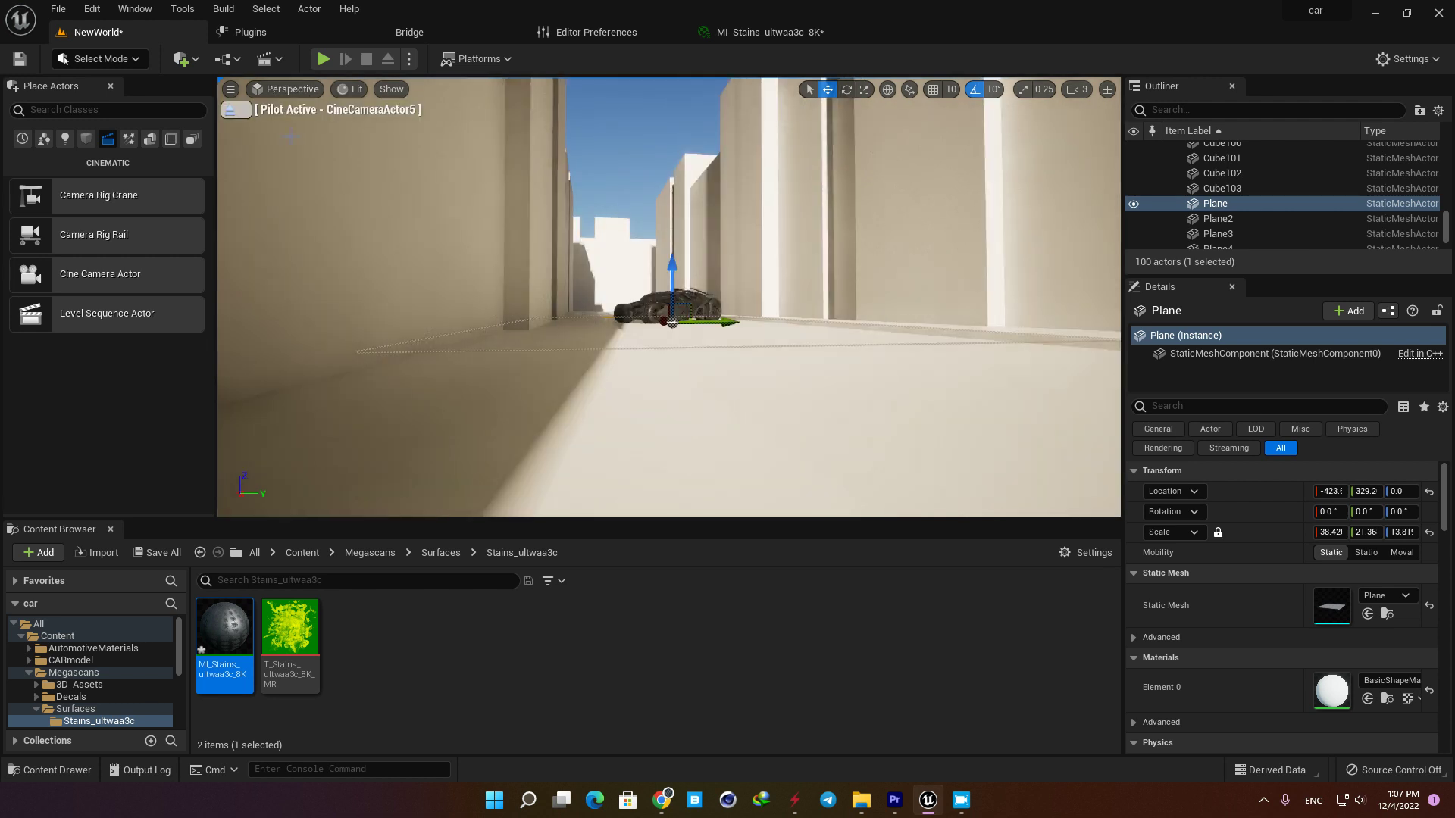
{"action": "left_click", "coordinate": [242, 113]}
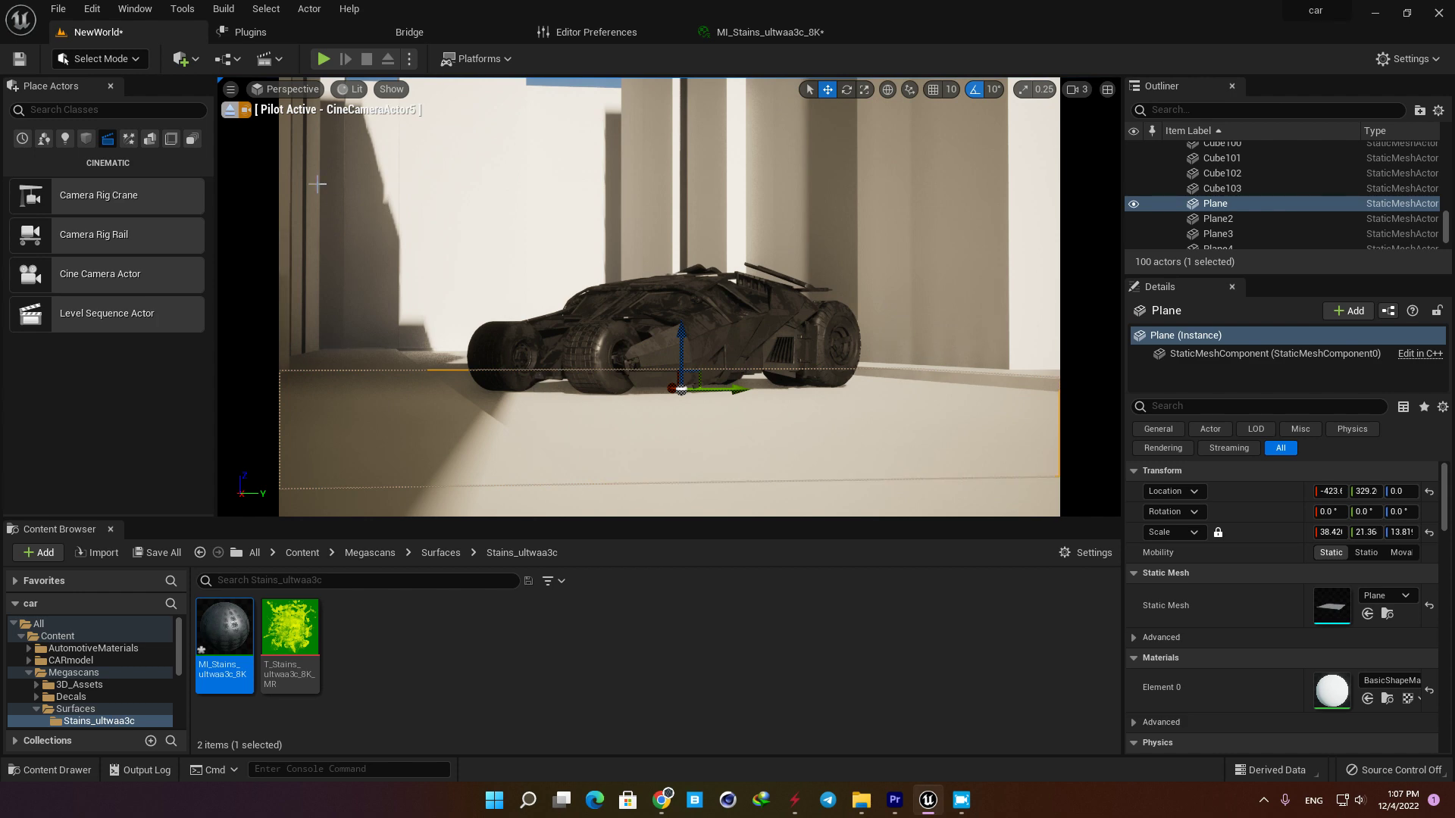
{"action": "left_click", "coordinate": [230, 109]}
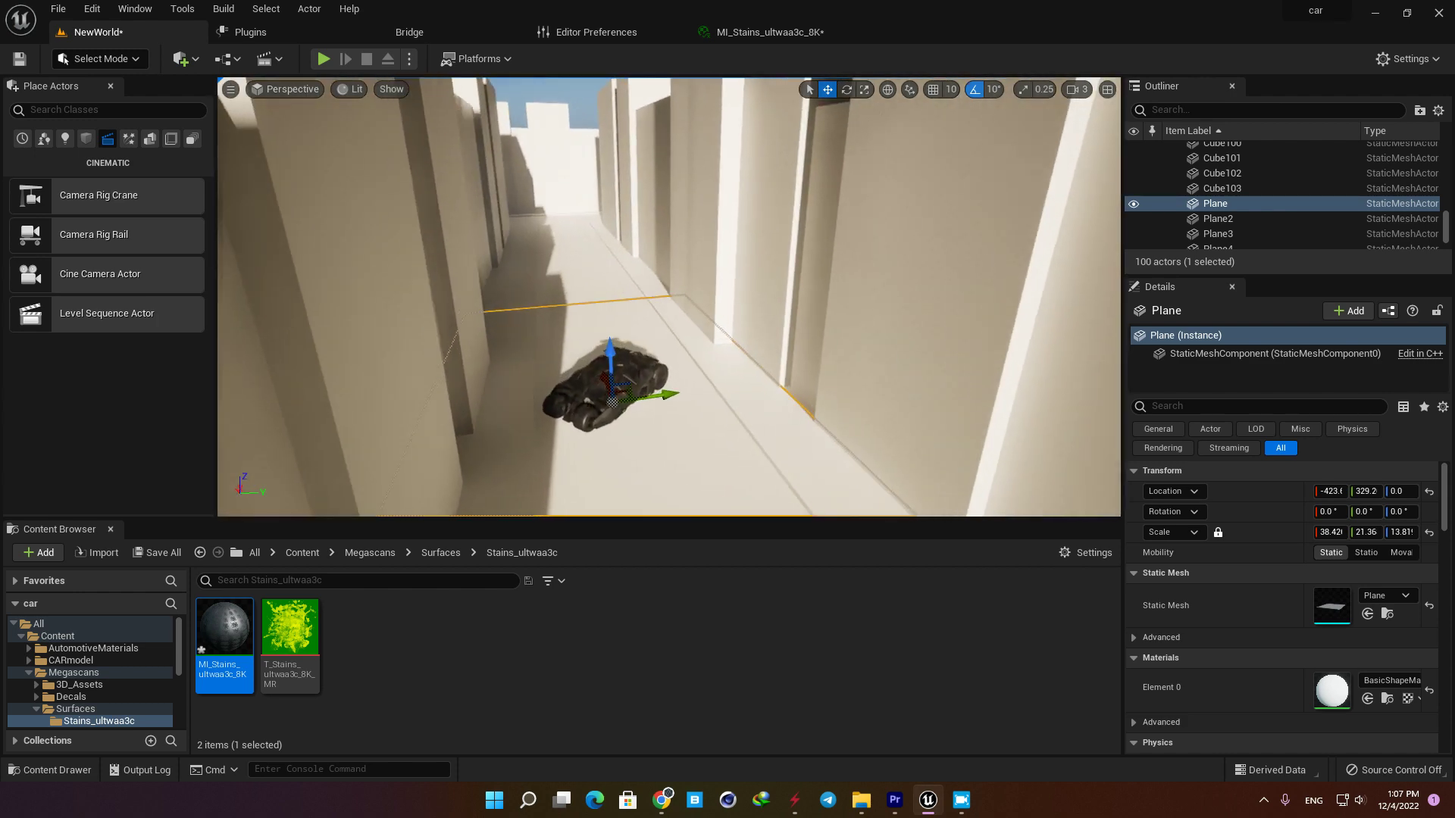
Look through the local Megascans assets in Bridge for a striped asphalt surface and return to the level.
{"action": "left_click", "coordinate": [420, 32]}
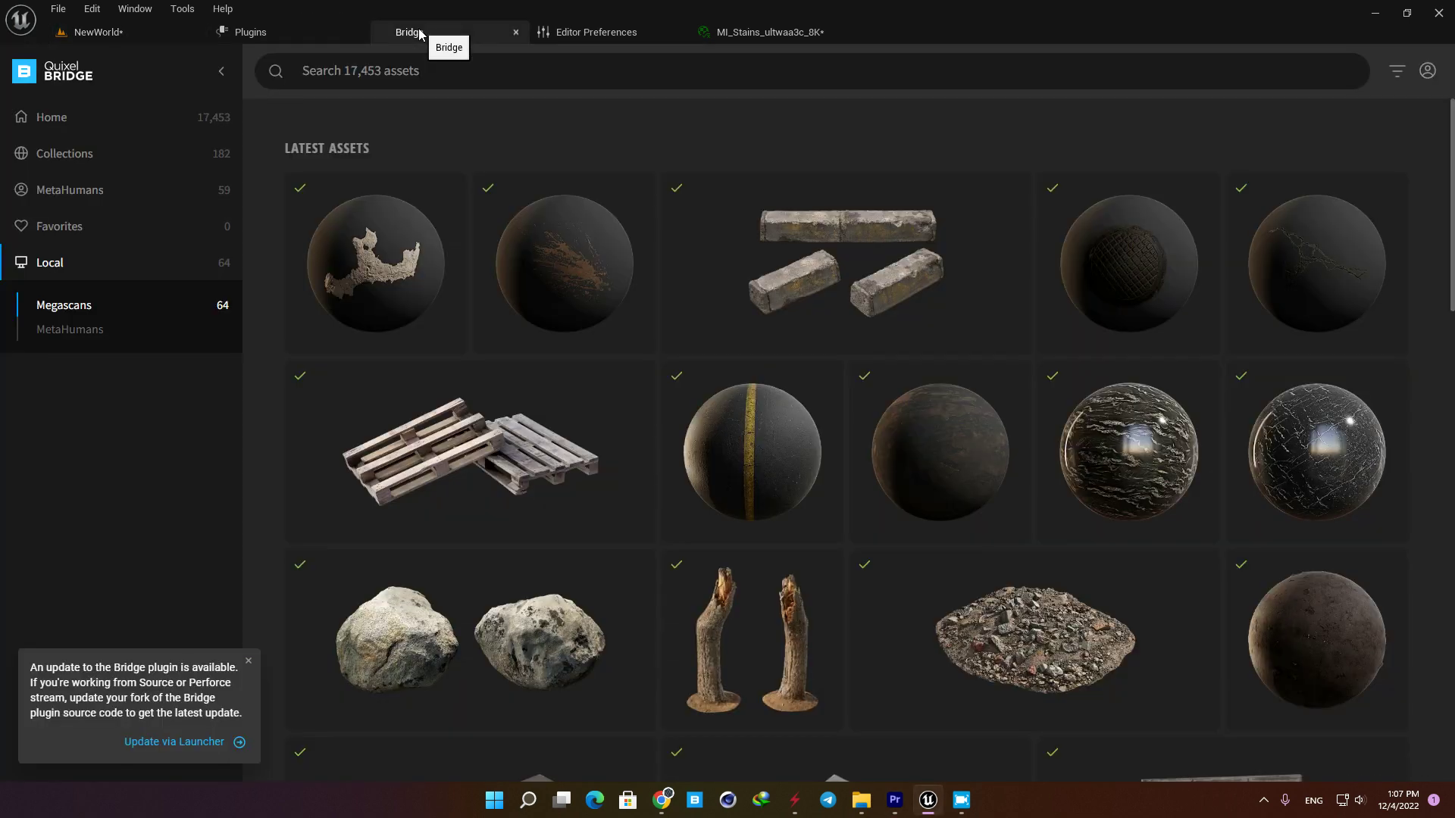
{"action": "scroll", "coordinate": [760, 182], "scroll_direction": "down", "scroll_amount": 1}
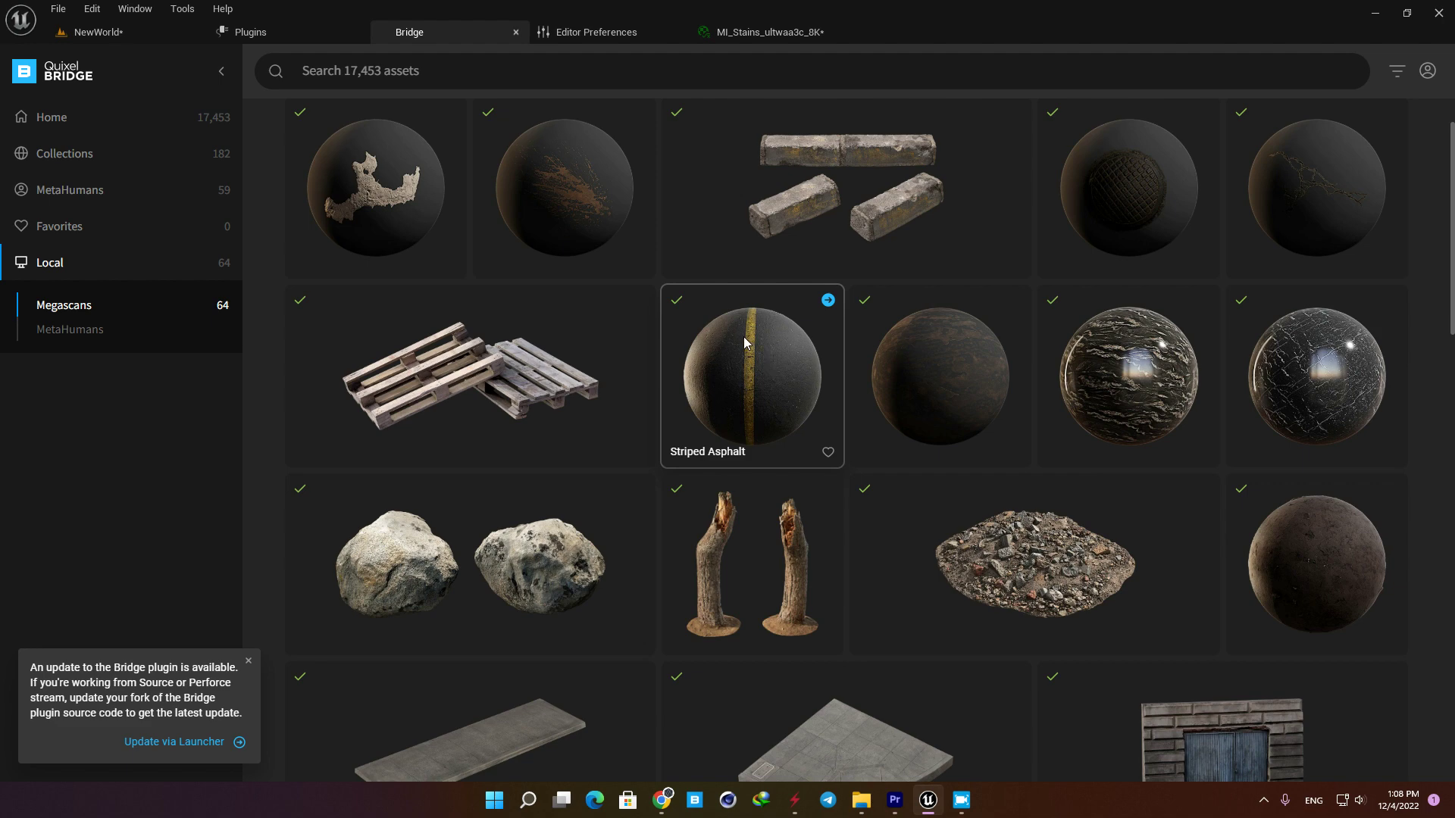
{"action": "left_click", "coordinate": [121, 36]}
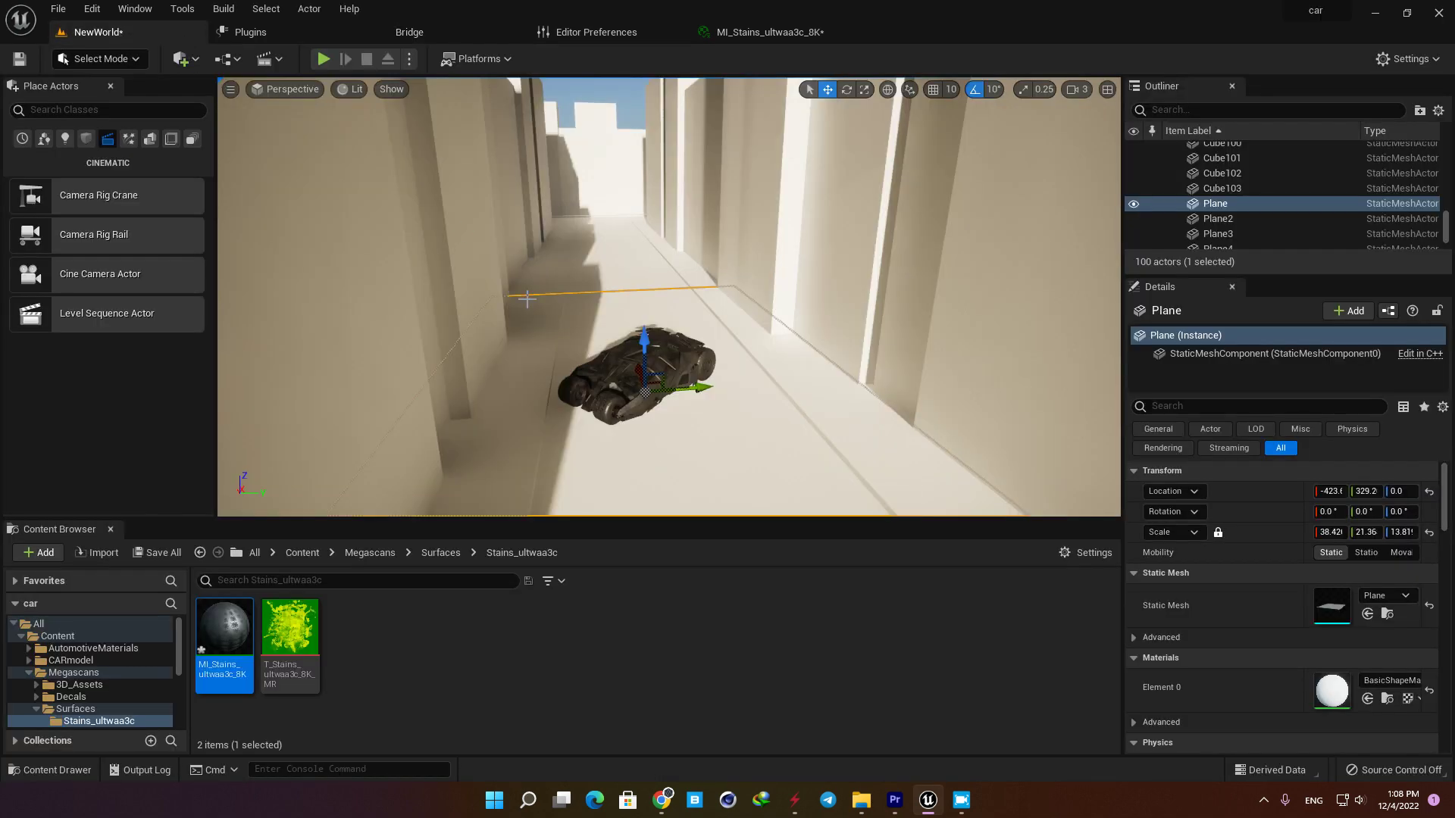
Apply the tutmat striped asphalt material to the ground plane under the car and bring up its tiling and offset settings.
{"action": "left_click", "coordinate": [439, 553]}
{"action": "left_click_drag", "start_coordinate": [486, 628], "coordinate": [704, 455]}
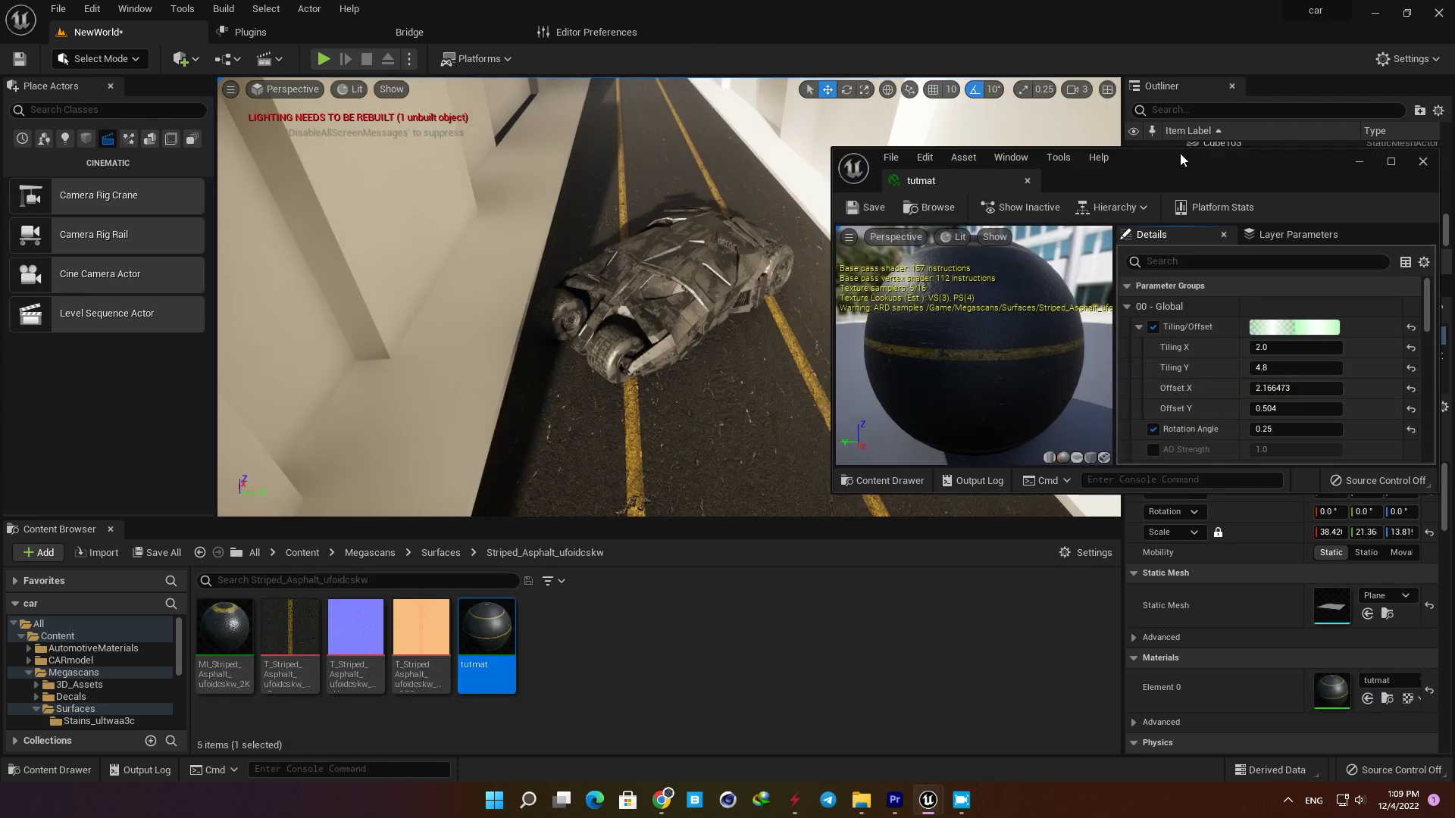
{"action": "left_click_drag", "start_coordinate": [1180, 155], "coordinate": [1192, 152]}
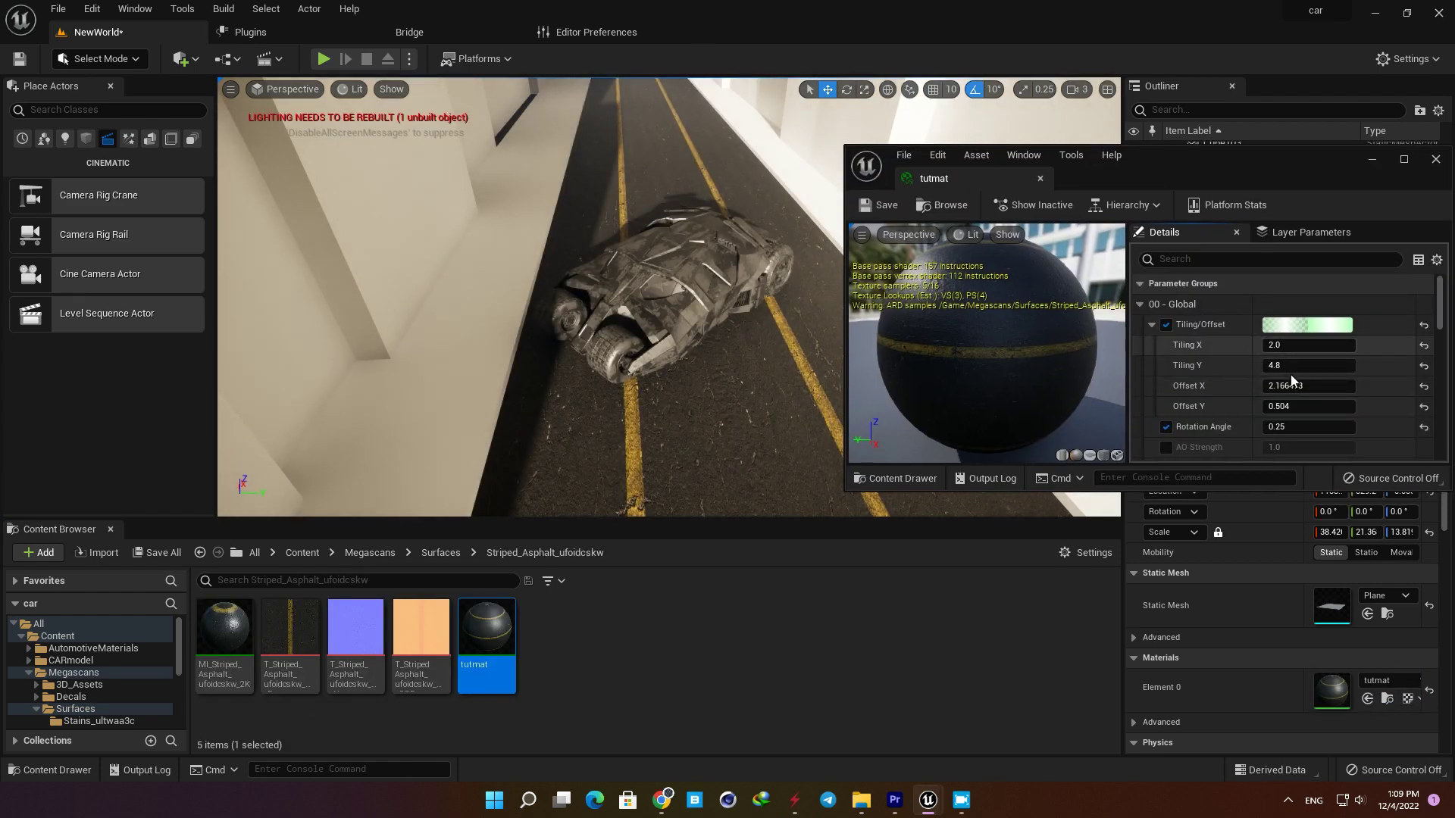
Adjust the tutmat material's offset values to align the yellow stripes along the street.
{"action": "left_click_drag", "start_coordinate": [1312, 388], "coordinate": [1281, 366]}
{"action": "mouse_move", "coordinate": [701, 258]}
{"action": "right_mouse_down"}
{"action": "mouse_move", "coordinate": [712, 303]}
{"action": "mouse_move", "coordinate": [728, 265]}
{"action": "right_mouse_up"}
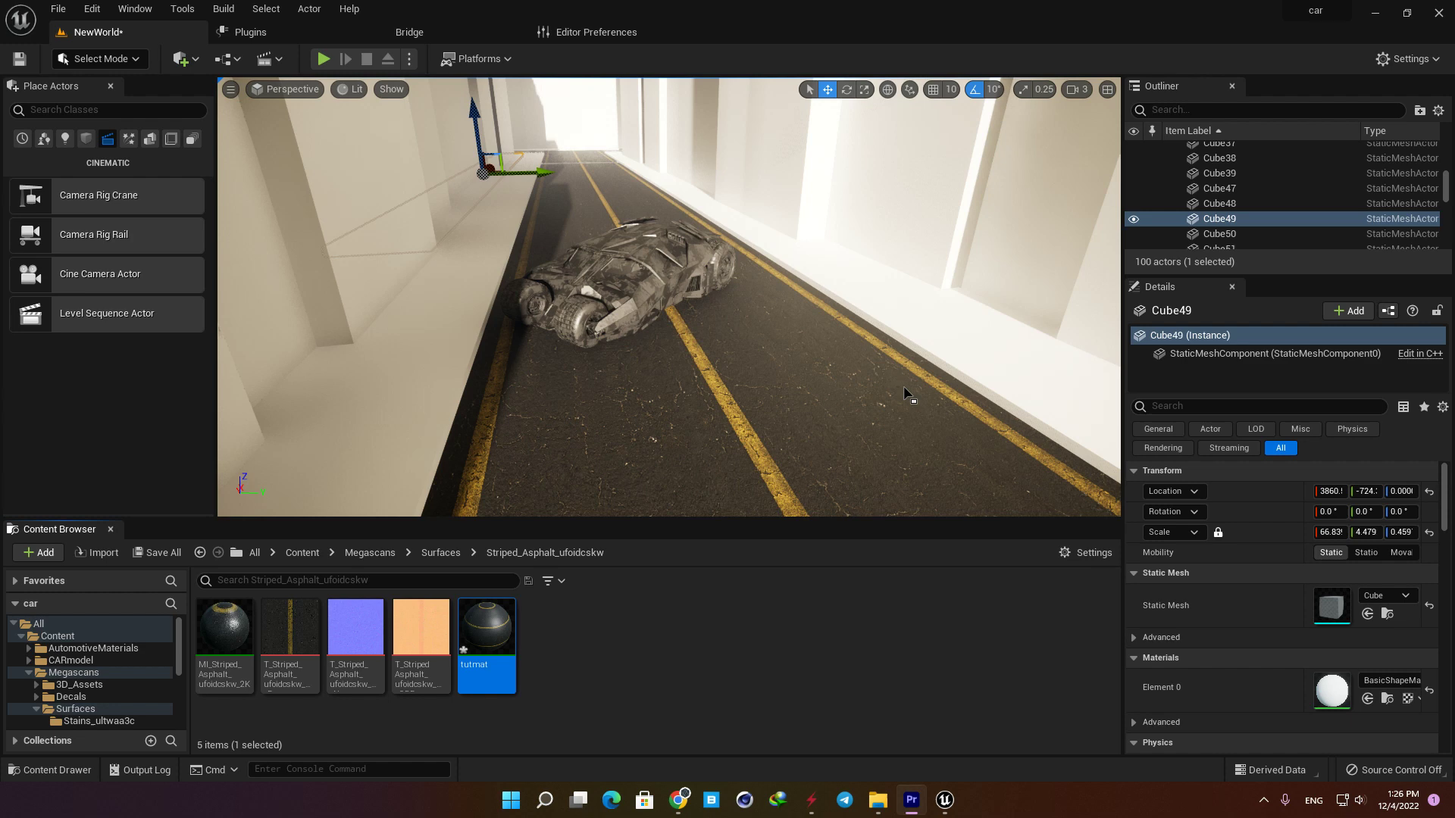
Place the Round Manhole Cover decal on the road near the car and scale it down to about 0.55.
{"action": "right_click_drag", "start_coordinate": [669, 297], "coordinate": [659, 250]}
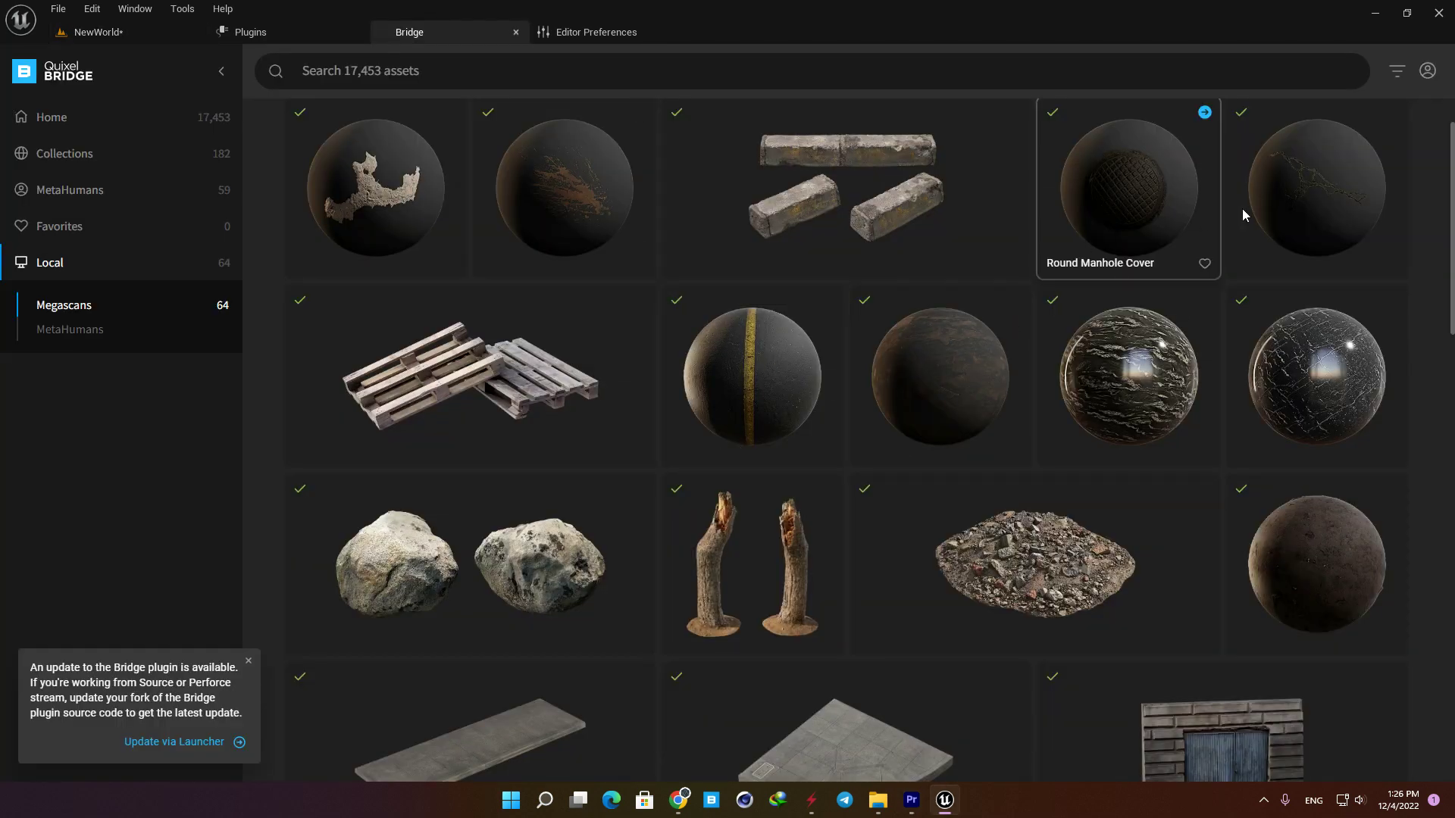
{"action": "left_click", "coordinate": [152, 31]}
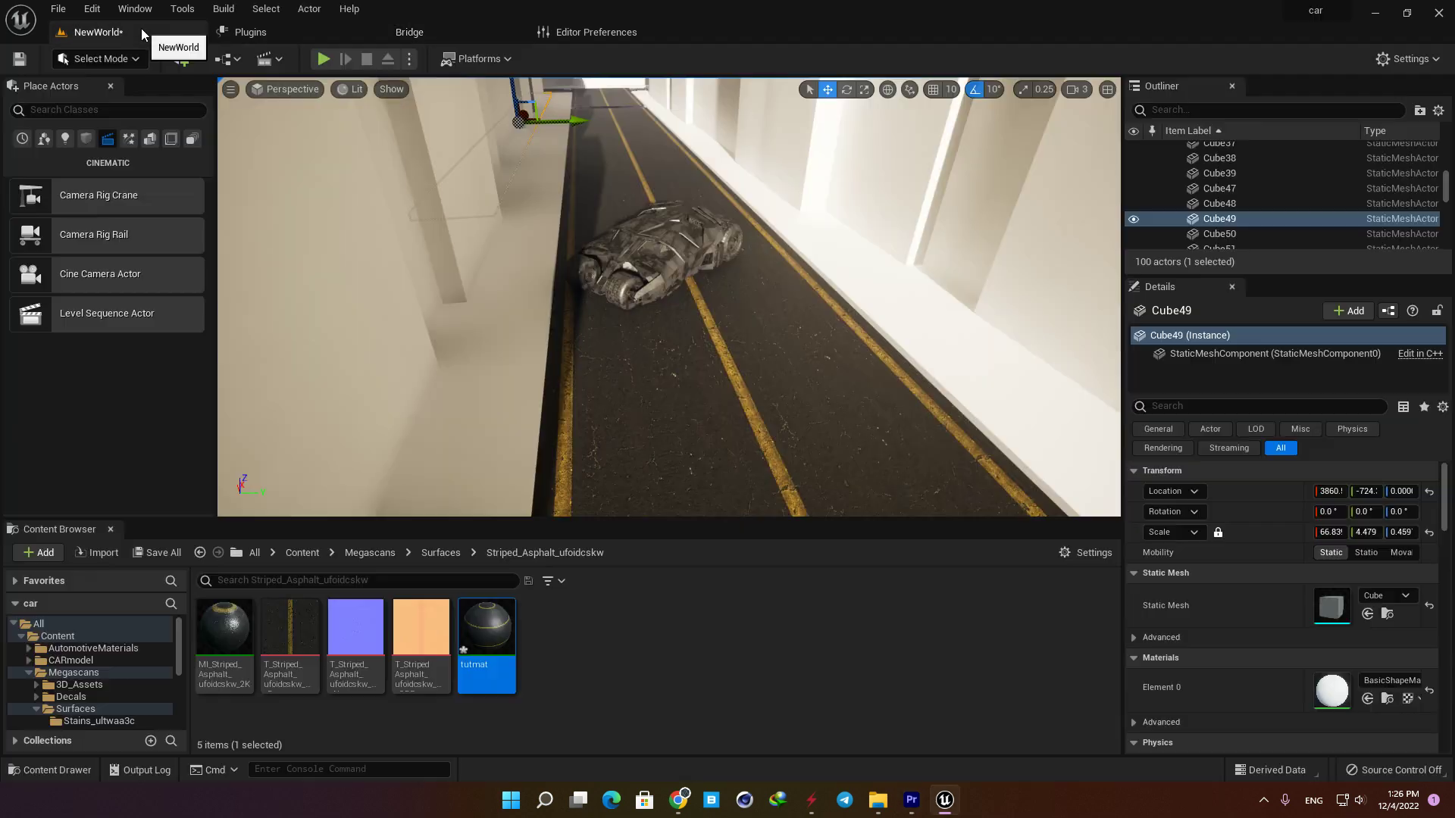
{"action": "left_click", "coordinate": [439, 552]}
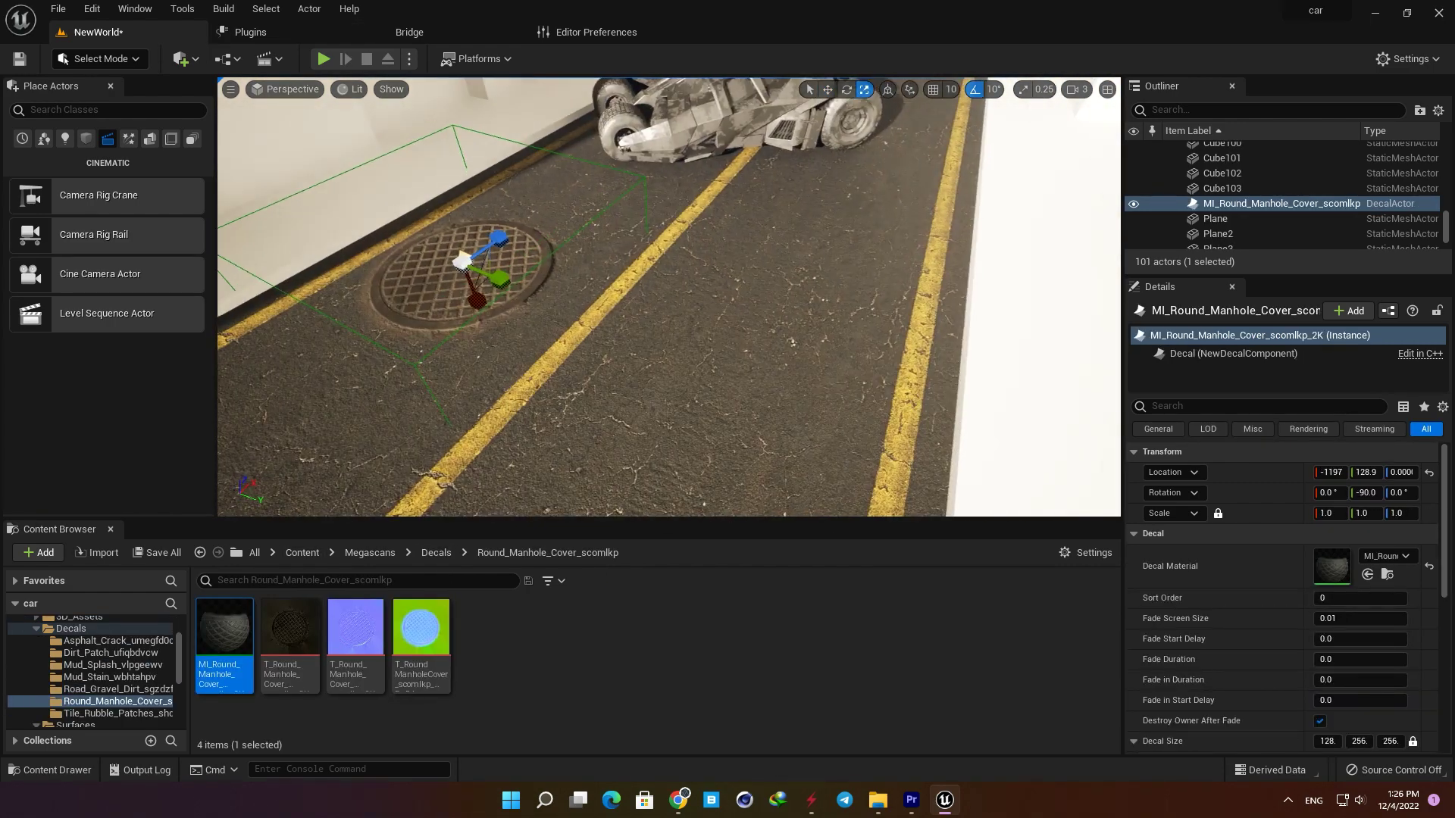
{"action": "left_click_drag", "start_coordinate": [462, 263], "coordinate": [435, 276]}
{"action": "left_click", "coordinate": [497, 638]}
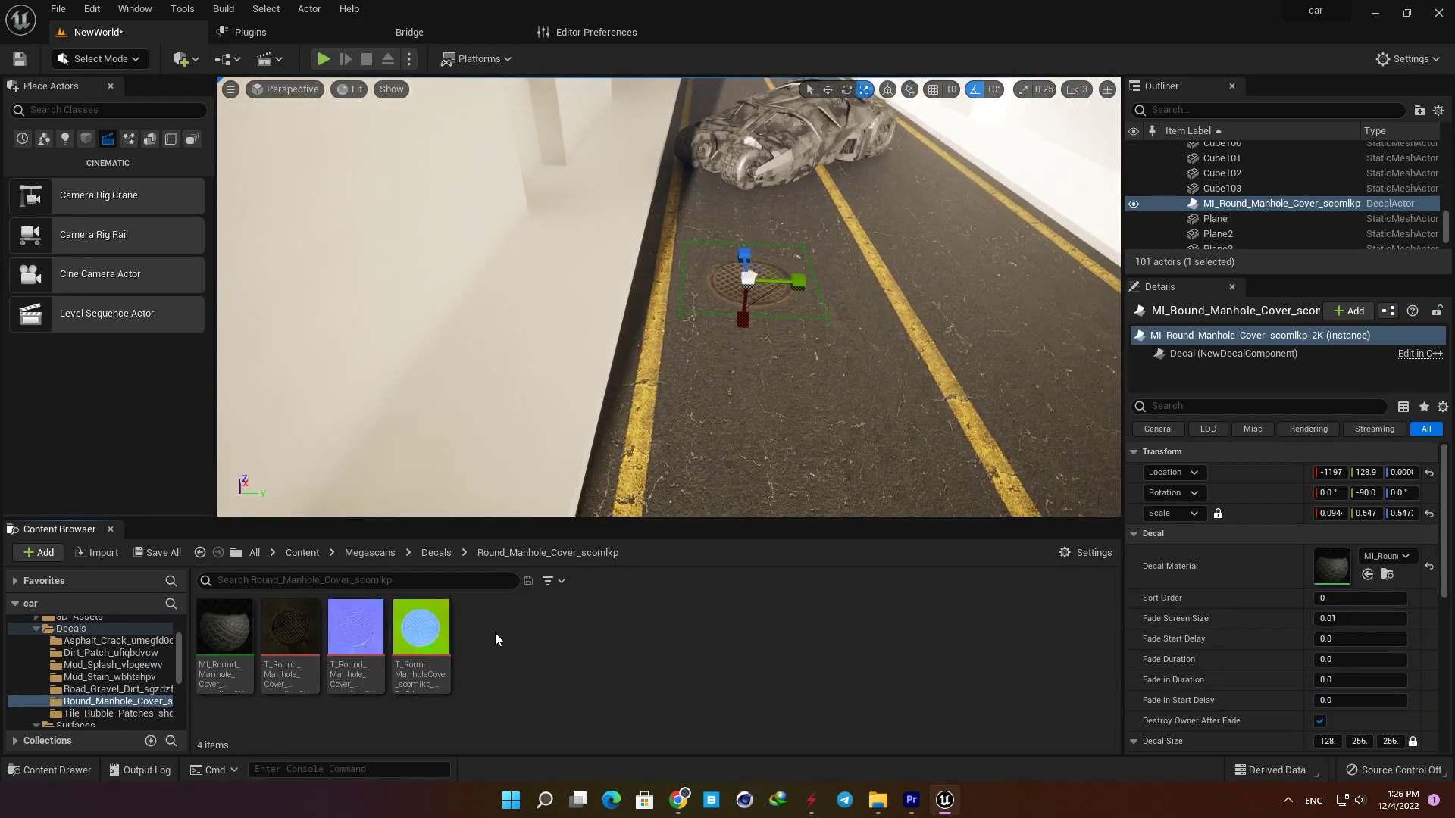
Place the Asphalt Crack decal on the road near the manhole cover and spread rotated copies of it around.
{"action": "left_click", "coordinate": [117, 640]}
{"action": "left_click_drag", "start_coordinate": [224, 629], "coordinate": [919, 367]}
{"action": "key", "text": "e"}
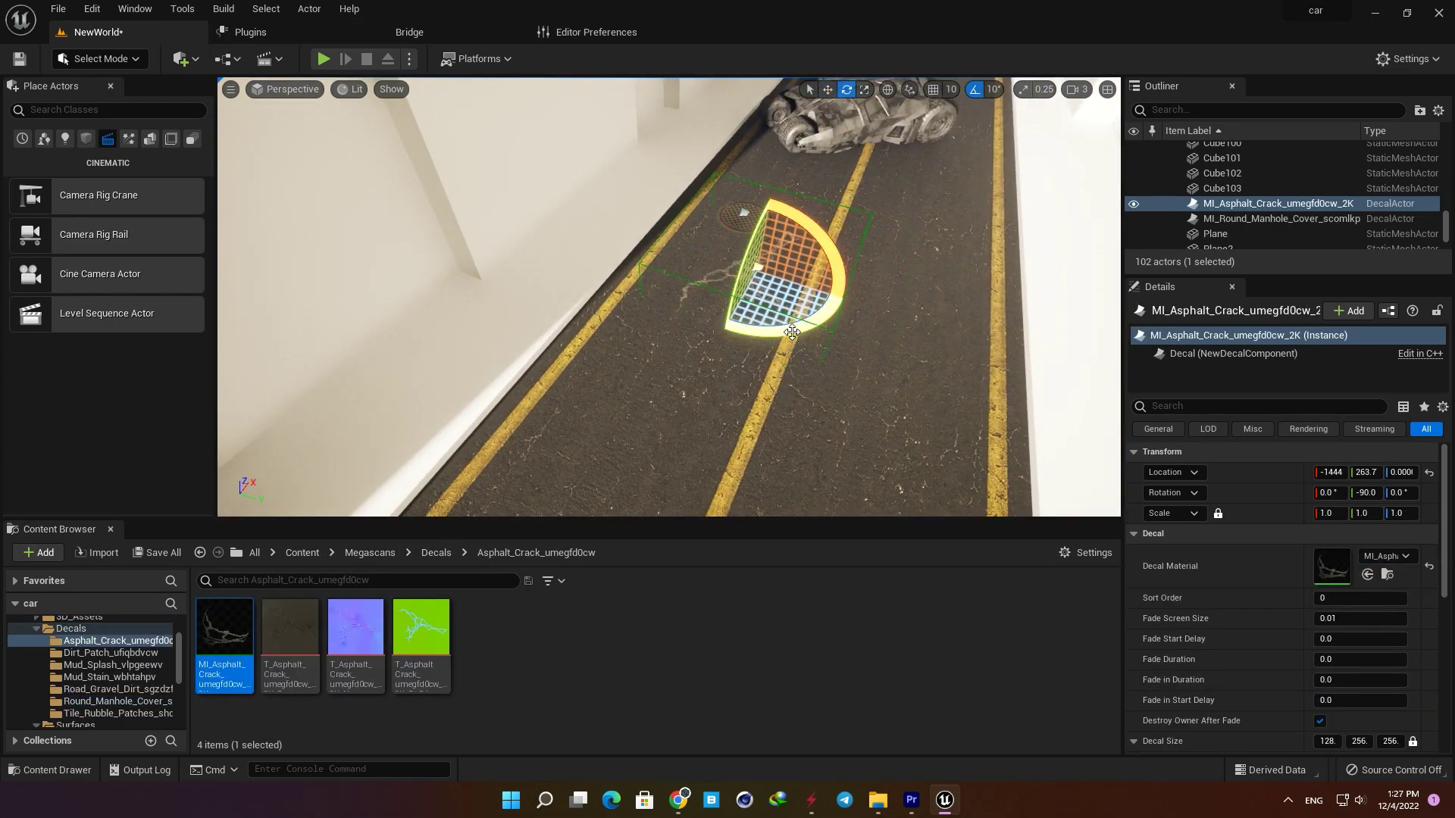
{"action": "key", "text": "w"}
{"action": "left_click_drag", "start_coordinate": [791, 267], "coordinate": [838, 171], "text": "alt"}
{"action": "key", "text": "e"}
{"action": "left_click_drag", "start_coordinate": [682, 227], "coordinate": [675, 429]}
{"action": "key", "text": "w"}
{"action": "right_click_drag", "start_coordinate": [675, 429], "coordinate": [612, 311]}
Scale the latest asphalt crack decal to about 1.5 and copy it twice farther along the road with varied rotation.
{"action": "key", "text": "r"}
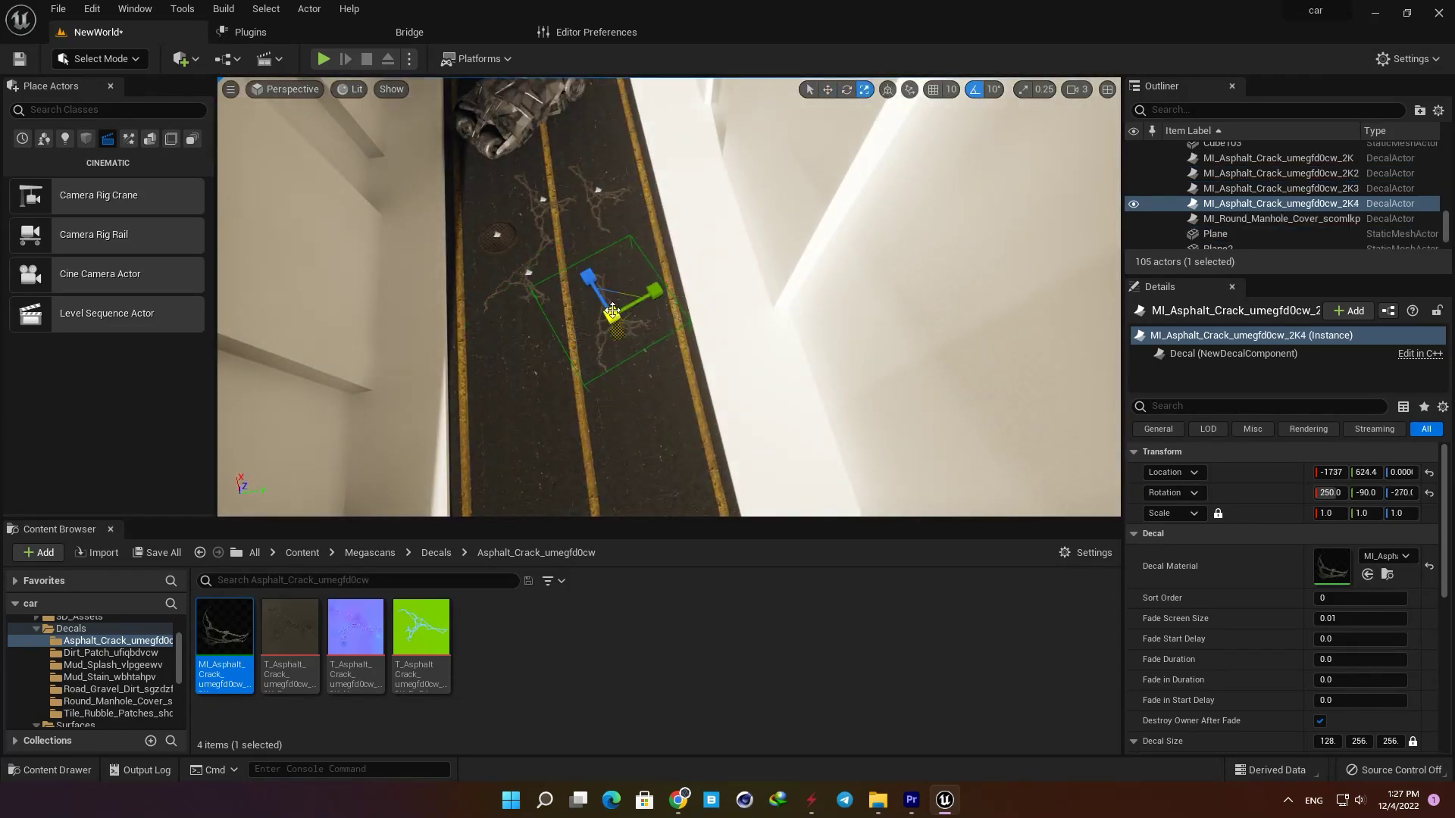
{"action": "left_click_drag", "start_coordinate": [613, 311], "coordinate": [644, 288]}
{"action": "key", "text": "w"}
{"action": "left_click_drag", "start_coordinate": [612, 311], "coordinate": [530, 308], "text": "alt"}
{"action": "right_click_drag", "start_coordinate": [530, 308], "coordinate": [439, 303]}
{"action": "left_click_drag", "start_coordinate": [633, 290], "coordinate": [614, 356], "text": "alt"}
{"action": "key", "text": "e"}
Try the Dirt Patch decal on the cracked road and delete it.
{"action": "left_click", "coordinate": [436, 552]}
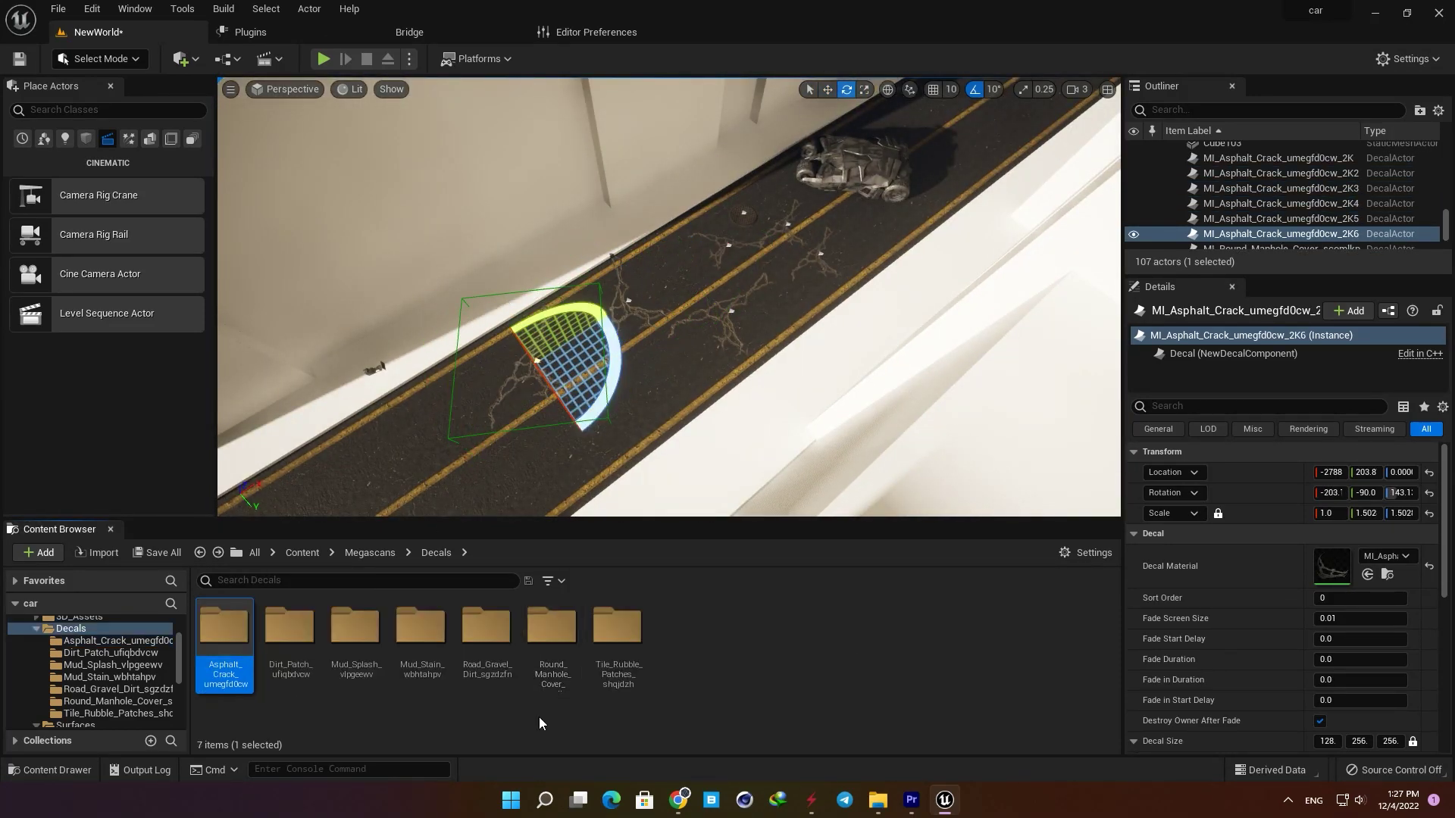
{"action": "left_click", "coordinate": [110, 652]}
{"action": "left_click_drag", "start_coordinate": [224, 629], "coordinate": [667, 371]}
{"action": "key", "text": "Delete"}
Place two Mud Splash decals among the cracks and a Mud Stain decal farther down the road.
{"action": "left_click", "coordinate": [113, 665]}
{"action": "left_click_drag", "start_coordinate": [225, 629], "coordinate": [626, 377]}
{"action": "left_click_drag", "start_coordinate": [224, 629], "coordinate": [752, 311]}
{"action": "left_click", "coordinate": [109, 677]}
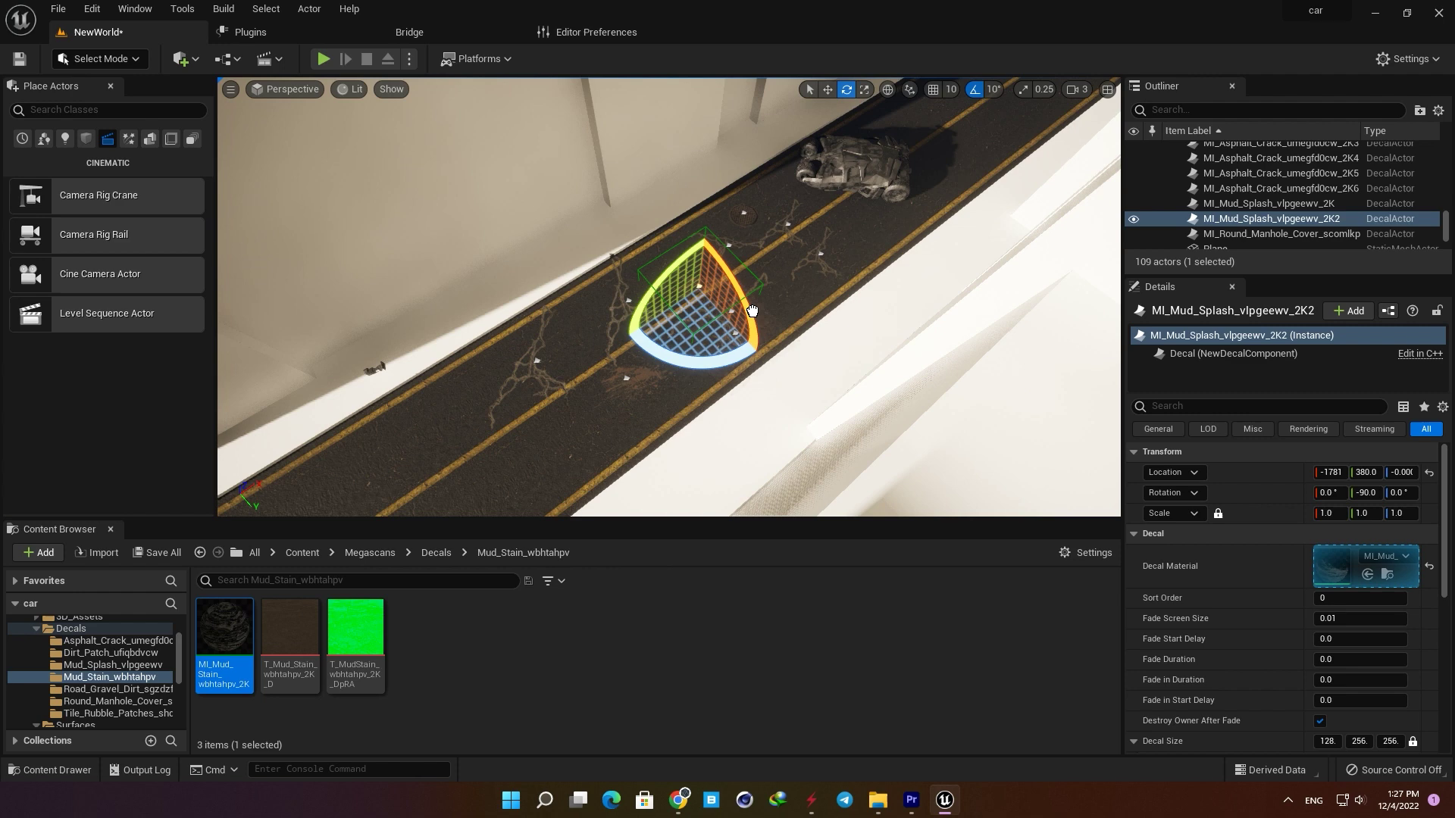
{"action": "left_click_drag", "start_coordinate": [458, 449], "coordinate": [462, 448]}
Try the Road Gravel Dirt decal on the road and delete it.
{"action": "left_click", "coordinate": [117, 688]}
{"action": "left_click_drag", "start_coordinate": [225, 629], "coordinate": [613, 396]}
{"action": "key", "text": "Delete"}
Look through the Round Manhole Cover and Tile Rubble Patches decals, and check the road through CineCameraActor5.
{"action": "left_click", "coordinate": [118, 701]}
{"action": "left_click", "coordinate": [117, 713]}
{"action": "right_click_drag", "start_coordinate": [667, 318], "coordinate": [720, 319]}
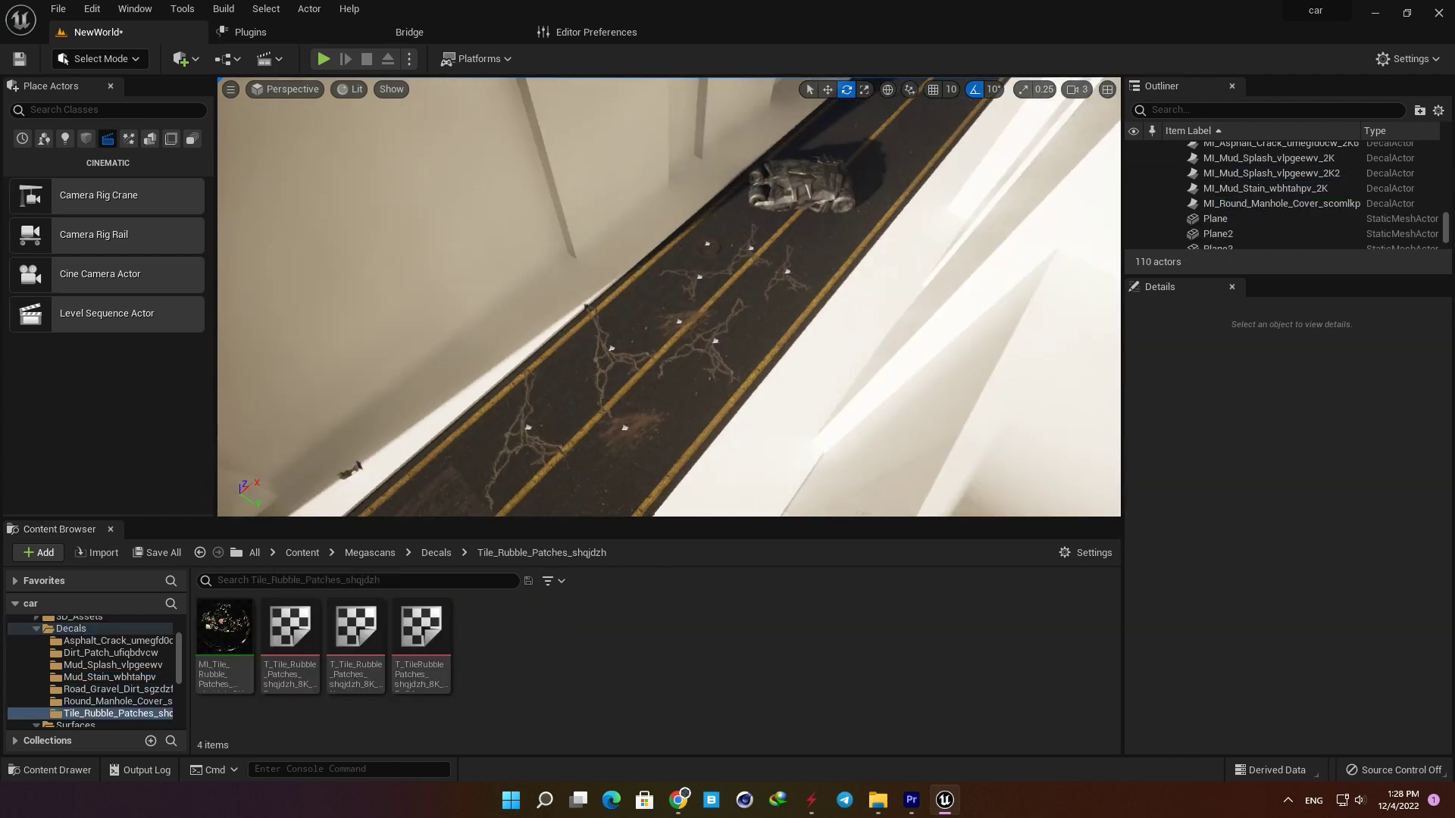
{"action": "left_click", "coordinate": [284, 89]}
{"action": "left_click", "coordinate": [324, 258]}
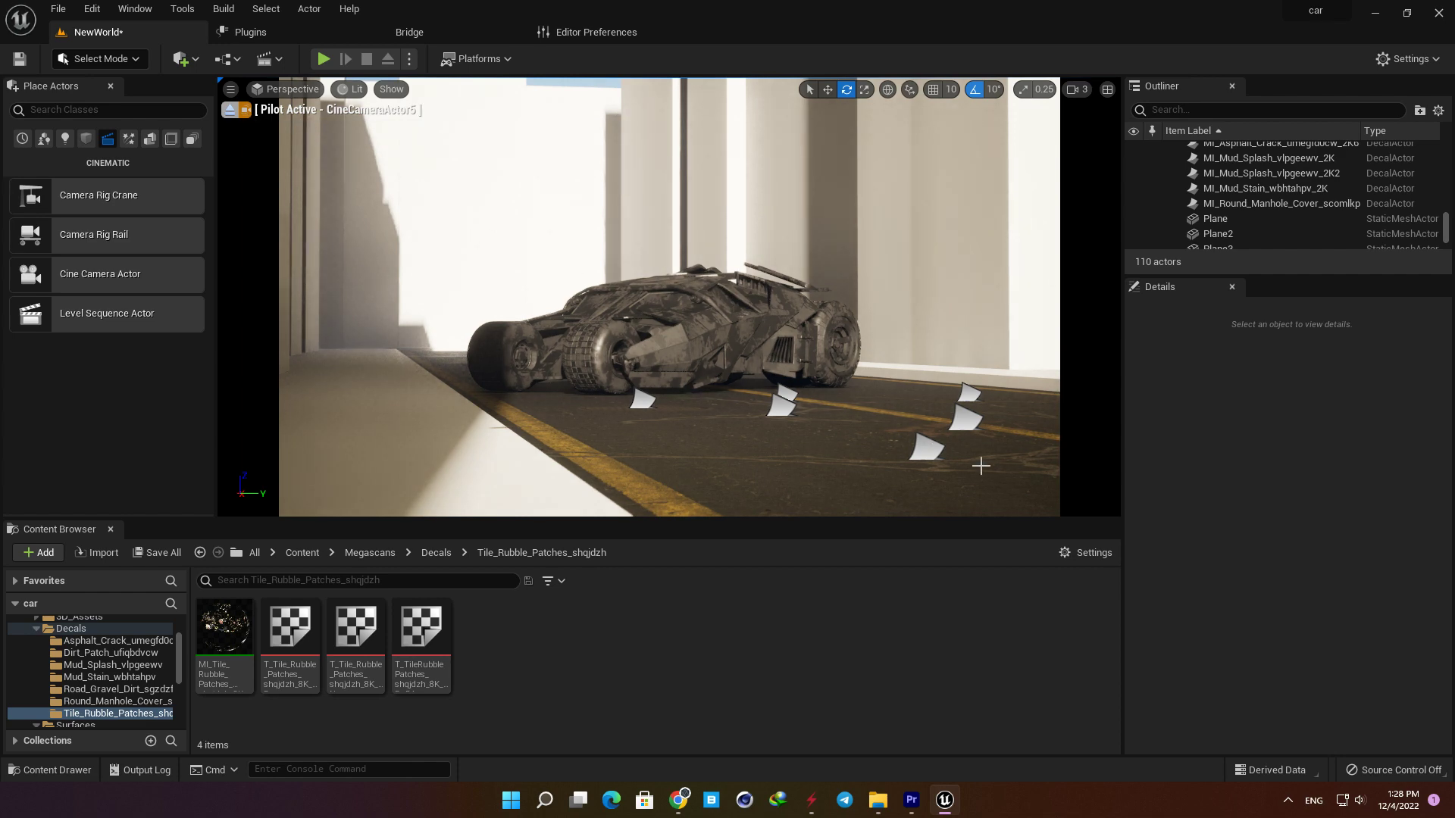
{"action": "left_click", "coordinate": [879, 418]}
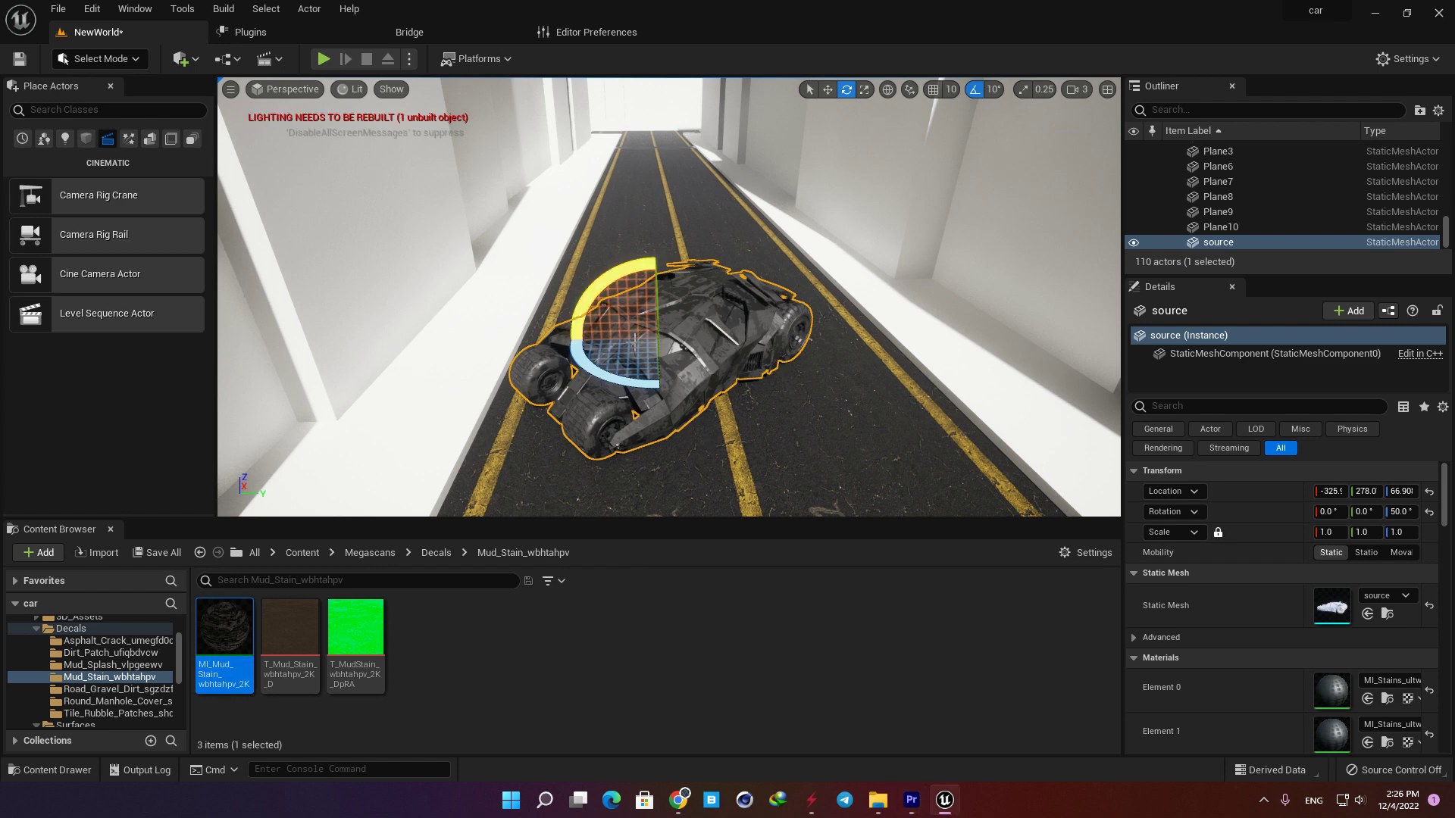
Place a second Mud Stain decal on the road at the car, rotate it and move it along the street.
{"action": "right_click_drag", "start_coordinate": [634, 343], "coordinate": [606, 353]}
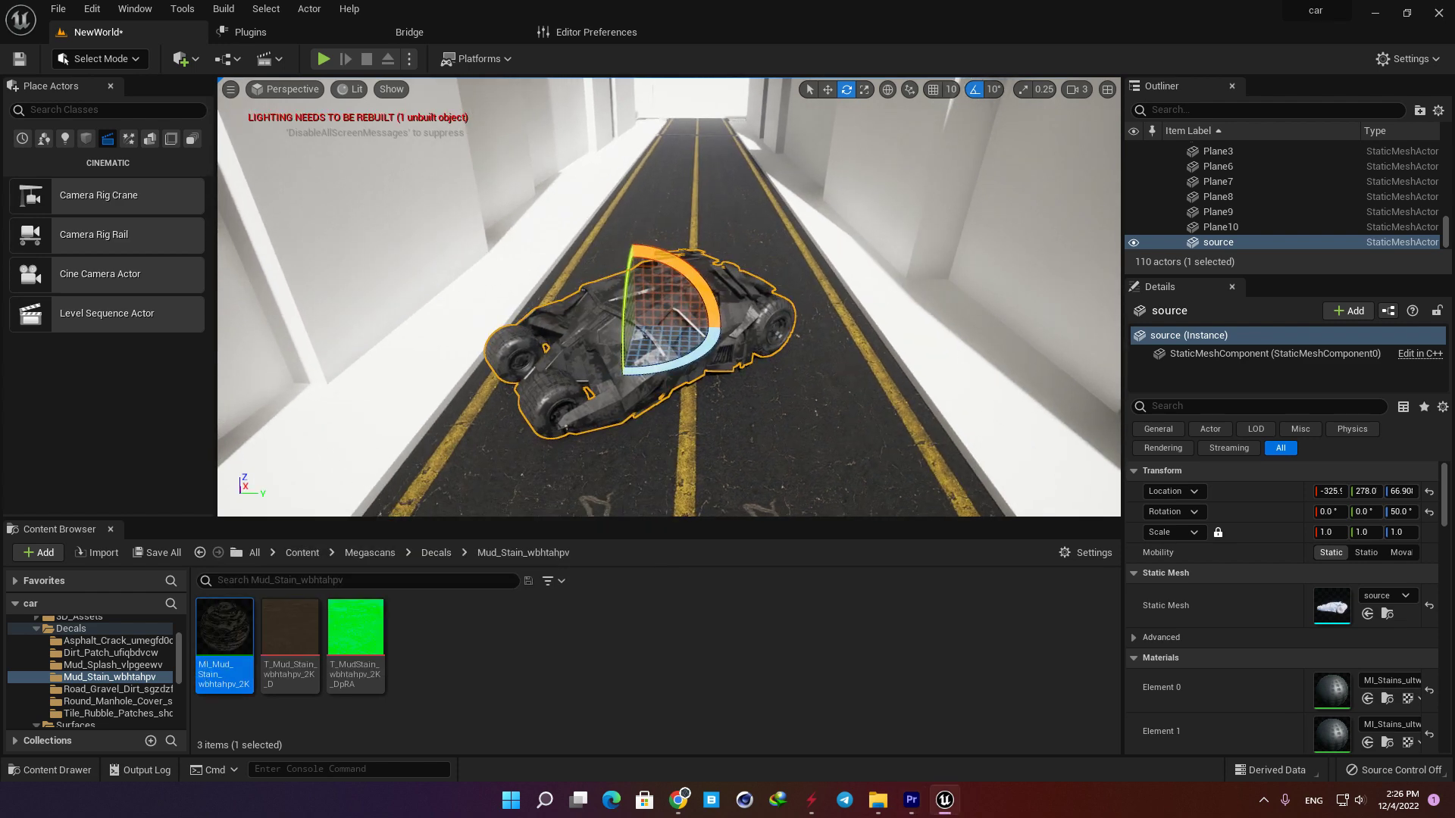
{"action": "left_click_drag", "start_coordinate": [195, 639], "coordinate": [653, 343]}
{"action": "right_click_drag", "start_coordinate": [653, 343], "coordinate": [584, 401]}
{"action": "left_click_drag", "start_coordinate": [714, 367], "coordinate": [767, 362]}
{"action": "key", "text": "w"}
{"action": "left_click_drag", "start_coordinate": [686, 265], "coordinate": [706, 128]}
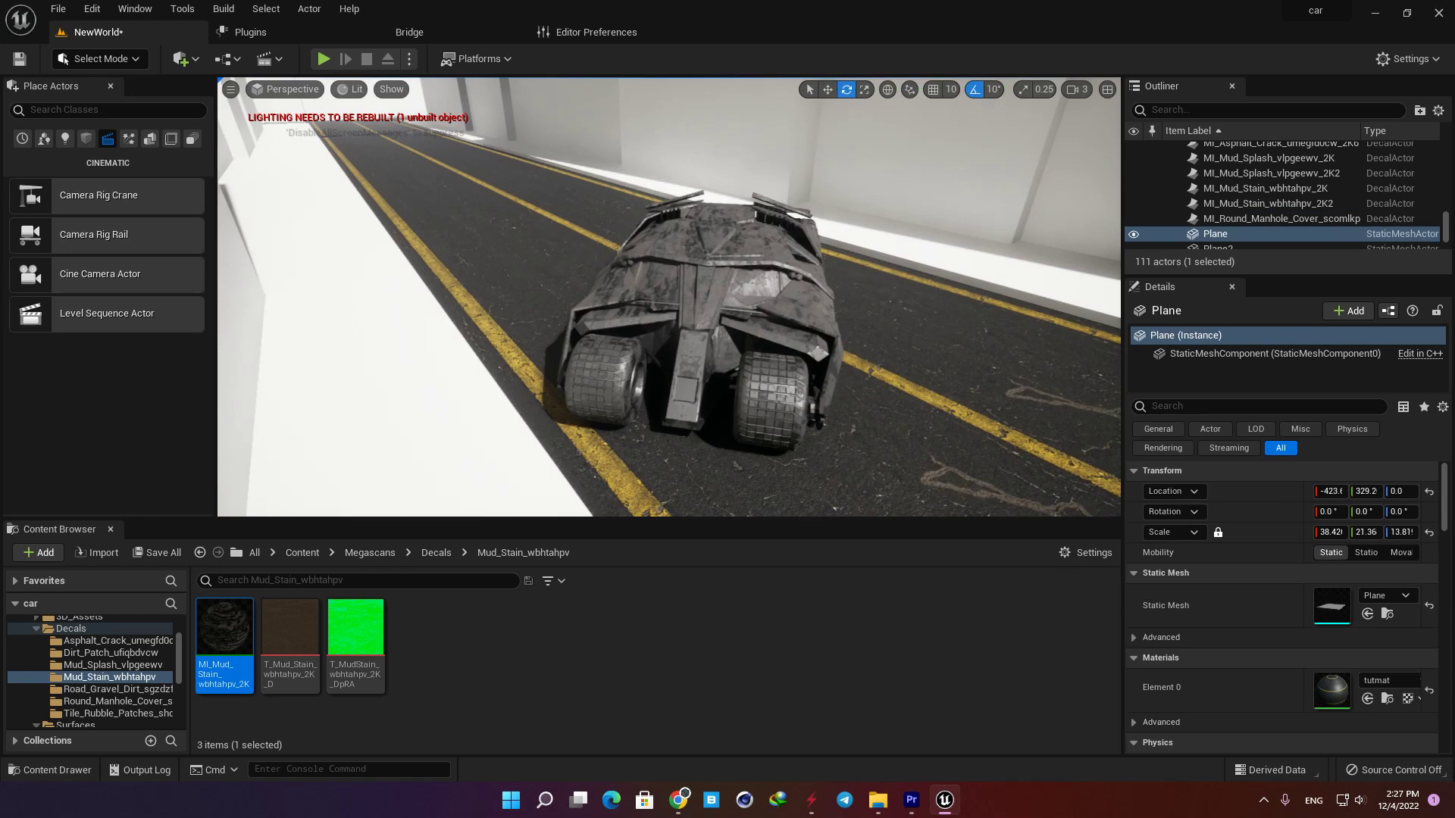
Inspect the car and the blocked-out buildings, and look through the local Megascans assets in Bridge for building parts and street props.
{"action": "left_click_drag", "start_coordinate": [771, 345], "coordinate": [636, 322], "text": "alt"}
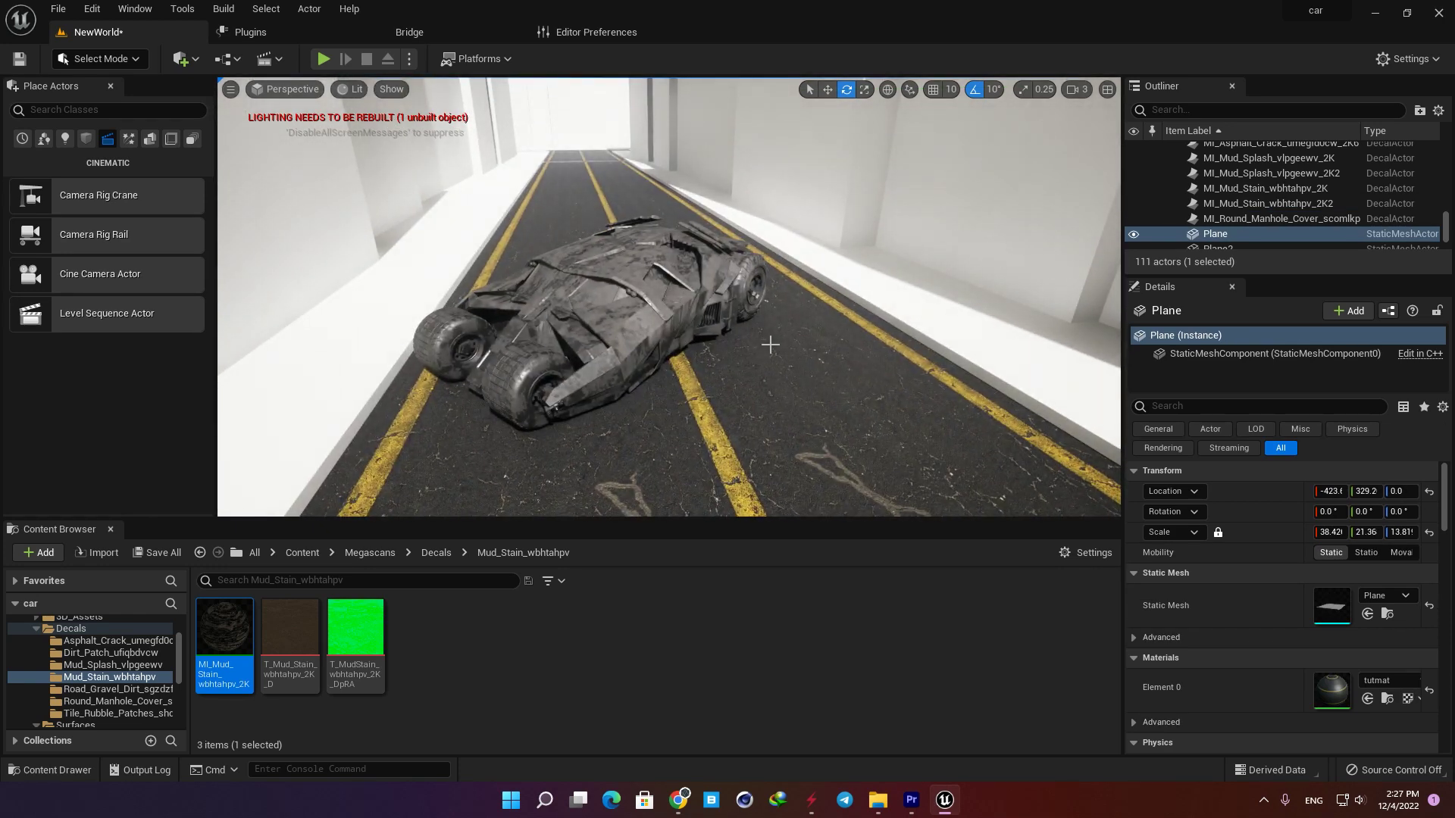
{"action": "mouse_move", "coordinate": [699, 206]}
{"action": "right_mouse_down"}
{"action": "mouse_move", "coordinate": [698, 113]}
{"action": "mouse_move", "coordinate": [699, 227]}
{"action": "mouse_move", "coordinate": [698, 205]}
{"action": "right_mouse_up"}
{"action": "mouse_move", "coordinate": [431, 274]}
{"action": "right_mouse_down"}
{"action": "mouse_move", "coordinate": [333, 274]}
{"action": "mouse_move", "coordinate": [455, 266]}
{"action": "mouse_move", "coordinate": [431, 269]}
{"action": "right_mouse_up"}
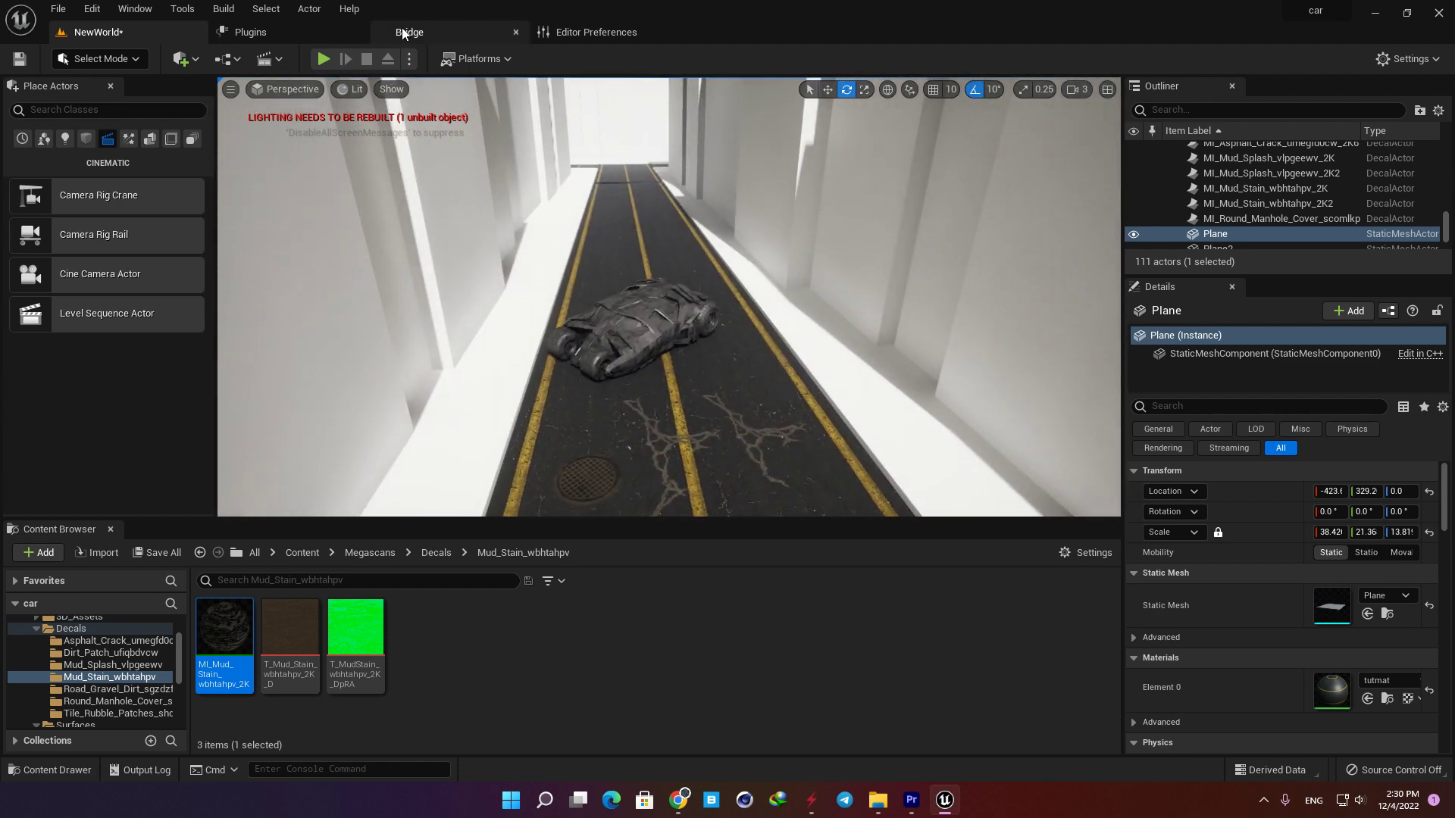
{"action": "right_click_drag", "start_coordinate": [384, 205], "coordinate": [408, 220]}
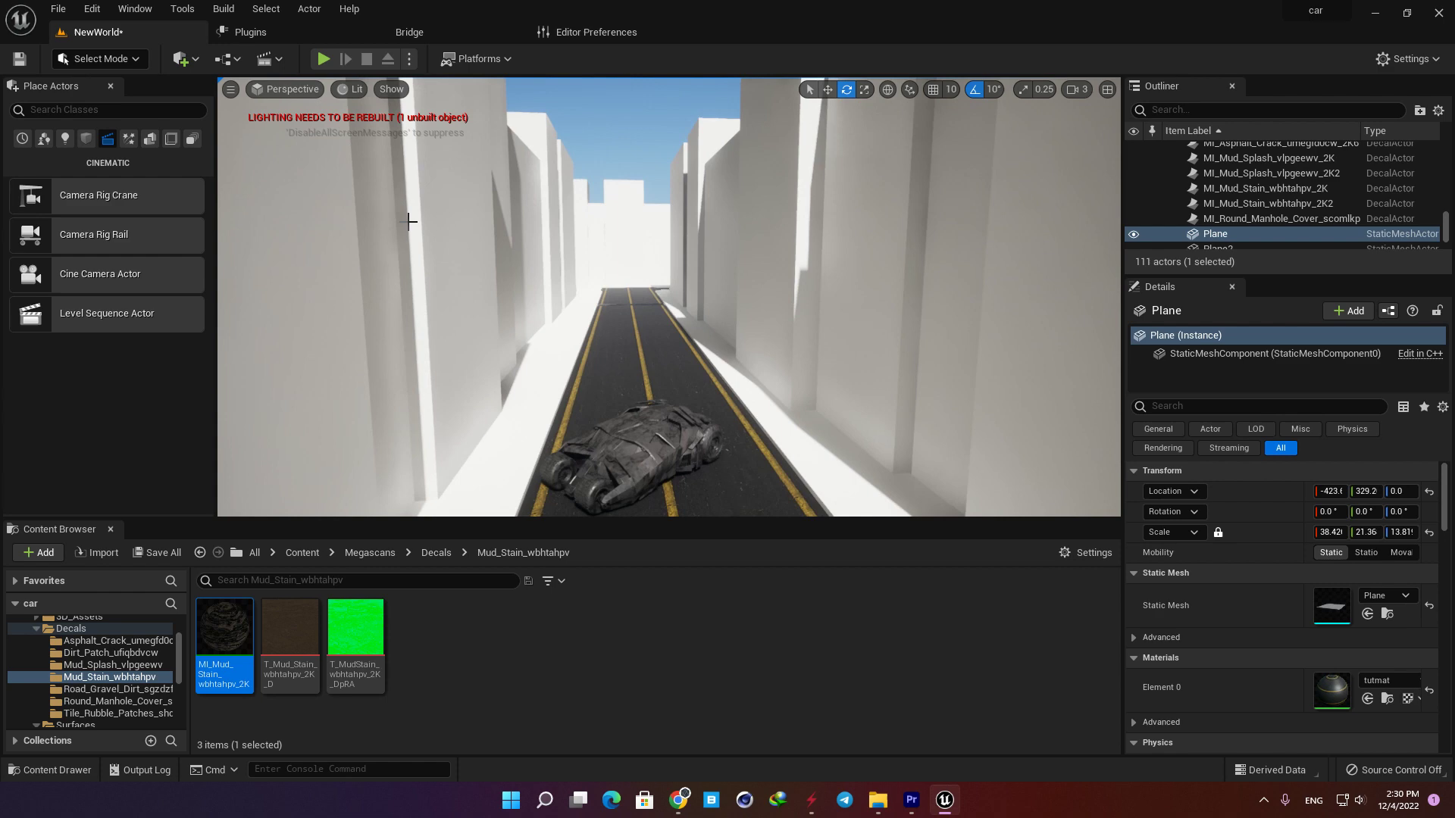
{"action": "right_click_drag", "start_coordinate": [737, 247], "coordinate": [685, 269]}
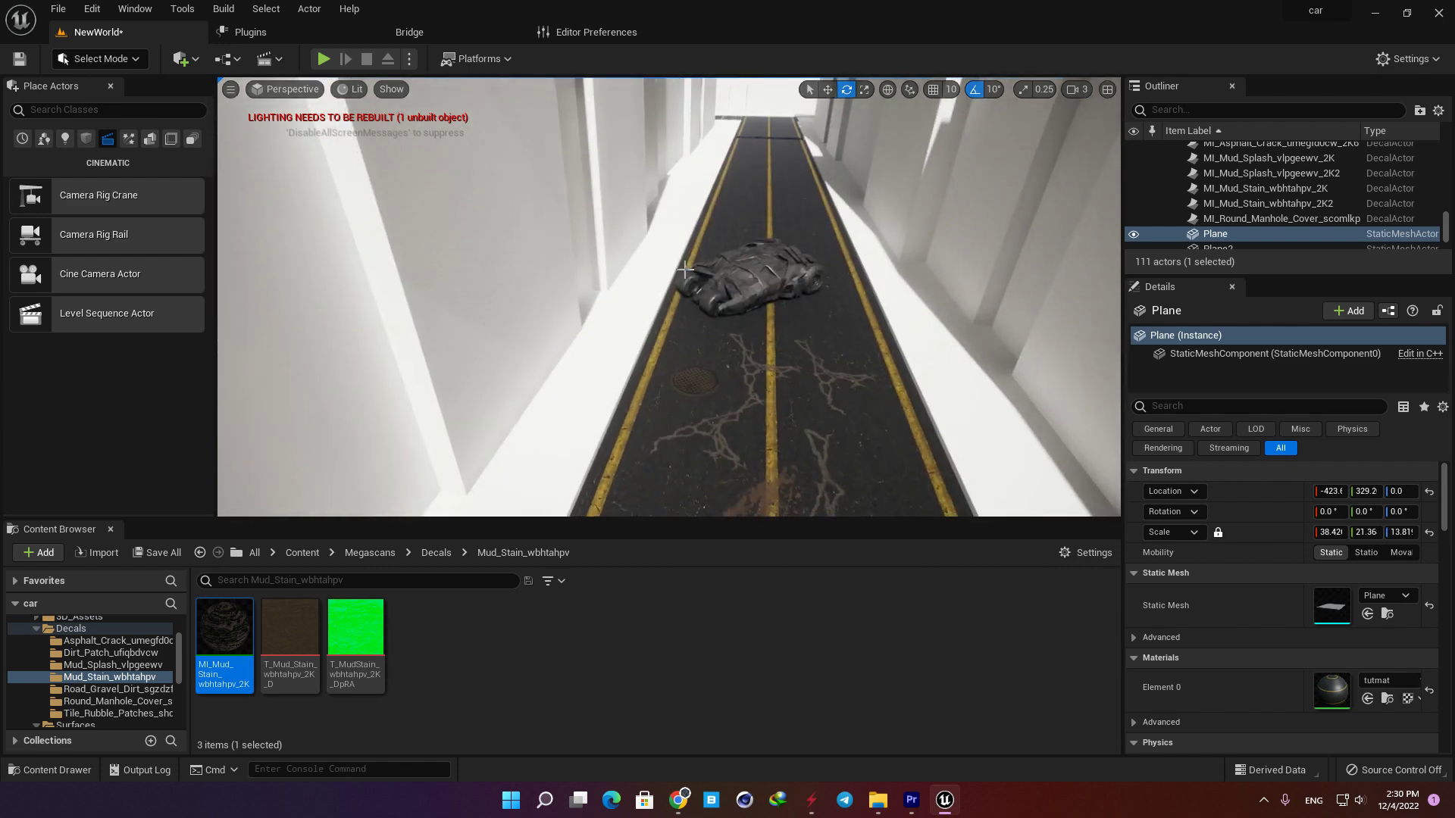
{"action": "right_click_drag", "start_coordinate": [773, 270], "coordinate": [526, 129]}
{"action": "left_click", "coordinate": [413, 32]}
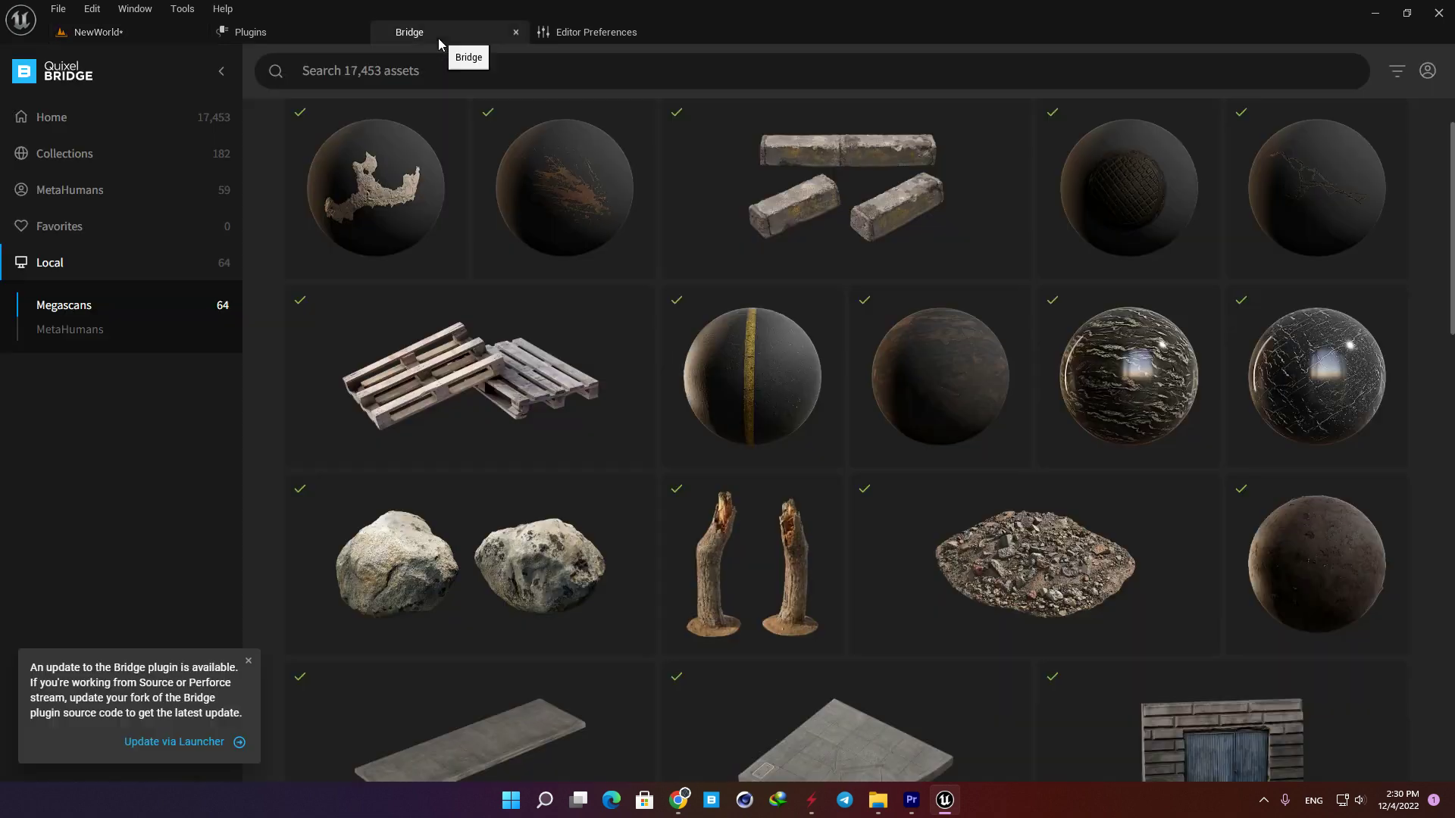
{"action": "scroll", "coordinate": [796, 379], "scroll_direction": "down", "scroll_amount": 4}
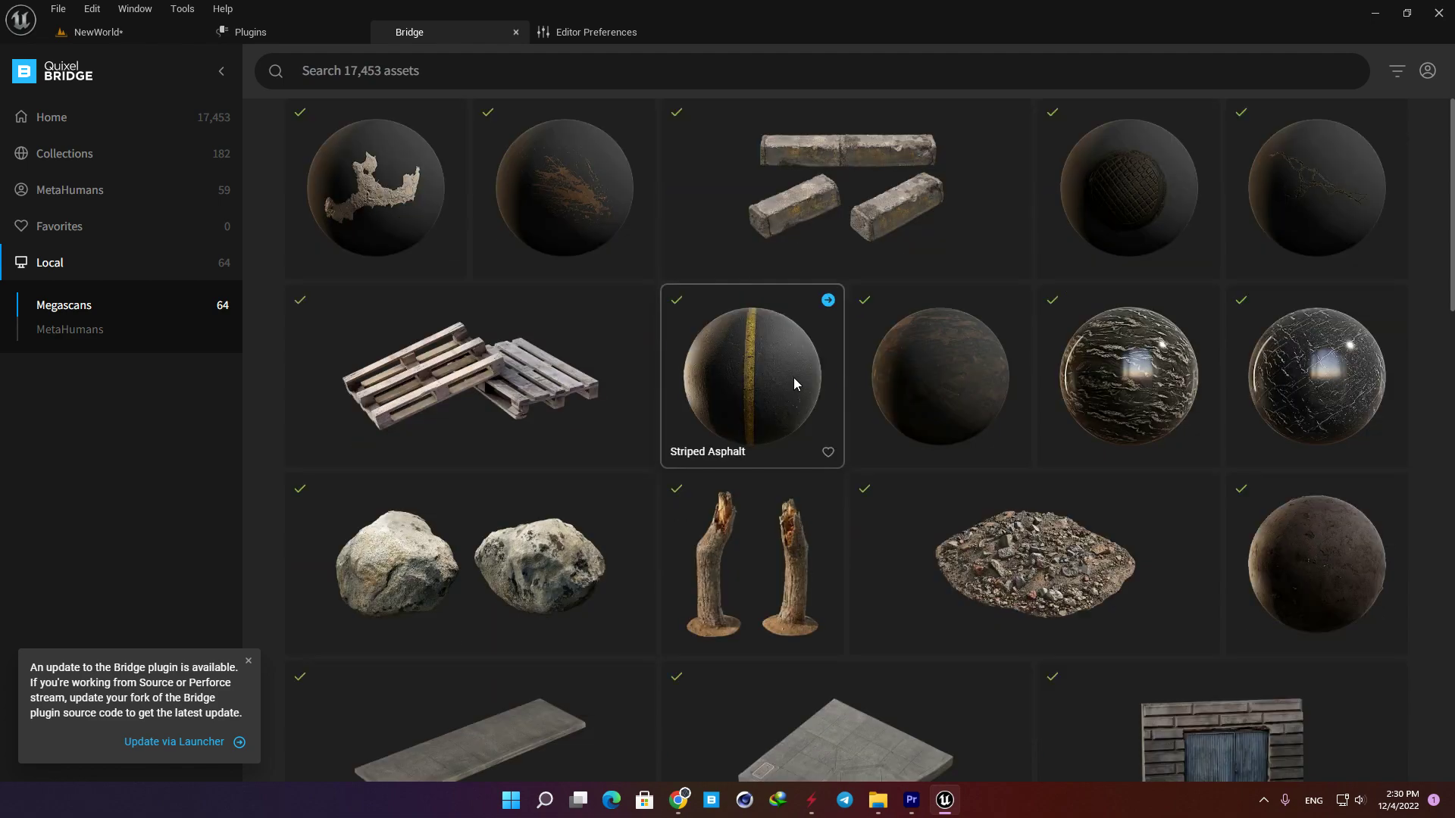
{"action": "scroll", "coordinate": [485, 508], "scroll_direction": "down", "scroll_amount": 4}
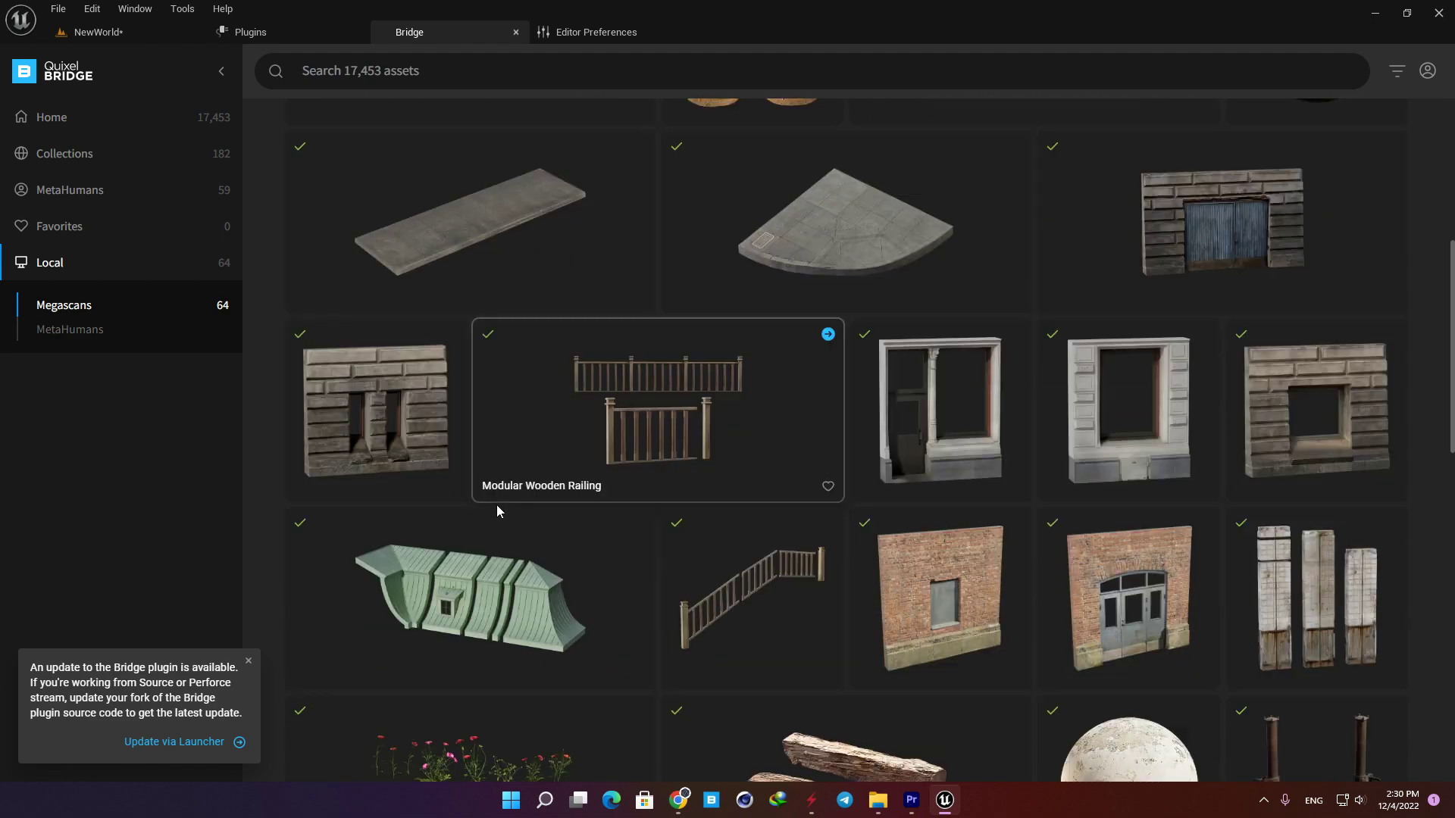
{"action": "scroll", "coordinate": [940, 429], "scroll_direction": "down", "scroll_amount": 9}
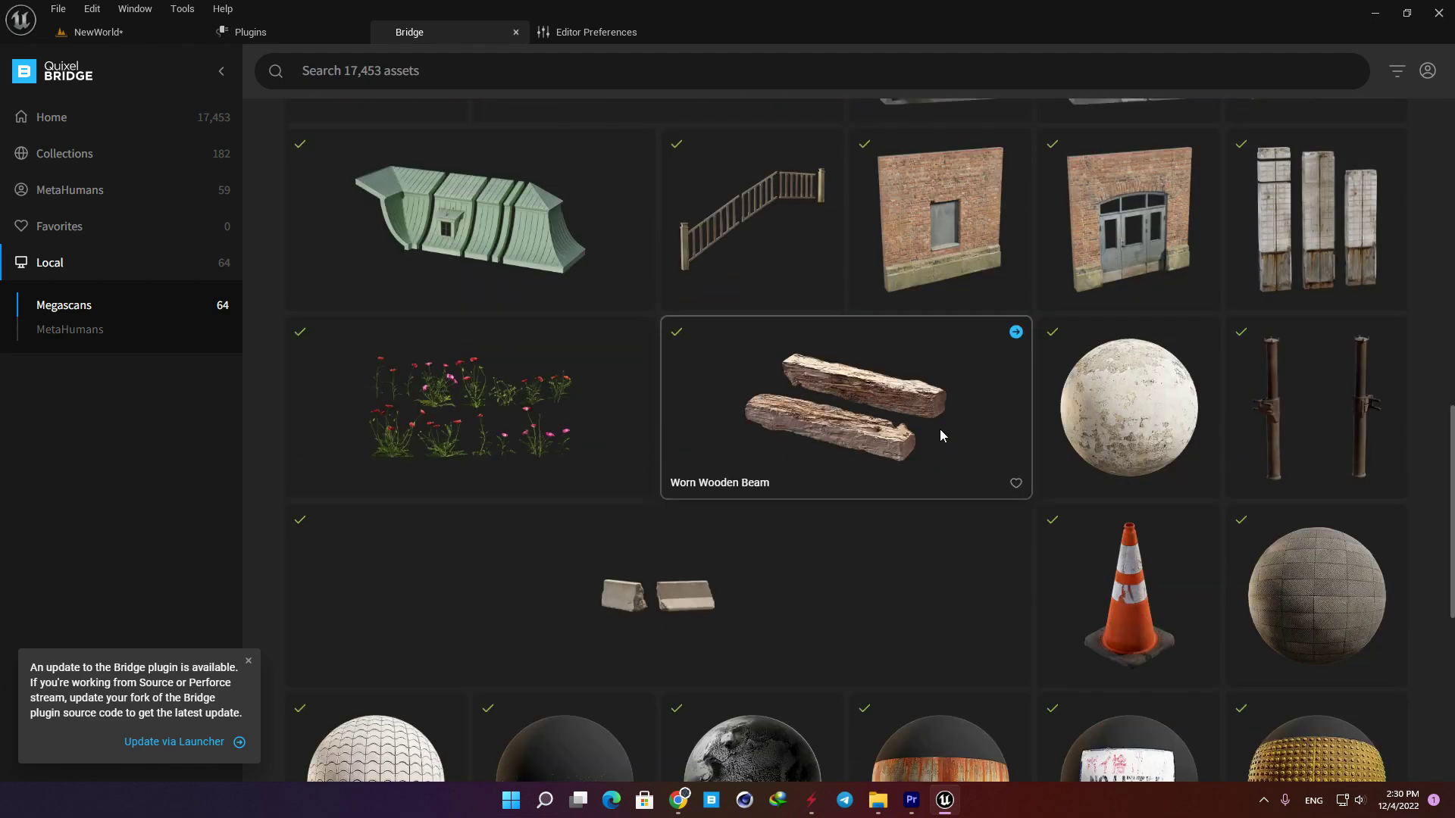
{"action": "scroll", "coordinate": [1129, 379], "scroll_direction": "up", "scroll_amount": 3}
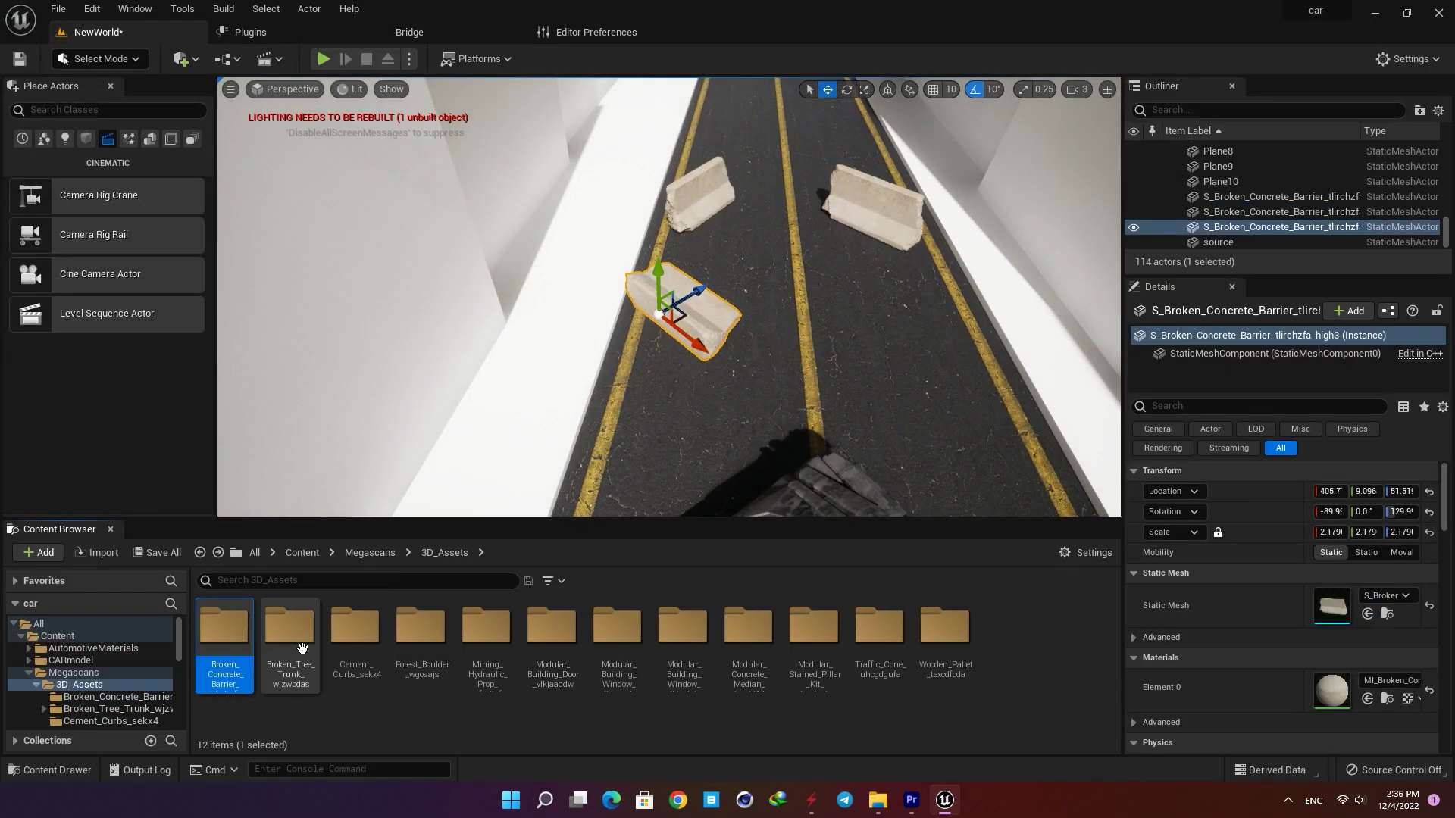
Open the modular building door assets in the Megascans 3D_Assets folder.
{"action": "left_click", "coordinate": [355, 641]}
{"action": "double_click", "coordinate": [567, 646]}
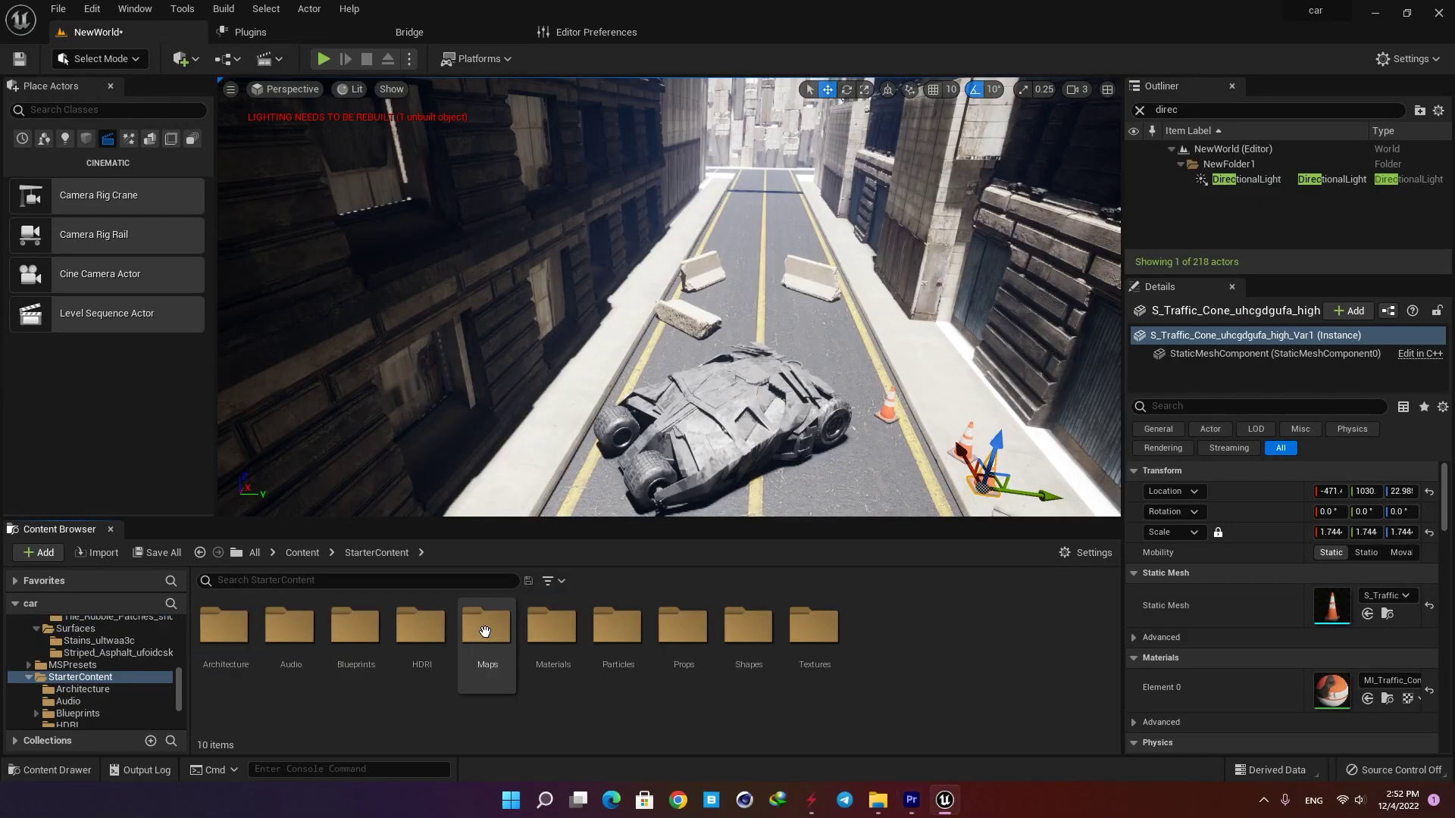
Place two P_Steam_Lit particle effects from StarterContent on either side of the road behind the car, scaled to about 5.5.
{"action": "double_click", "coordinate": [618, 628]}
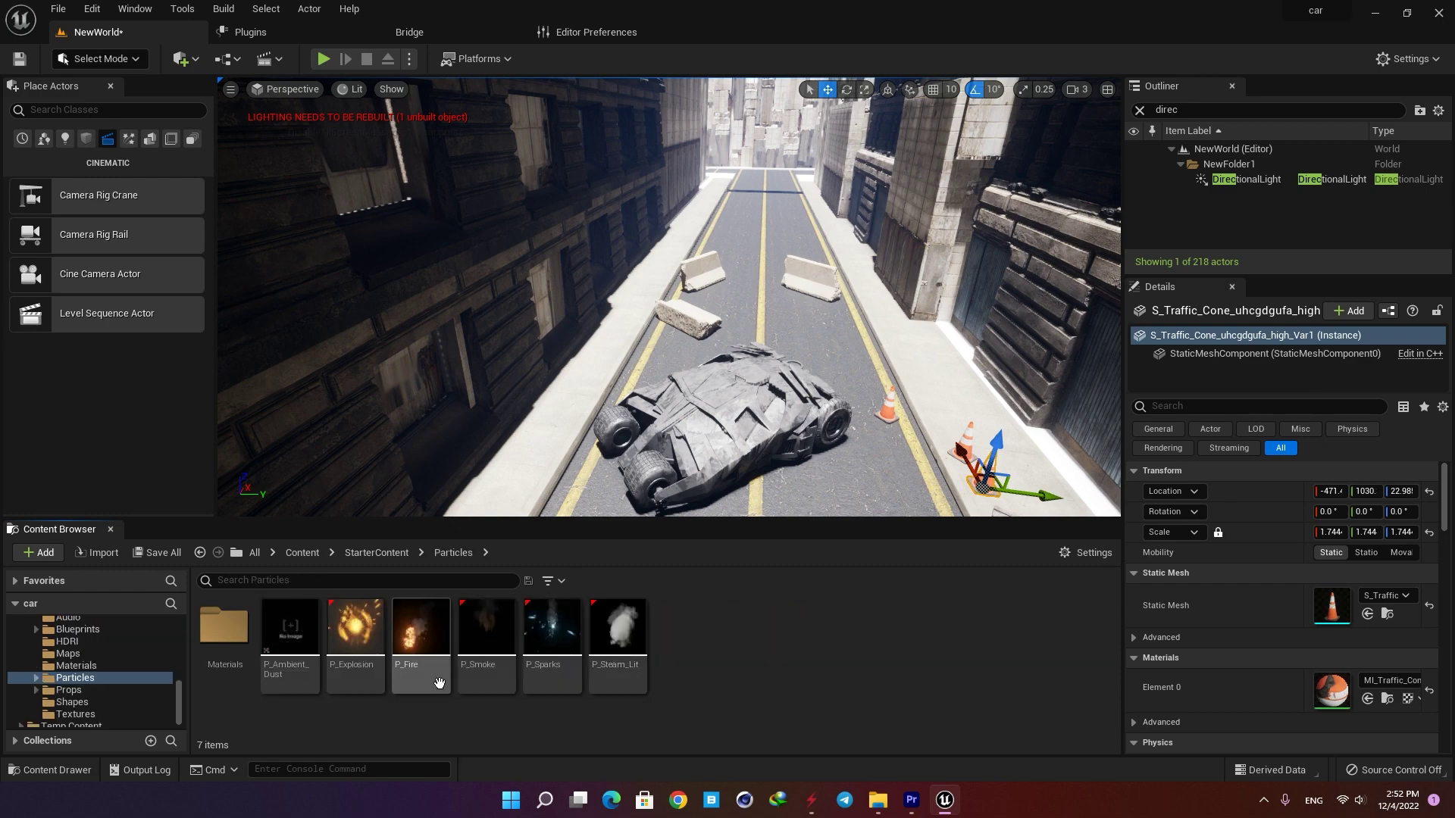
{"action": "left_click", "coordinate": [618, 627]}
{"action": "left_click_drag", "start_coordinate": [618, 627], "coordinate": [663, 356]}
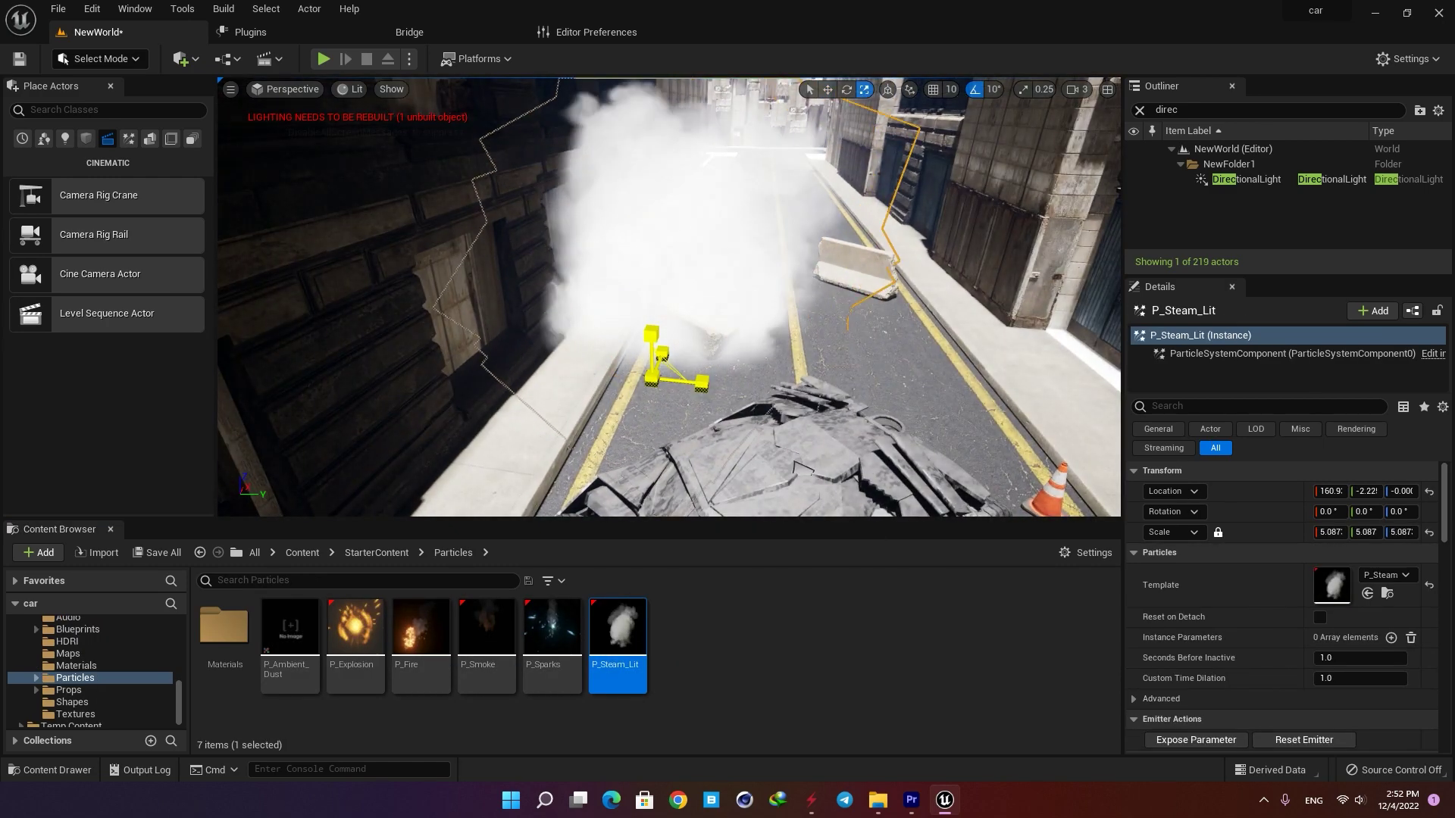
{"action": "key", "text": "w"}
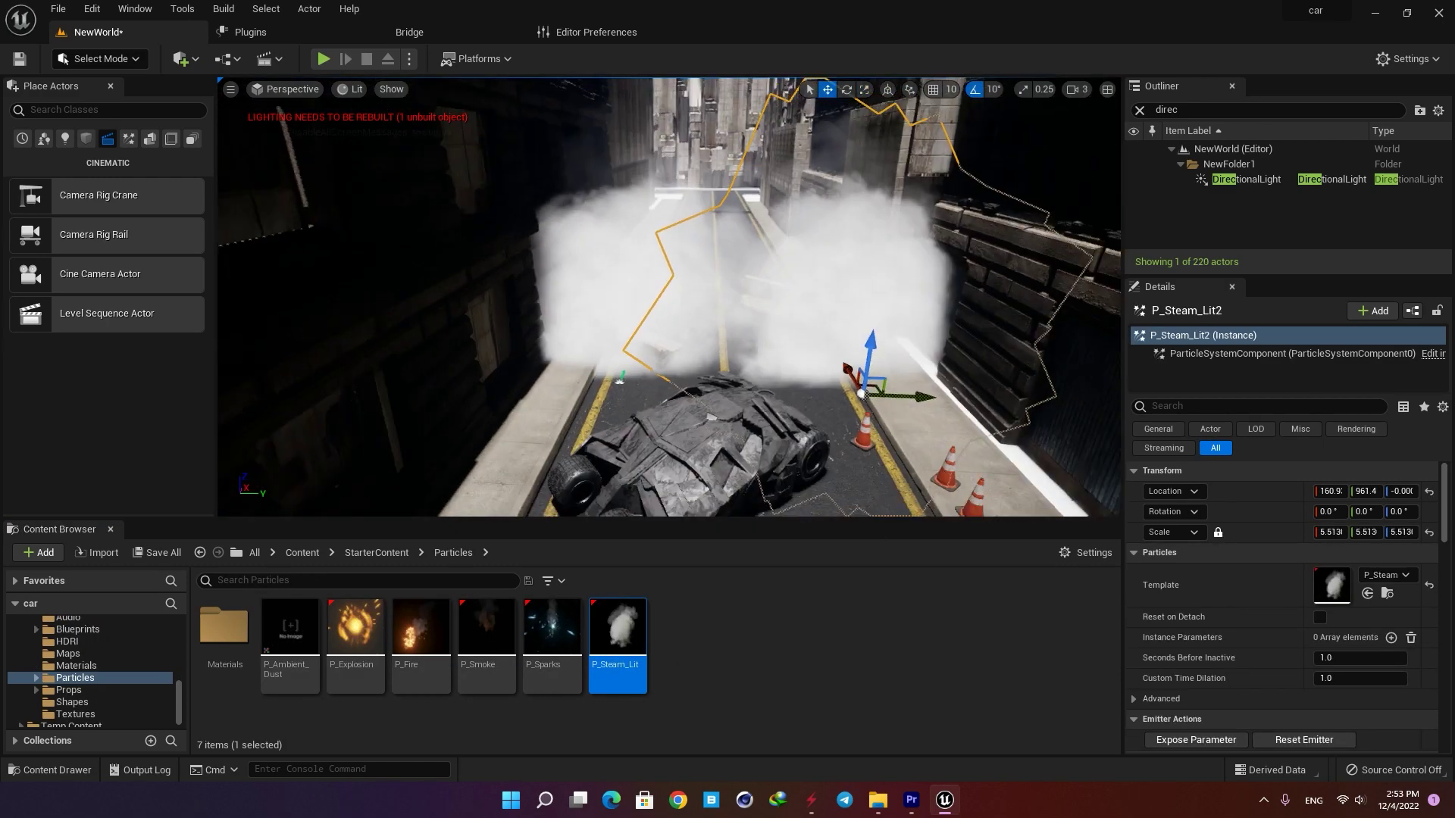
Pilot CineCameraActor5 in its exact camera view and check the steam behind the car.
{"action": "right_click_drag", "start_coordinate": [581, 117], "coordinate": [580, 175]}
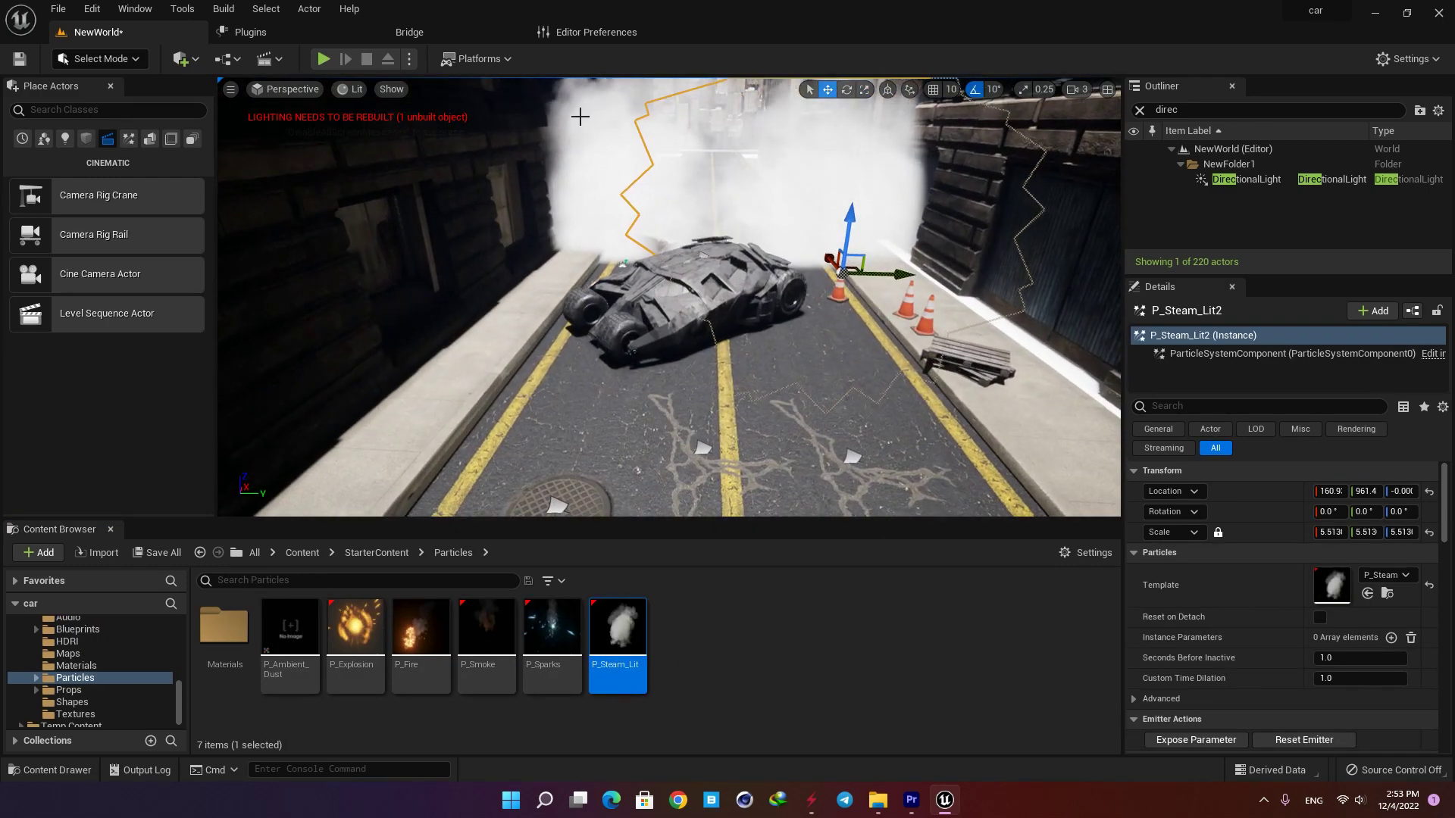
{"action": "left_click", "coordinate": [277, 89]}
{"action": "left_click", "coordinate": [301, 249]}
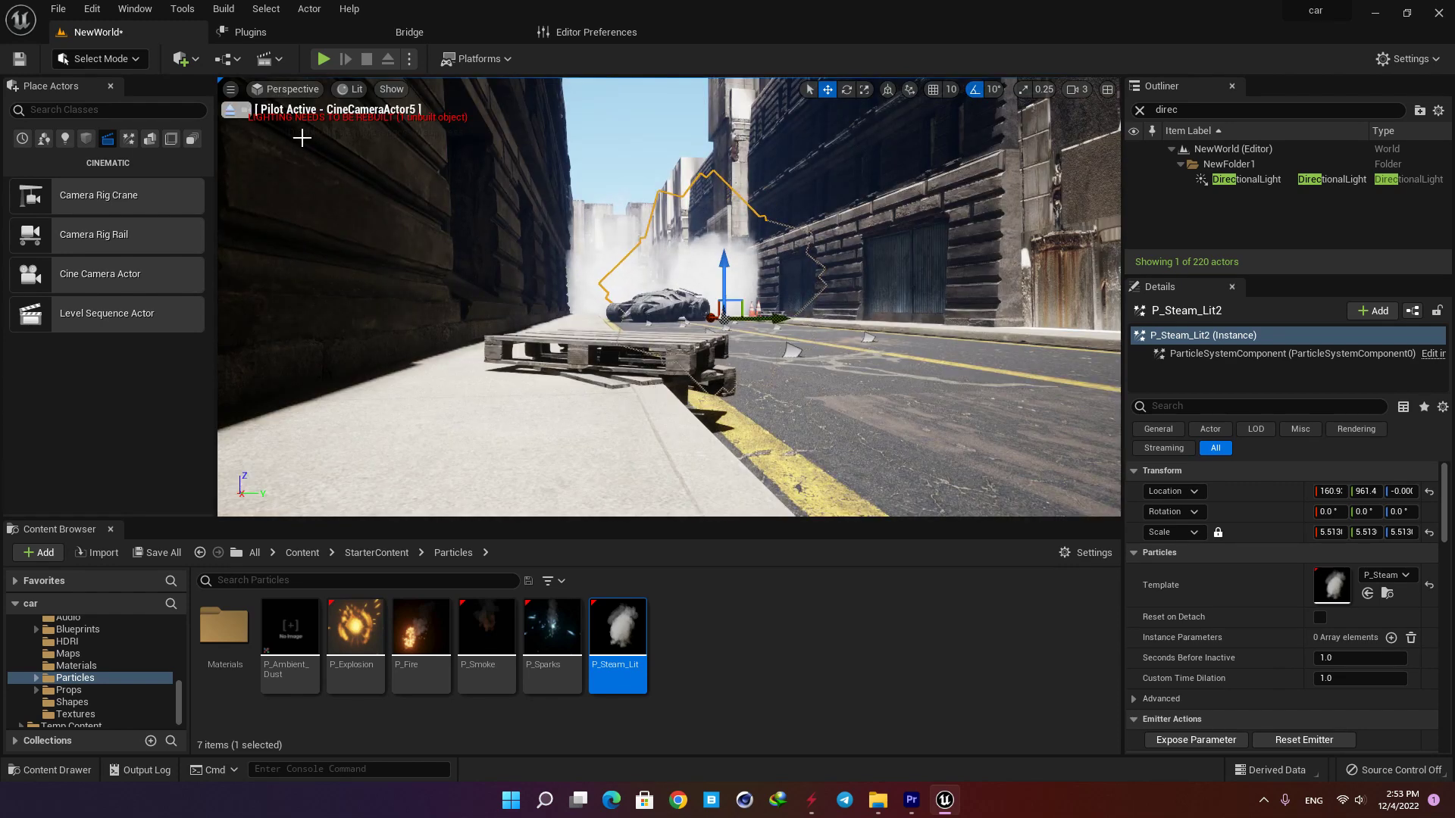
{"action": "left_click", "coordinate": [245, 111]}
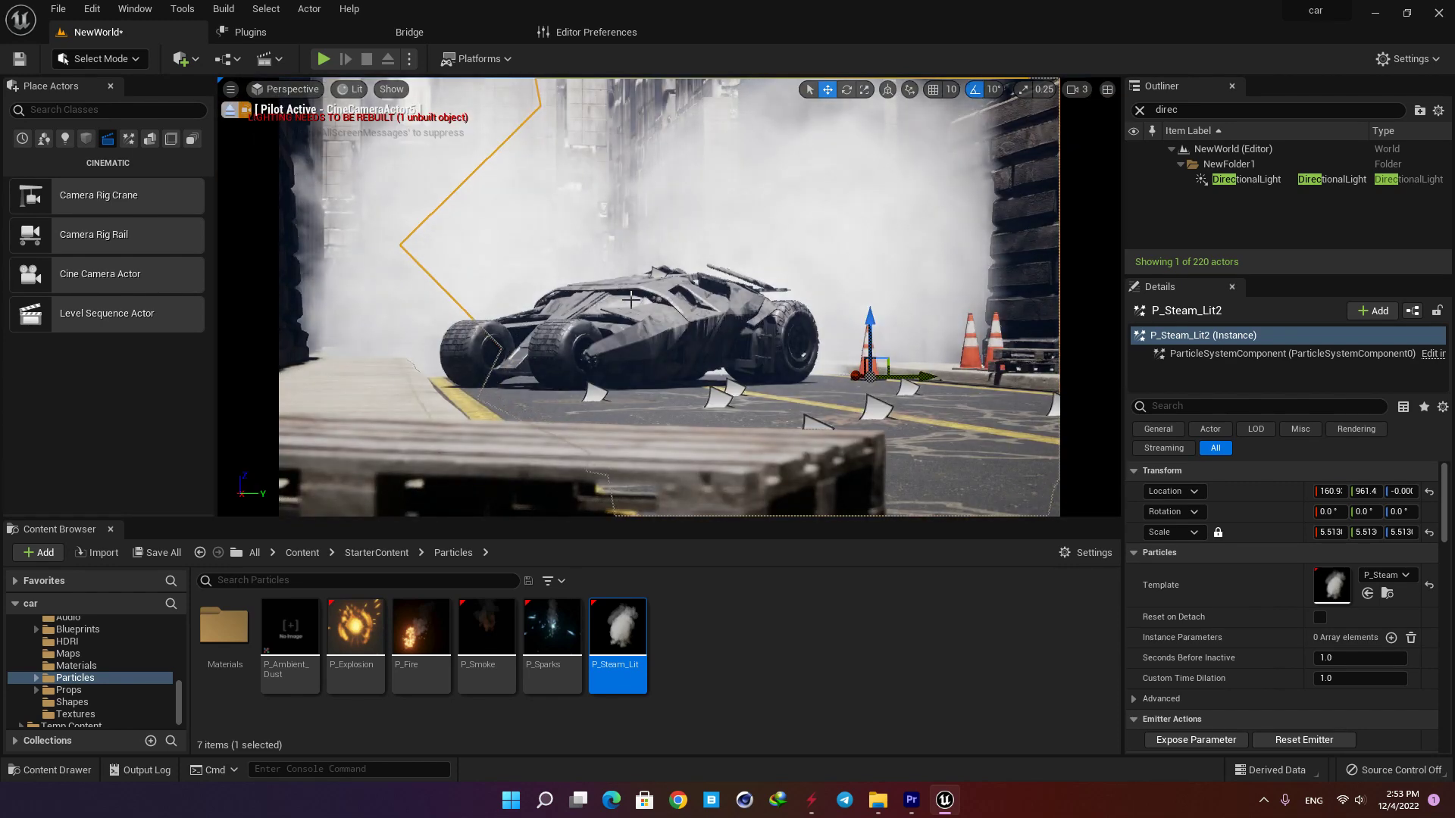
{"action": "left_click", "coordinate": [670, 260]}
{"action": "left_click", "coordinate": [850, 240]}
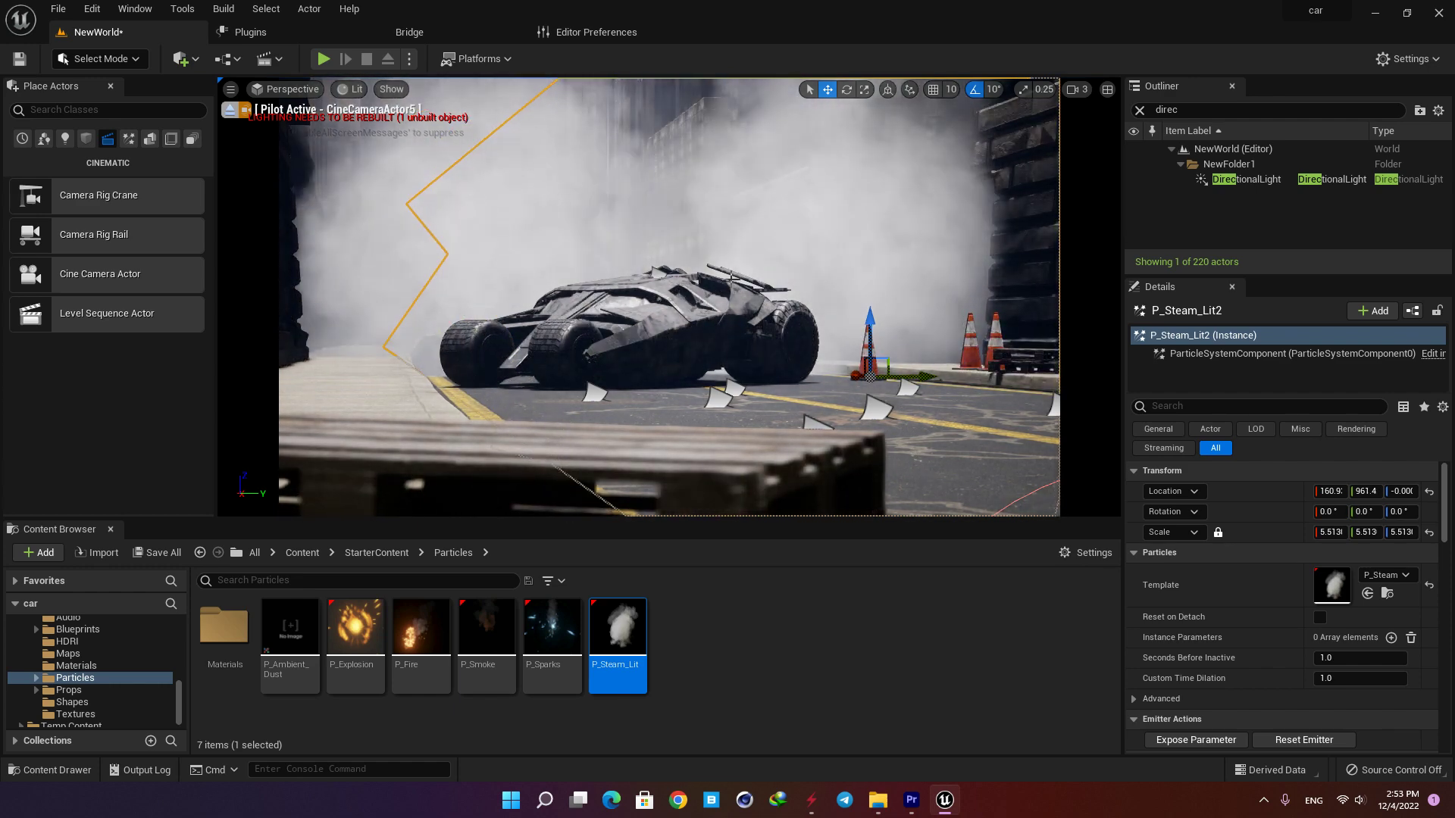
{"action": "left_click", "coordinate": [752, 254]}
Examine the camera shot in a fullscreen viewport with the editor gizmos and decal icons hidden, and restore game view to normal.
{"action": "key", "text": "F11"}
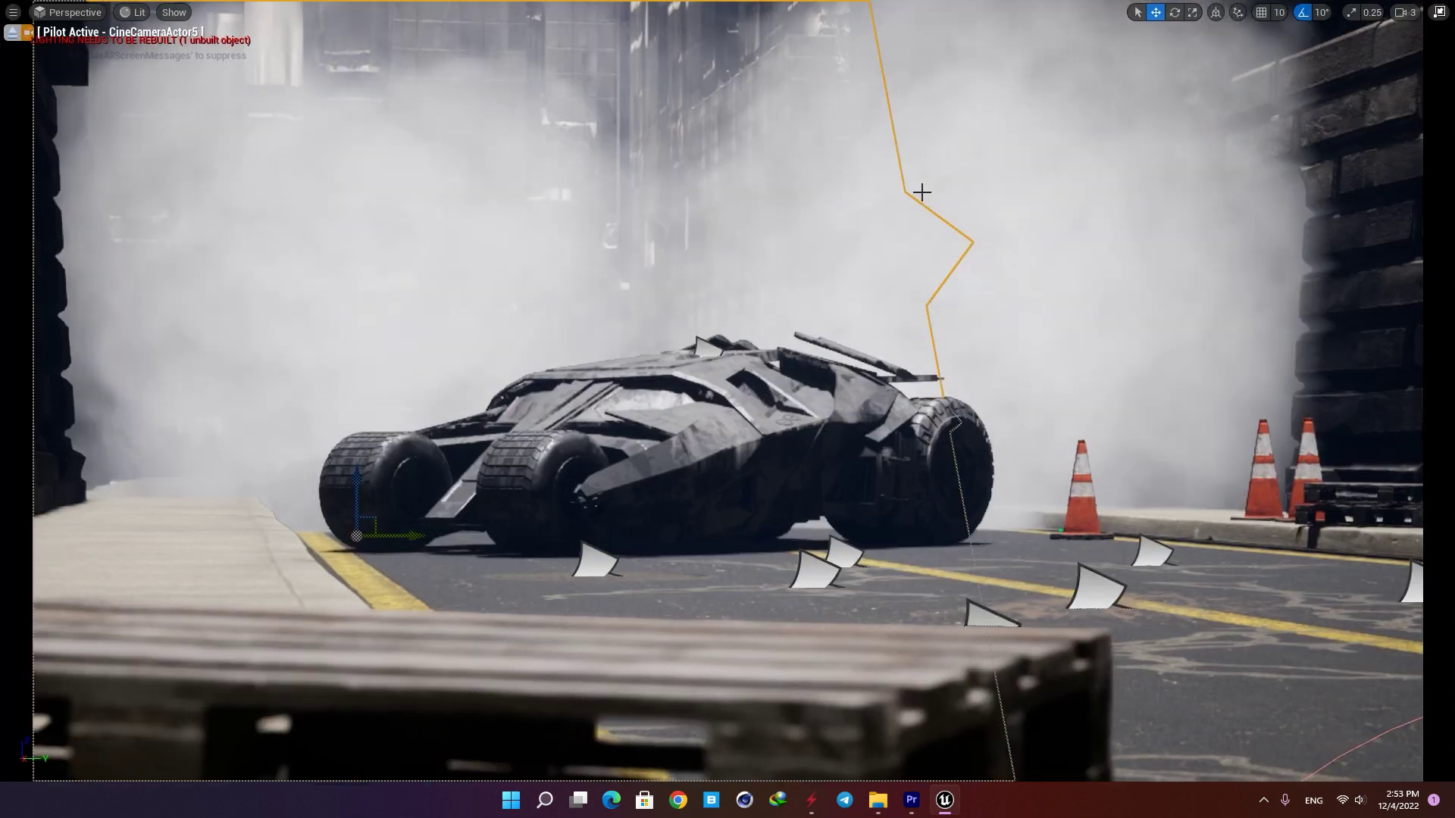
{"action": "key", "text": "g"}
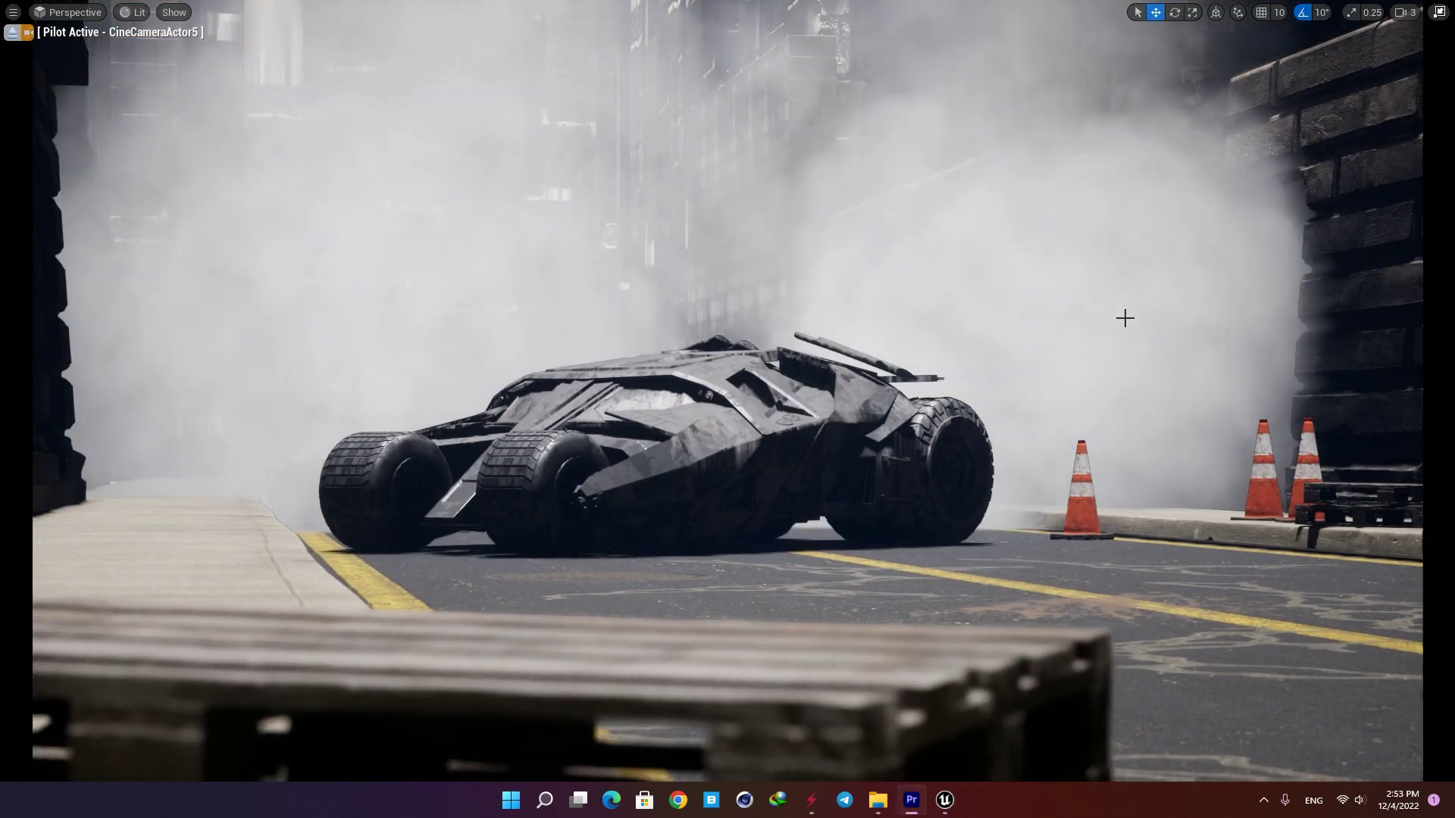
{"action": "left_click", "coordinate": [1055, 324]}
{"action": "key", "text": "g"}
{"action": "left_click_drag", "start_coordinate": [985, 523], "coordinate": [1234, 514]}
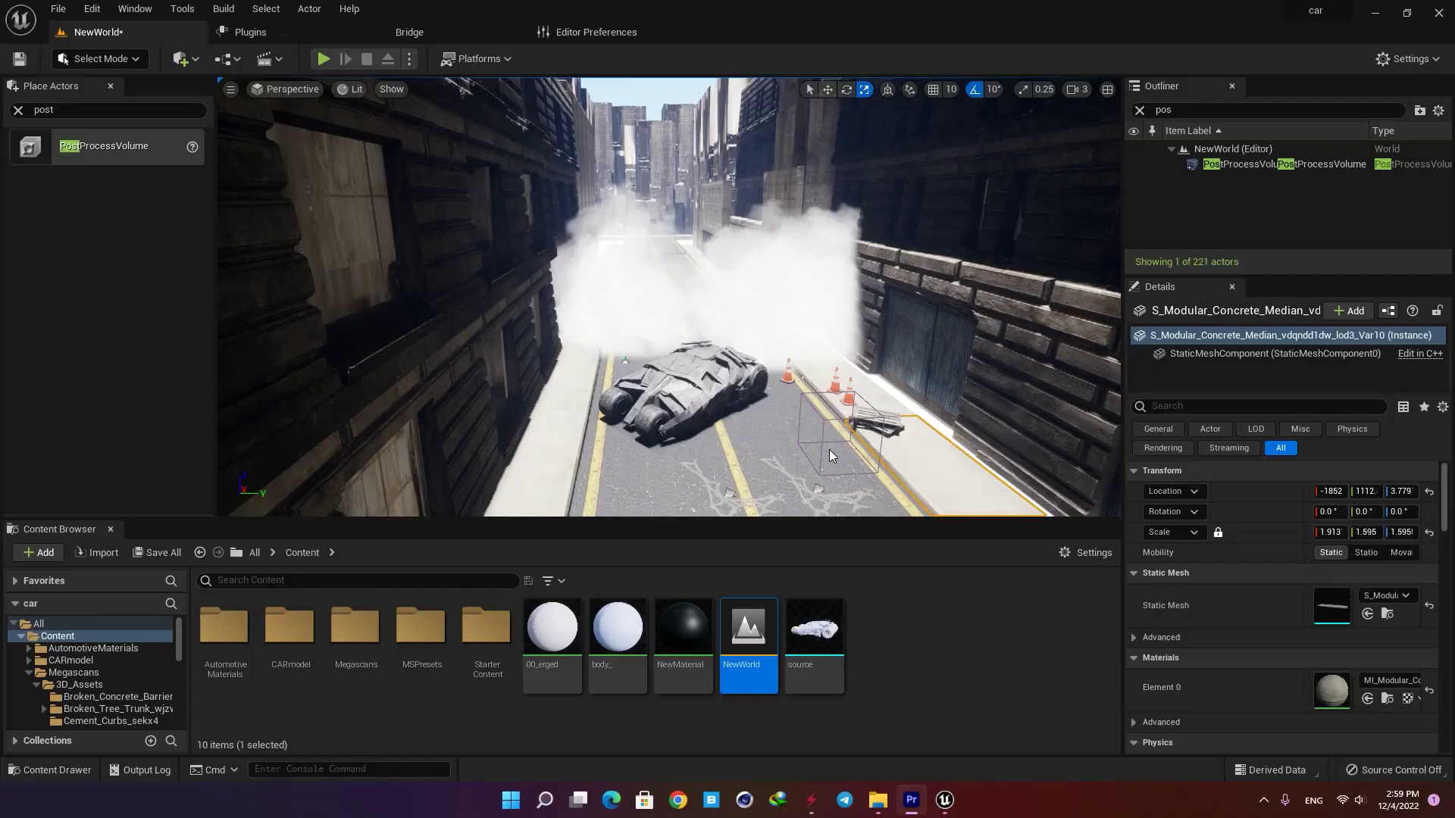
{"action": "mouse_move", "coordinate": [843, 385]}
{"action": "right_mouse_down"}
{"action": "mouse_move", "coordinate": [846, 396]}
{"action": "mouse_move", "coordinate": [845, 358]}
{"action": "mouse_move", "coordinate": [857, 362]}
{"action": "right_mouse_up"}
{"action": "key", "text": "w"}
{"action": "key", "text": "d"}
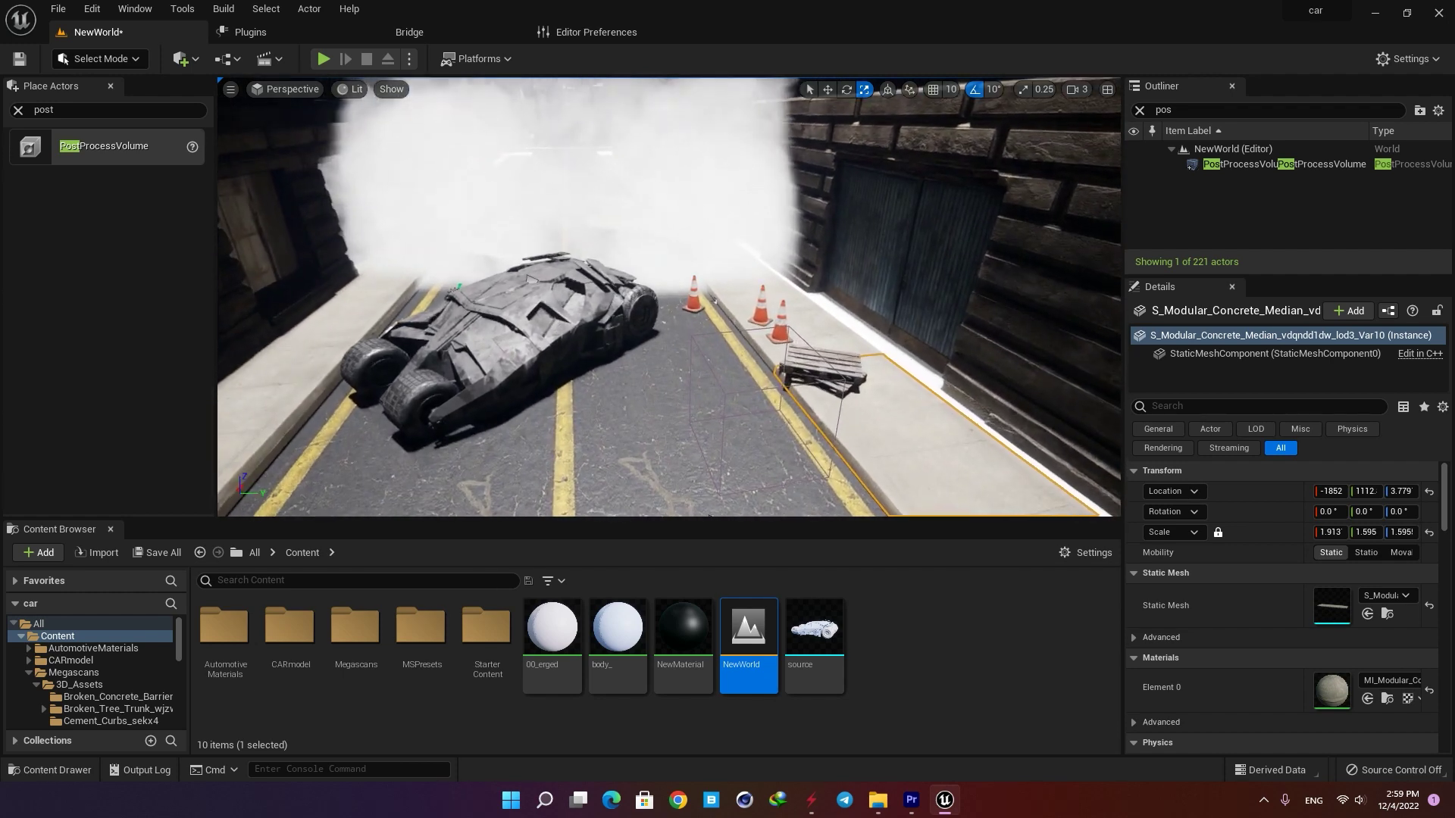
Enable Infinite Extent (Unbound) on the PostProcessVolume.
{"action": "left_click", "coordinate": [1240, 163]}
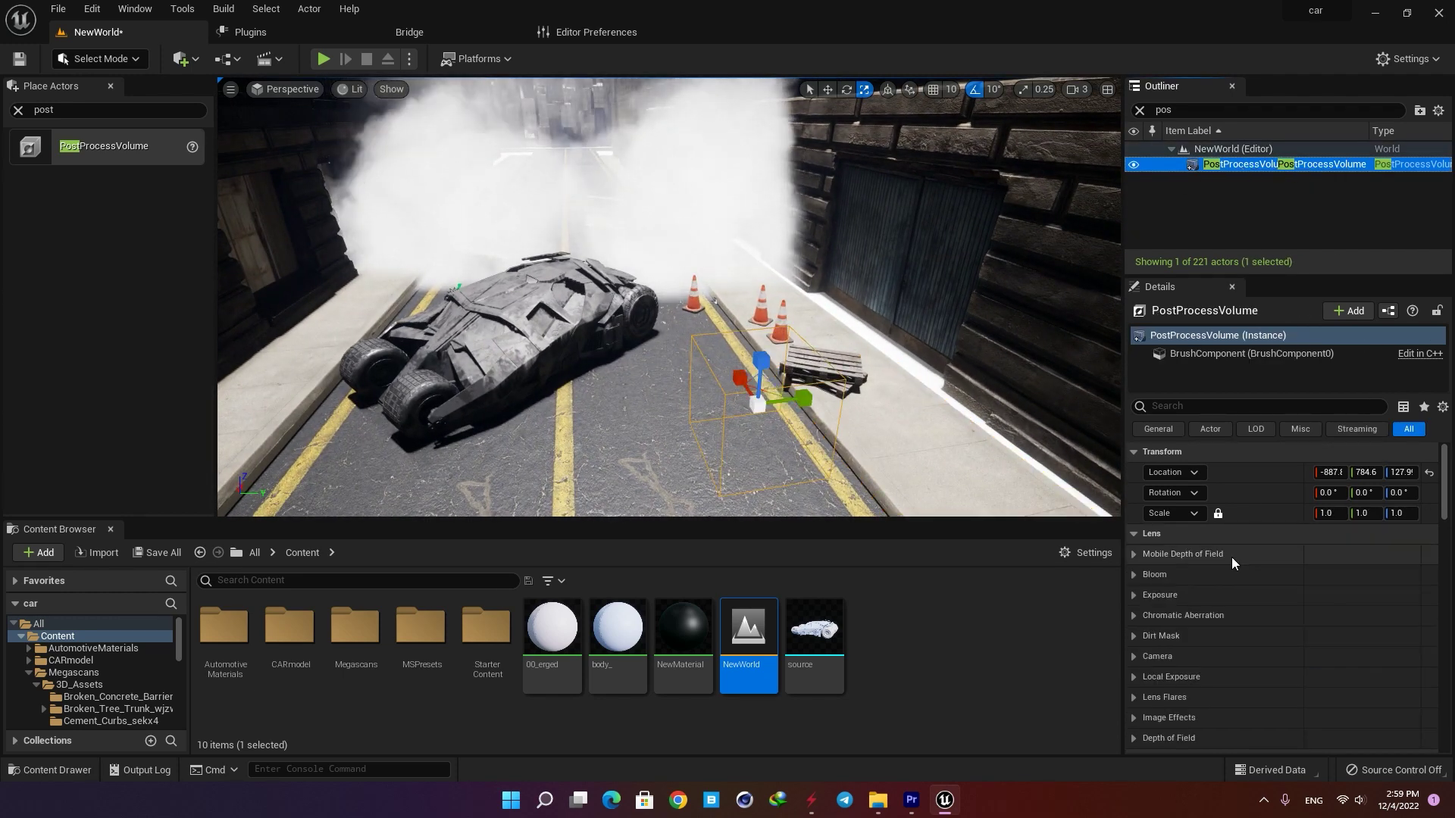
{"action": "scroll", "coordinate": [1230, 557], "scroll_direction": "down", "scroll_amount": 5}
{"action": "left_click", "coordinate": [1197, 406]}
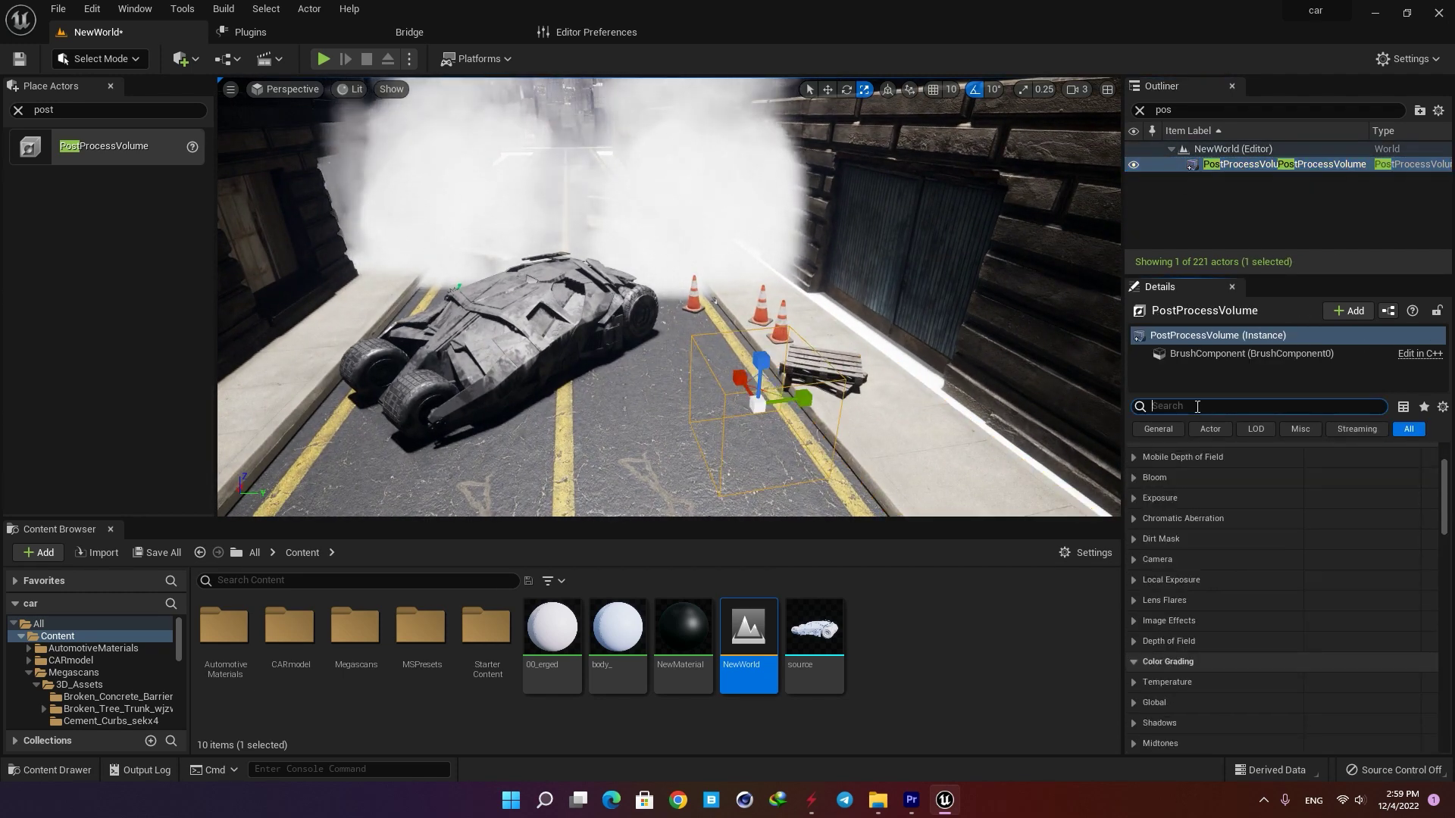
{"action": "type", "text": "infi"}
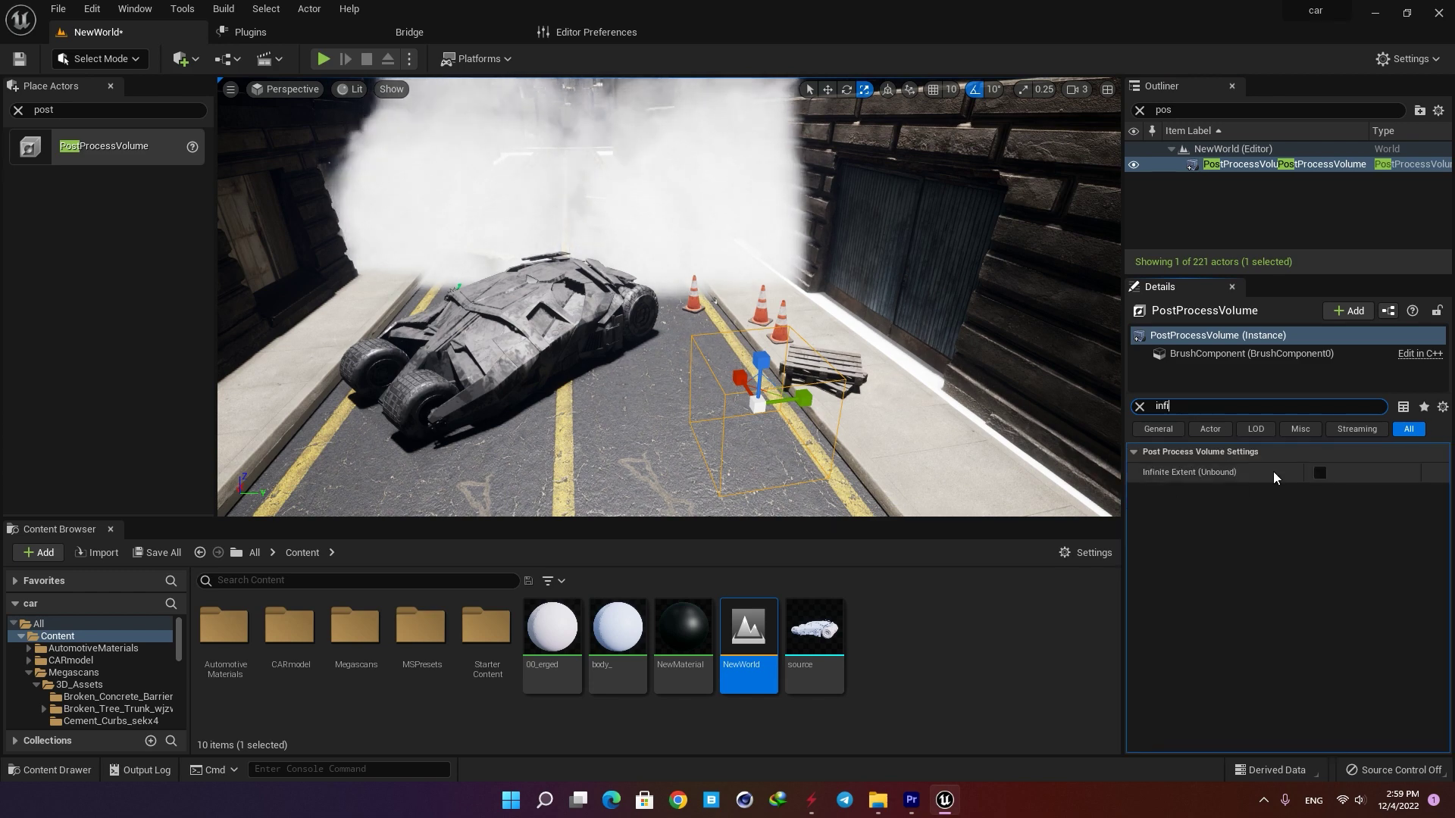
{"action": "left_click", "coordinate": [1140, 407]}
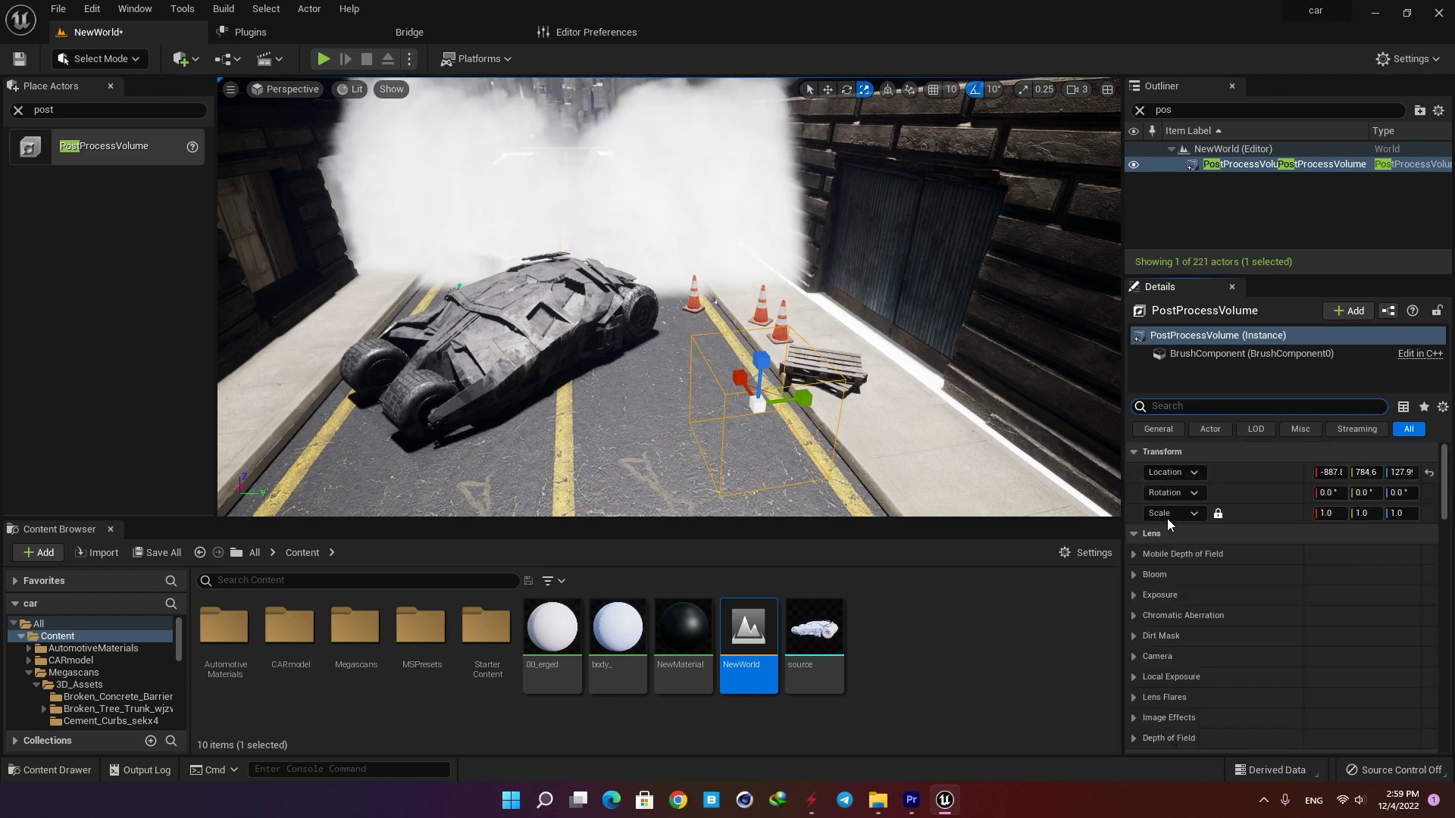
Override the PostProcessVolume's exposure, setting both Min Brightness and Max Brightness to 3.
{"action": "left_click", "coordinate": [1159, 595]}
{"action": "scroll", "coordinate": [1167, 599], "scroll_direction": "down", "scroll_amount": 1}
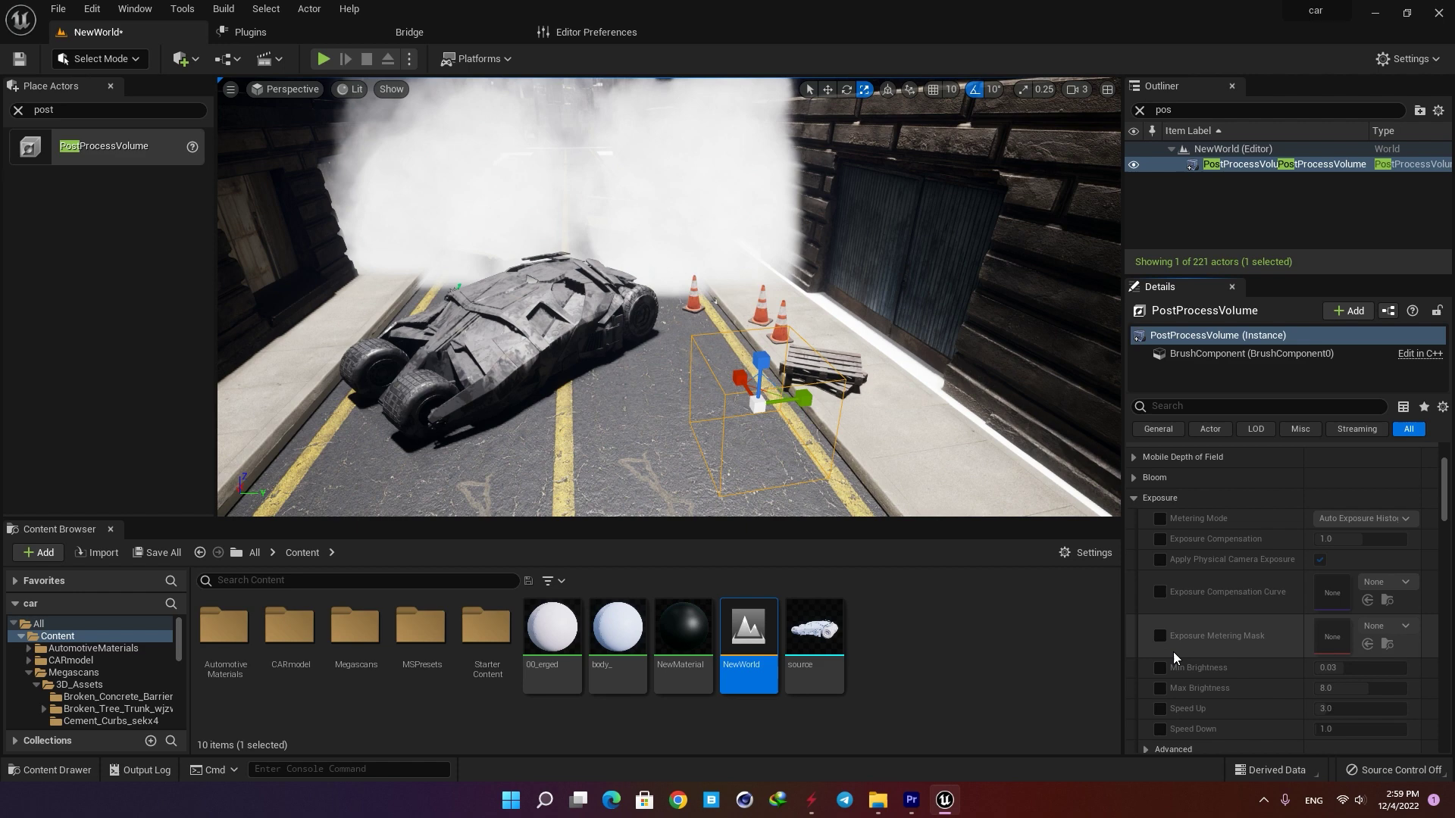
{"action": "left_click", "coordinate": [1159, 668]}
{"action": "left_click", "coordinate": [1159, 688]}
{"action": "left_click", "coordinate": [1329, 667]}
{"action": "type", "text": "3.0"}
{"action": "key", "text": "Return"}
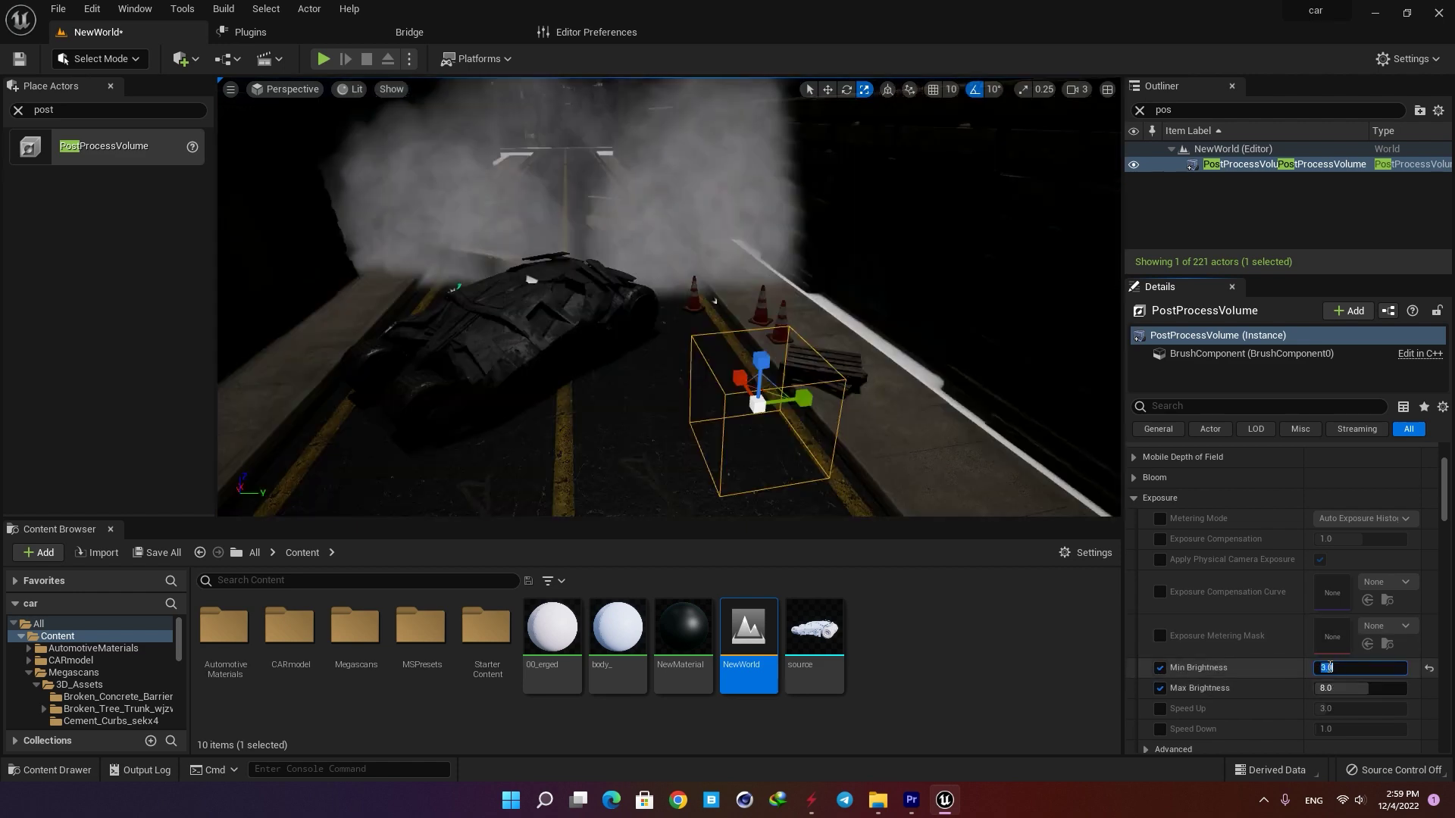
{"action": "key", "text": "Tab"}
{"action": "type", "text": "3"}
{"action": "key", "text": "Return"}
{"action": "right_click_drag", "start_coordinate": [758, 318], "coordinate": [656, 283]}
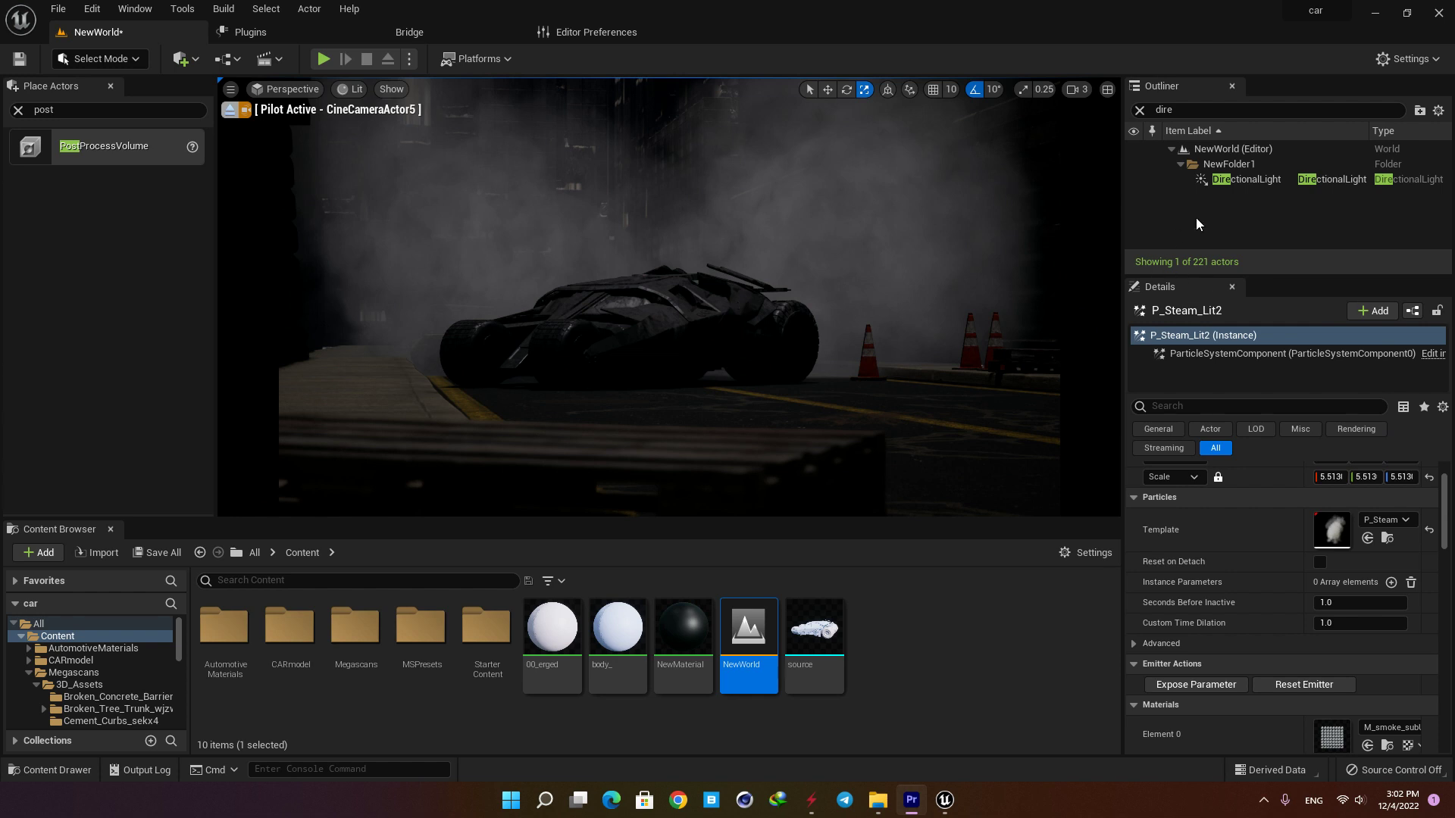
Set the DirectionalLight's intensity to 3 lux.
{"action": "left_click", "coordinate": [1255, 179]}
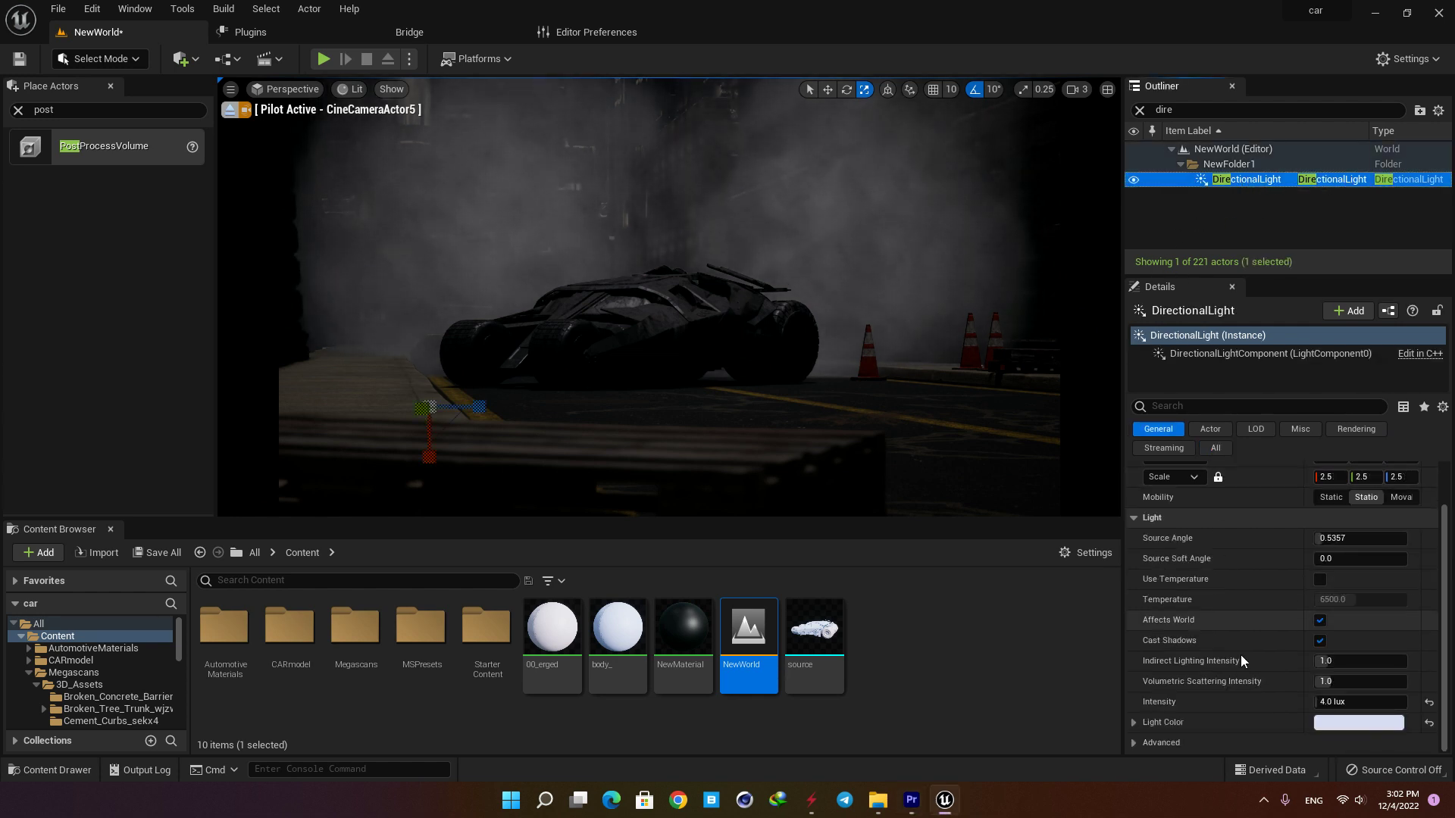
{"action": "left_click", "coordinate": [1332, 702]}
{"action": "type", "text": "3"}
{"action": "key", "text": "Return"}
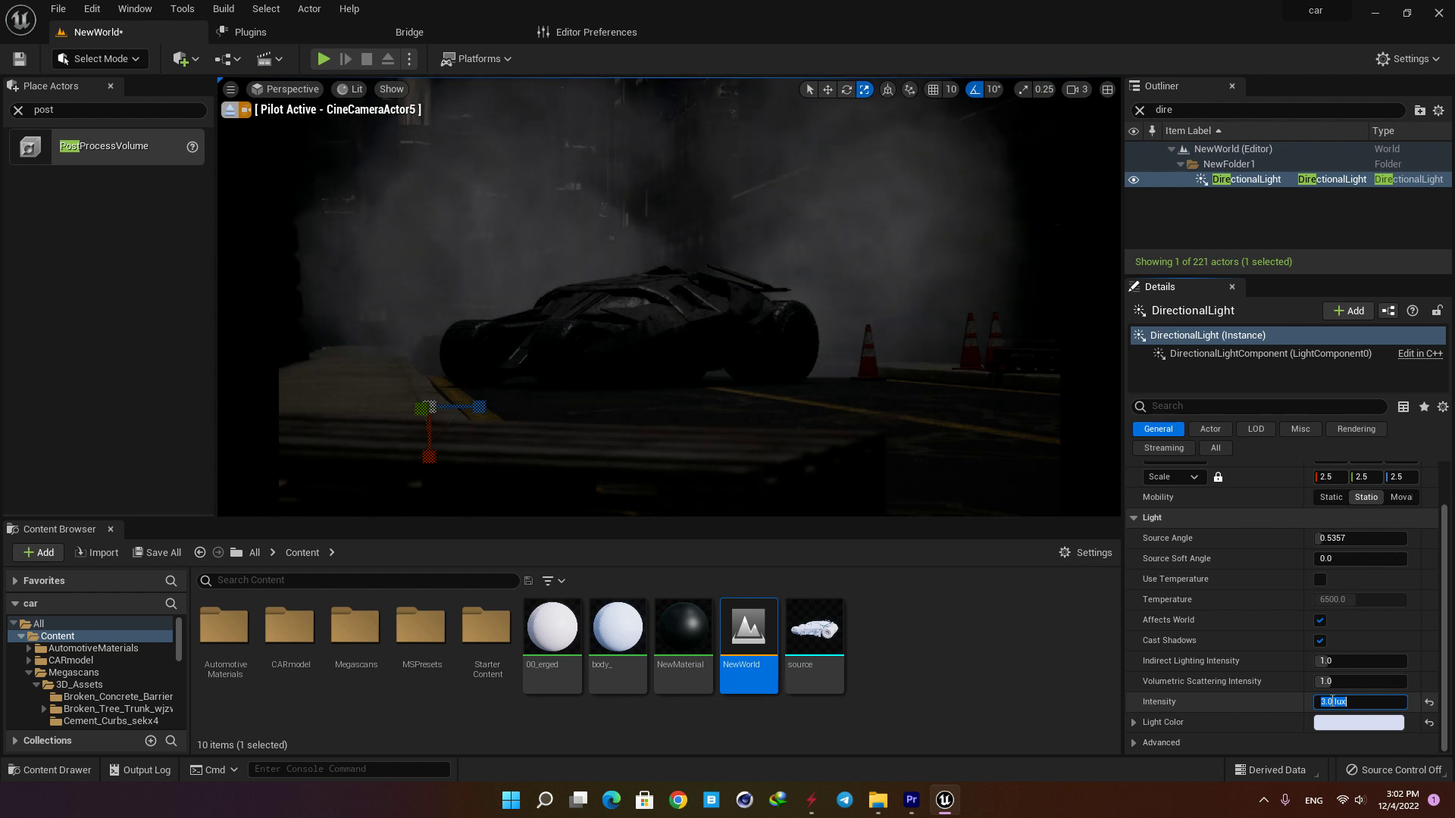
Change the DirectionalLight's color to a light blue with saturation about 0.45 and value about 0.97.
{"action": "left_click", "coordinate": [1331, 720]}
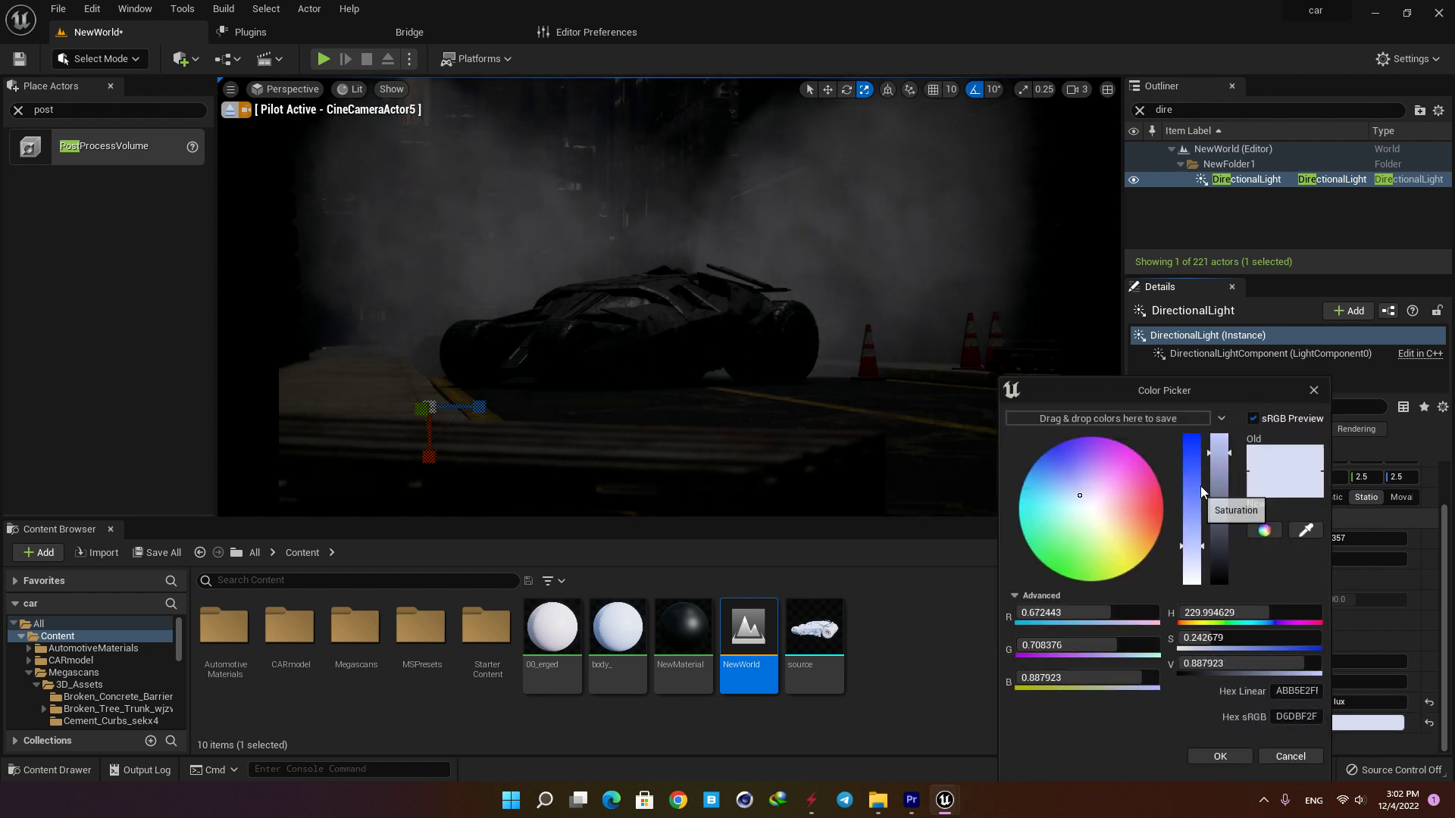
{"action": "left_click_drag", "start_coordinate": [1191, 547], "coordinate": [1191, 503]}
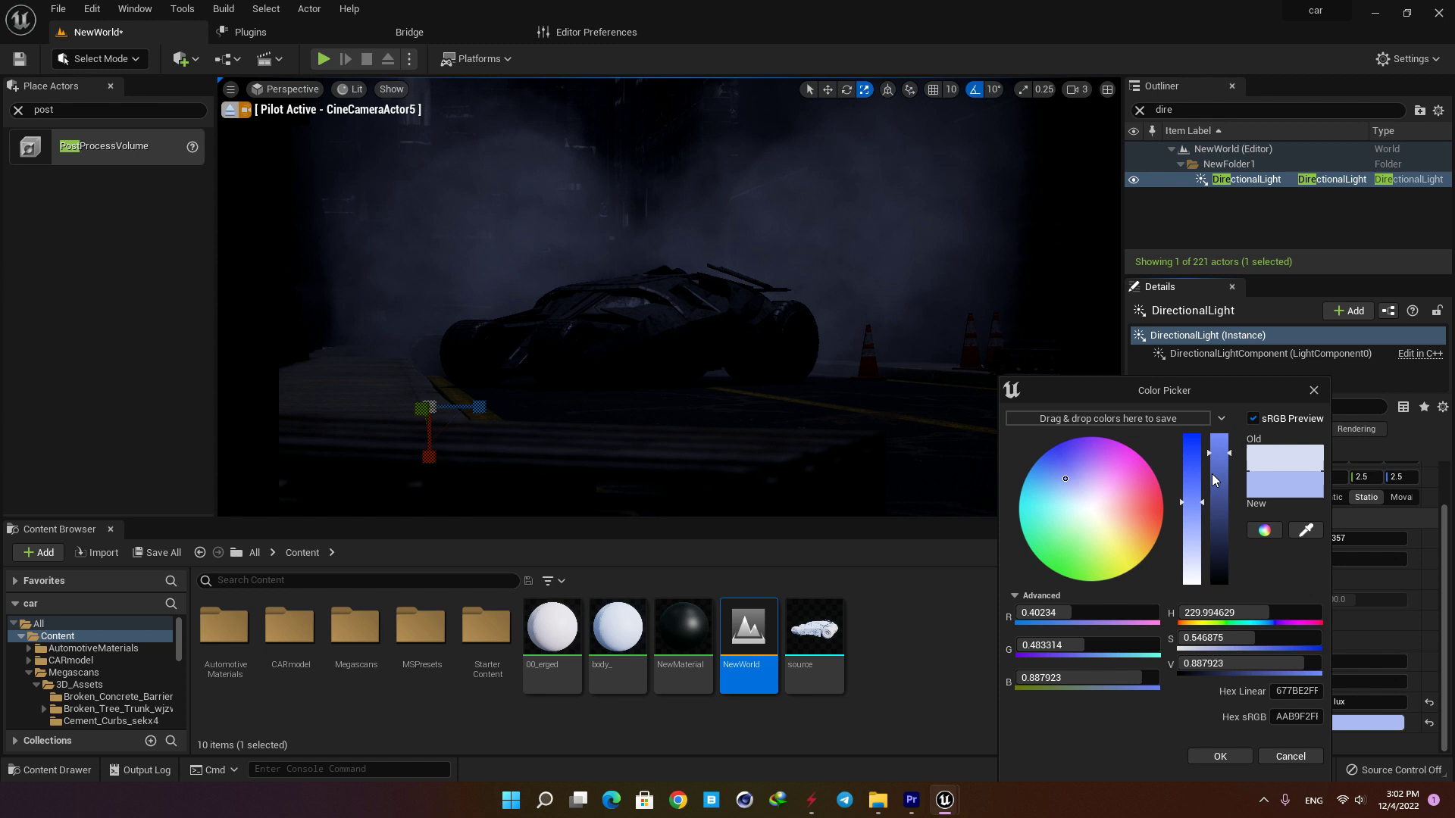
{"action": "left_click_drag", "start_coordinate": [1224, 443], "coordinate": [1224, 438]}
{"action": "left_click_drag", "start_coordinate": [1192, 503], "coordinate": [1191, 519]}
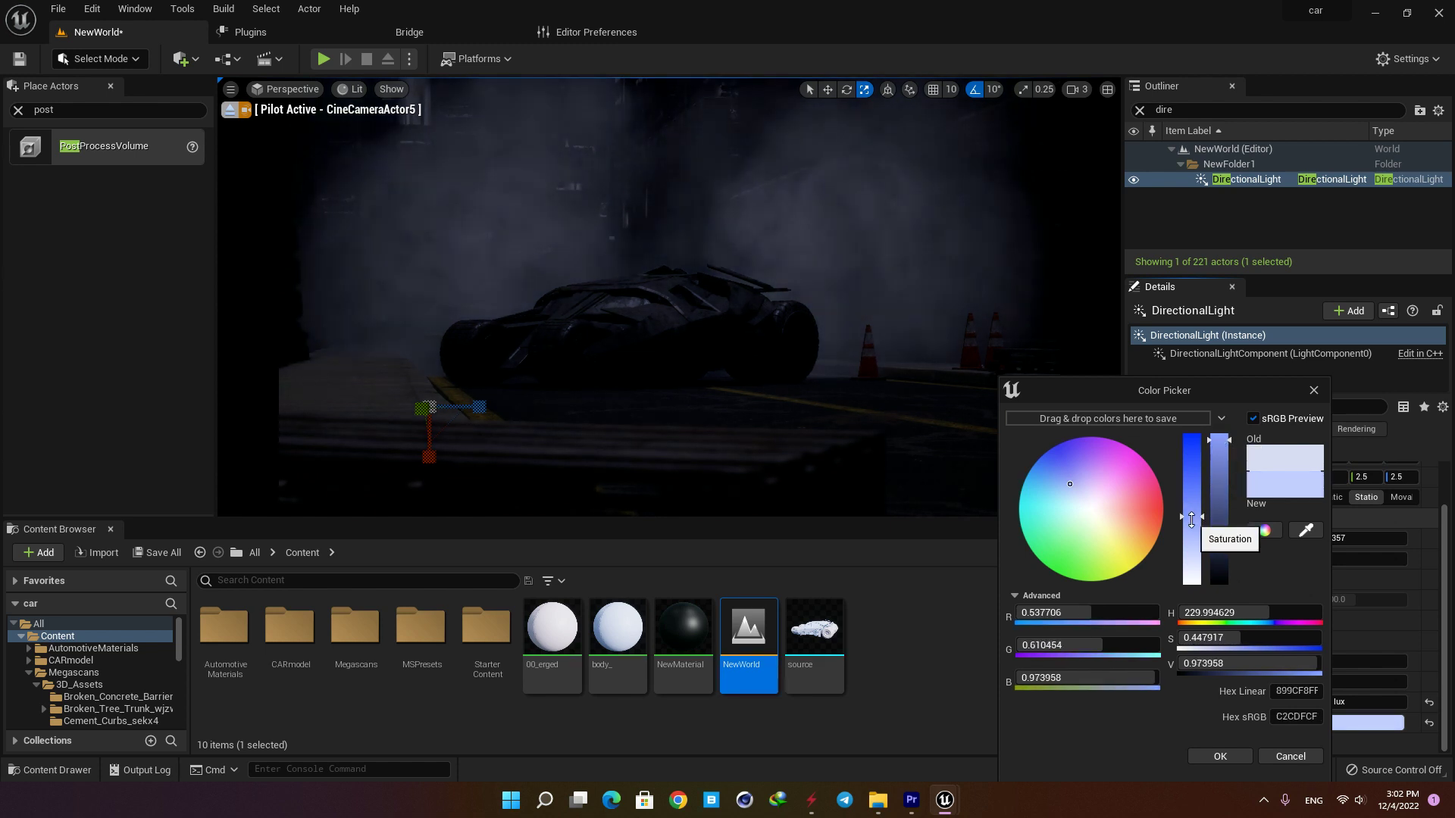
{"action": "left_click", "coordinate": [1220, 756]}
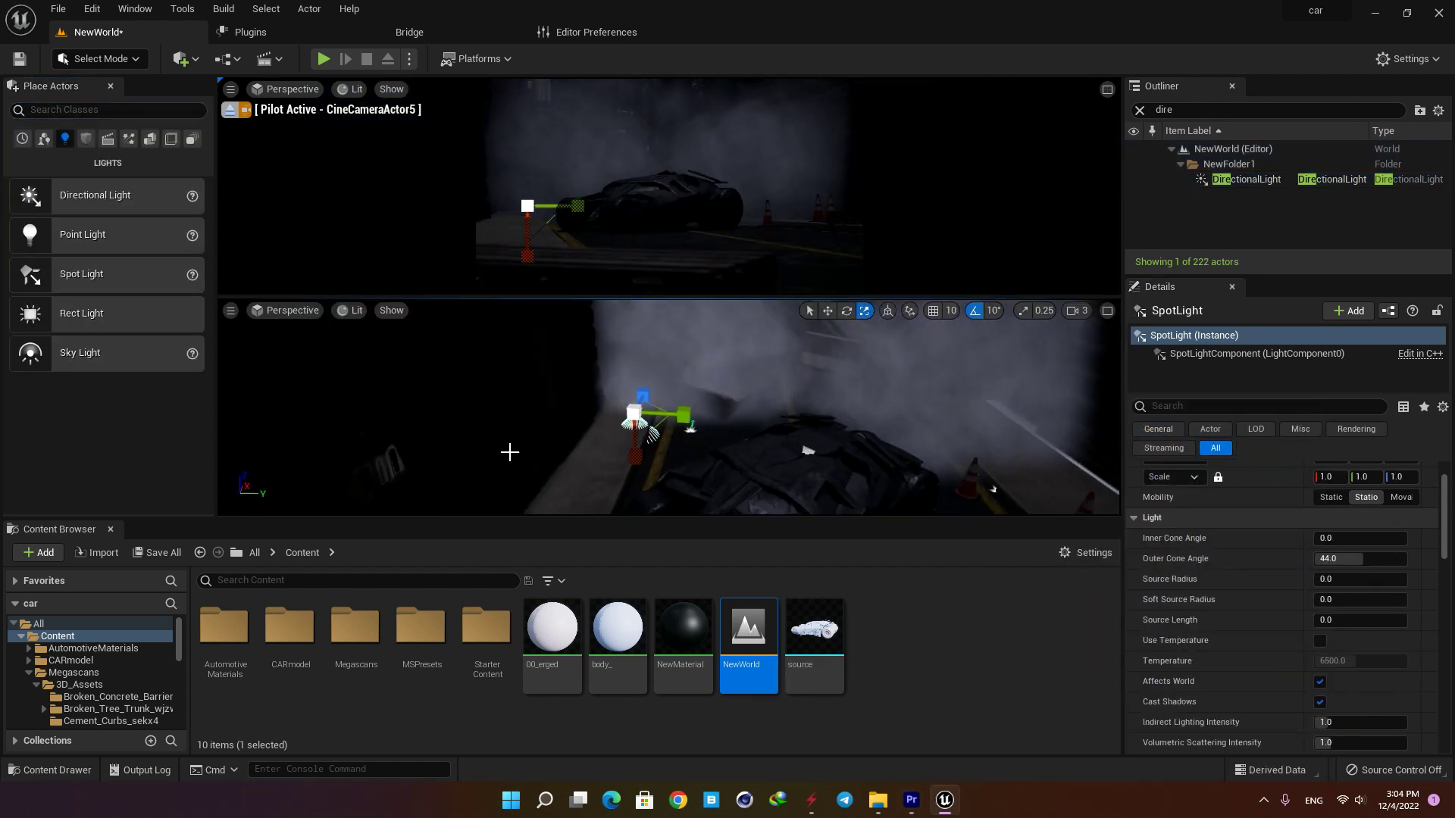
Raise the new spotlight above the sidewalk beside the car and rotate it so it aims at the car.
{"action": "key", "text": "w"}
{"action": "left_click_drag", "start_coordinate": [633, 443], "coordinate": [633, 387]}
{"action": "right_click_drag", "start_coordinate": [634, 387], "coordinate": [585, 438]}
{"action": "key", "text": "e"}
{"action": "left_click_drag", "start_coordinate": [634, 438], "coordinate": [670, 327]}
{"action": "right_click_drag", "start_coordinate": [758, 379], "coordinate": [705, 387]}
{"action": "key", "text": "w"}
{"action": "left_click", "coordinate": [887, 311]}
{"action": "left_click_drag", "start_coordinate": [723, 356], "coordinate": [693, 334]}
Set the spotlight's inner cone angle to about 26.9, outer cone angle to about 50.3 and intensity to 2500 cd.
{"action": "left_click_drag", "start_coordinate": [1321, 538], "coordinate": [1343, 538]}
{"action": "left_click_drag", "start_coordinate": [1363, 558], "coordinate": [1370, 558]}
{"action": "scroll", "coordinate": [1286, 650], "scroll_direction": "down", "scroll_amount": 1}
{"action": "left_click_drag", "start_coordinate": [1331, 738], "coordinate": [1405, 739]}
{"action": "left_click", "coordinate": [1331, 739]}
{"action": "type", "text": "1500"}
{"action": "key", "text": "Return"}
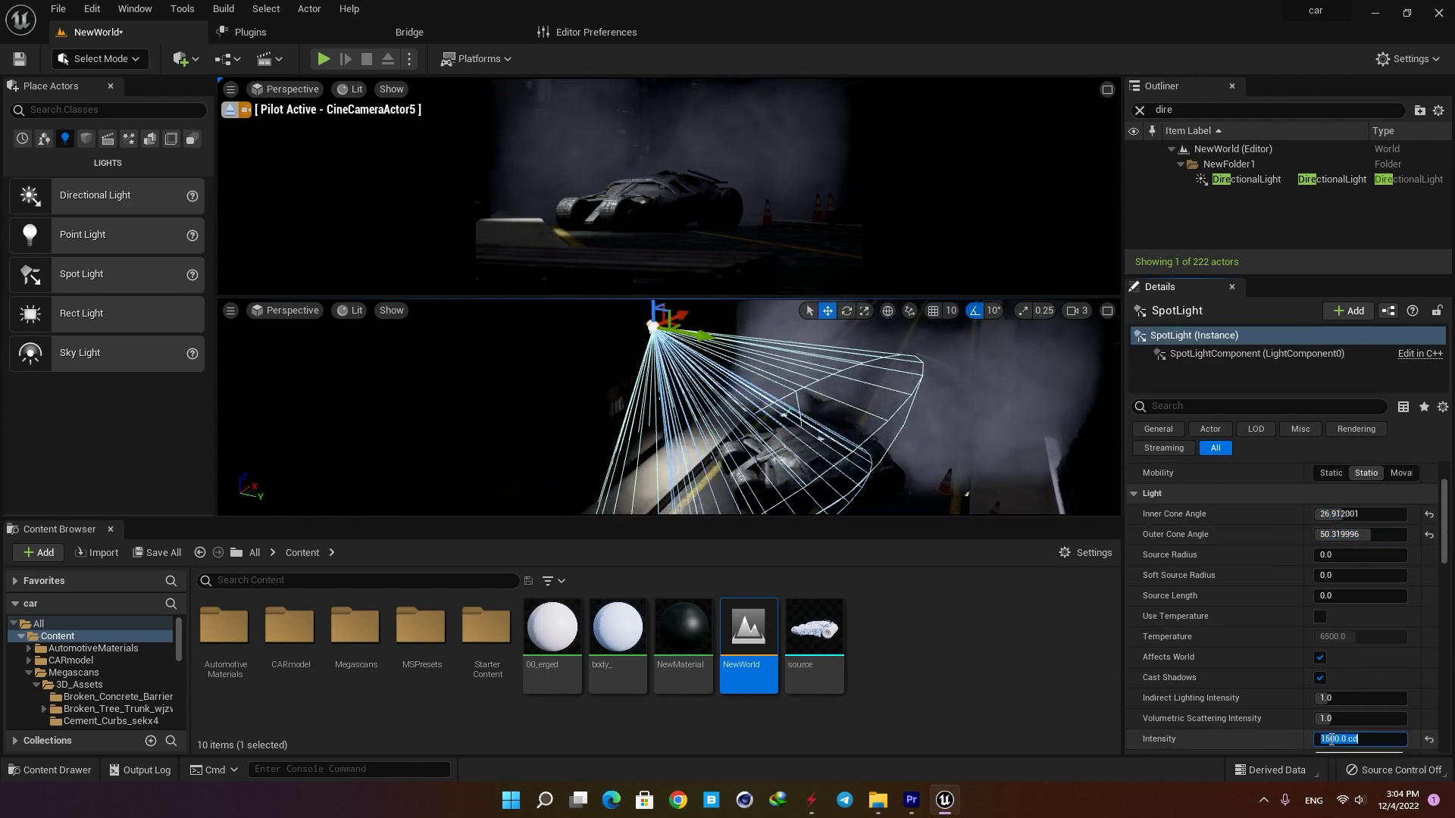
{"action": "type", "text": "2500"}
{"action": "key", "text": "Return"}
Duplicate the spotlight to the opposite side of the street and position it to aim back at the car.
{"action": "right_click_drag", "start_coordinate": [737, 357], "coordinate": [781, 360]}
{"action": "key", "text": "e"}
{"action": "left_click_drag", "start_coordinate": [606, 378], "coordinate": [815, 386], "text": "alt"}
{"action": "right_click_drag", "start_coordinate": [814, 386], "coordinate": [712, 379]}
{"action": "key", "text": "w"}
{"action": "left_click_drag", "start_coordinate": [958, 401], "coordinate": [1072, 427]}
{"action": "right_click_drag", "start_coordinate": [834, 386], "coordinate": [966, 383]}
{"action": "key", "text": "e"}
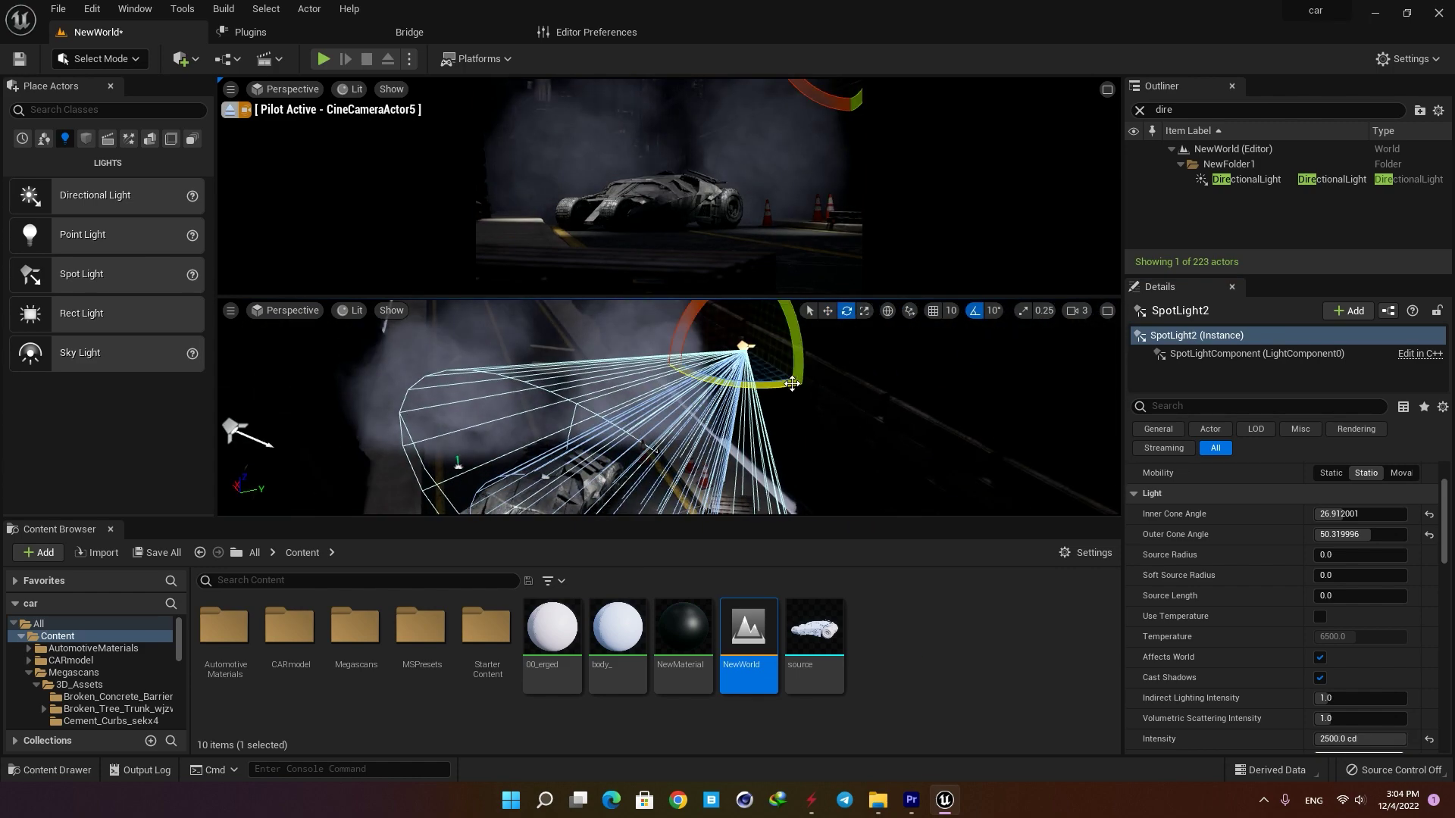
{"action": "key", "text": "w"}
{"action": "left_click_drag", "start_coordinate": [792, 383], "coordinate": [762, 350]}
{"action": "right_click_drag", "start_coordinate": [761, 350], "coordinate": [629, 341]}
Widen the first spotlight's inner cone to about 36.4 and outer cone to about 60.4, and rotate it further toward the car.
{"action": "left_click", "coordinate": [630, 304]}
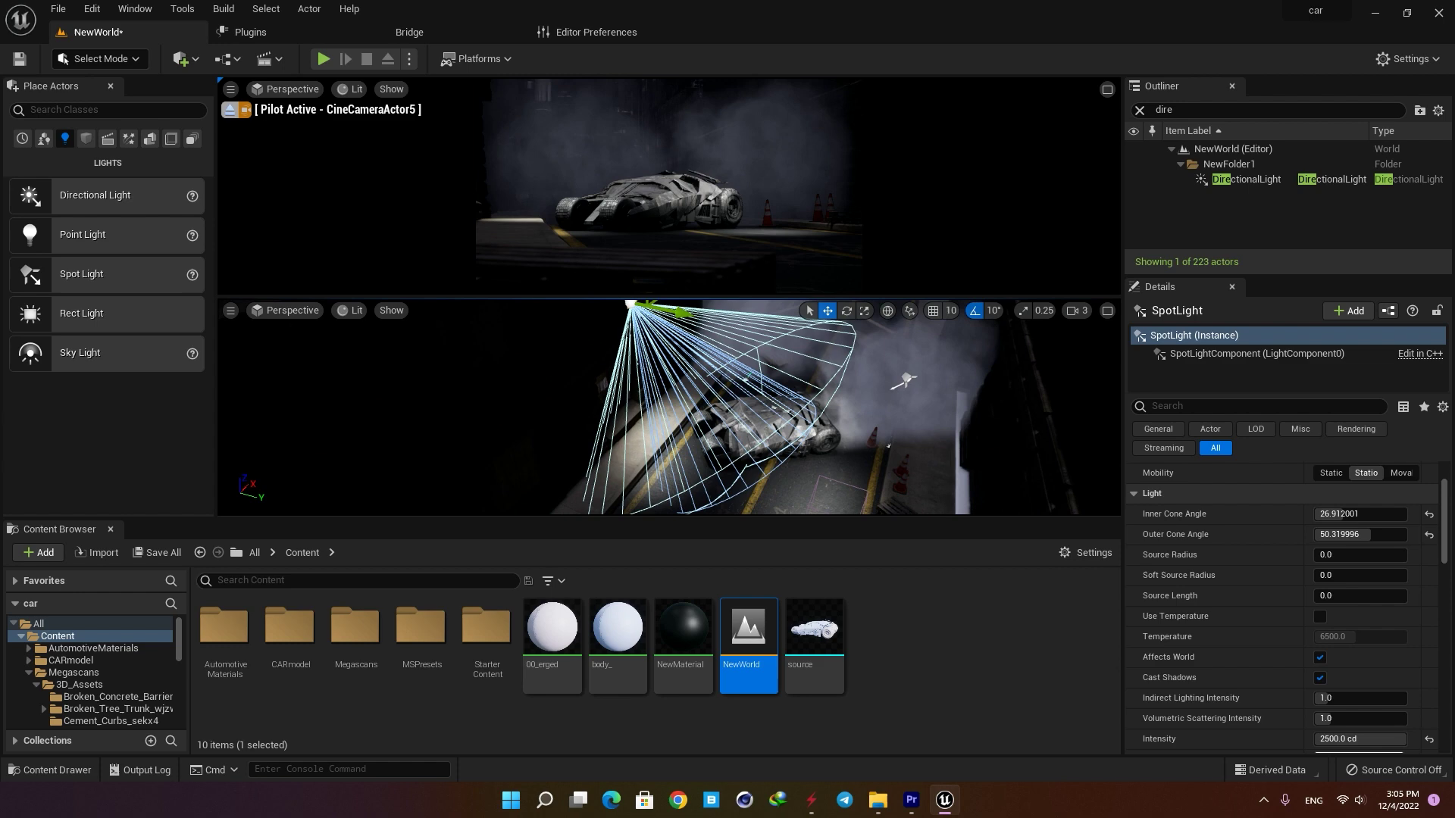
{"action": "left_click_drag", "start_coordinate": [1342, 514], "coordinate": [1383, 534]}
{"action": "key", "text": "e"}
{"action": "left_click_drag", "start_coordinate": [659, 356], "coordinate": [693, 341]}
{"action": "right_click_drag", "start_coordinate": [694, 341], "coordinate": [670, 318]}
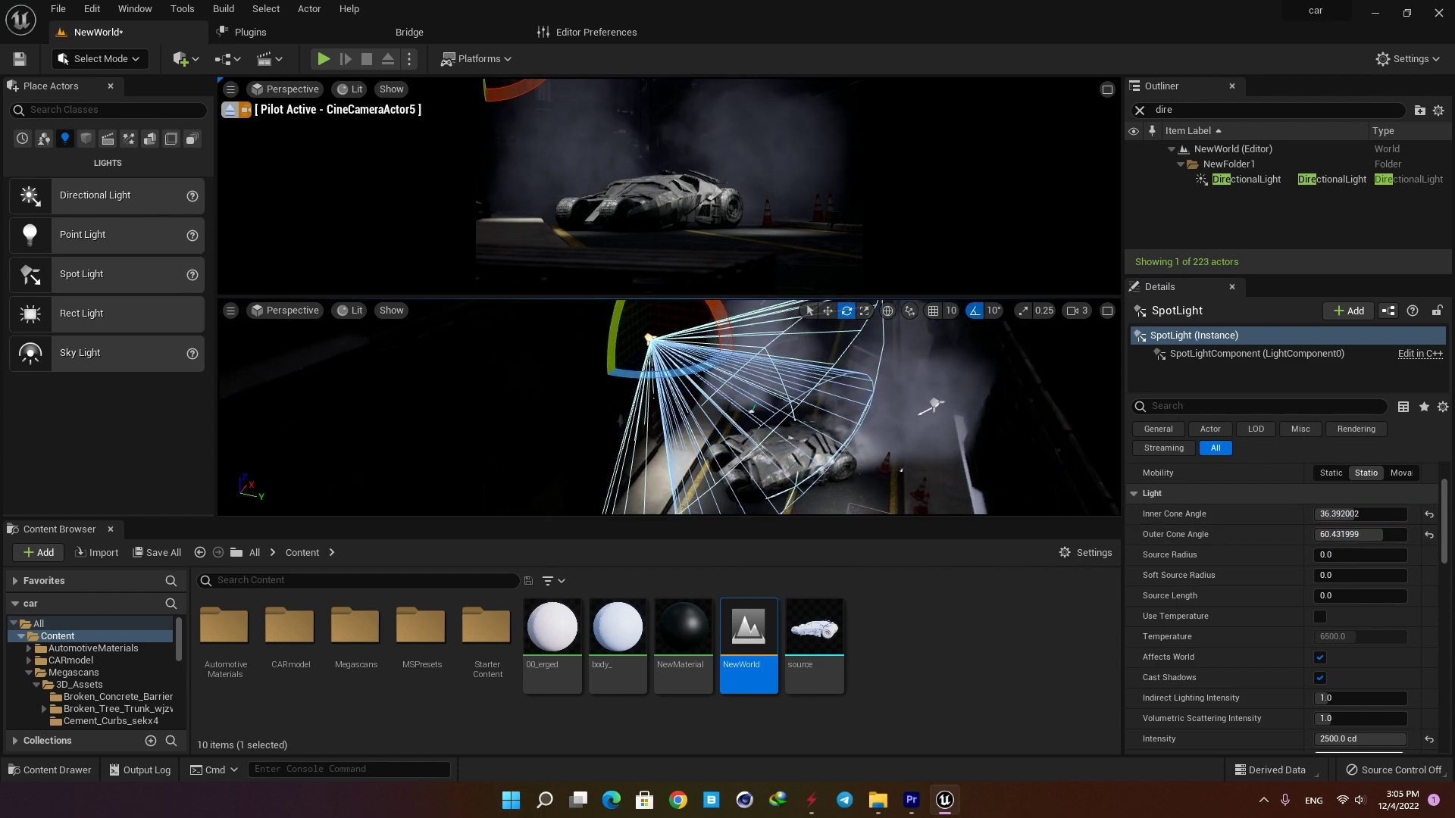
Move both P_Steam_Lit effects so the steam catches the spotlights behind the car.
{"action": "left_click", "coordinate": [901, 470]}
{"action": "right_click_drag", "start_coordinate": [848, 432], "coordinate": [932, 386]}
{"action": "key", "text": "w"}
{"action": "left_click_drag", "start_coordinate": [766, 409], "coordinate": [792, 436]}
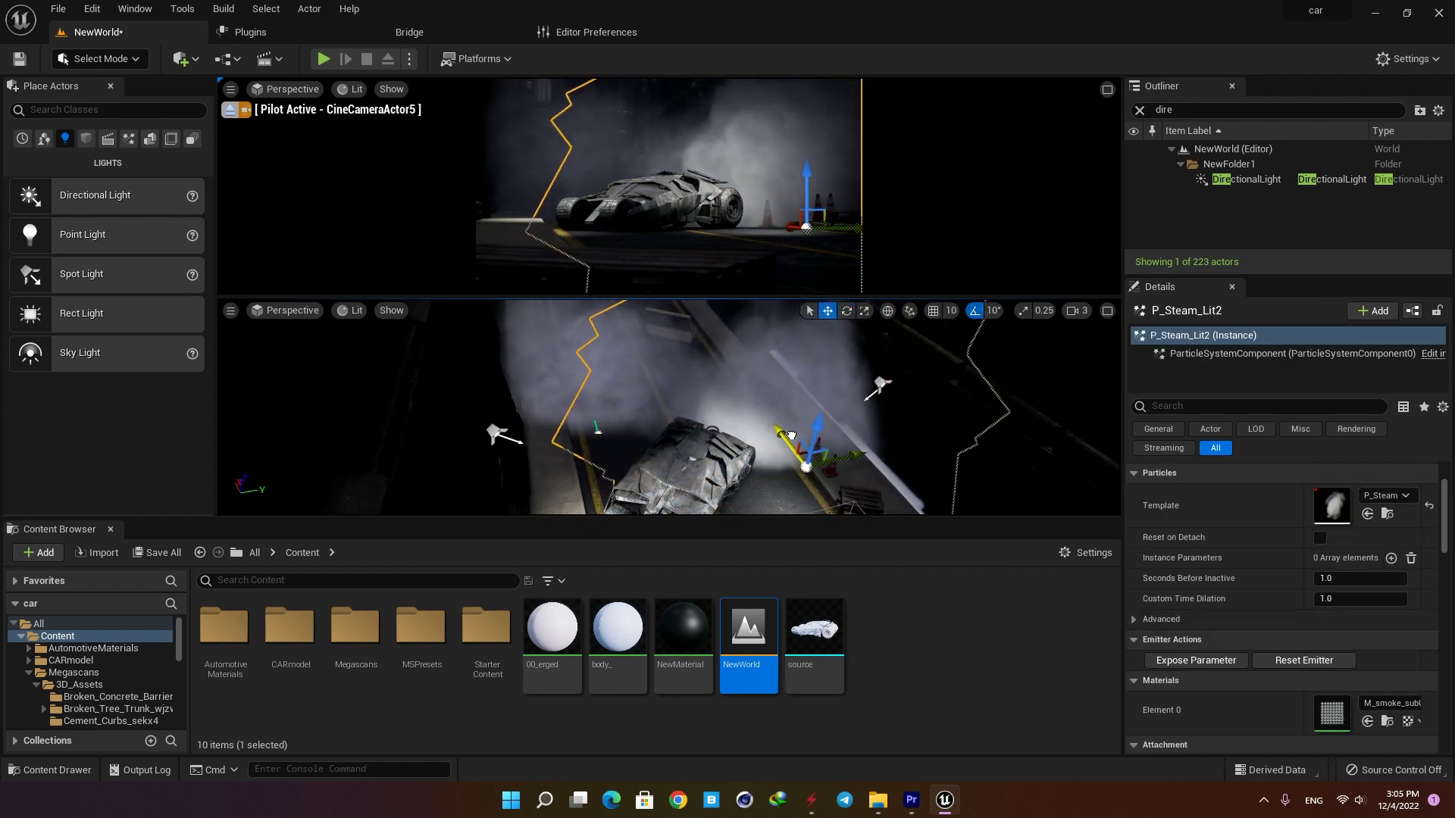
{"action": "left_click", "coordinate": [597, 429]}
{"action": "right_click_drag", "start_coordinate": [607, 429], "coordinate": [682, 410]}
{"action": "left_click_drag", "start_coordinate": [689, 387], "coordinate": [666, 417]}
{"action": "left_click", "coordinate": [804, 484]}
{"action": "right_click_drag", "start_coordinate": [804, 478], "coordinate": [818, 489]}
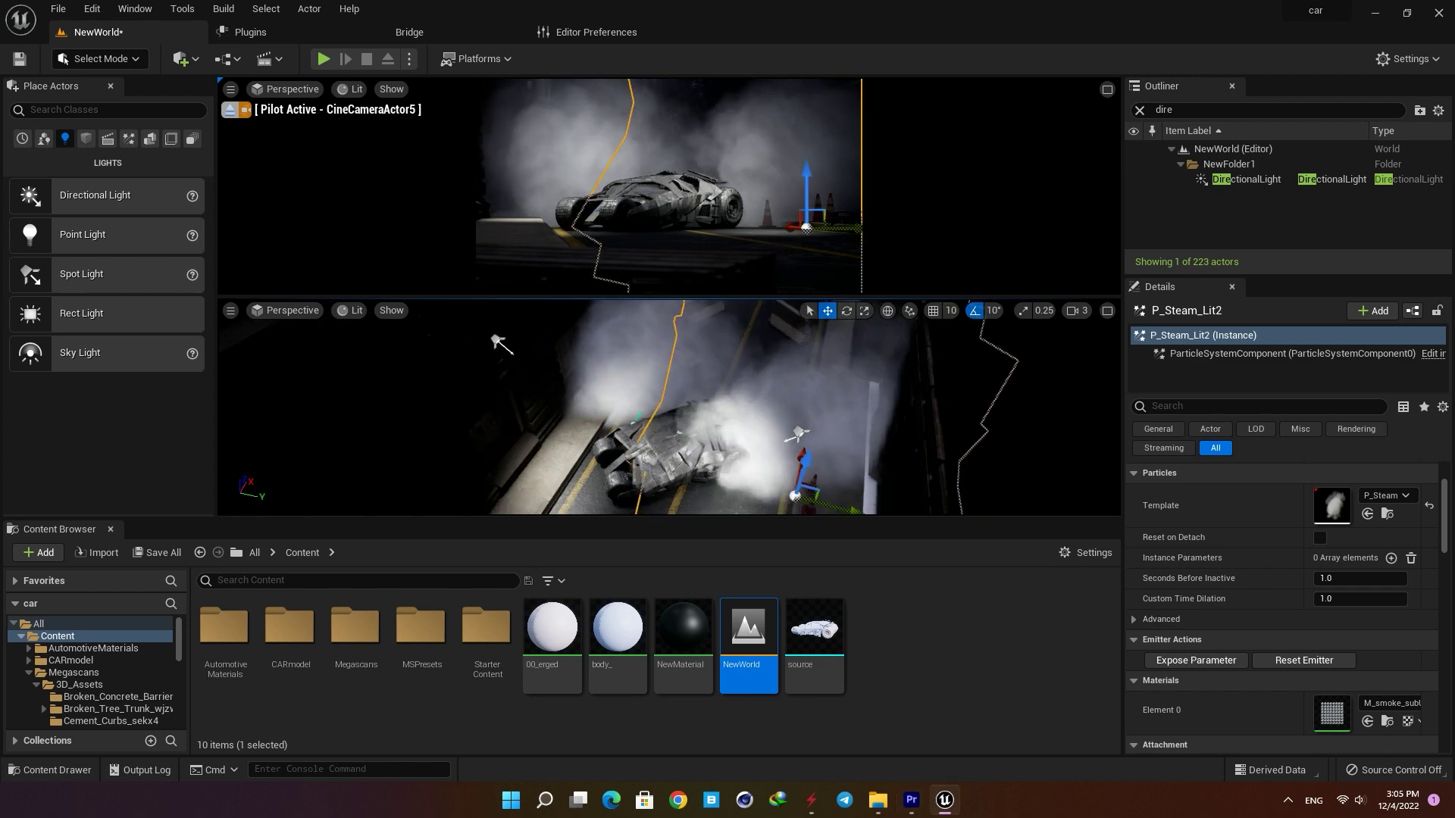
{"action": "right_click_drag", "start_coordinate": [779, 390], "coordinate": [775, 379]}
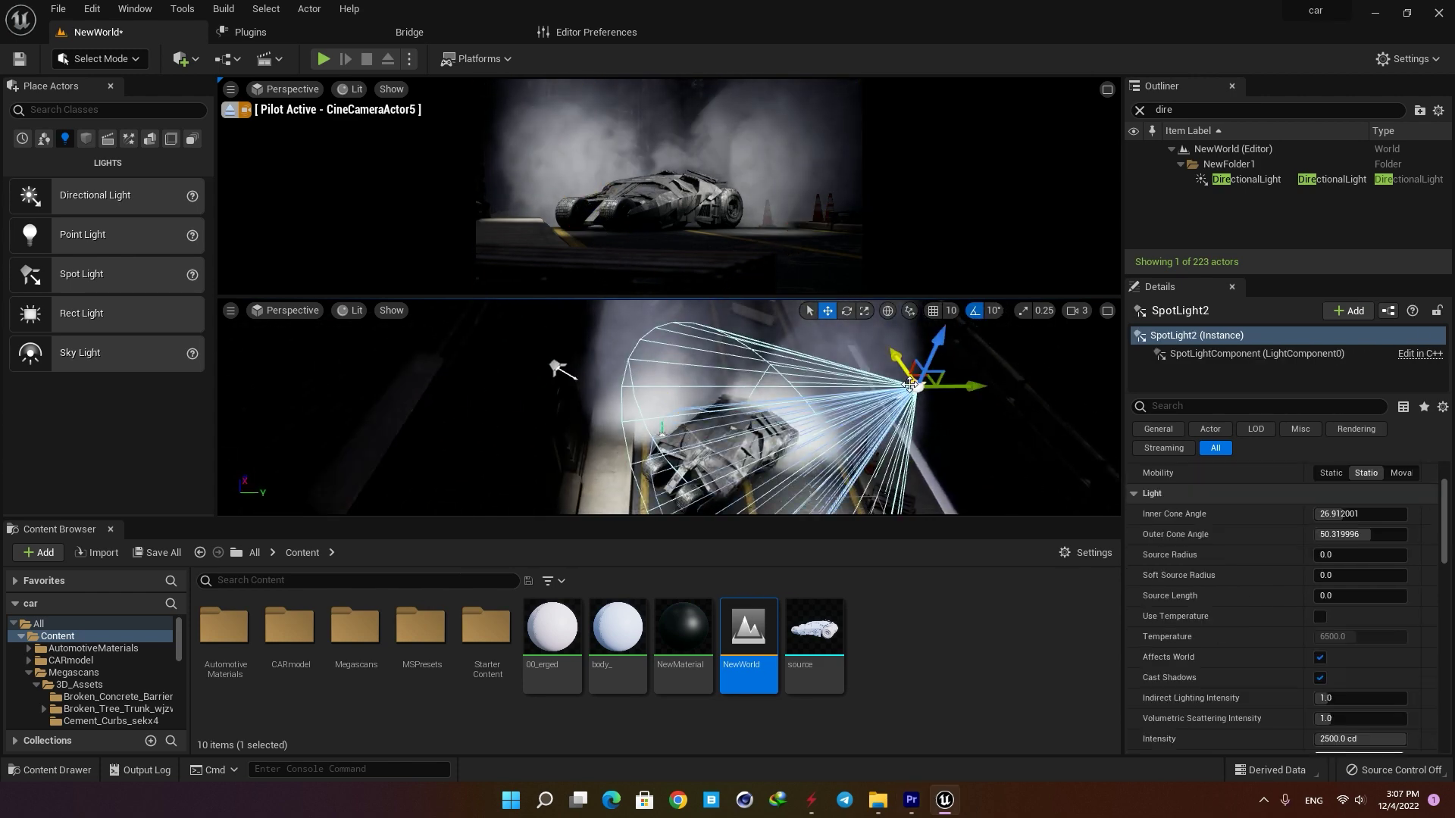
Change the light color of SpotLight2 to a blue-violet tone.
{"action": "scroll", "coordinate": [1341, 682], "scroll_direction": "down", "scroll_amount": 1}
{"action": "left_click", "coordinate": [1343, 712]}
{"action": "left_click", "coordinate": [1081, 536]}
{"action": "left_click", "coordinate": [1206, 474]}
{"action": "left_click", "coordinate": [1227, 753]}
Change the first spotlight's color to bright pink, hue about 308 and saturation about 0.86.
{"action": "left_click", "coordinate": [559, 372]}
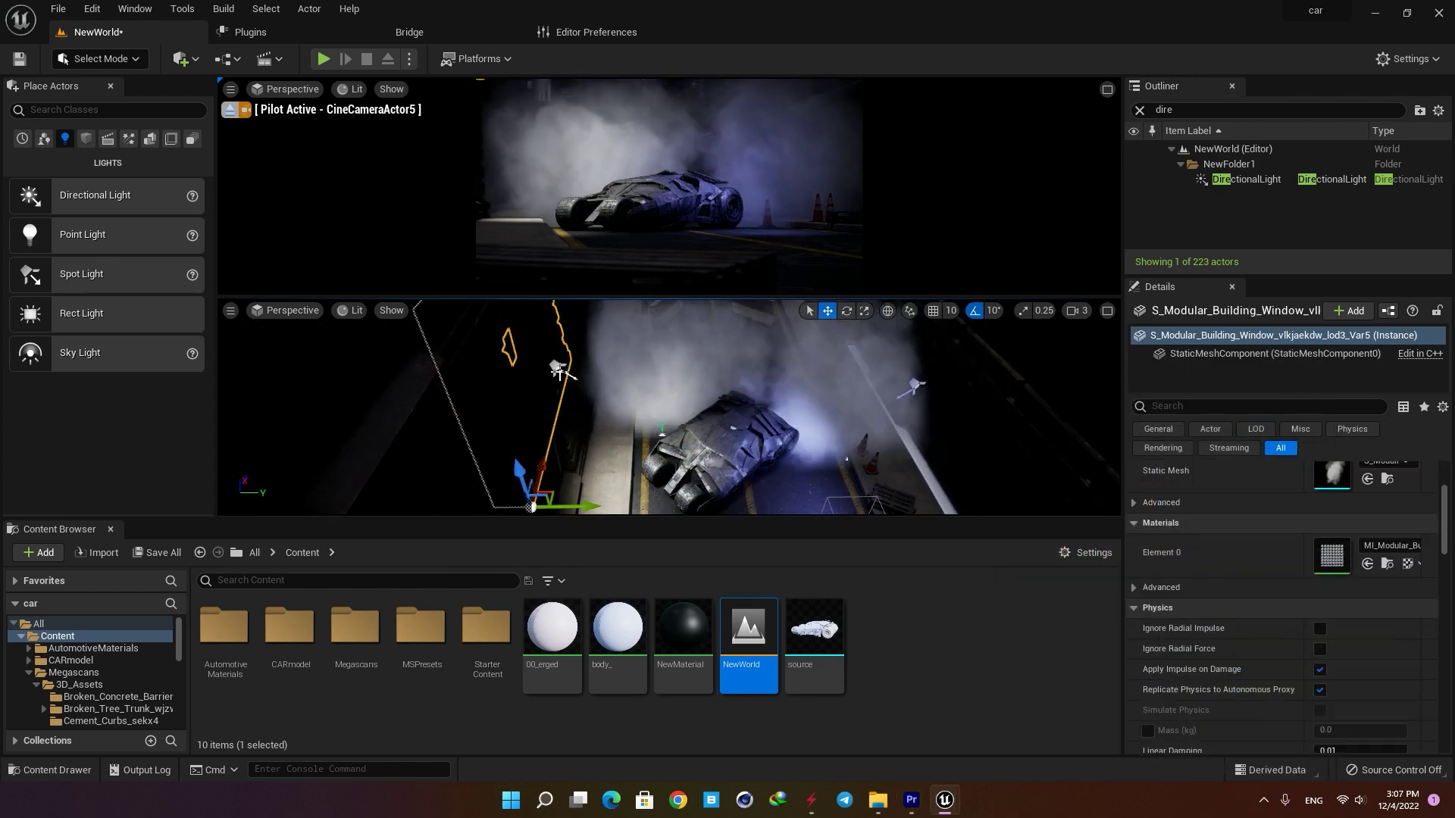
{"action": "left_click", "coordinate": [559, 372]}
{"action": "left_click", "coordinate": [1344, 712]}
{"action": "left_click", "coordinate": [1138, 471]}
{"action": "mouse_move", "coordinate": [1211, 465]}
{"action": "left_mouse_down"}
{"action": "mouse_move", "coordinate": [1210, 446]}
{"action": "mouse_move", "coordinate": [1210, 458]}
{"action": "left_mouse_up"}
{"action": "left_click", "coordinate": [1247, 753]}
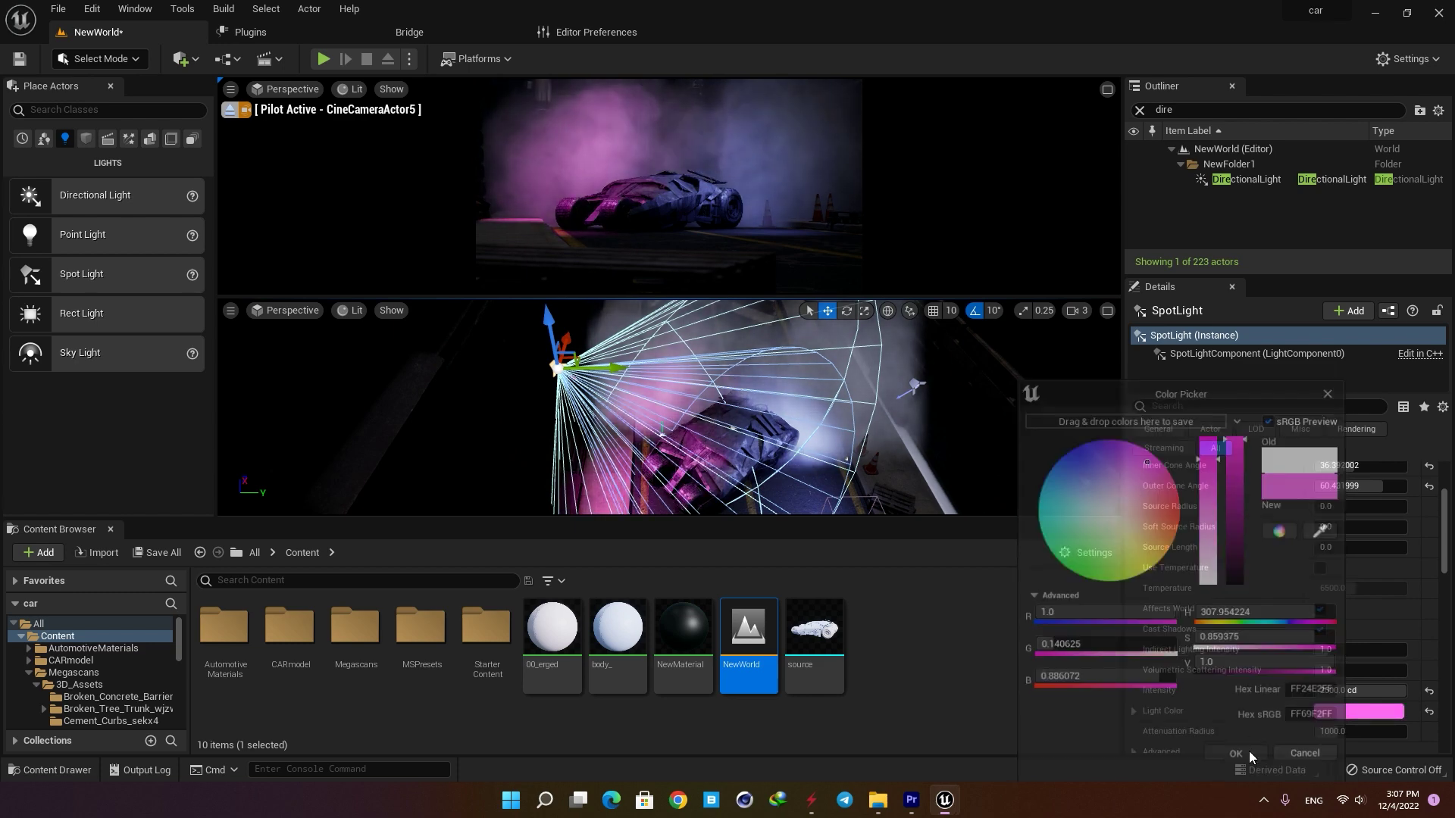
Check the pink and blue lighting in the maximized camera view and restore the two-viewport layout.
{"action": "scroll", "coordinate": [1243, 682], "scroll_direction": "up", "scroll_amount": 1}
{"action": "left_click", "coordinate": [709, 228]}
{"action": "left_click", "coordinate": [1107, 90]}
{"action": "left_click", "coordinate": [394, 235]}
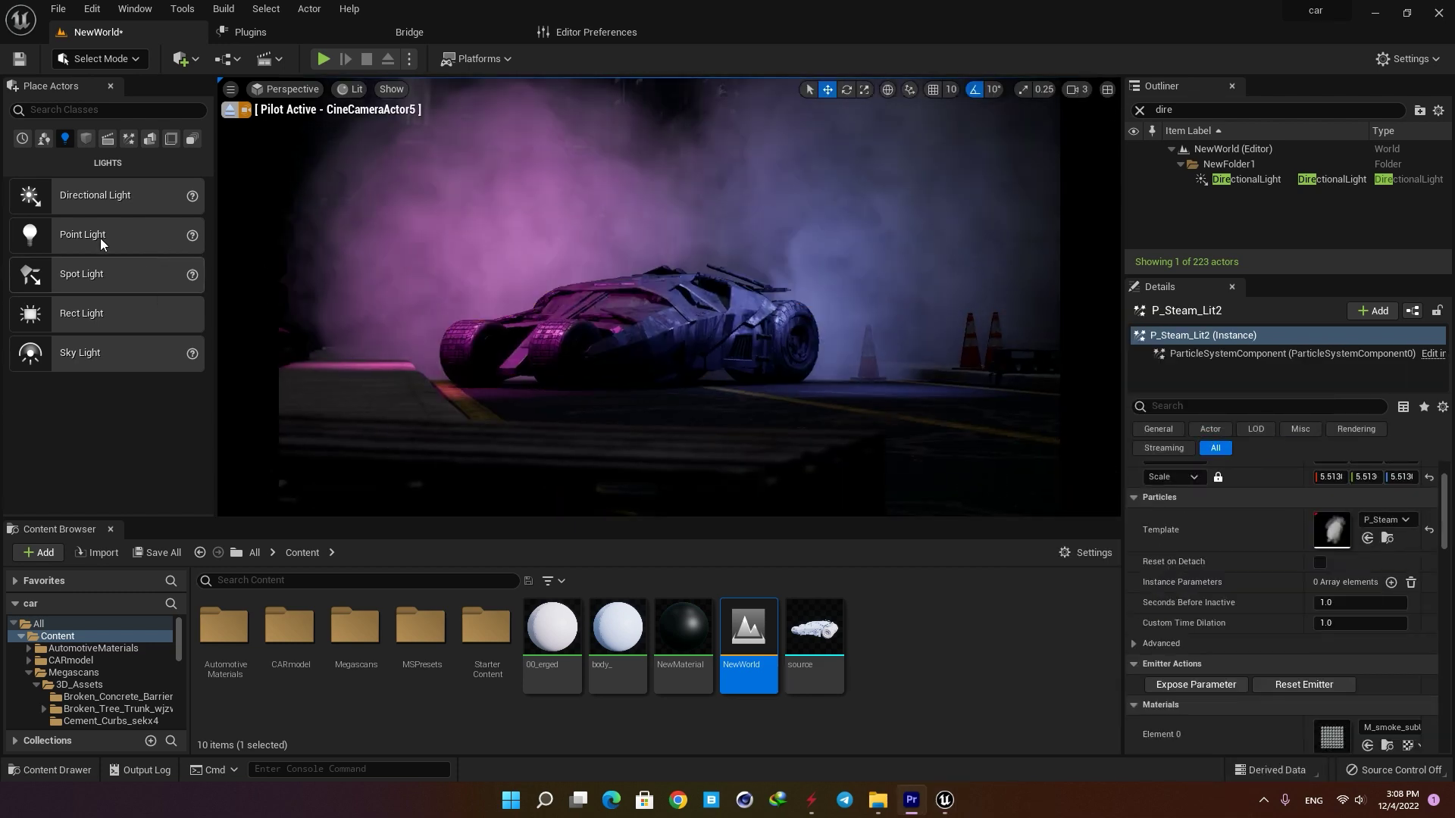
{"action": "left_click", "coordinate": [1107, 92]}
Raise the intensity of the blue SpotLight2 and set the pink spotlight's intensity to 4500 cd.
{"action": "left_click", "coordinate": [788, 363]}
{"action": "left_click", "coordinate": [1356, 690]}
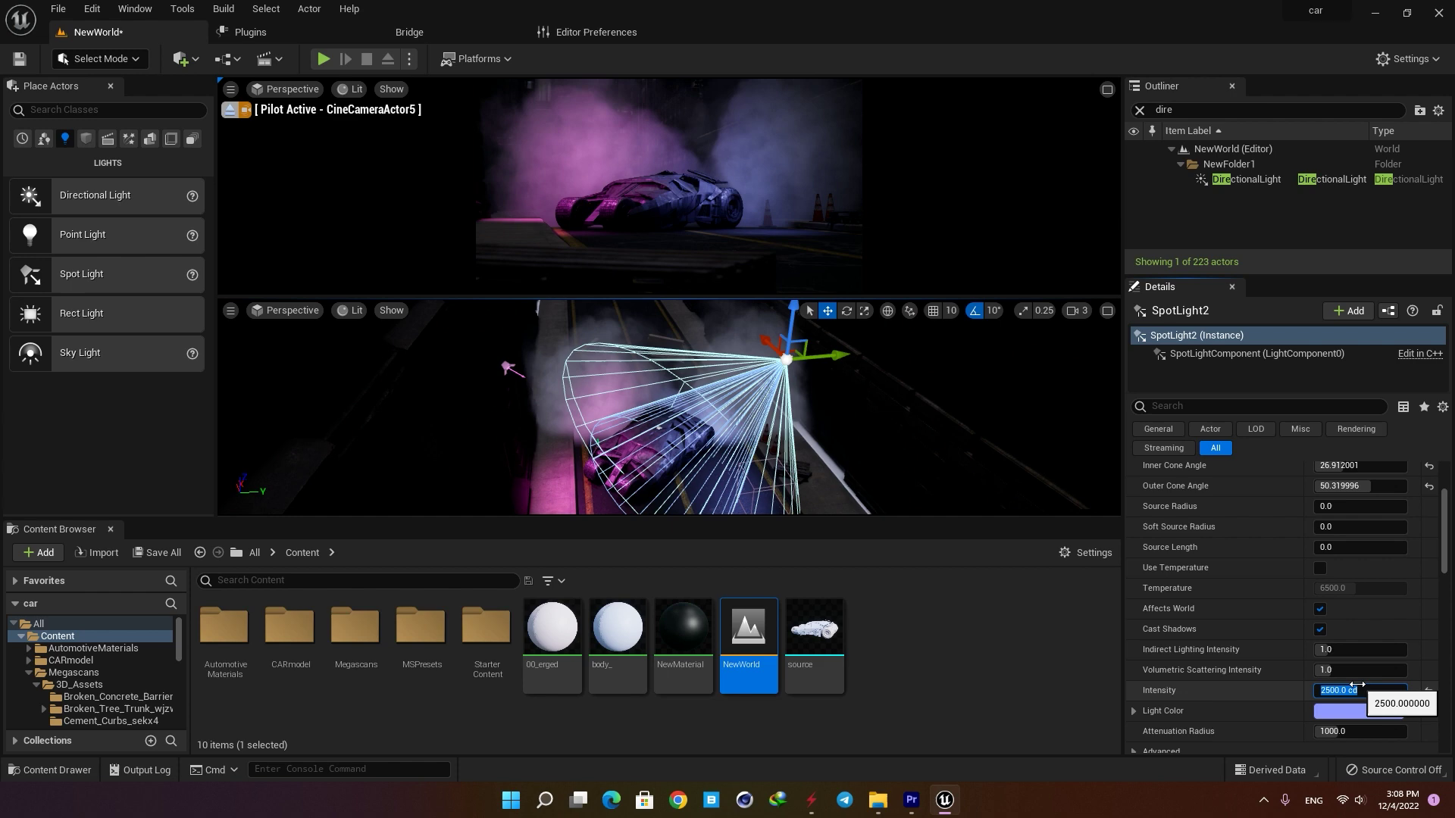
{"action": "left_click", "coordinate": [506, 369]}
{"action": "left_click", "coordinate": [1356, 690]}
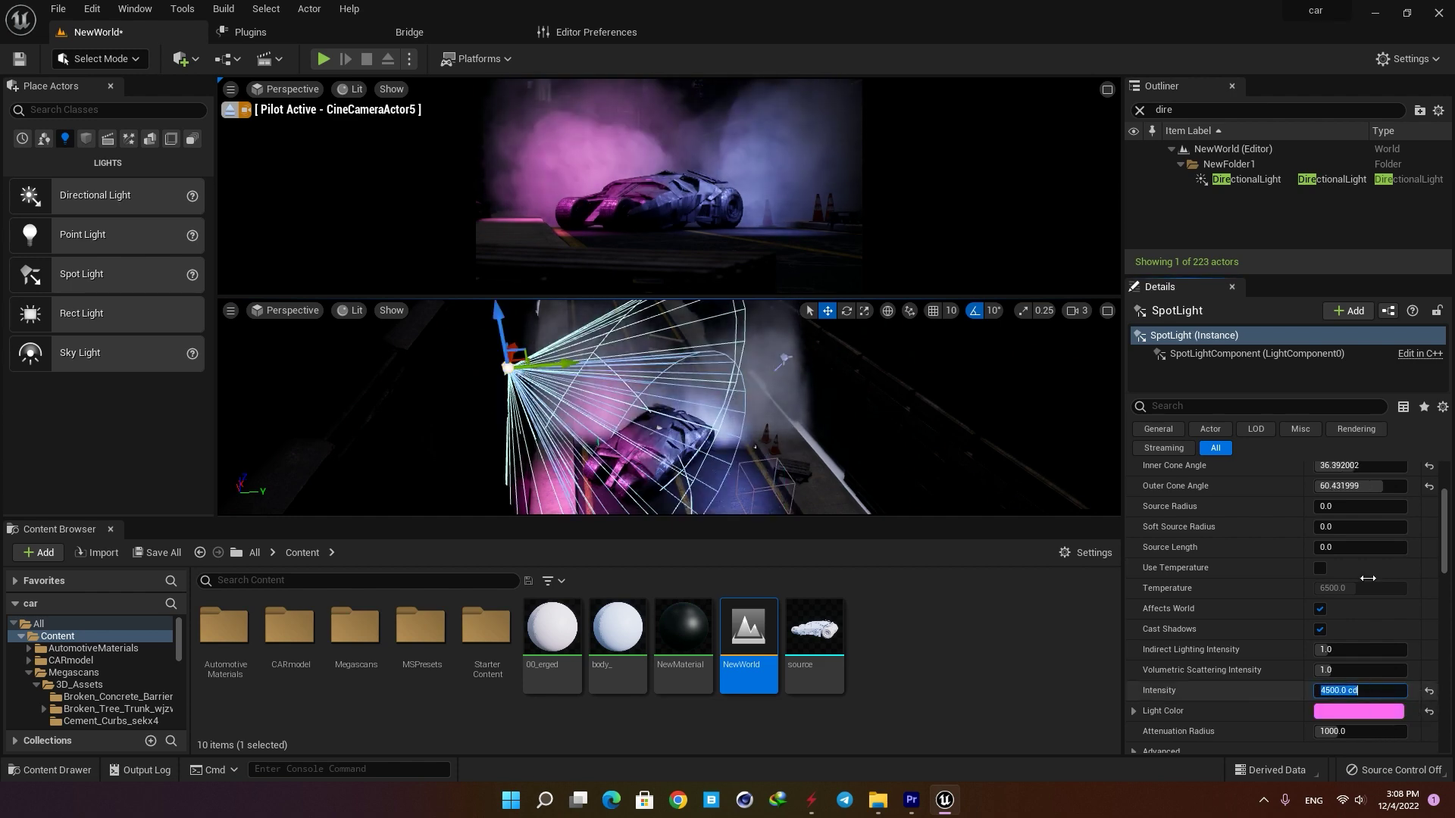
Adjust the DirectionalLight's intensity for the camera shot.
{"action": "left_click", "coordinate": [1333, 179]}
{"action": "left_click", "coordinate": [1336, 700]}
{"action": "left_click", "coordinate": [733, 381]}
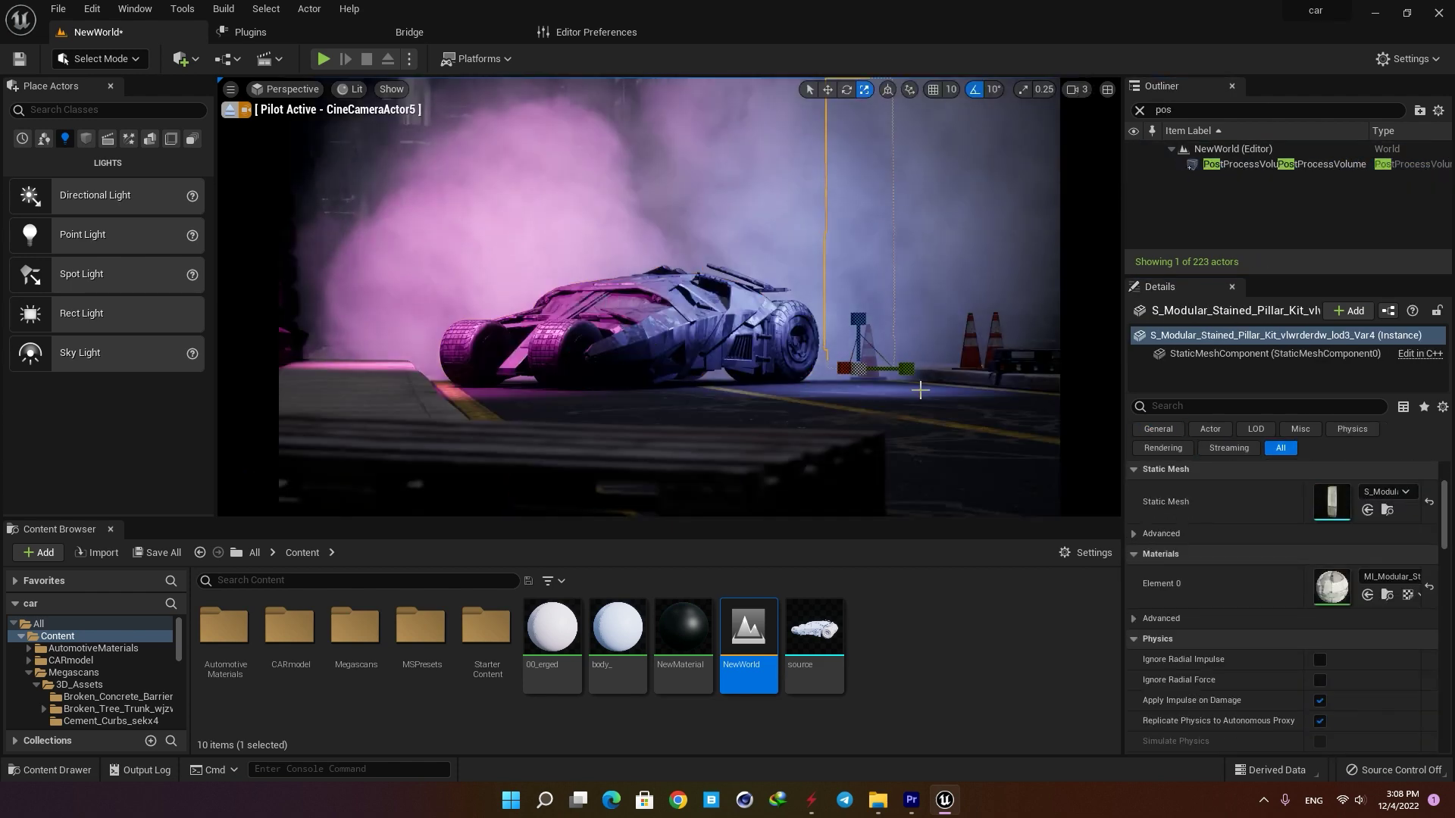
Examine the lit camera shot in a fullscreen viewport with the editor gizmos and icons hidden.
{"action": "left_click", "coordinate": [942, 419]}
{"action": "key", "text": "g"}
{"action": "key", "text": "F11"}
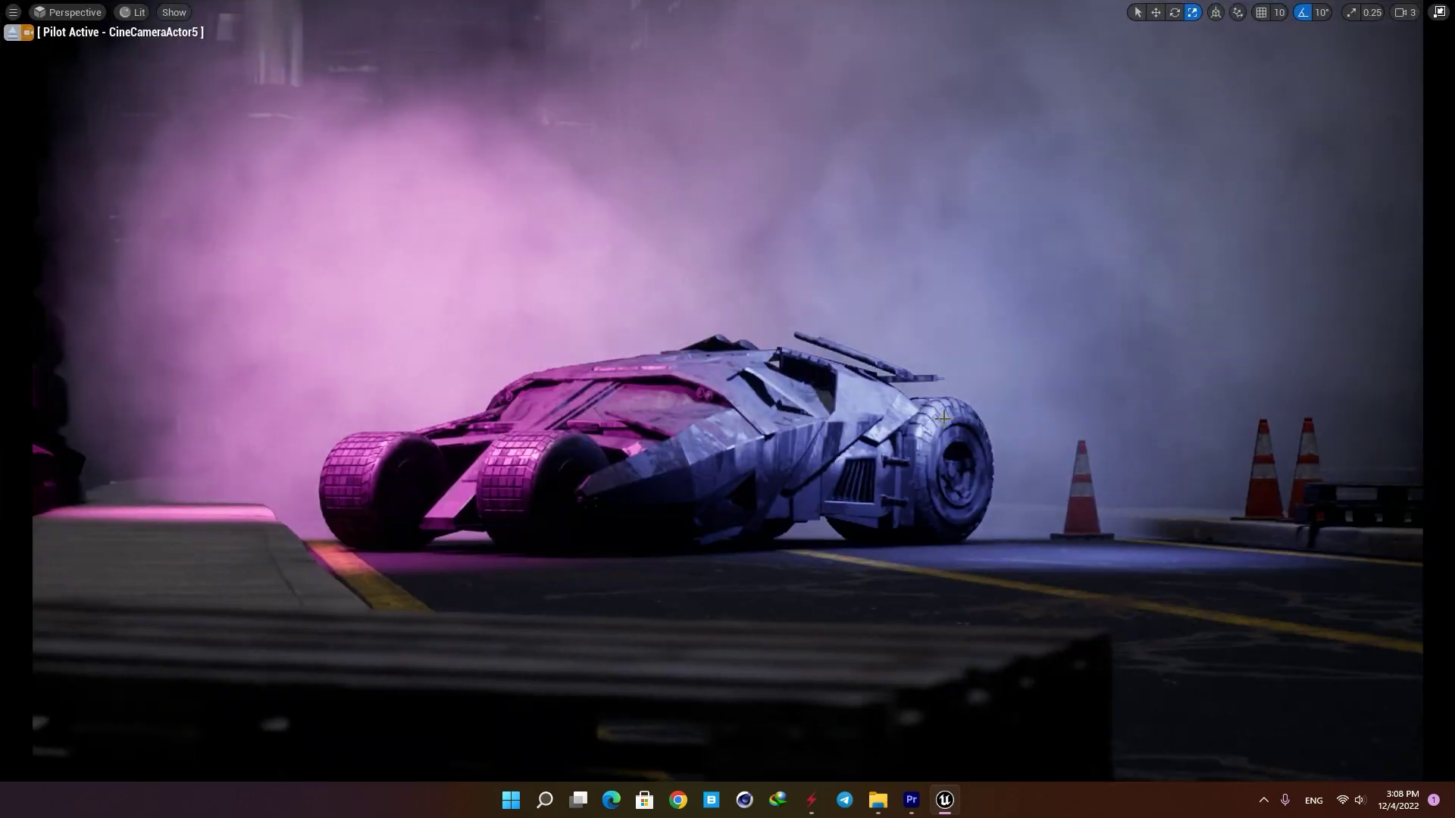
{"action": "key", "text": "F11"}
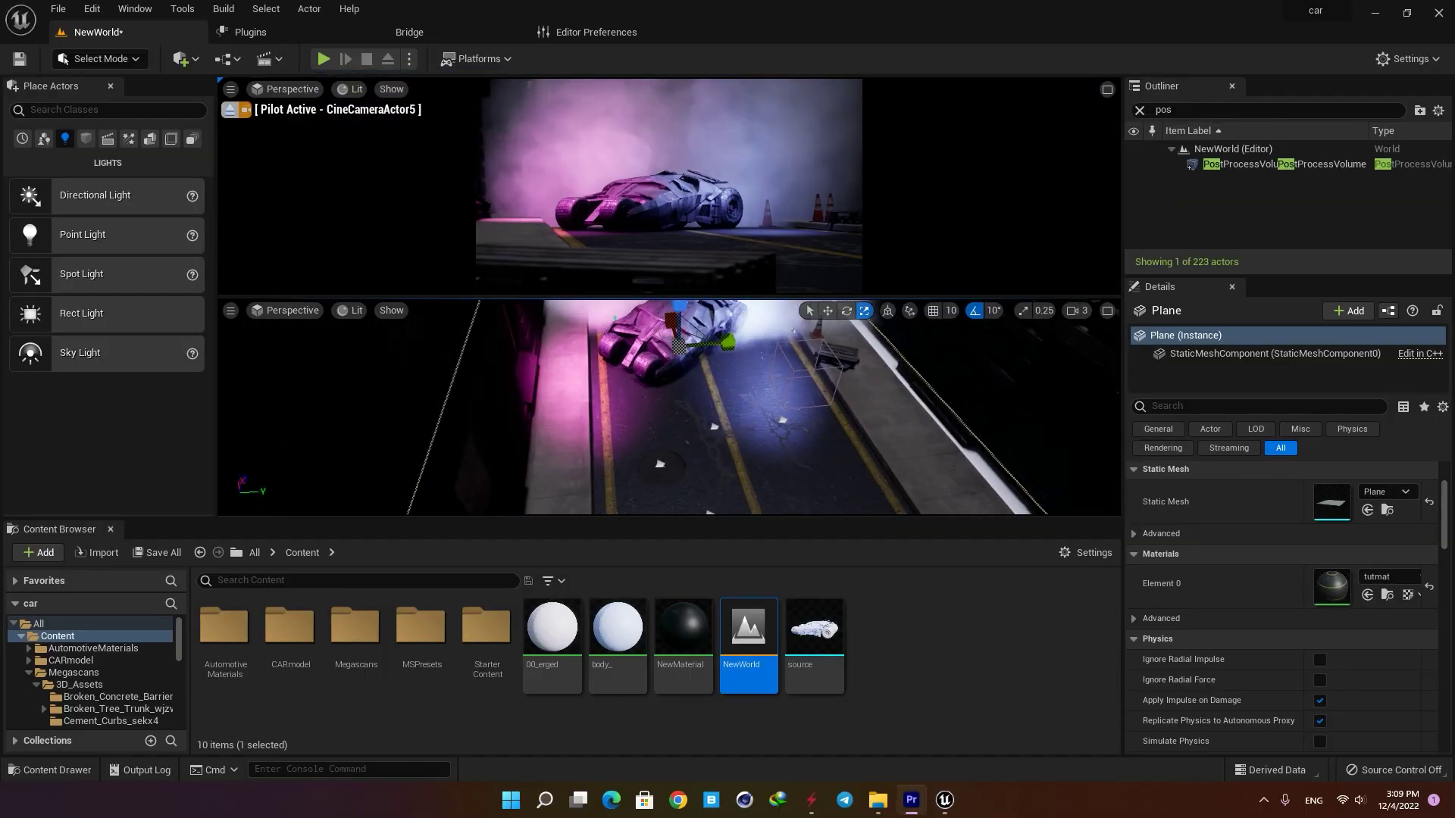
Add a point light on the road beside the car, with intensity about 57 cd and attenuation radius about 1217.
{"action": "right_click_drag", "start_coordinate": [784, 402], "coordinate": [786, 401]}
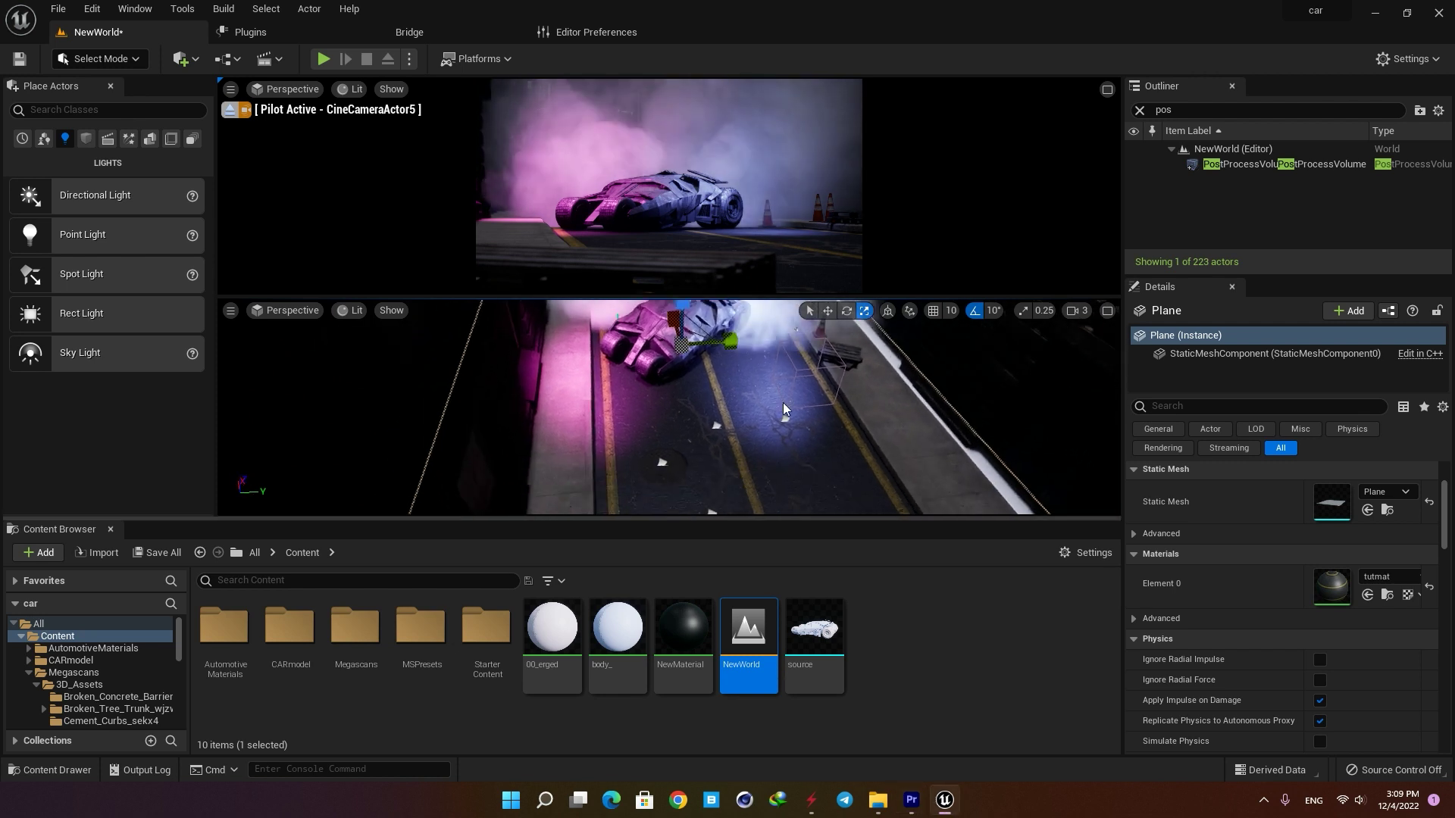
{"action": "key", "text": "l"}
{"action": "left_click", "coordinate": [758, 402]}
{"action": "key", "text": "e"}
{"action": "key", "text": "w"}
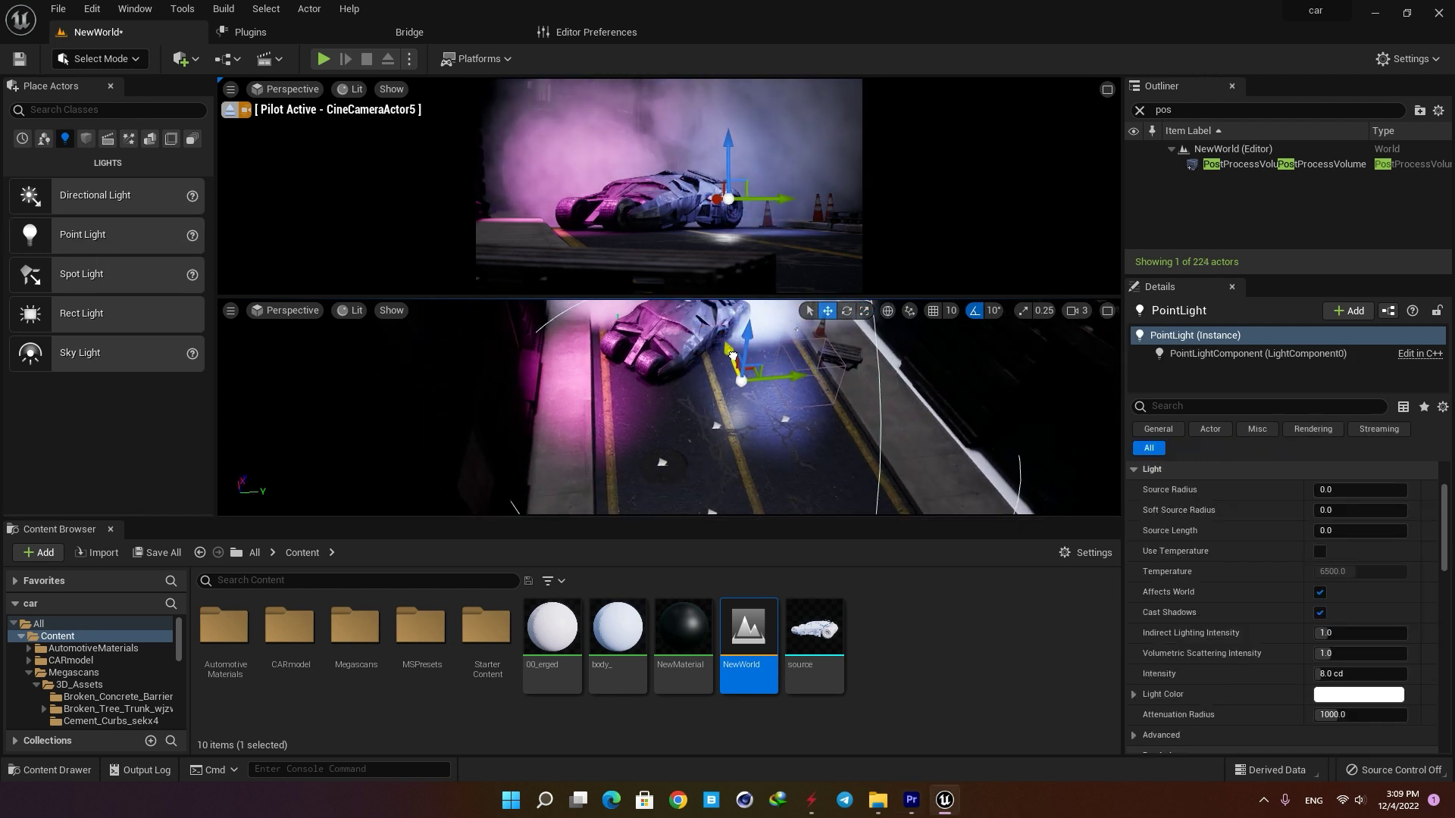
{"action": "left_click_drag", "start_coordinate": [742, 384], "coordinate": [766, 366]}
{"action": "key", "text": "w"}
{"action": "left_click_drag", "start_coordinate": [1327, 674], "coordinate": [1368, 674]}
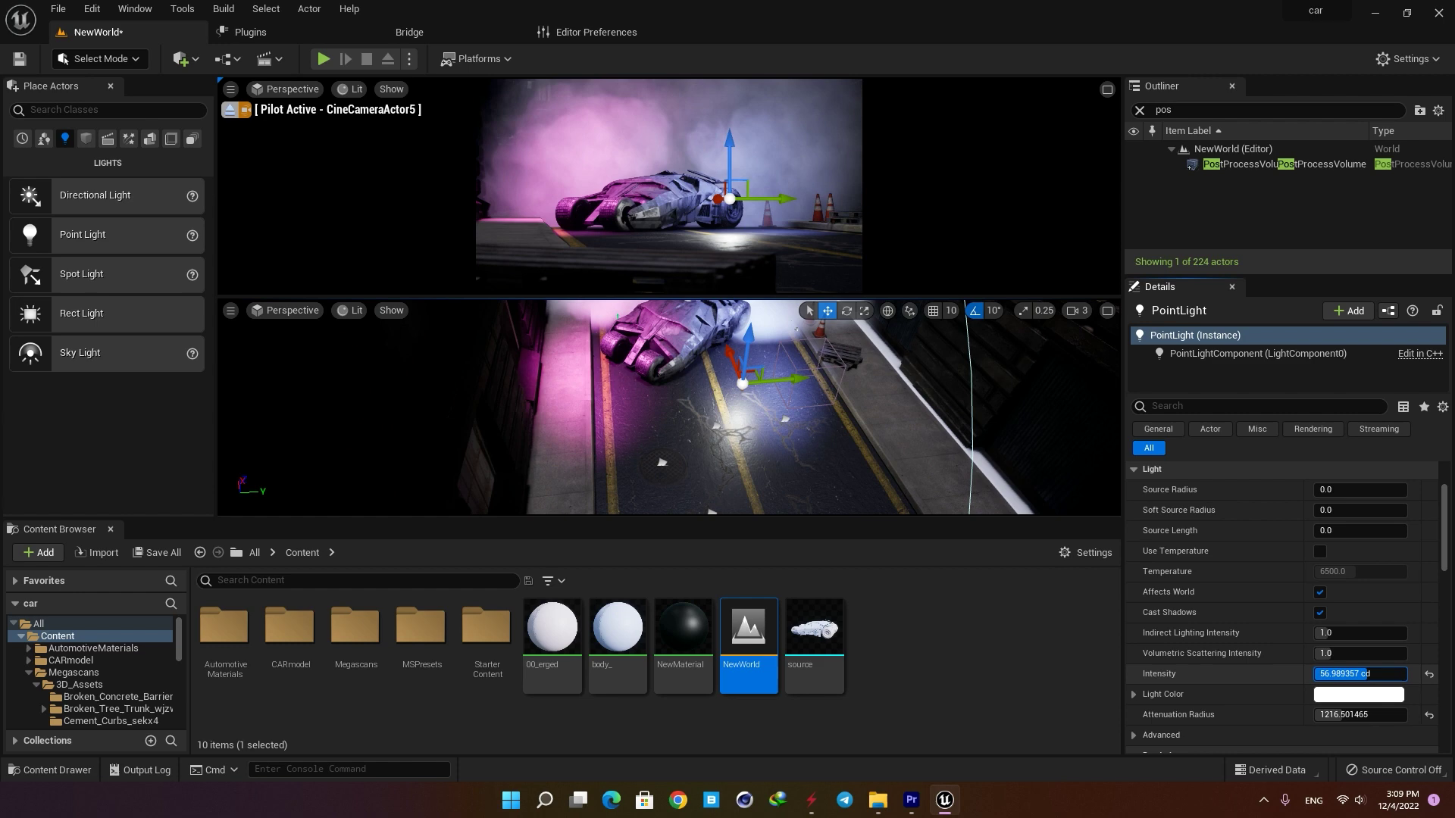
Raise the point light above the road and place a duplicate of it farther across the street.
{"action": "mouse_move", "coordinate": [746, 341]}
{"action": "left_mouse_down"}
{"action": "mouse_move", "coordinate": [762, 277]}
{"action": "mouse_move", "coordinate": [751, 317]}
{"action": "left_mouse_up"}
{"action": "right_click_drag", "start_coordinate": [739, 387], "coordinate": [740, 349]}
{"action": "left_click_drag", "start_coordinate": [739, 387], "coordinate": [678, 352], "text": "alt"}
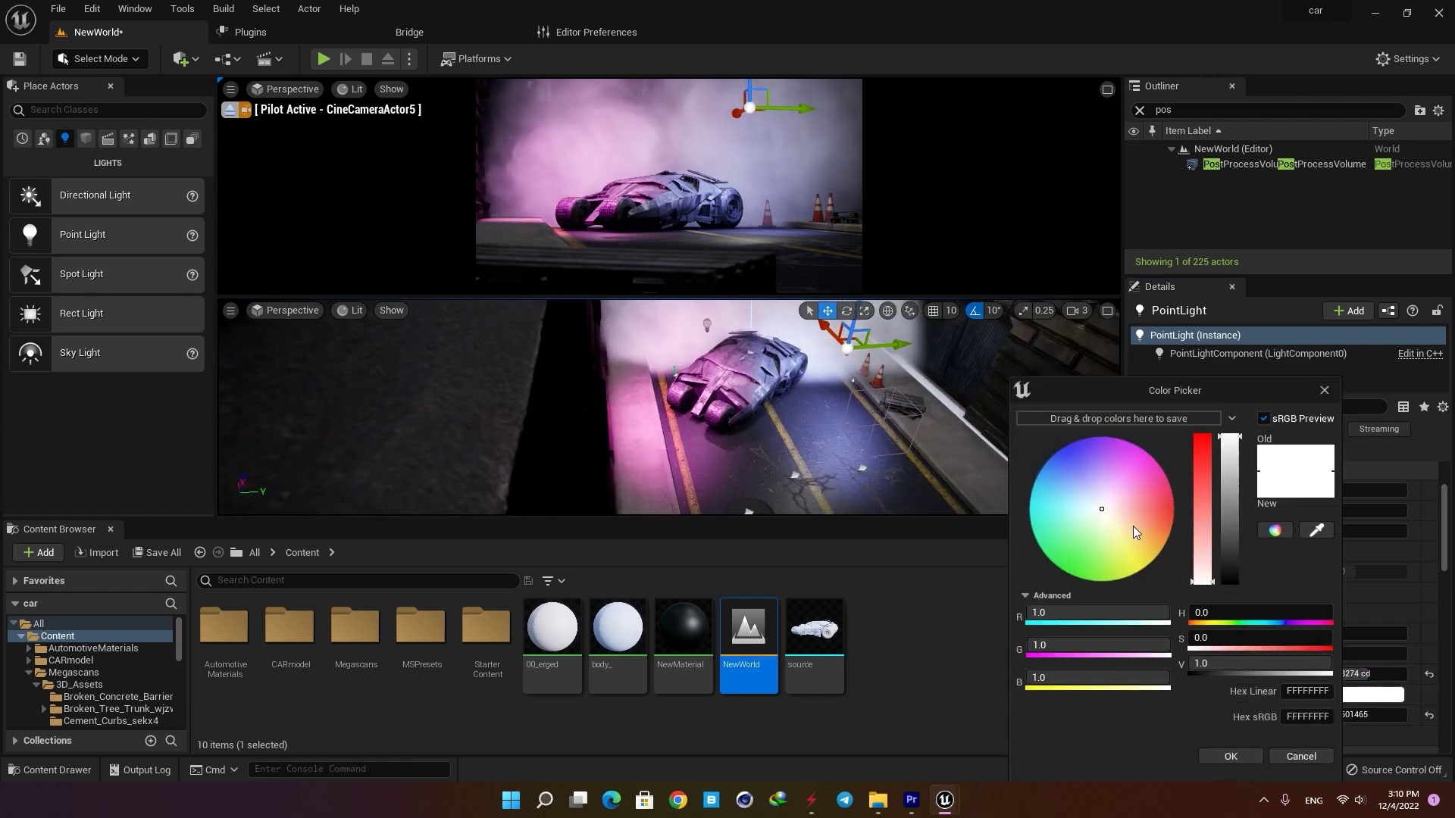
Change the PointLight's color to a soft blue, hue about 239 and saturation about 0.65.
{"action": "left_click", "coordinate": [1118, 523]}
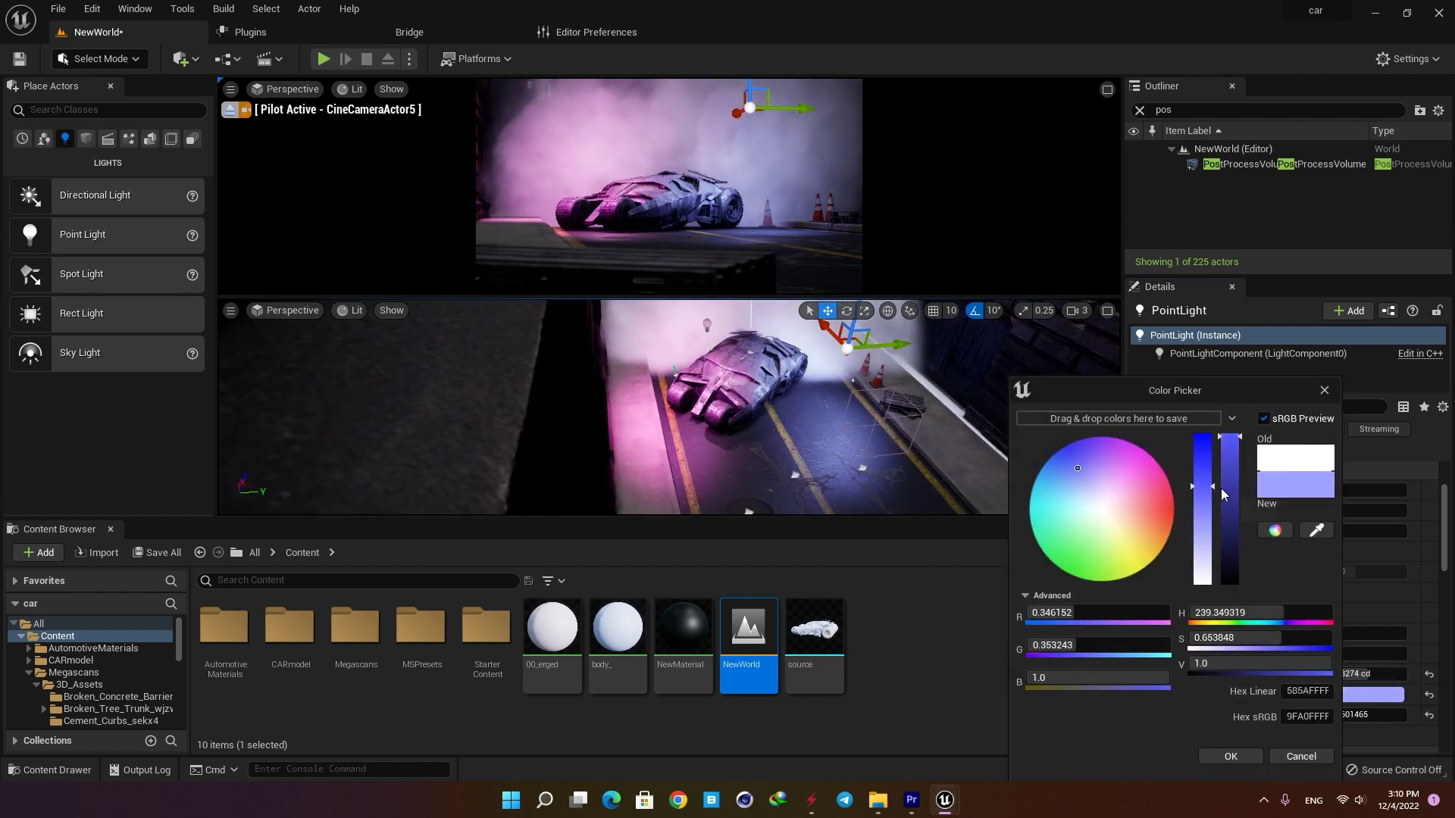
{"action": "left_click", "coordinate": [1357, 769]}
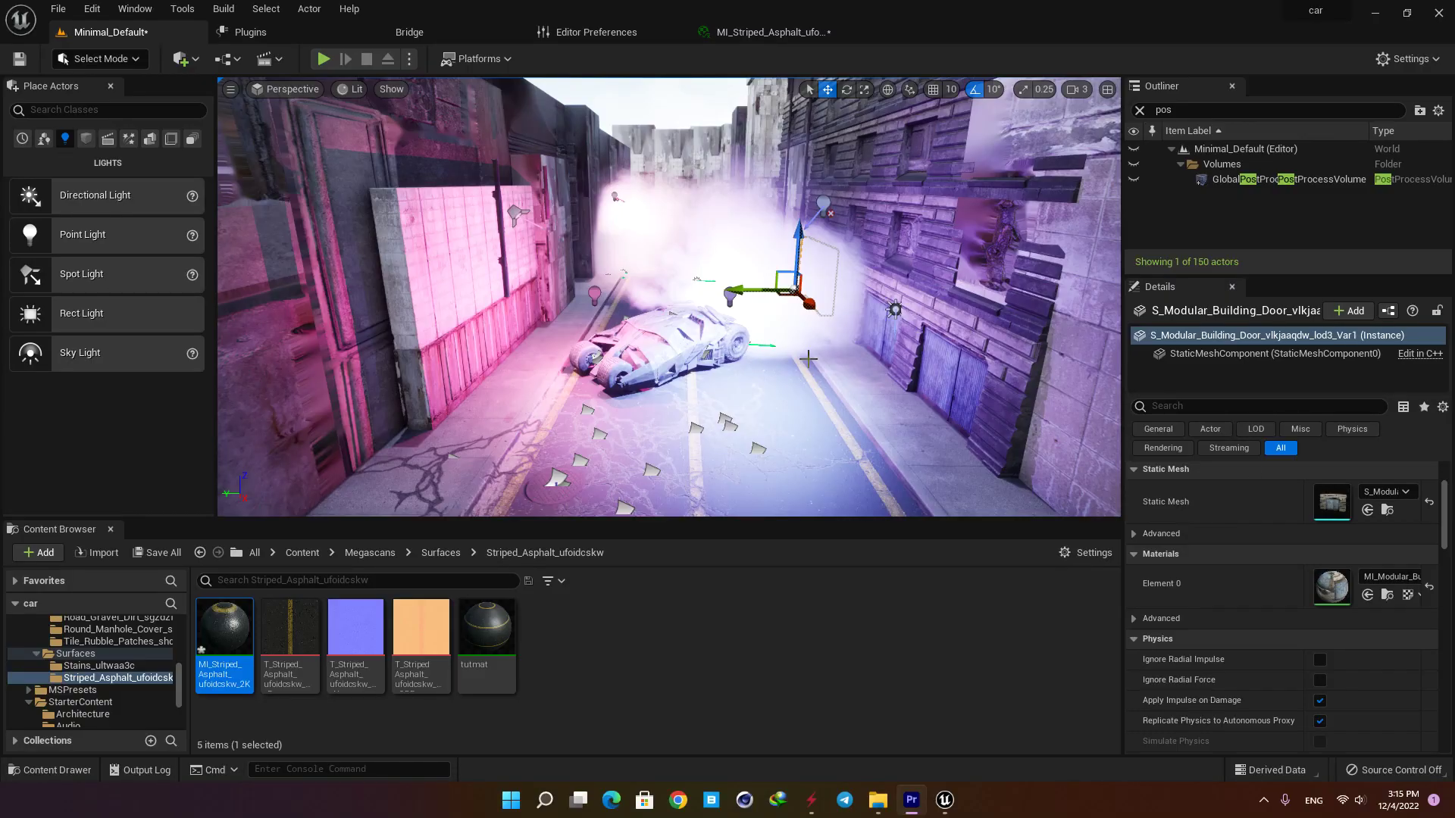
{"action": "right_click_drag", "start_coordinate": [669, 296], "coordinate": [740, 281]}
{"action": "key", "text": "s"}
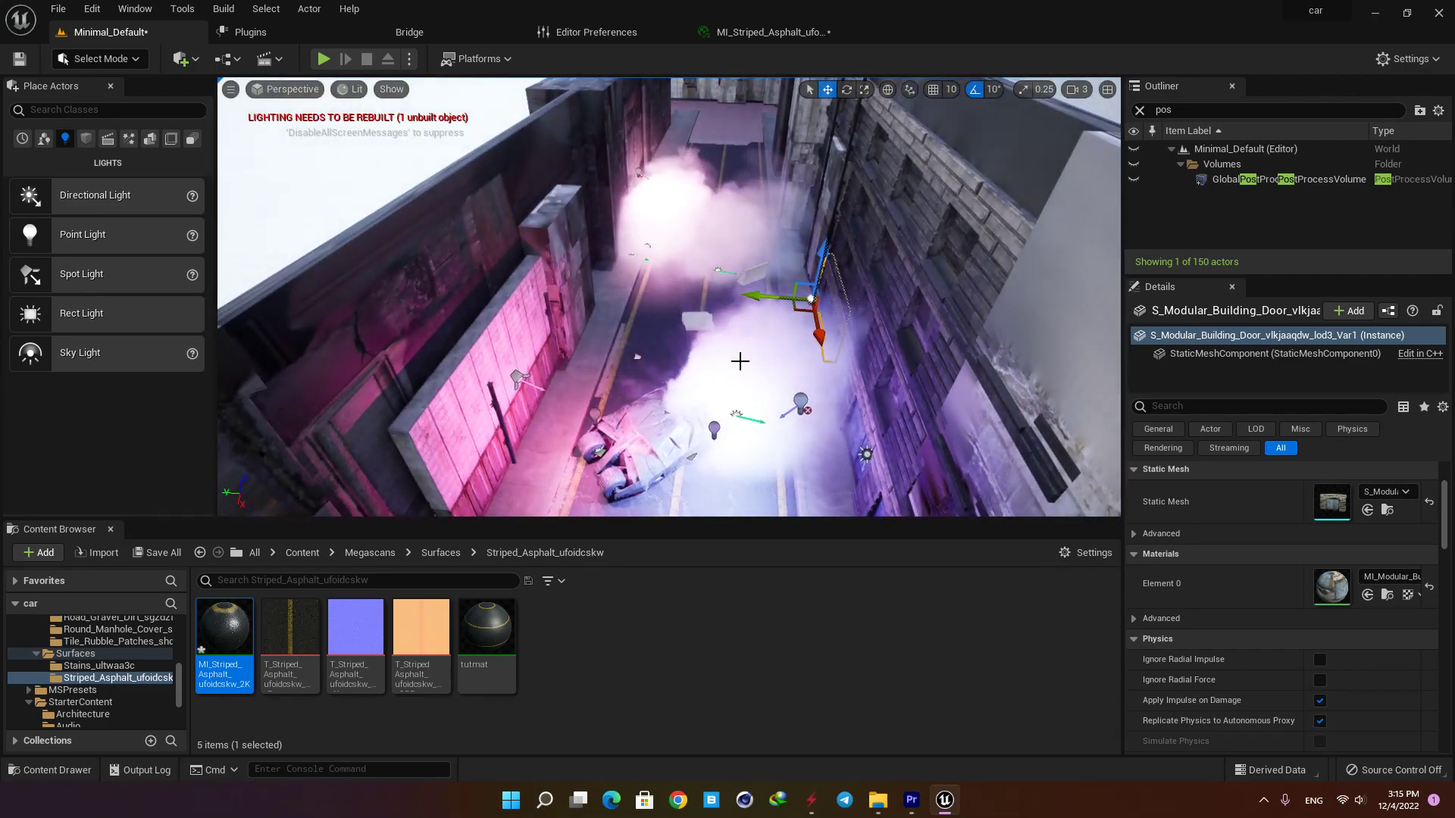
Inspect the lights, building pieces and wooden pallets placed along the street around the car.
{"action": "left_click", "coordinate": [716, 299]}
{"action": "left_click", "coordinate": [627, 239]}
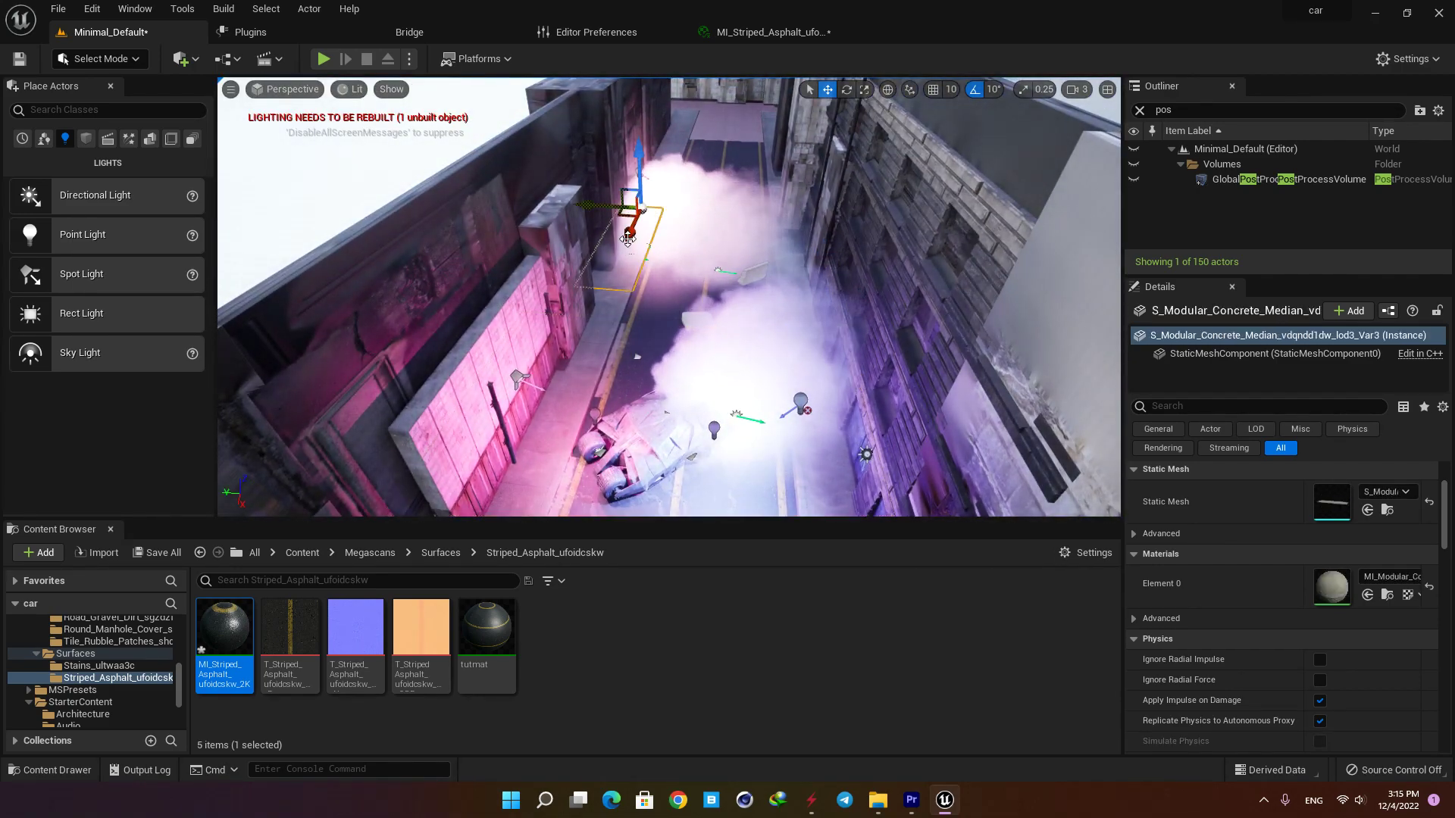
{"action": "left_click", "coordinate": [517, 377]}
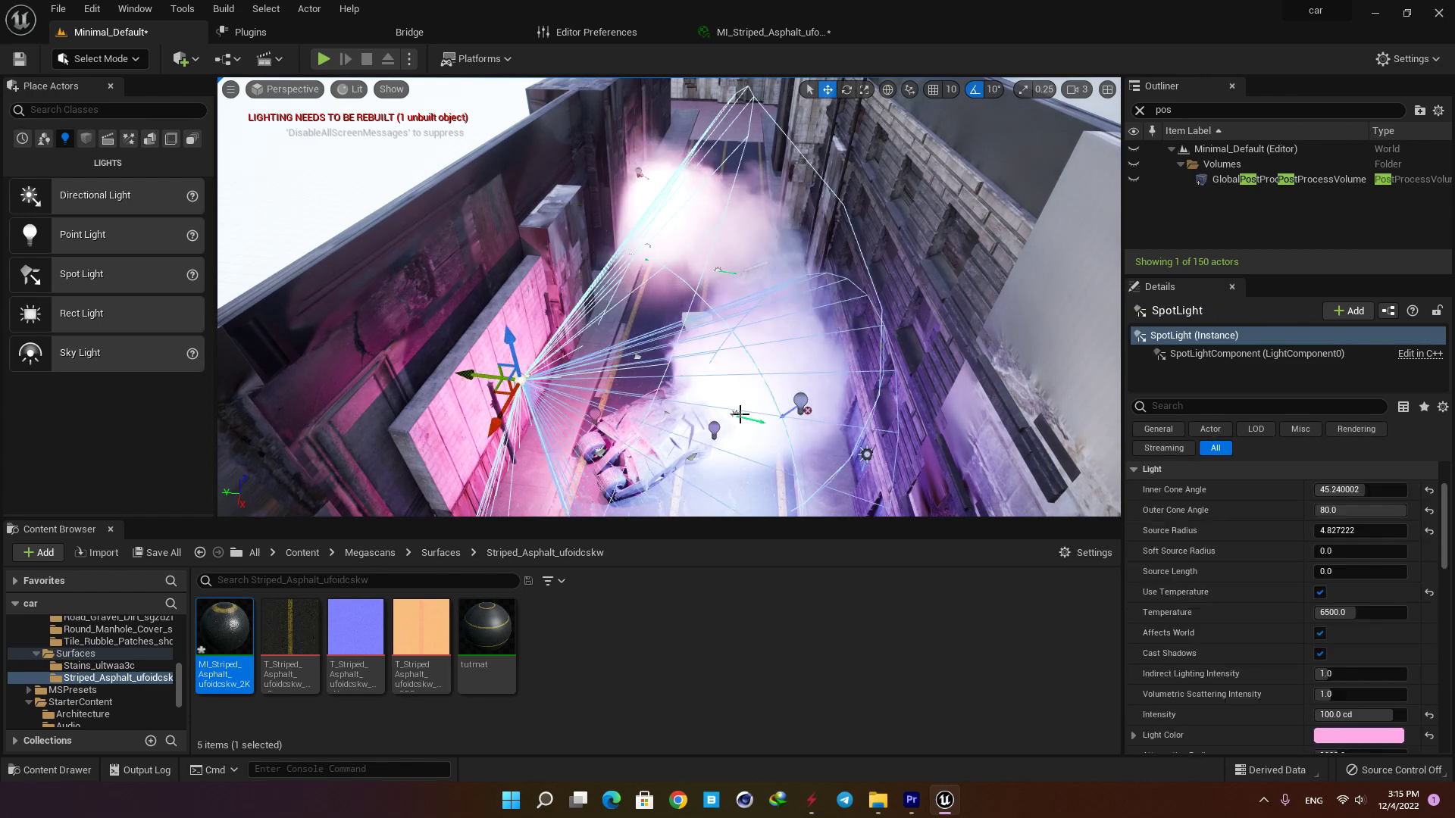
{"action": "left_click", "coordinate": [796, 403]}
{"action": "right_click_drag", "start_coordinate": [682, 357], "coordinate": [621, 410]}
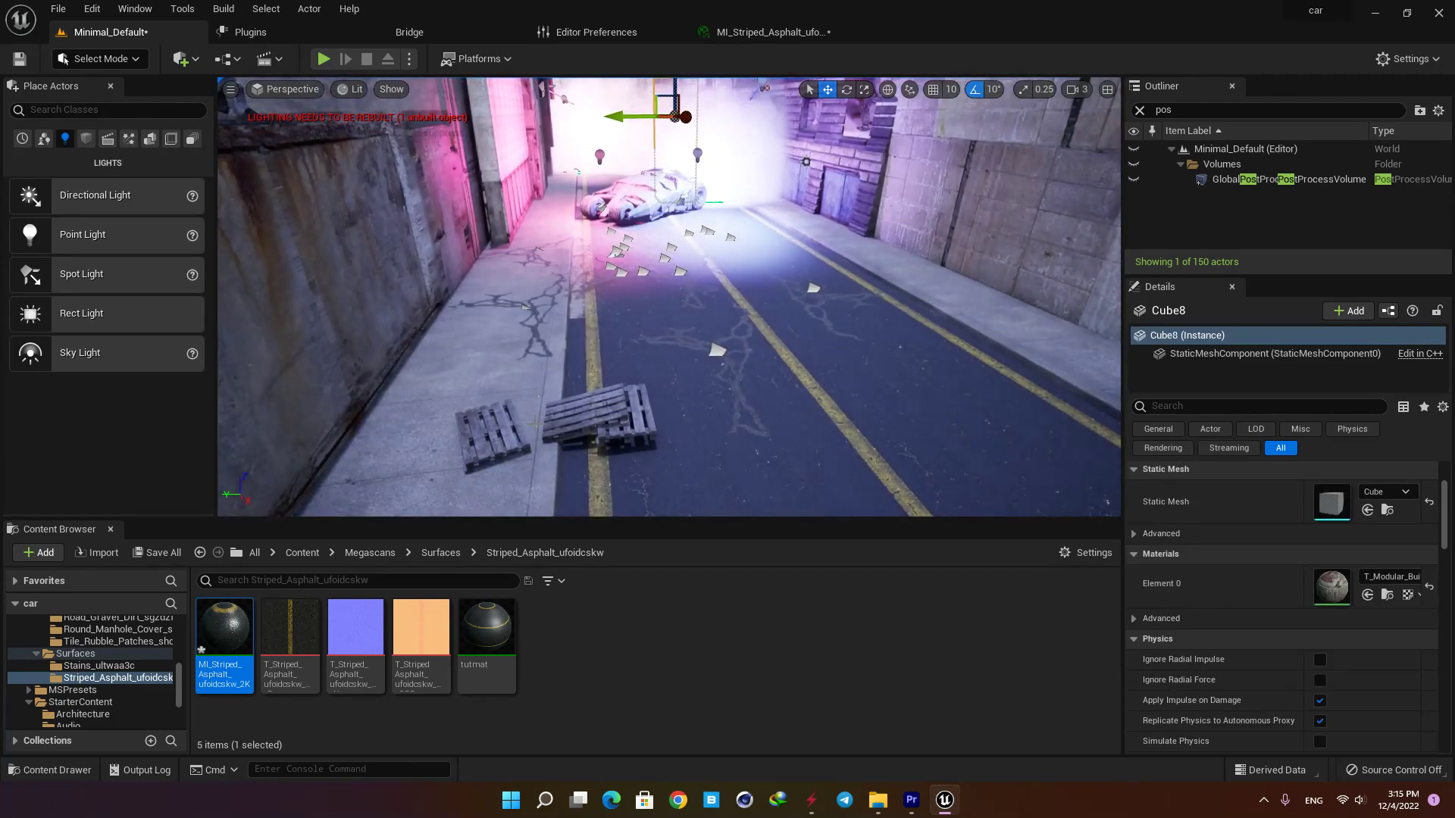
{"action": "left_click", "coordinate": [599, 409]}
{"action": "key", "text": "f"}
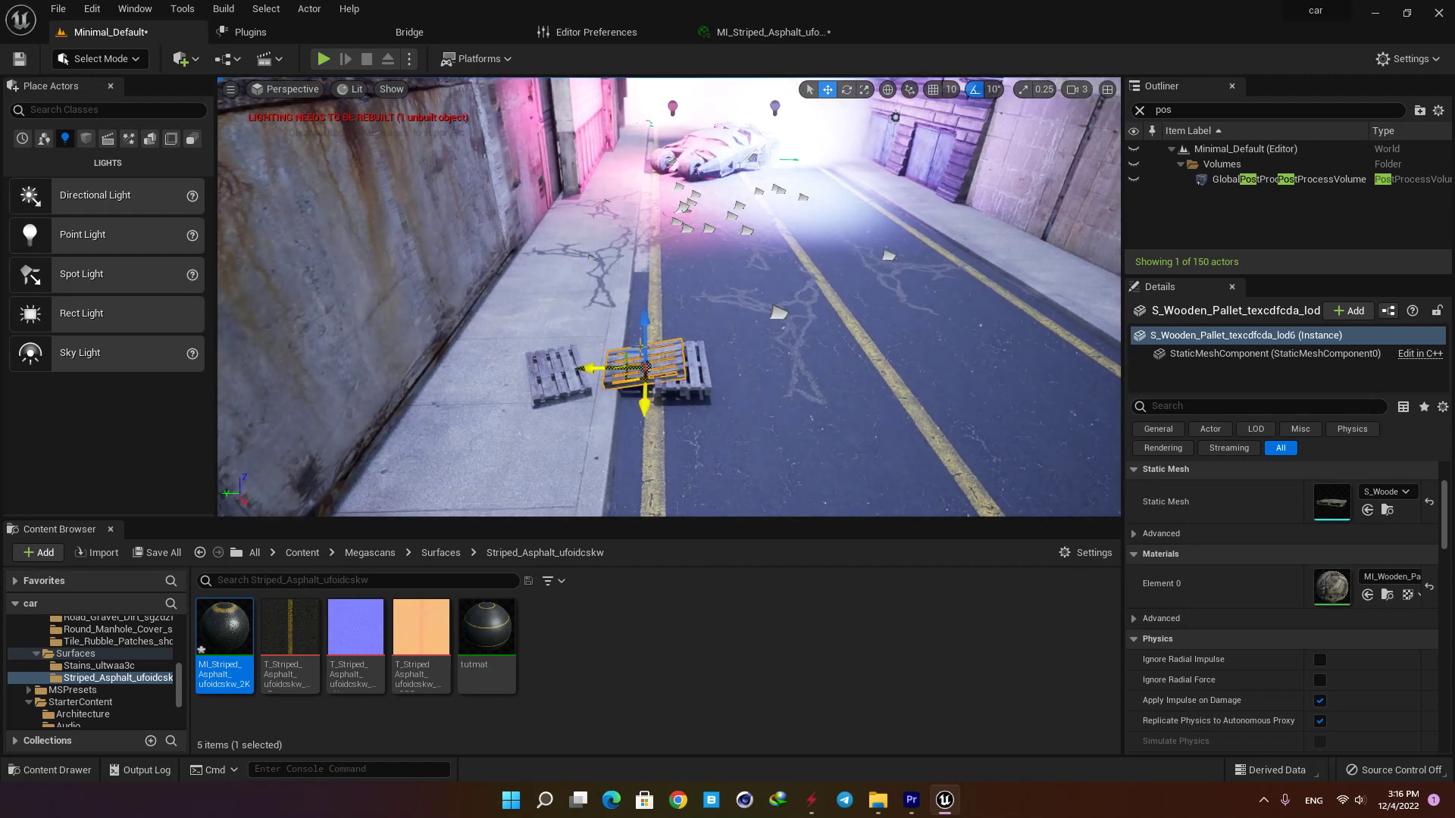
View the shot through CineCameraActor1 and hide the editor icons to check the framing.
{"action": "left_click", "coordinate": [288, 89]}
{"action": "left_click", "coordinate": [334, 259]}
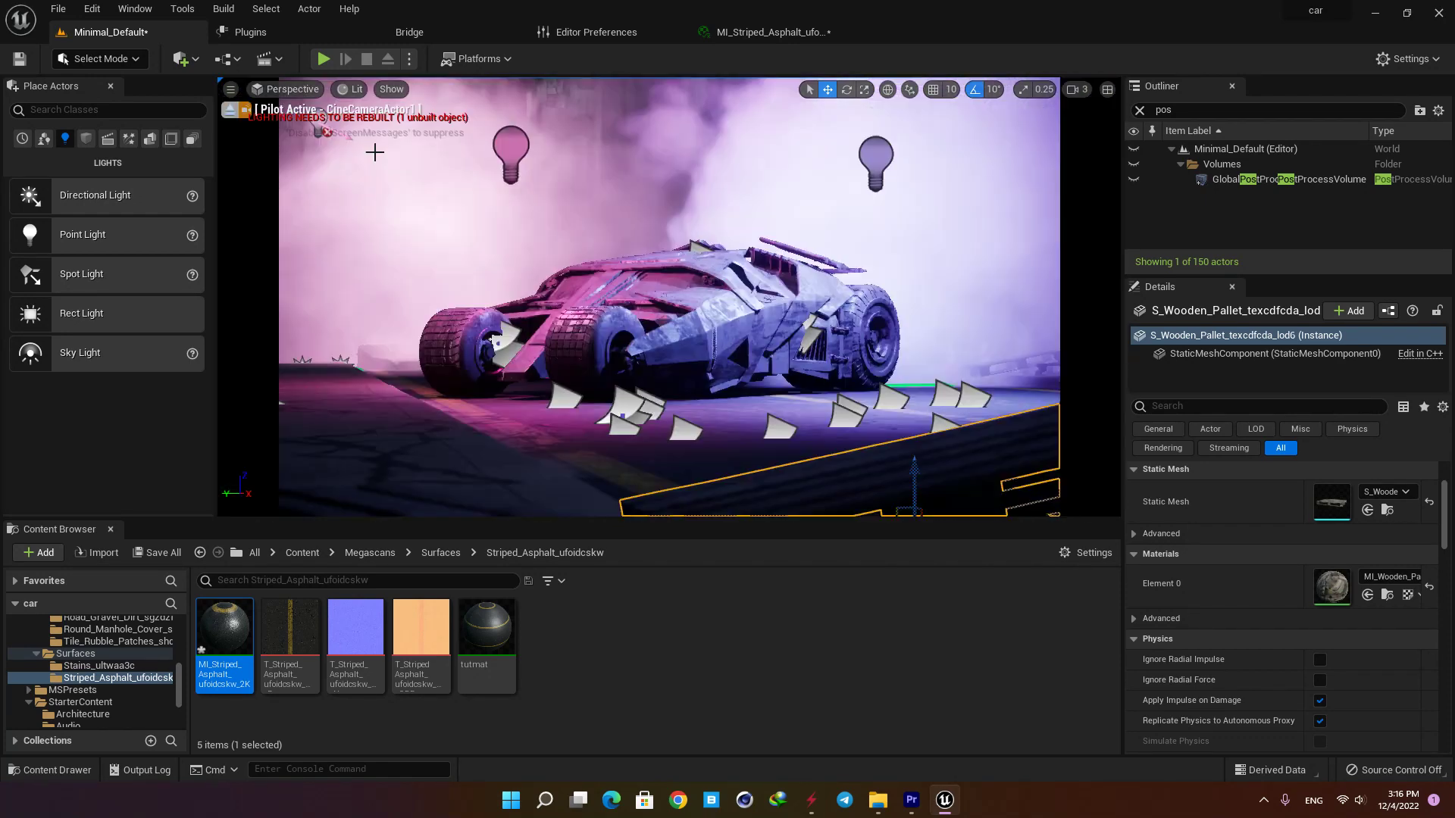
{"action": "left_click", "coordinate": [918, 328]}
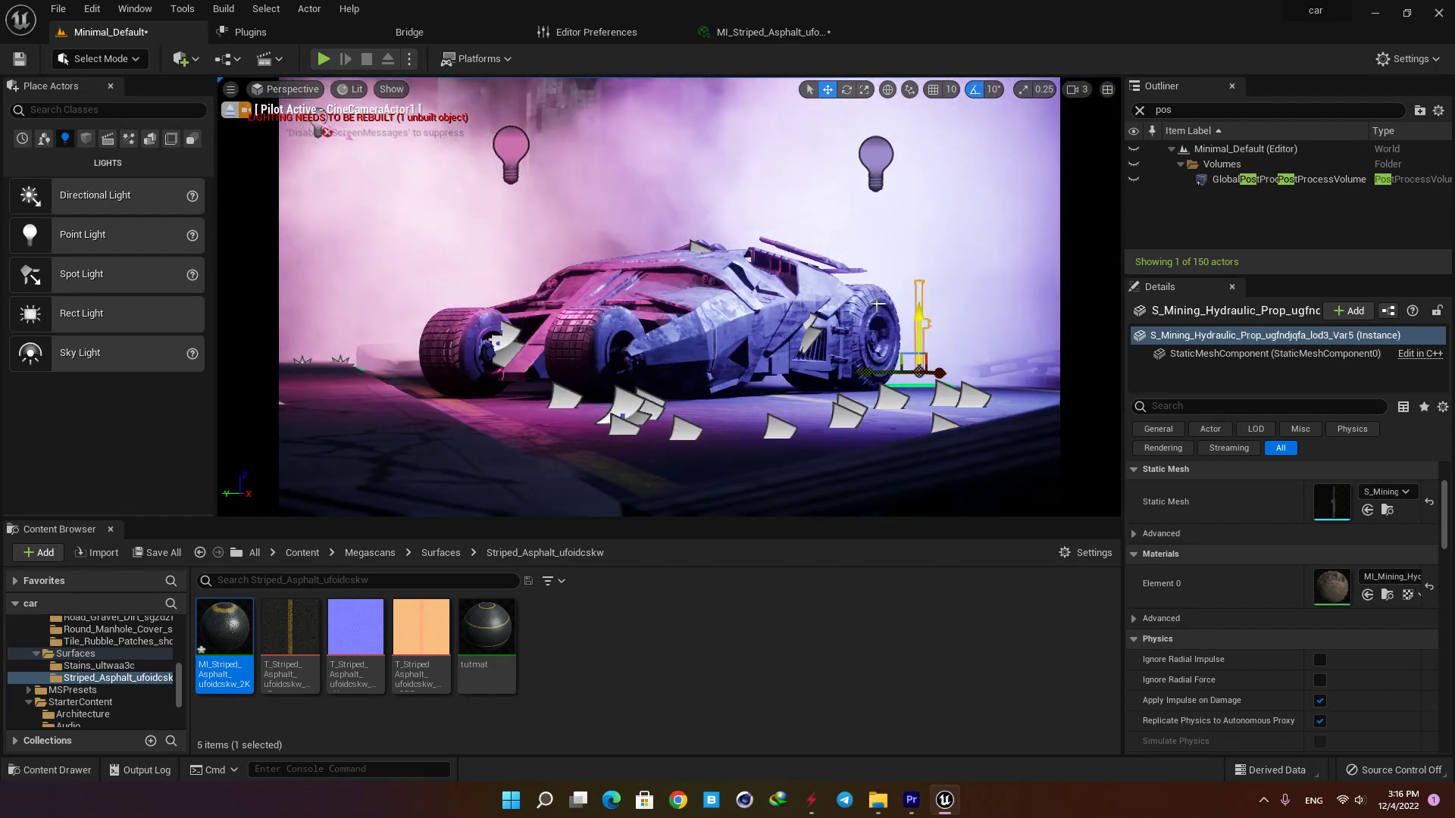
{"action": "key", "text": "g"}
{"action": "key", "text": "g"}
{"action": "key", "text": "g"}
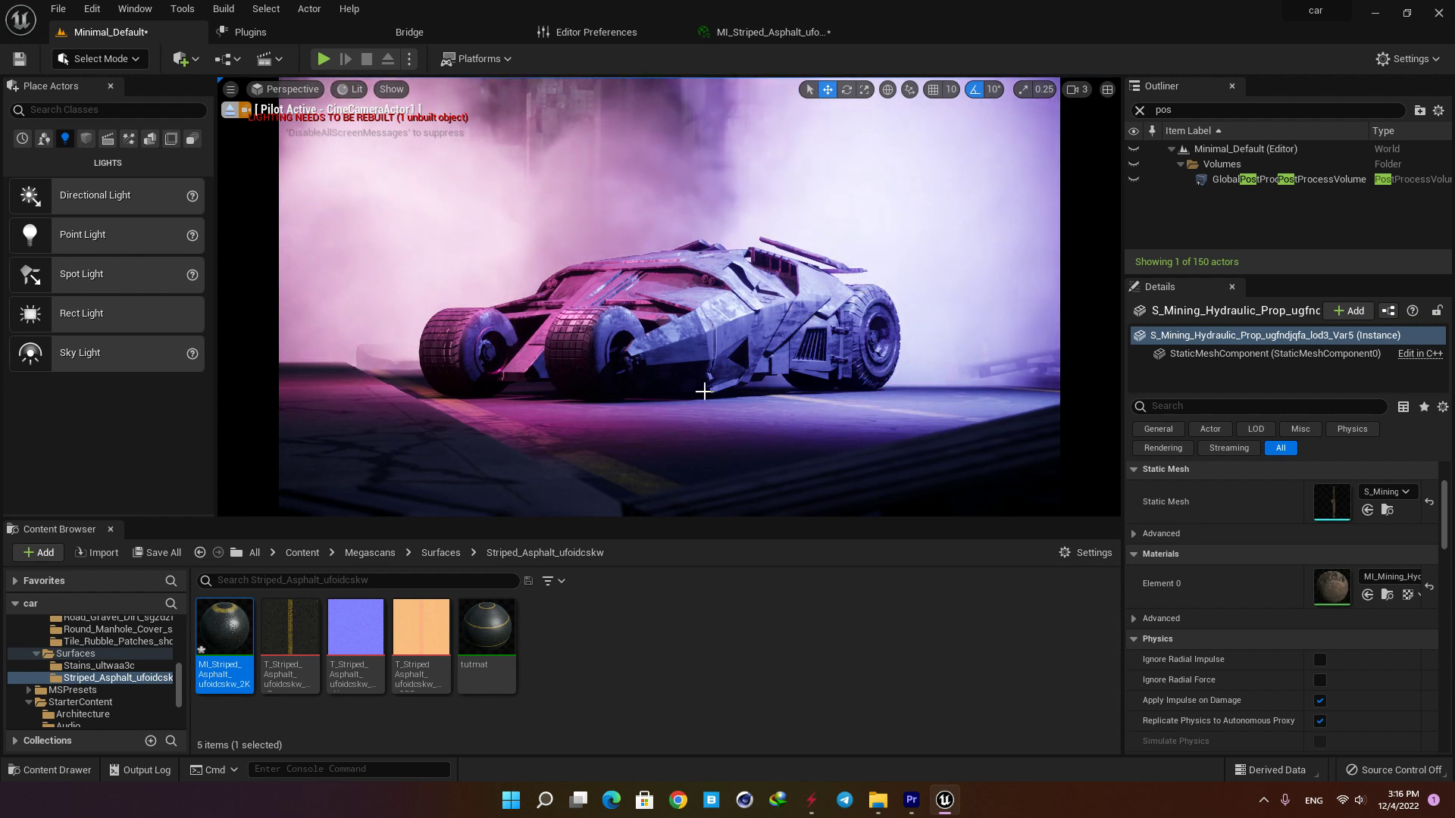
Set the street floor's striped asphalt material to Max Roughness 0.5 and Min Roughness 0.2, and close its editor.
{"action": "left_click", "coordinate": [712, 438]}
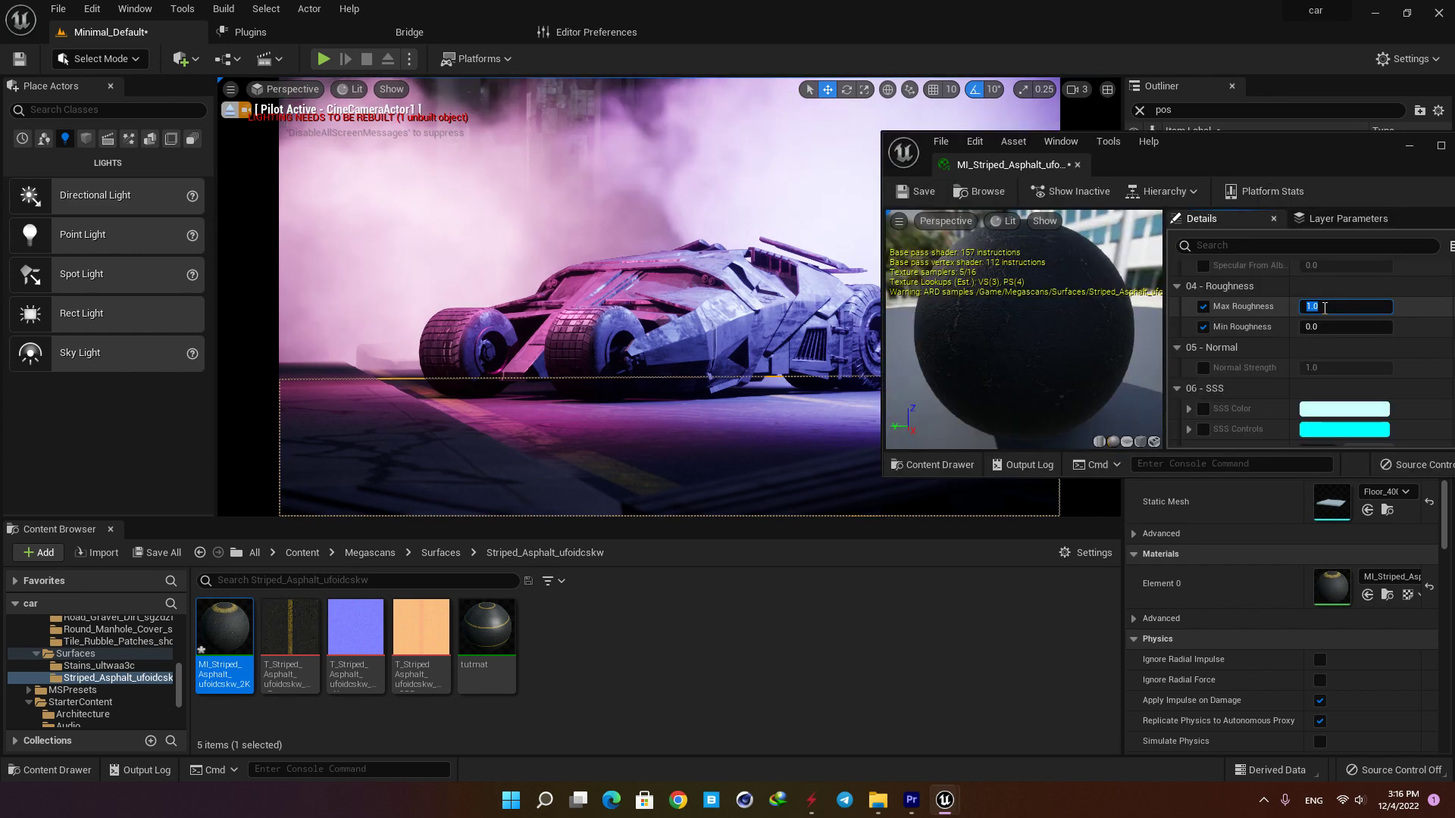
{"action": "type", "text": "0.5"}
{"action": "key", "text": "Return"}
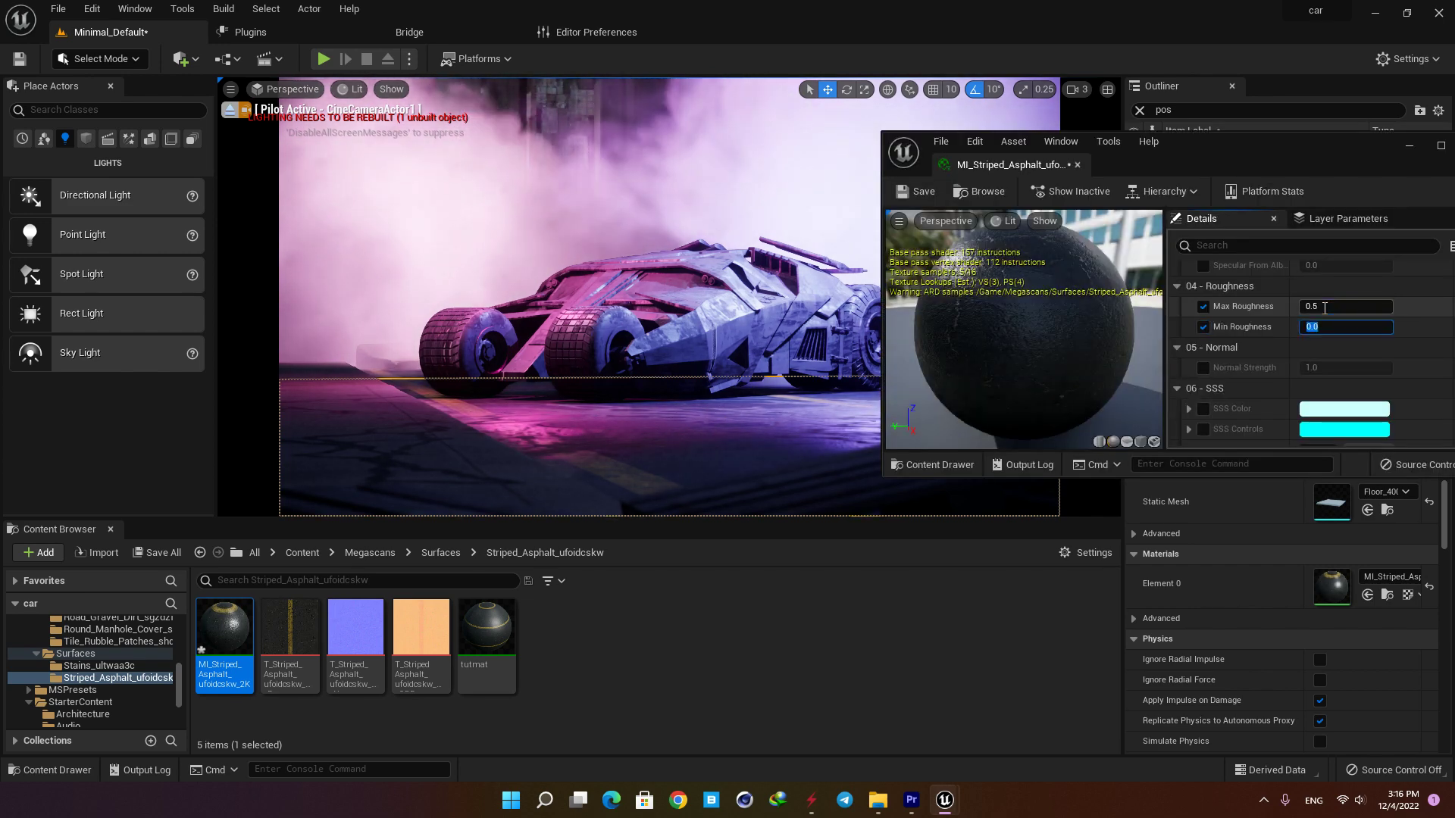
{"action": "type", "text": "0.5"}
{"action": "key", "text": "Return"}
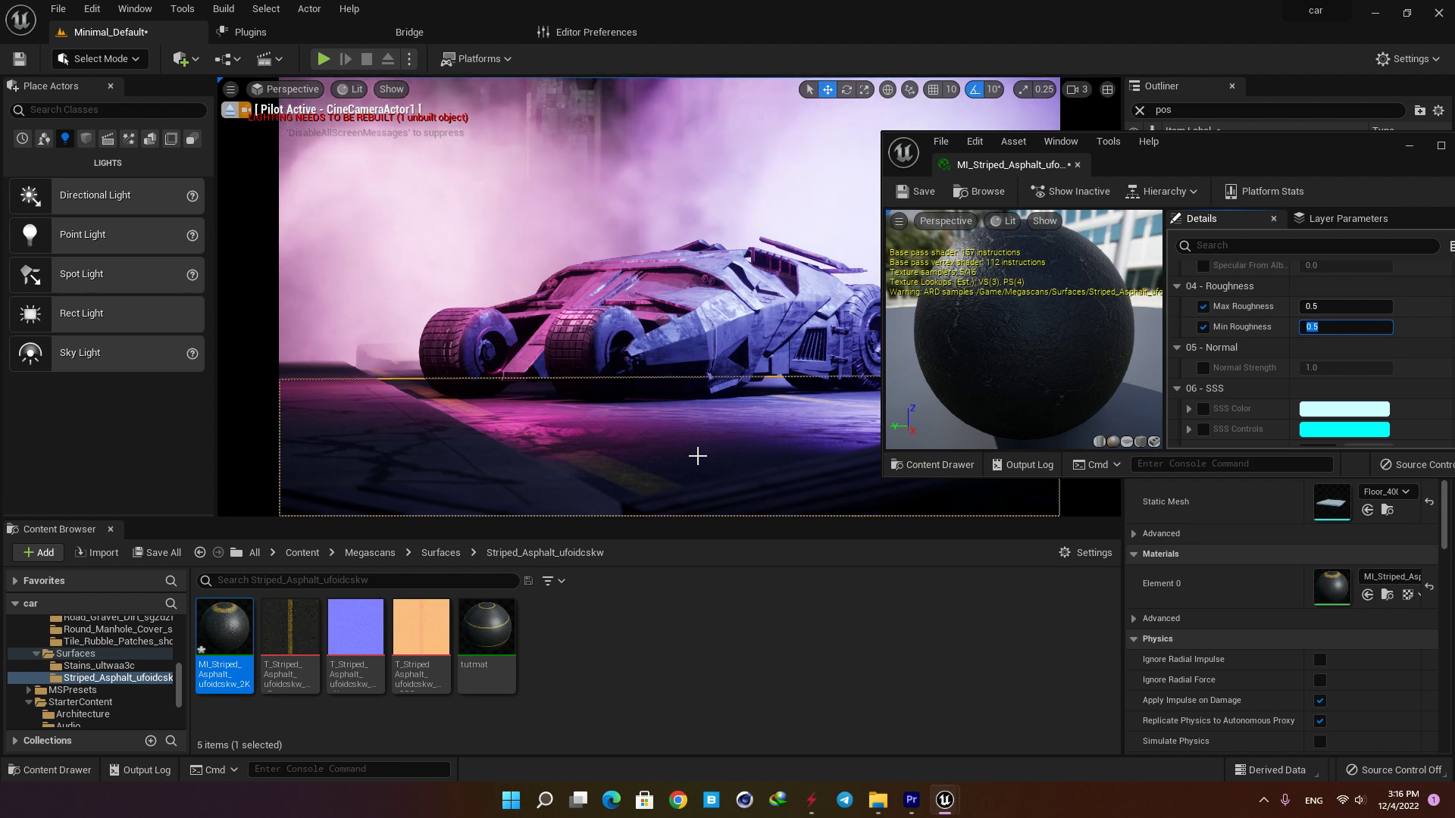
{"action": "type", "text": "0.2"}
{"action": "key", "text": "Return"}
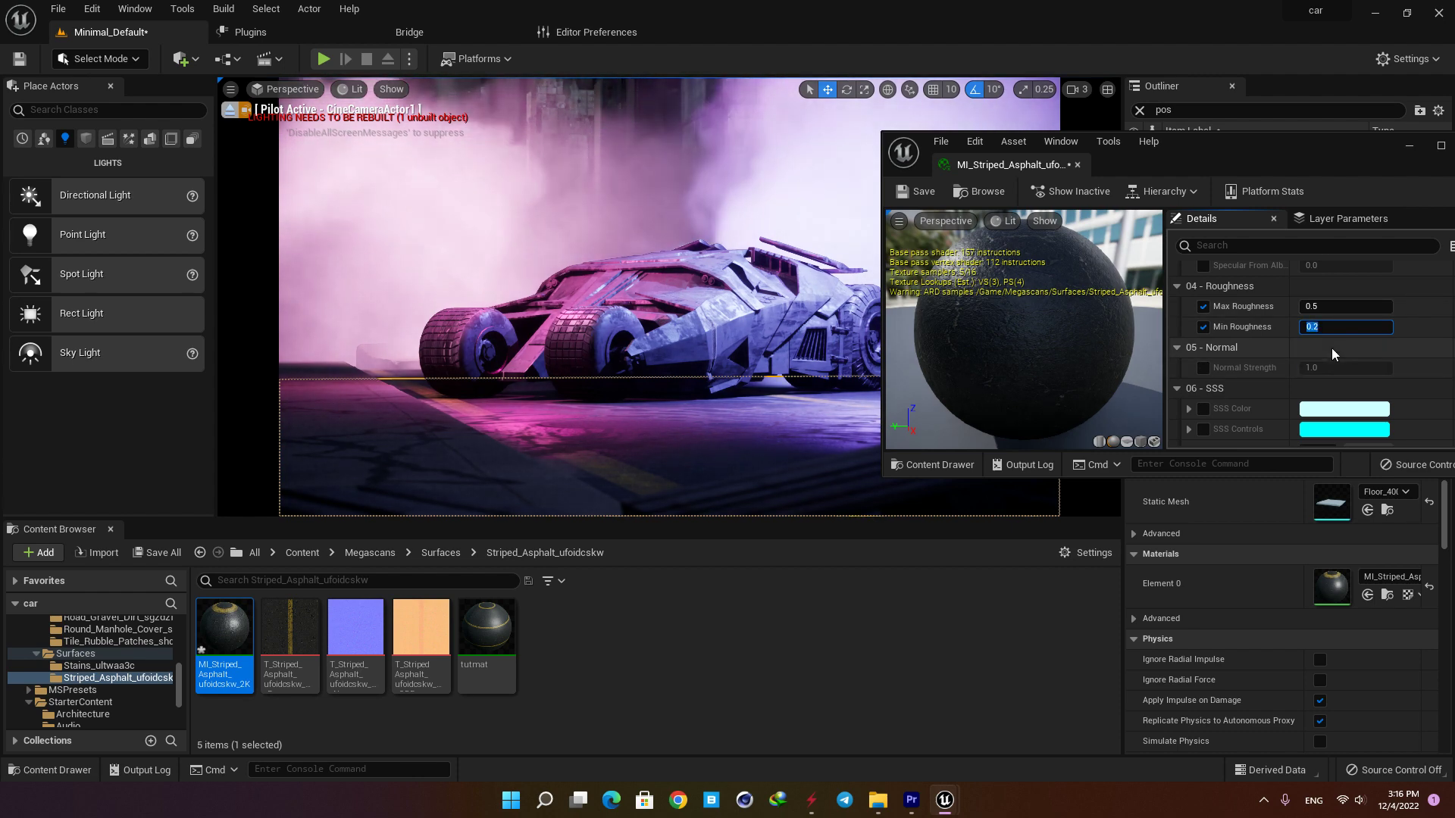
{"action": "left_click_drag", "start_coordinate": [1321, 150], "coordinate": [1134, 169]}
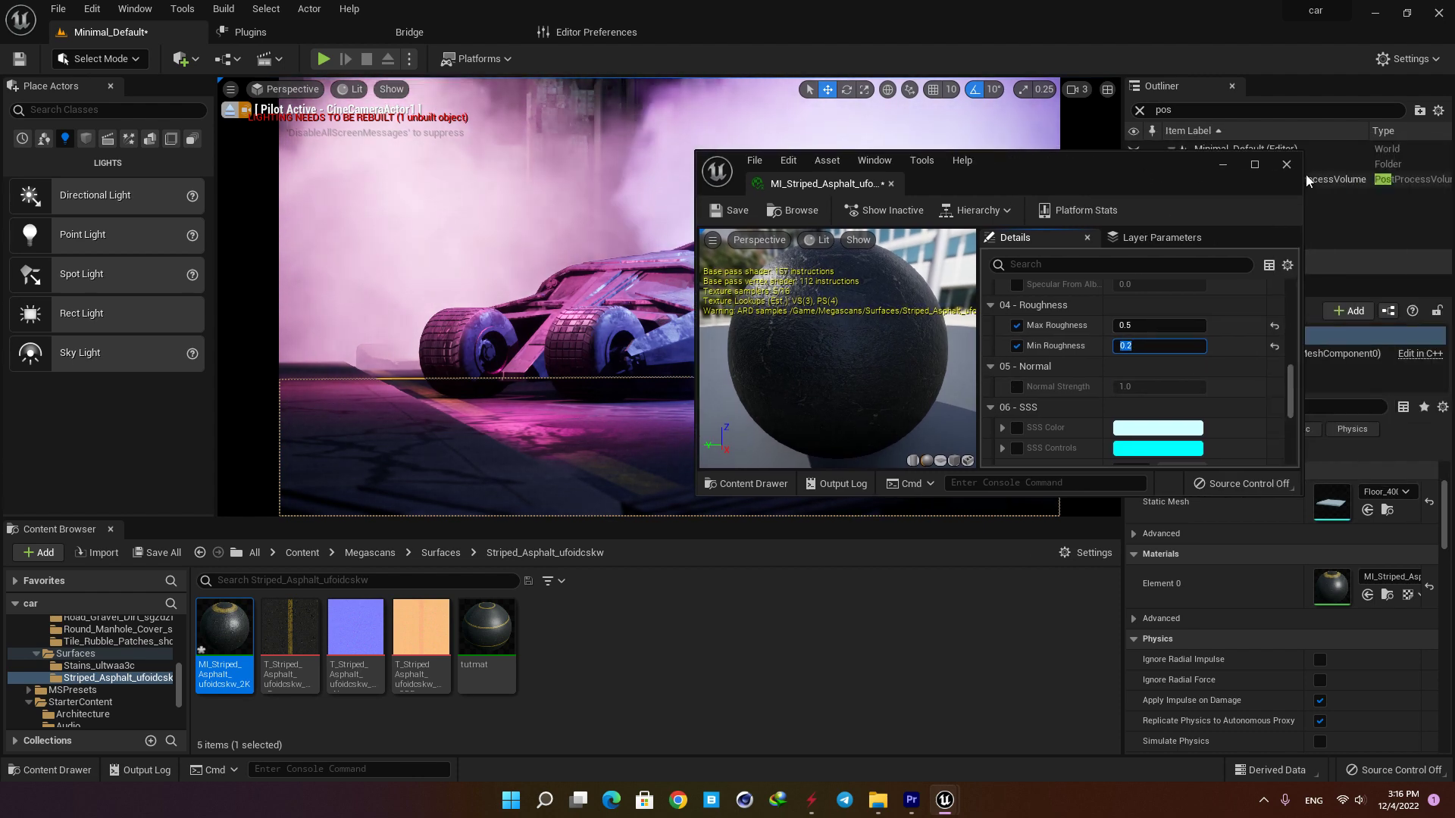
{"action": "left_click", "coordinate": [1286, 164]}
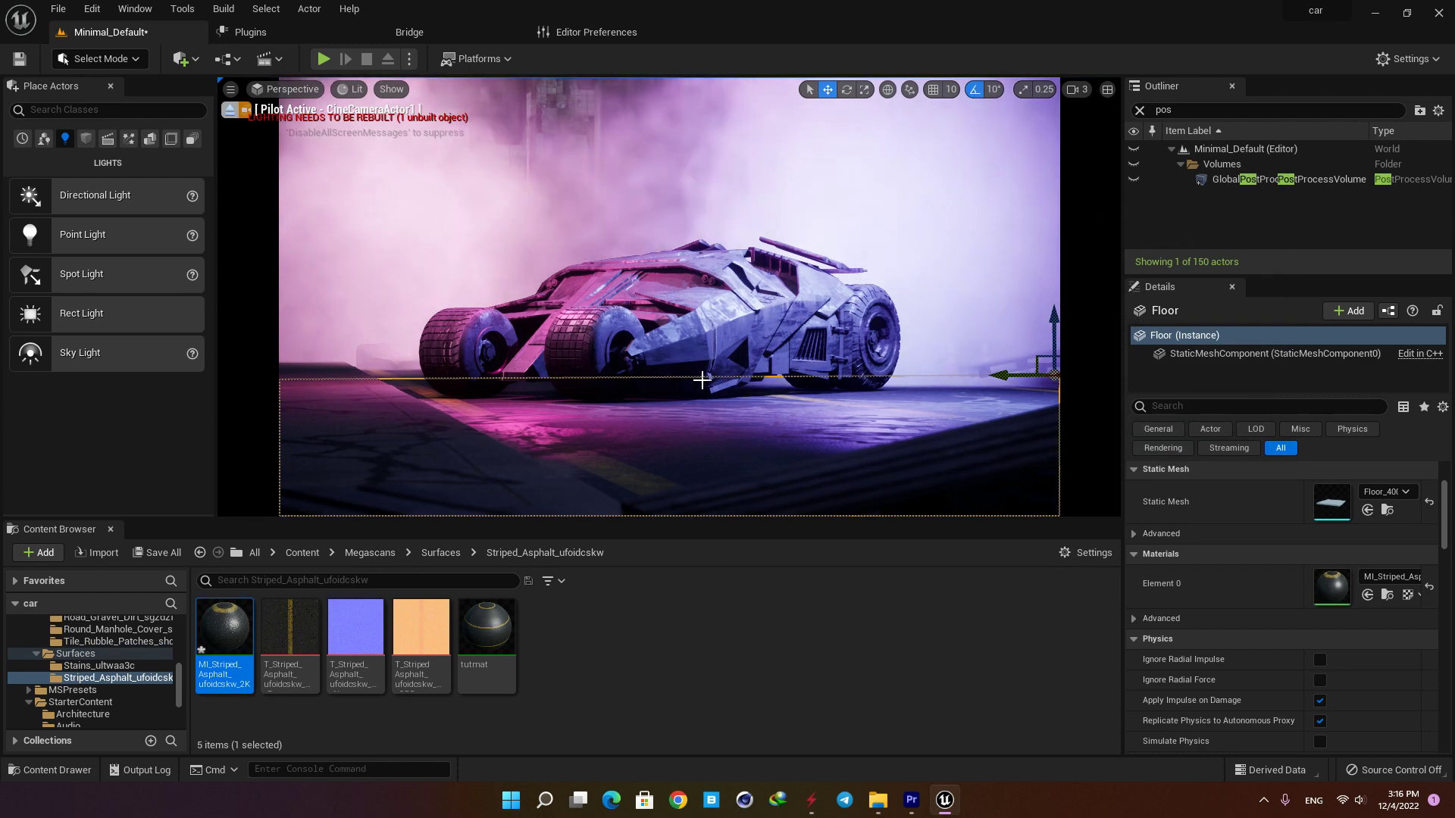
Look over the lit alley from a free viewpoint and return to the CineCameraActor1 view.
{"action": "left_click", "coordinate": [713, 291]}
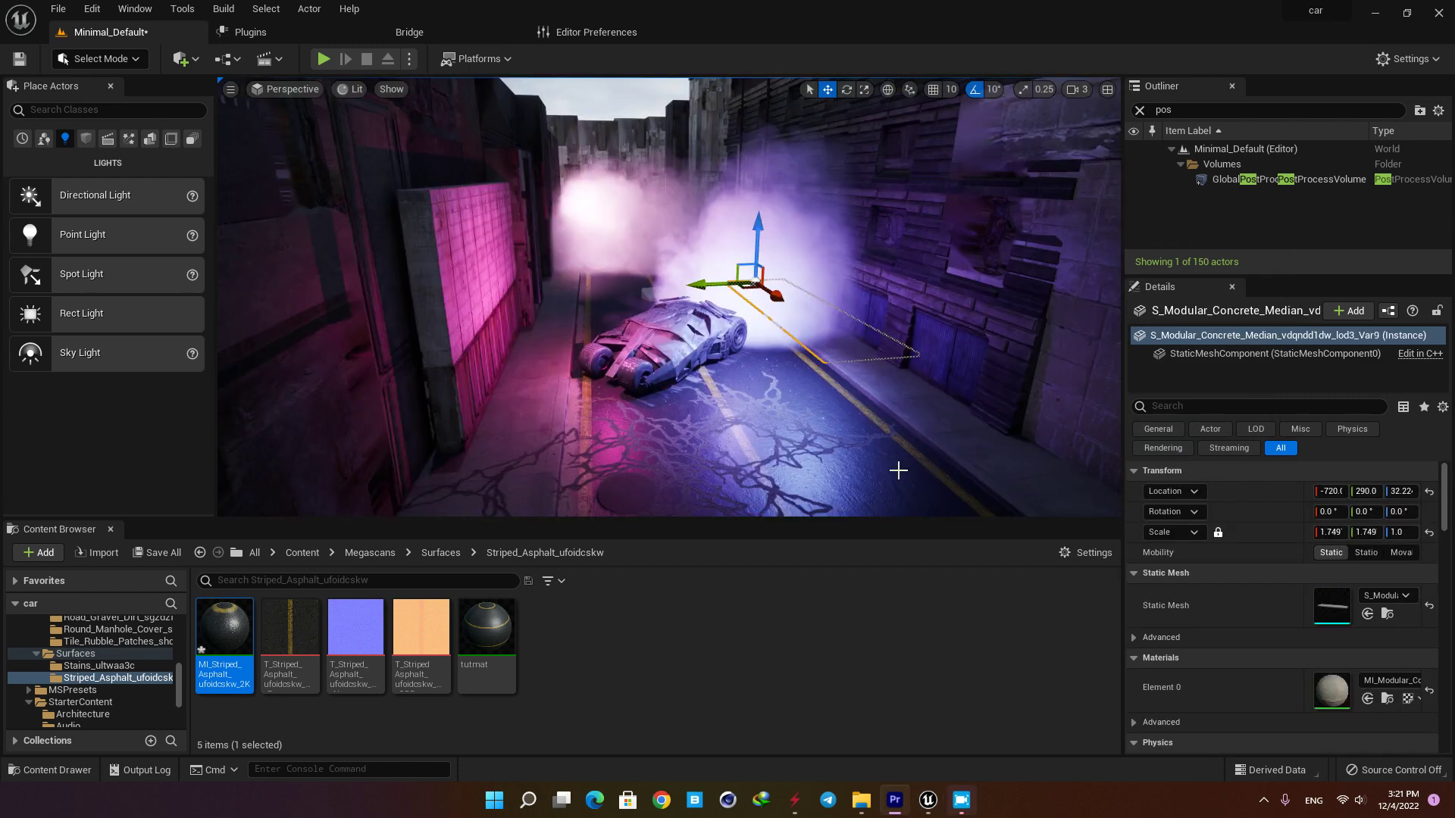
{"action": "right_click_drag", "start_coordinate": [812, 364], "coordinate": [718, 299]}
{"action": "left_click", "coordinate": [310, 91]}
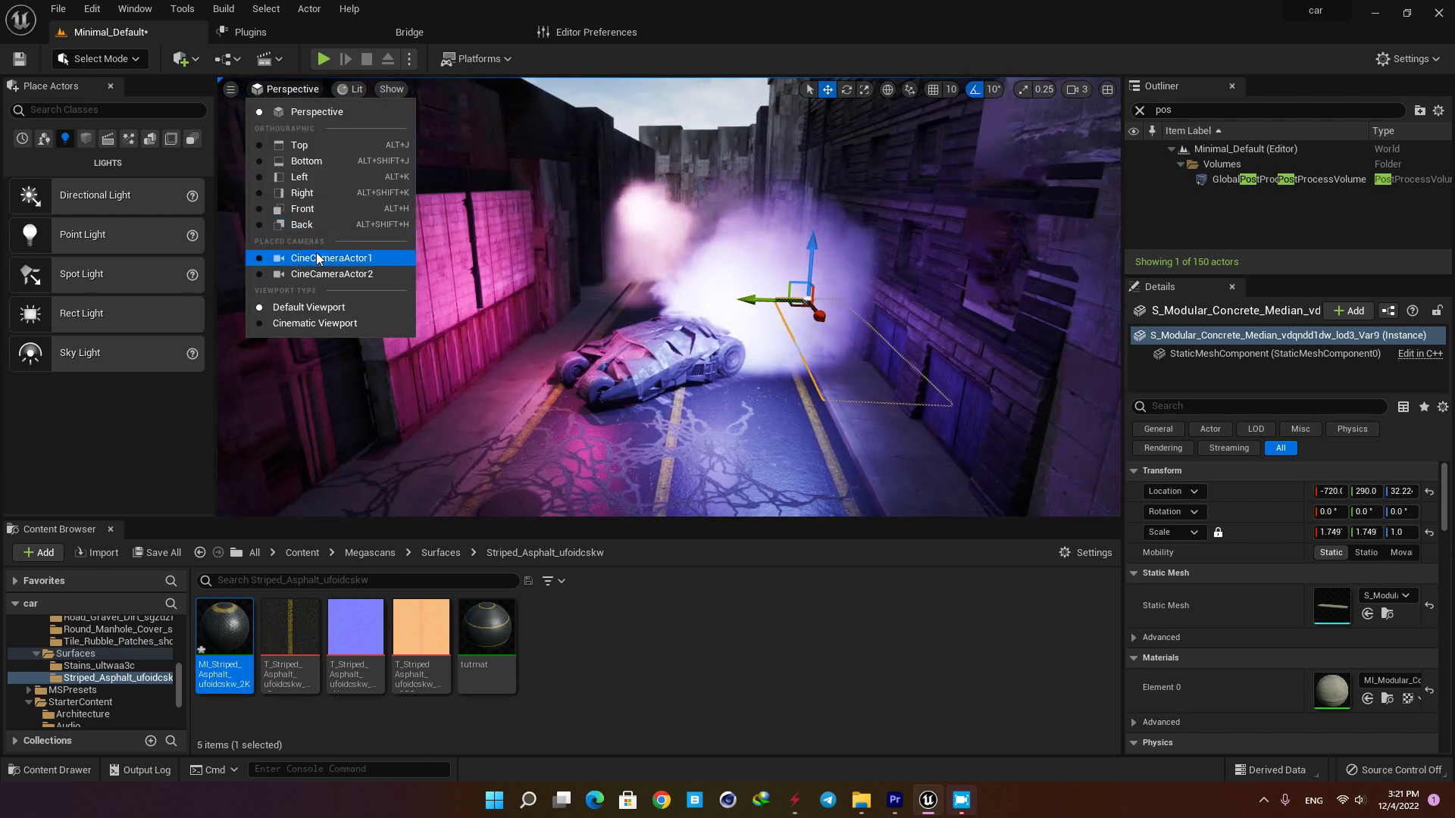
{"action": "left_click", "coordinate": [317, 258]}
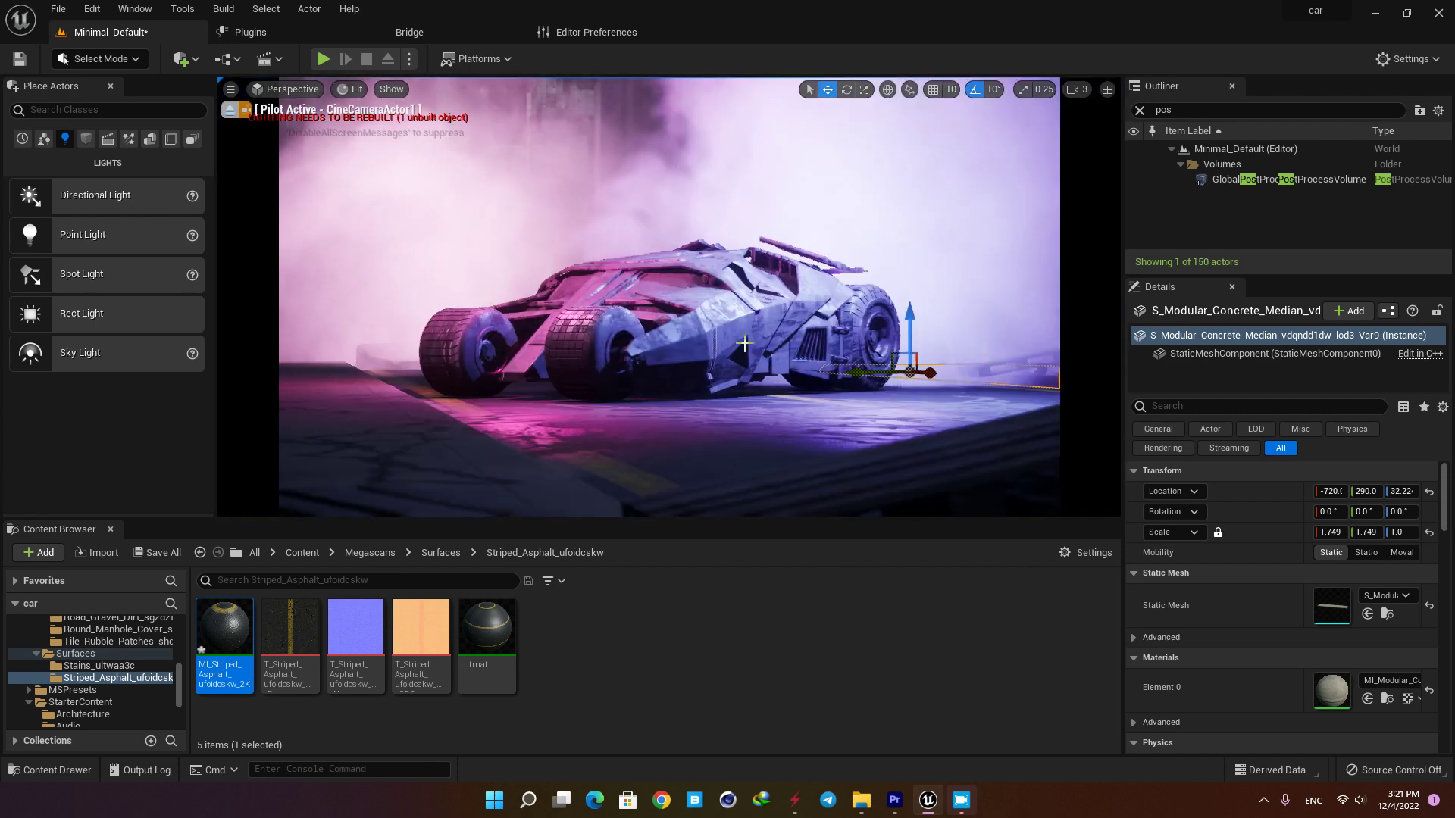
Set the GlobalPostProcessVolume's bloom intensity to 3.0 and compare the shot with the override off and on.
{"action": "left_click", "coordinate": [1245, 179]}
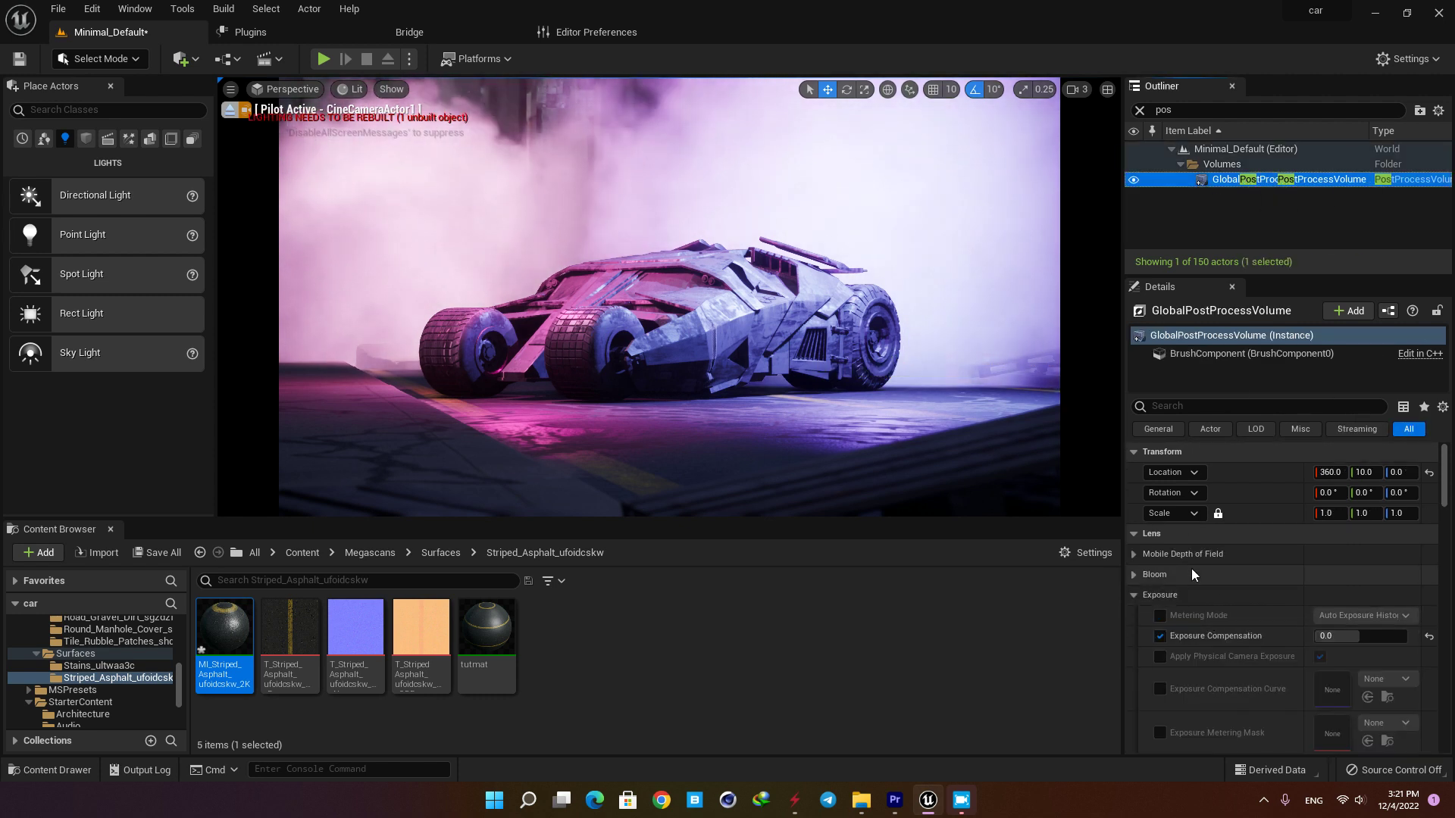
{"action": "scroll", "coordinate": [1190, 612], "scroll_direction": "down", "scroll_amount": 2}
{"action": "scroll", "coordinate": [1190, 613], "scroll_direction": "up", "scroll_amount": 2}
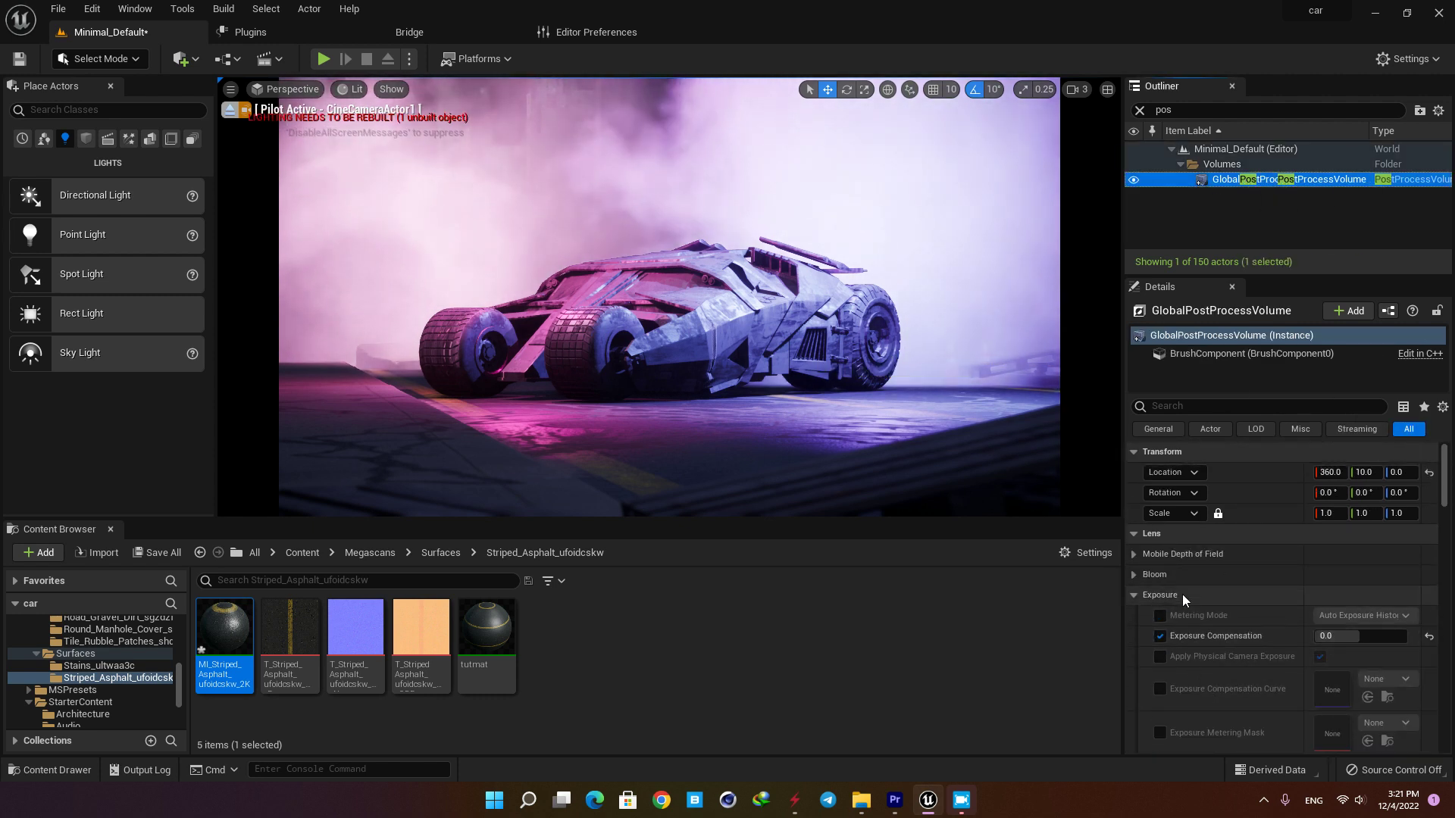
{"action": "left_click", "coordinate": [1133, 574]}
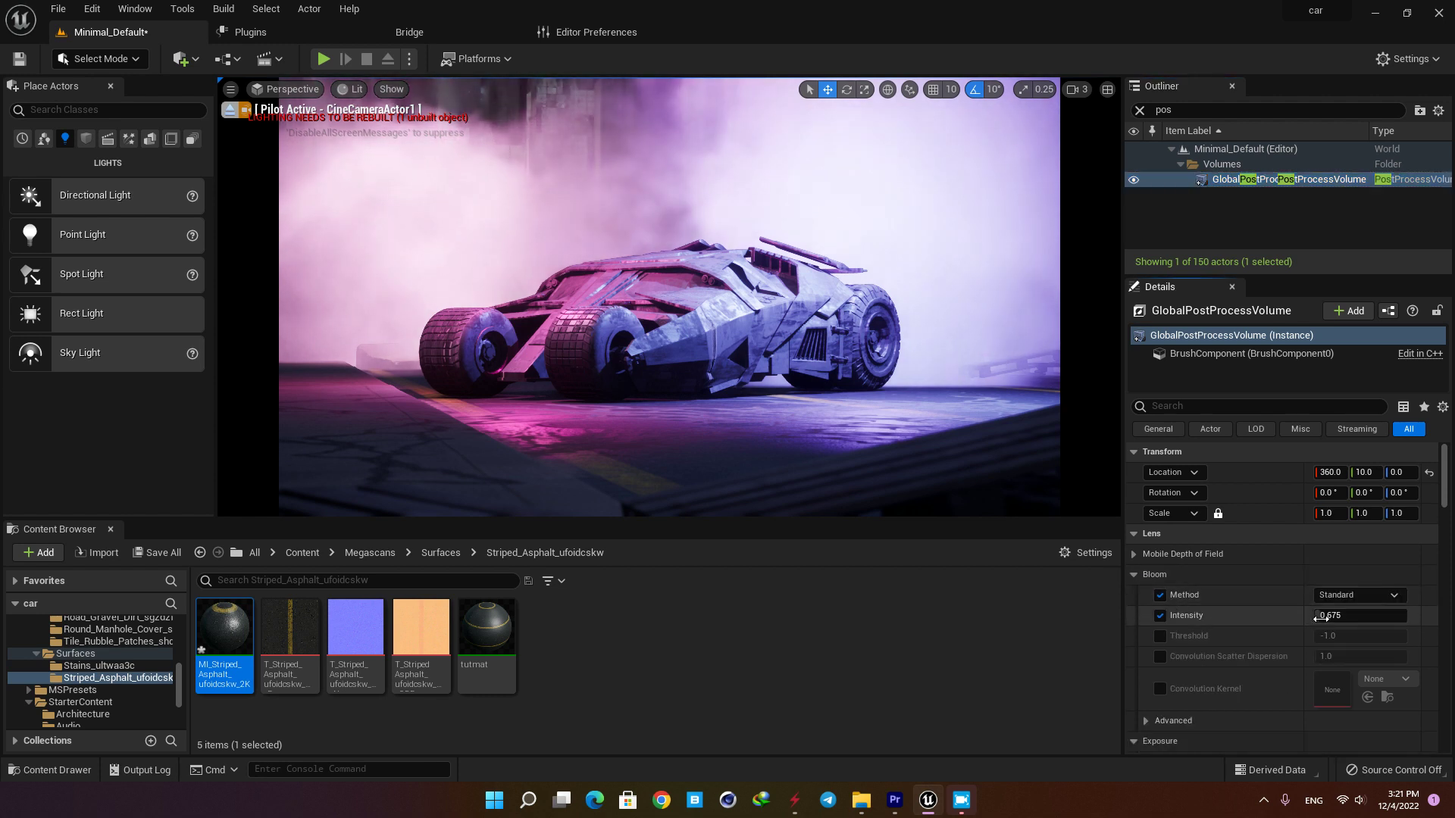
{"action": "left_click_drag", "start_coordinate": [1322, 615], "coordinate": [1356, 615]}
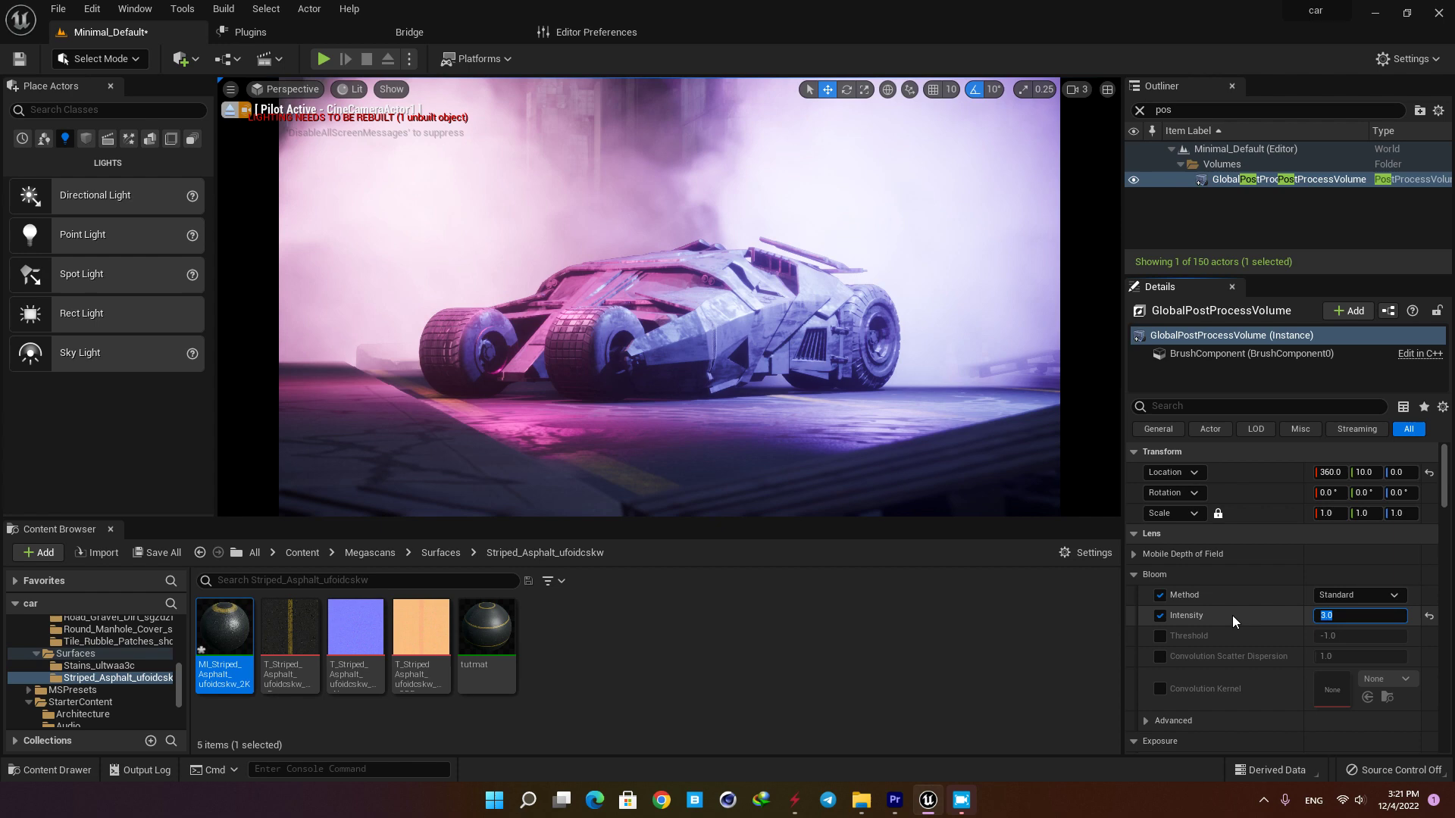
{"action": "left_click", "coordinate": [1158, 616]}
{"action": "left_click", "coordinate": [1158, 617]}
{"action": "left_click", "coordinate": [1158, 616]}
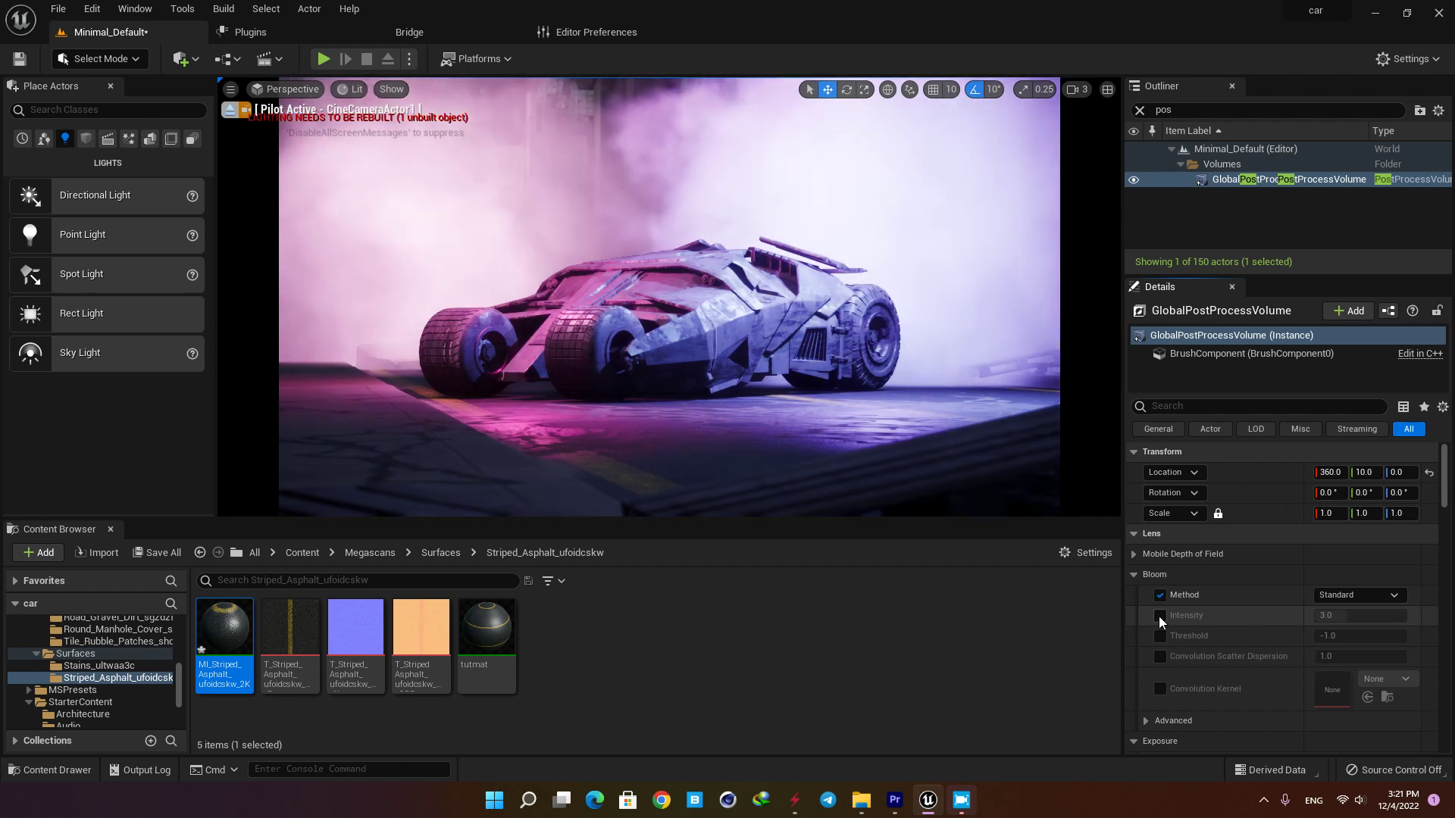
{"action": "left_click", "coordinate": [1158, 616]}
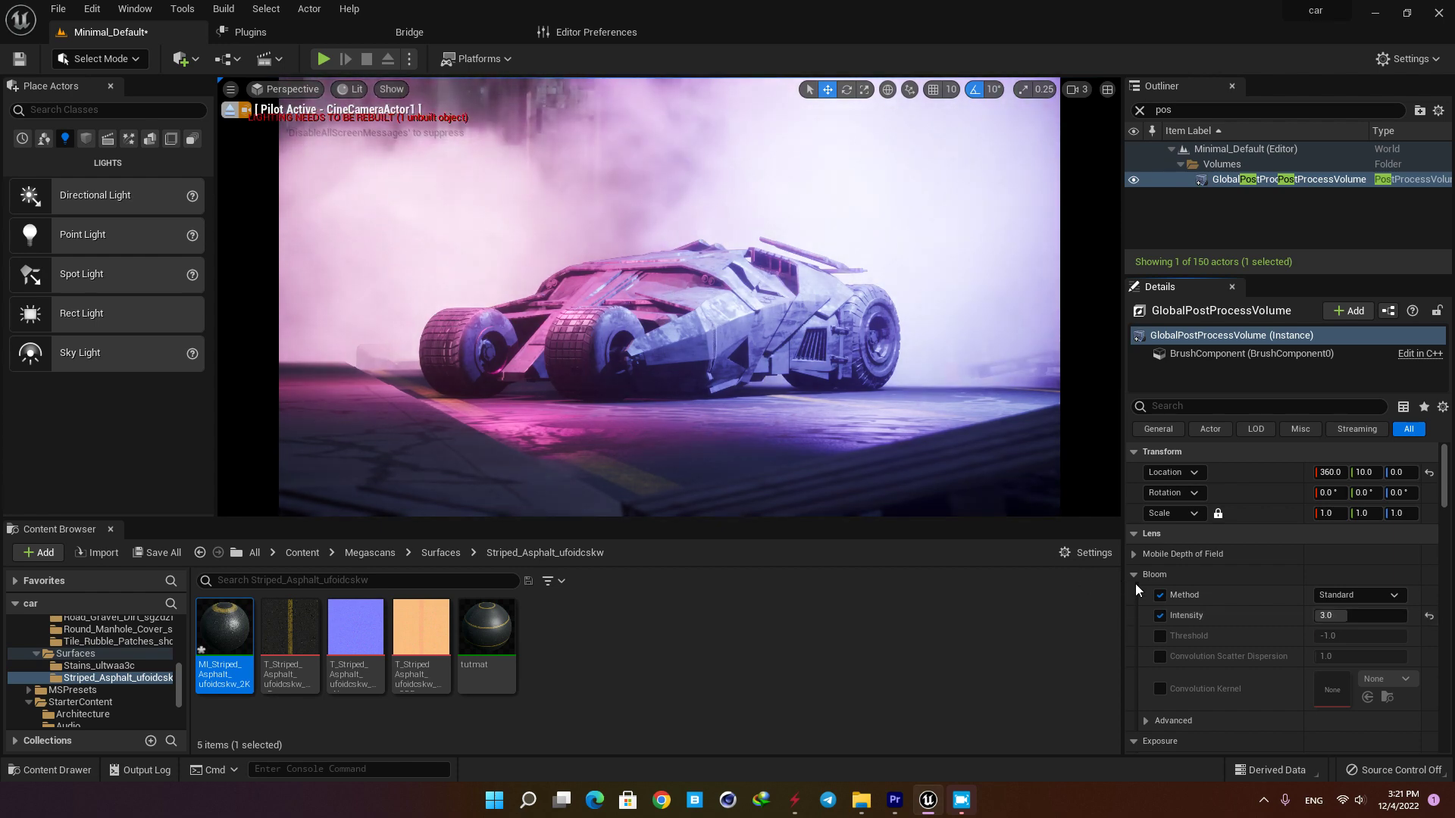
Set the post-process volume's chromatic aberration intensity to 0.6 after trying a stronger value of 5.
{"action": "scroll", "coordinate": [1220, 618], "scroll_direction": "down", "scroll_amount": 5}
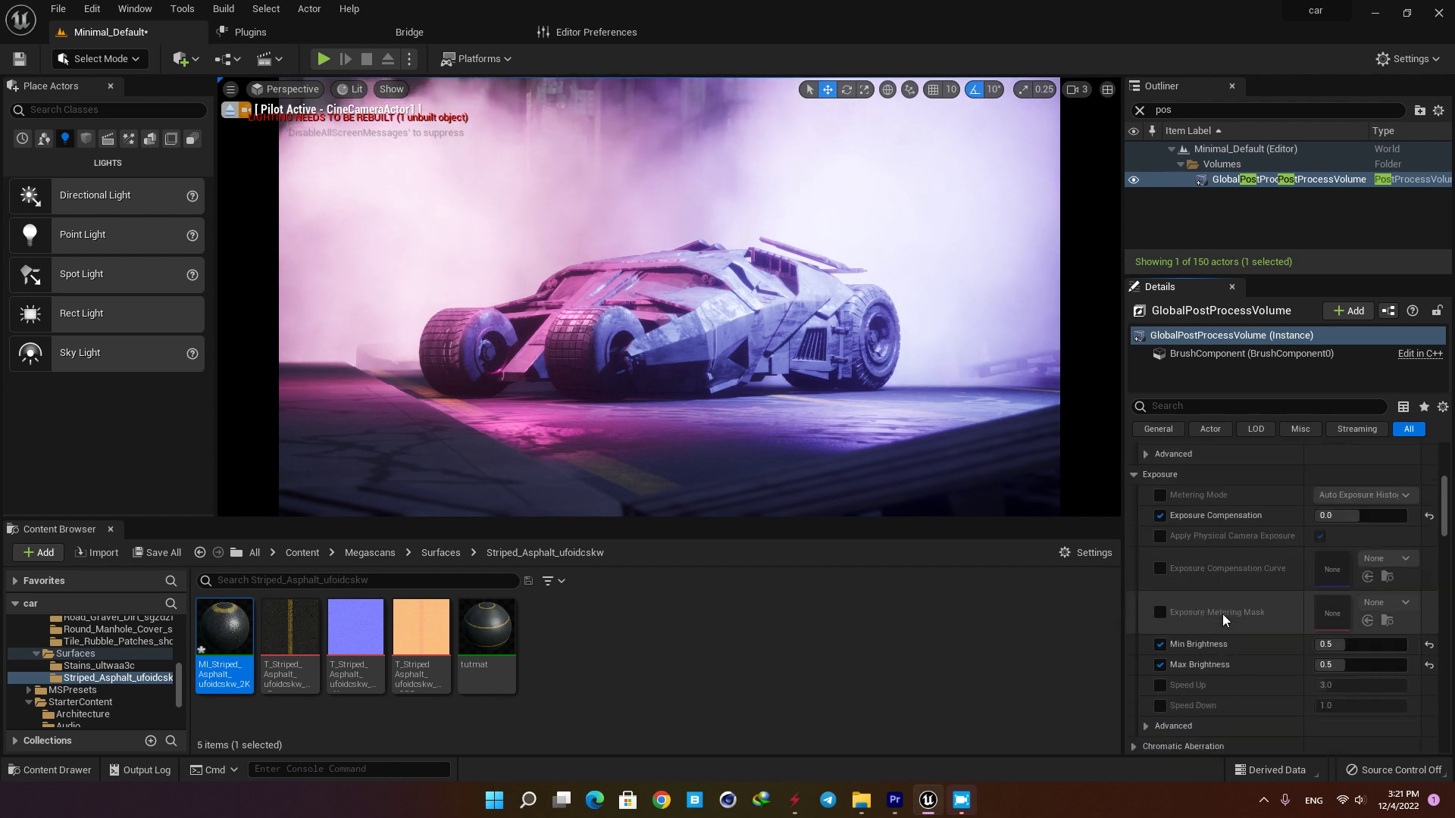
{"action": "scroll", "coordinate": [1222, 614], "scroll_direction": "down", "scroll_amount": 3}
{"action": "left_click", "coordinate": [1133, 650]}
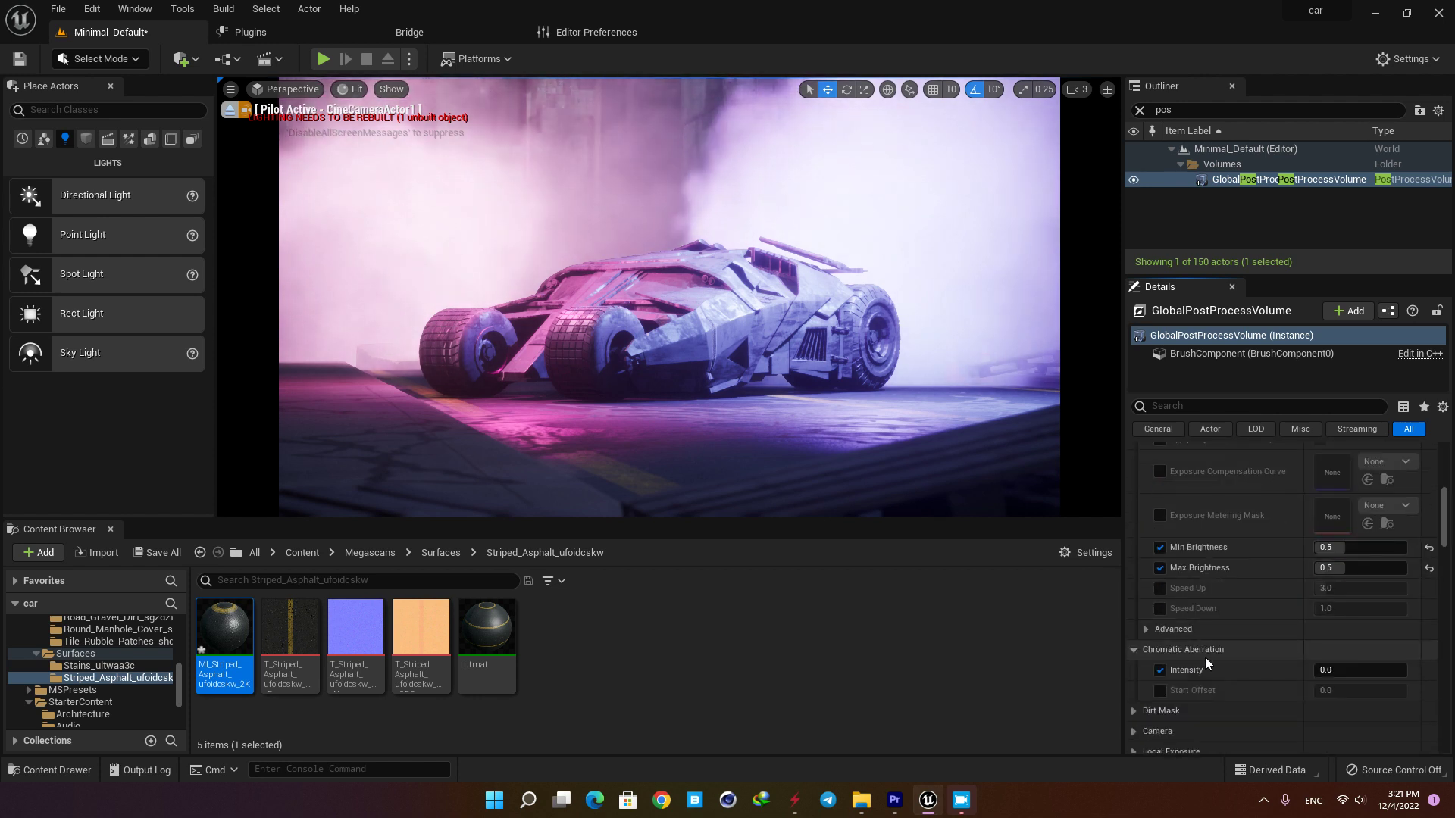
{"action": "scroll", "coordinate": [1205, 657], "scroll_direction": "down", "scroll_amount": 2}
{"action": "left_click", "coordinate": [1335, 597]}
{"action": "type", "text": "0."}
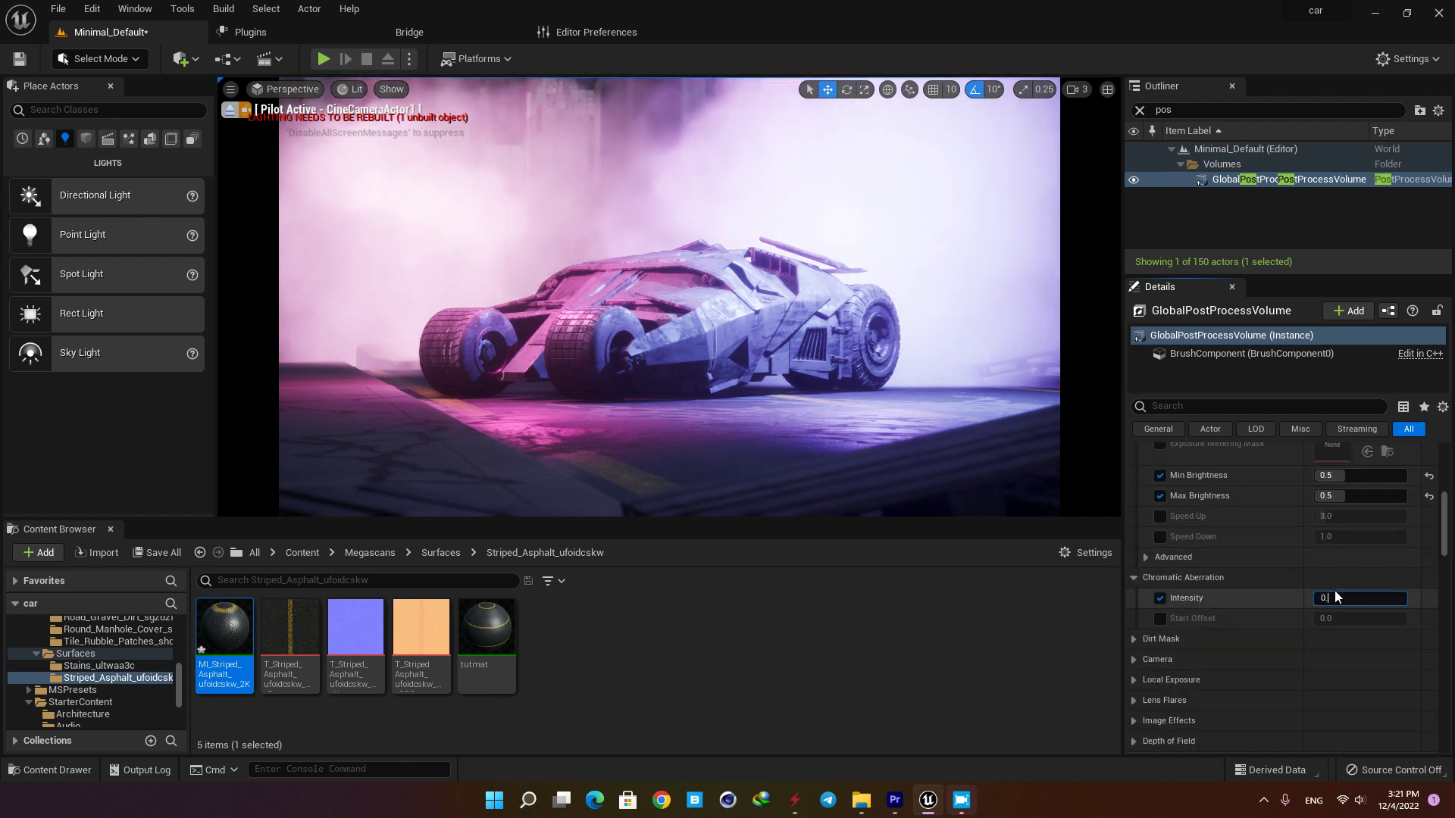
{"action": "type", "text": "6"}
{"action": "key", "text": "Return"}
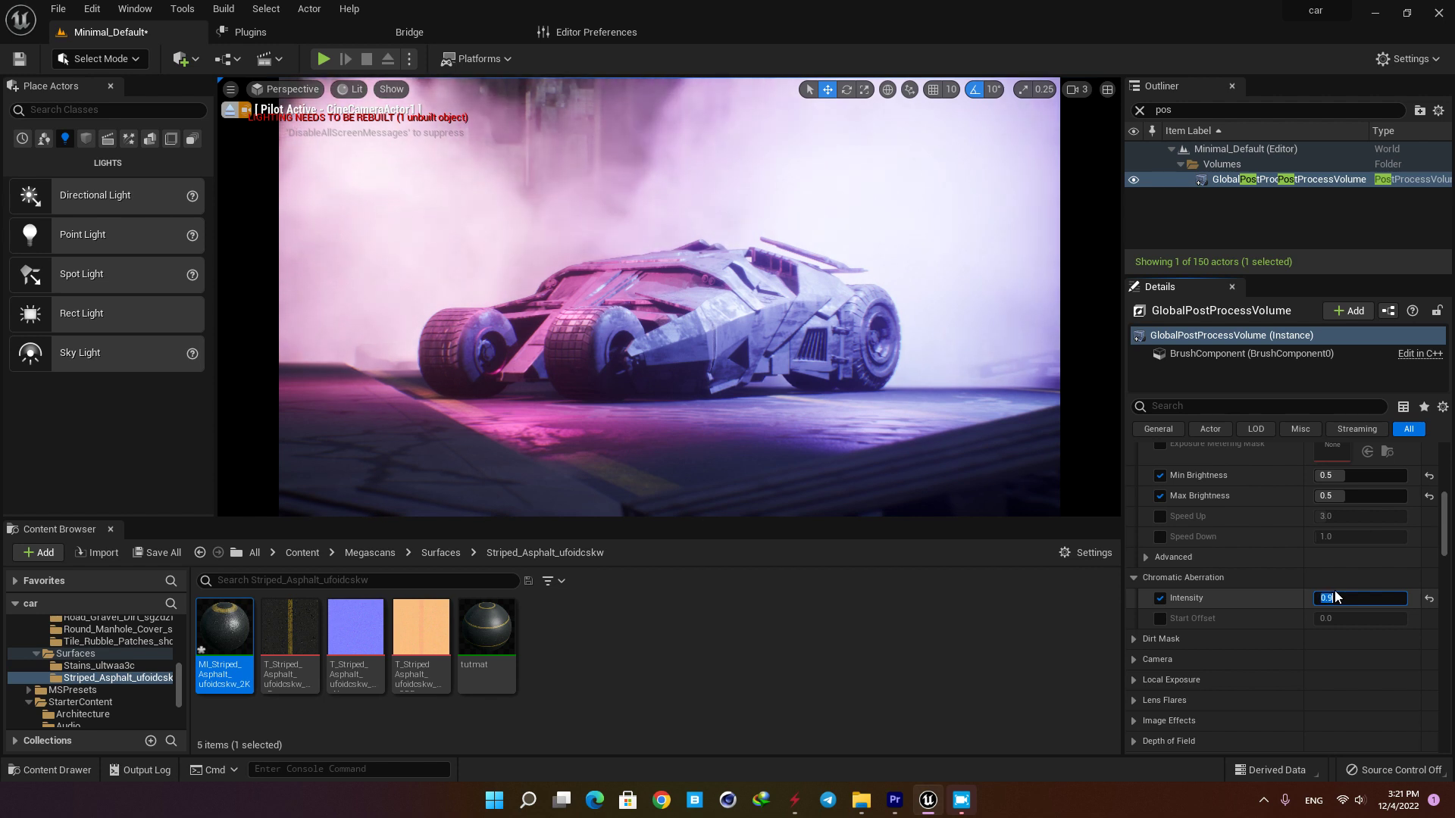
{"action": "type", "text": "5"}
{"action": "key", "text": "Return"}
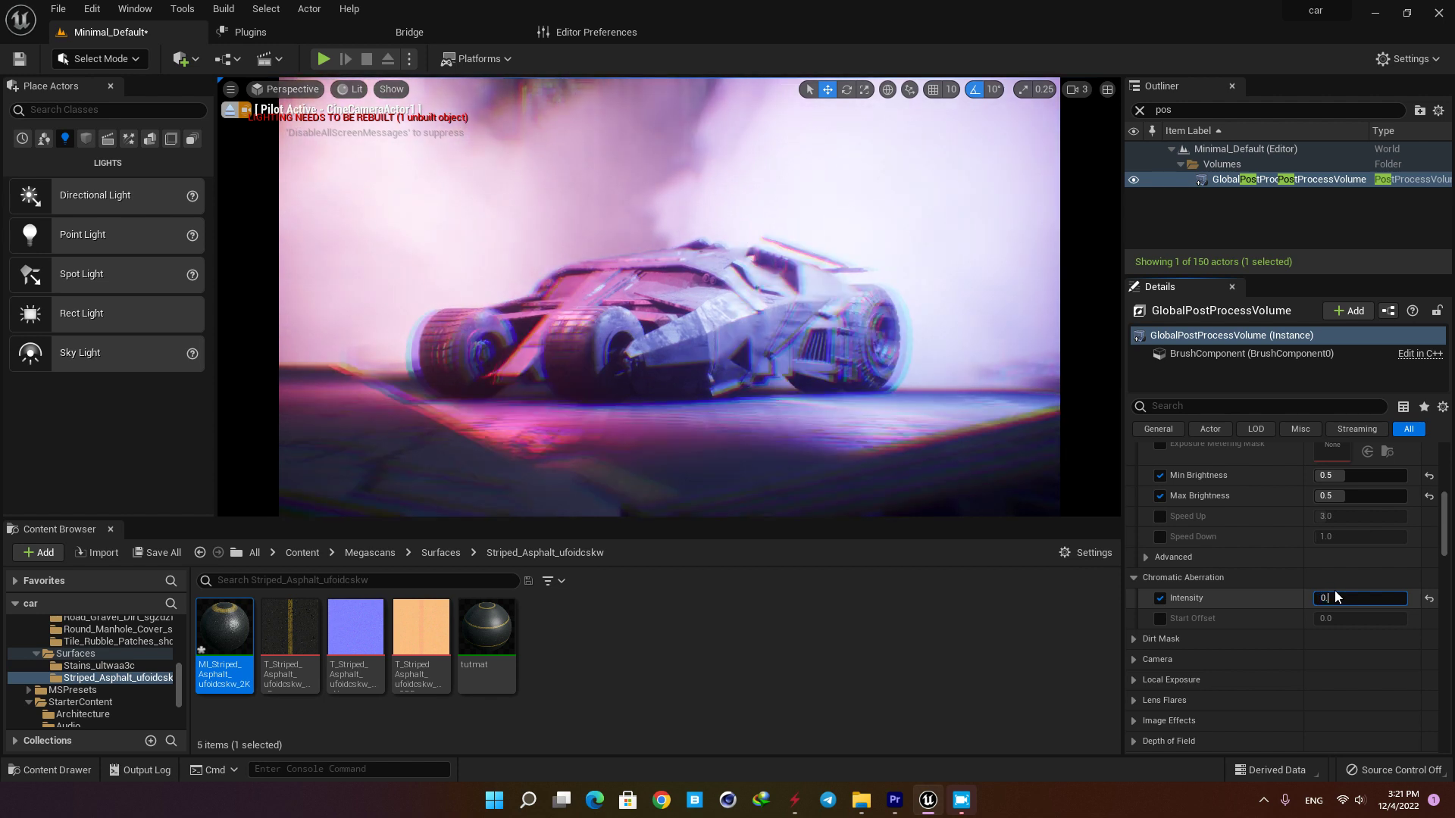
{"action": "key", "text": "Return"}
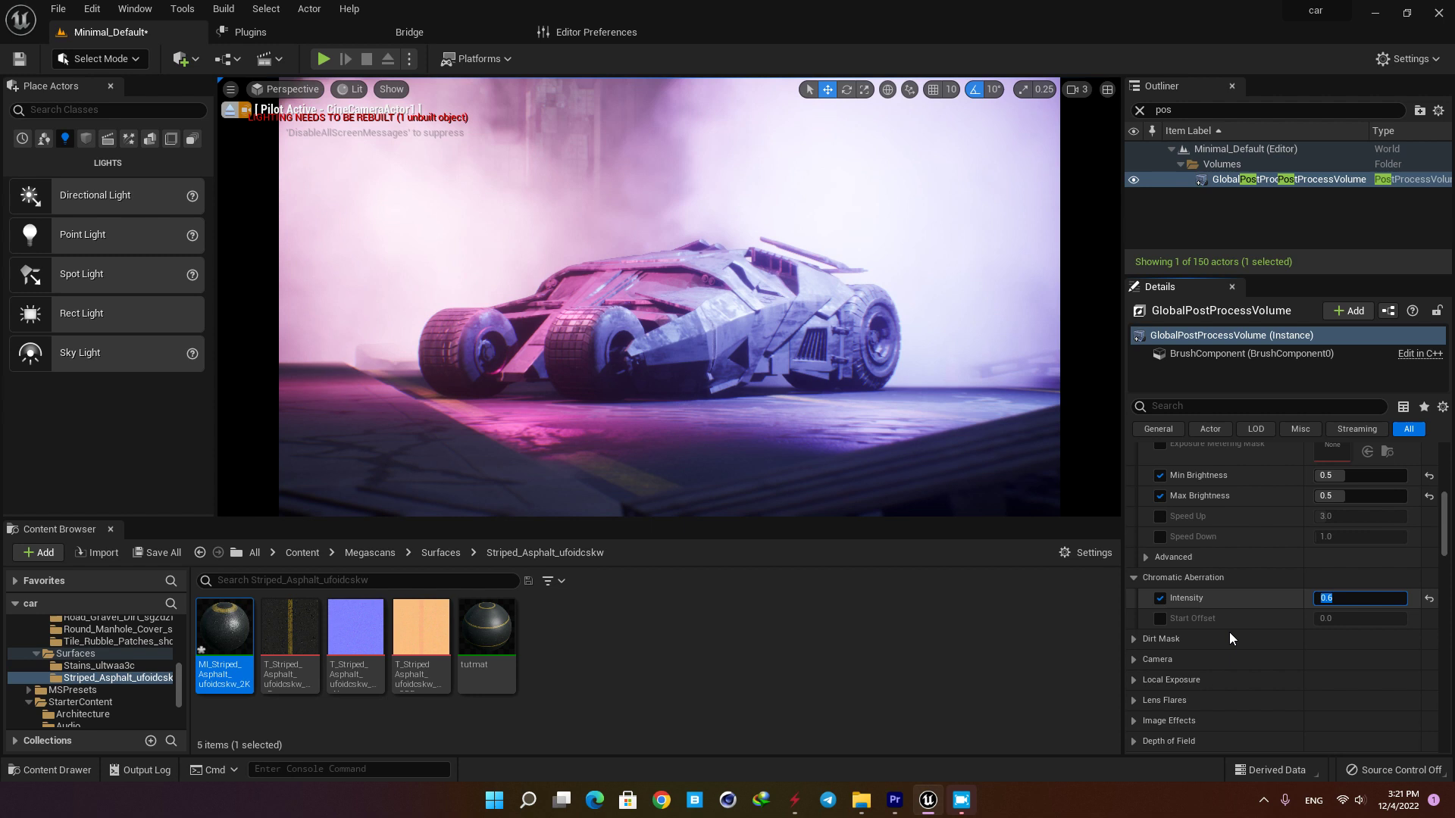
Expand the dirt mask settings, compare the DirtMaskTextureExample and DirtMask_2 textures, and return to the level.
{"action": "left_click", "coordinate": [1159, 639]}
{"action": "scroll", "coordinate": [1250, 649], "scroll_direction": "down", "scroll_amount": 2}
{"action": "scroll", "coordinate": [1250, 649], "scroll_direction": "down", "scroll_amount": 1}
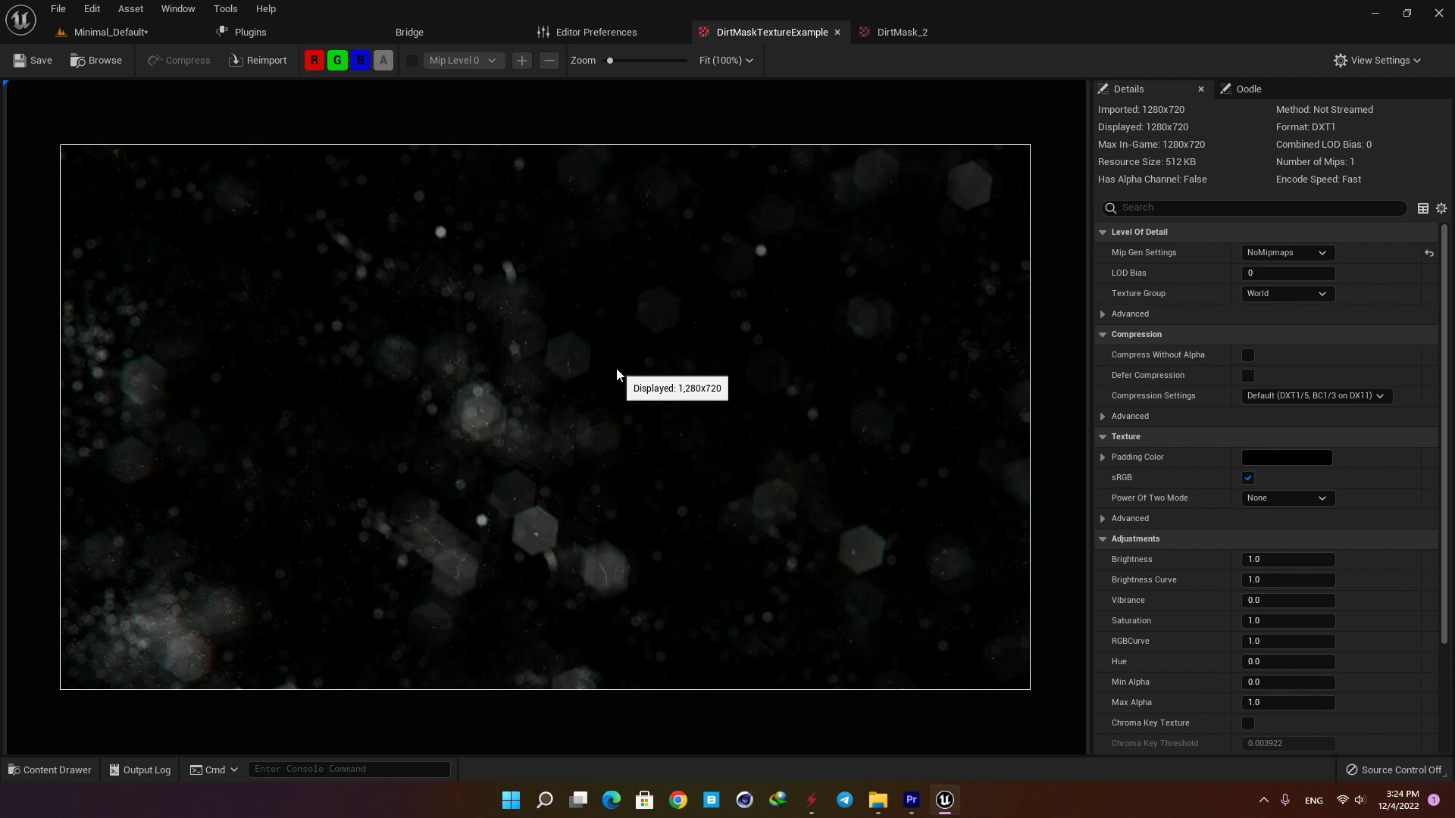
{"action": "left_click", "coordinate": [871, 34]}
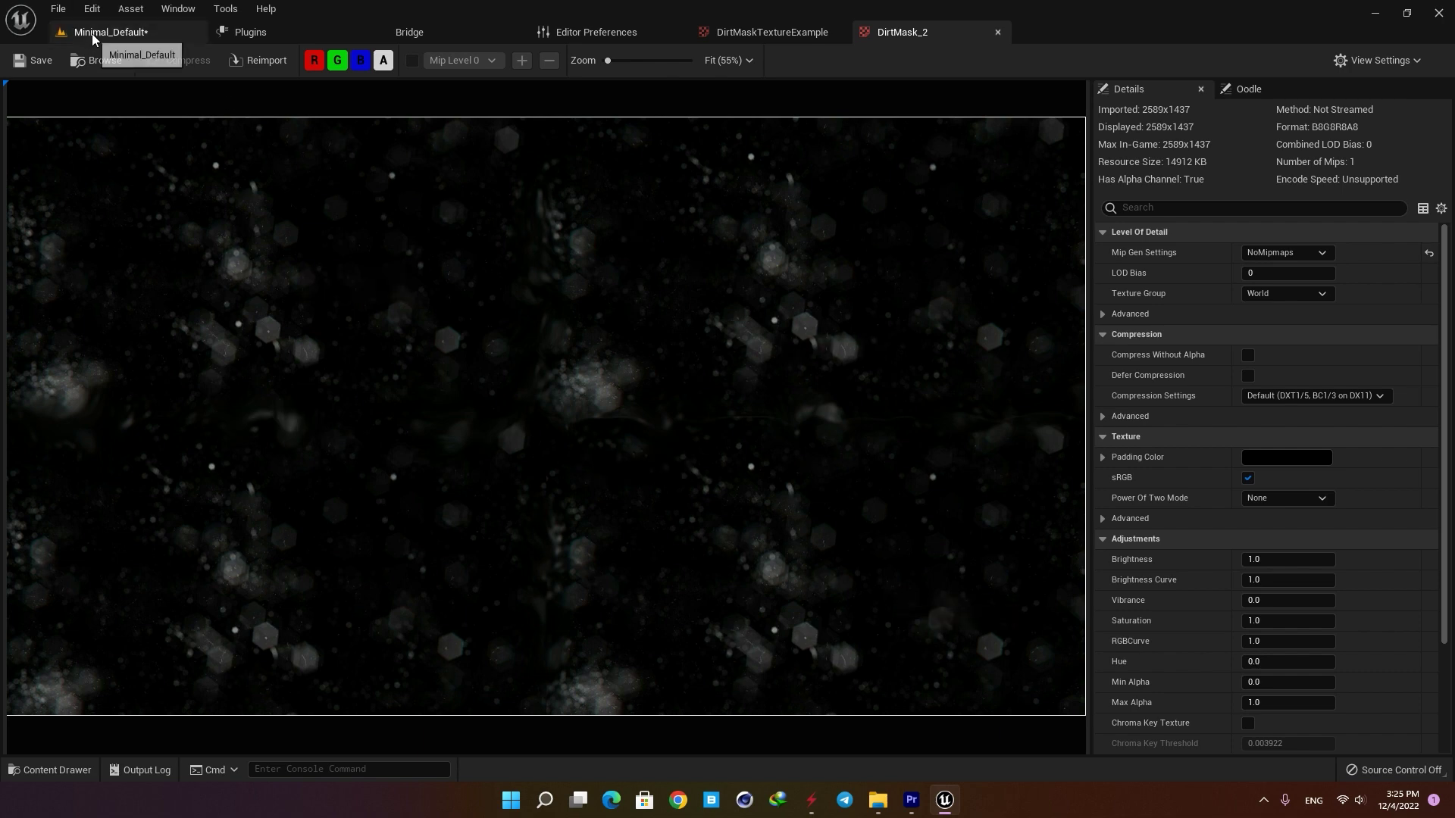
{"action": "left_click", "coordinate": [140, 30]}
Assign DirtMask_2 as the post-process volume's dirt mask texture and set the dirt mask intensity to 150.
{"action": "left_click_drag", "start_coordinate": [1062, 633], "coordinate": [1334, 588]}
{"action": "left_click", "coordinate": [1328, 608]}
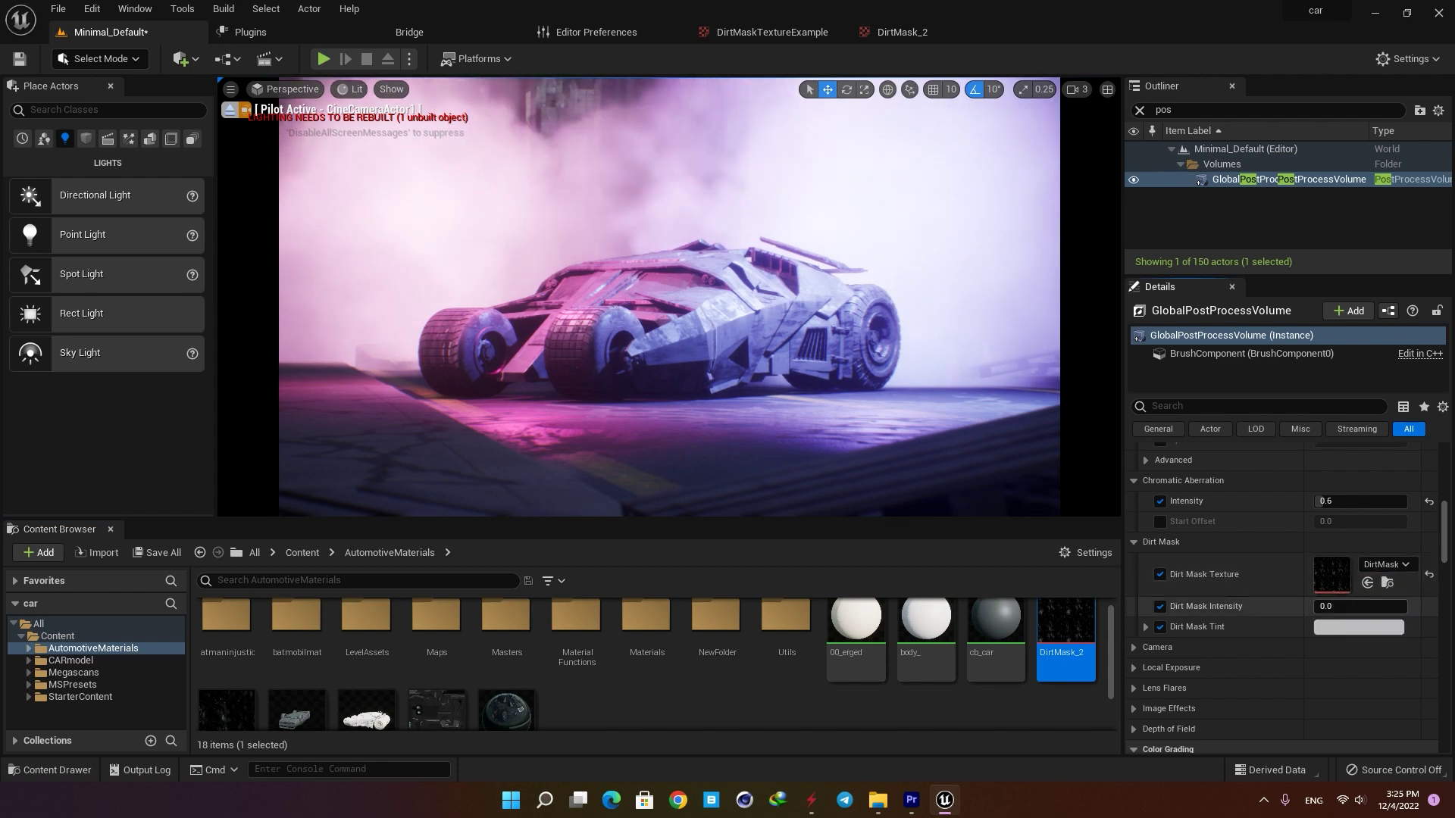
{"action": "type", "text": "100"}
{"action": "key", "text": "Return"}
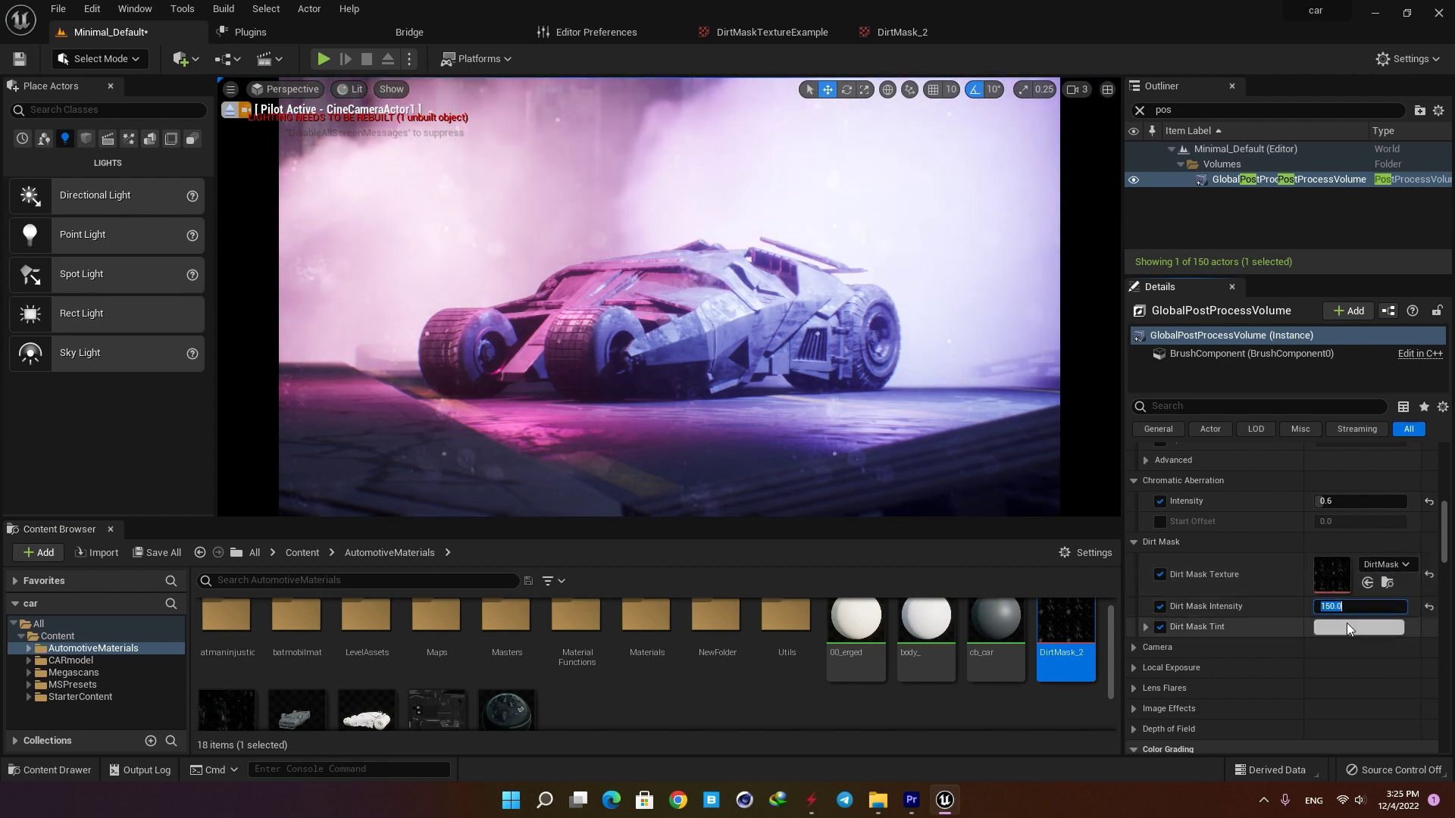
Brighten the dirt mask tint to near white and set the dirt mask intensity to 60.
{"action": "left_click", "coordinate": [1345, 628]}
{"action": "left_click_drag", "start_coordinate": [1076, 545], "coordinate": [1112, 512]}
{"action": "left_click_drag", "start_coordinate": [1234, 474], "coordinate": [1234, 454]}
{"action": "left_click", "coordinate": [1235, 756]}
{"action": "left_click", "coordinate": [1356, 607]}
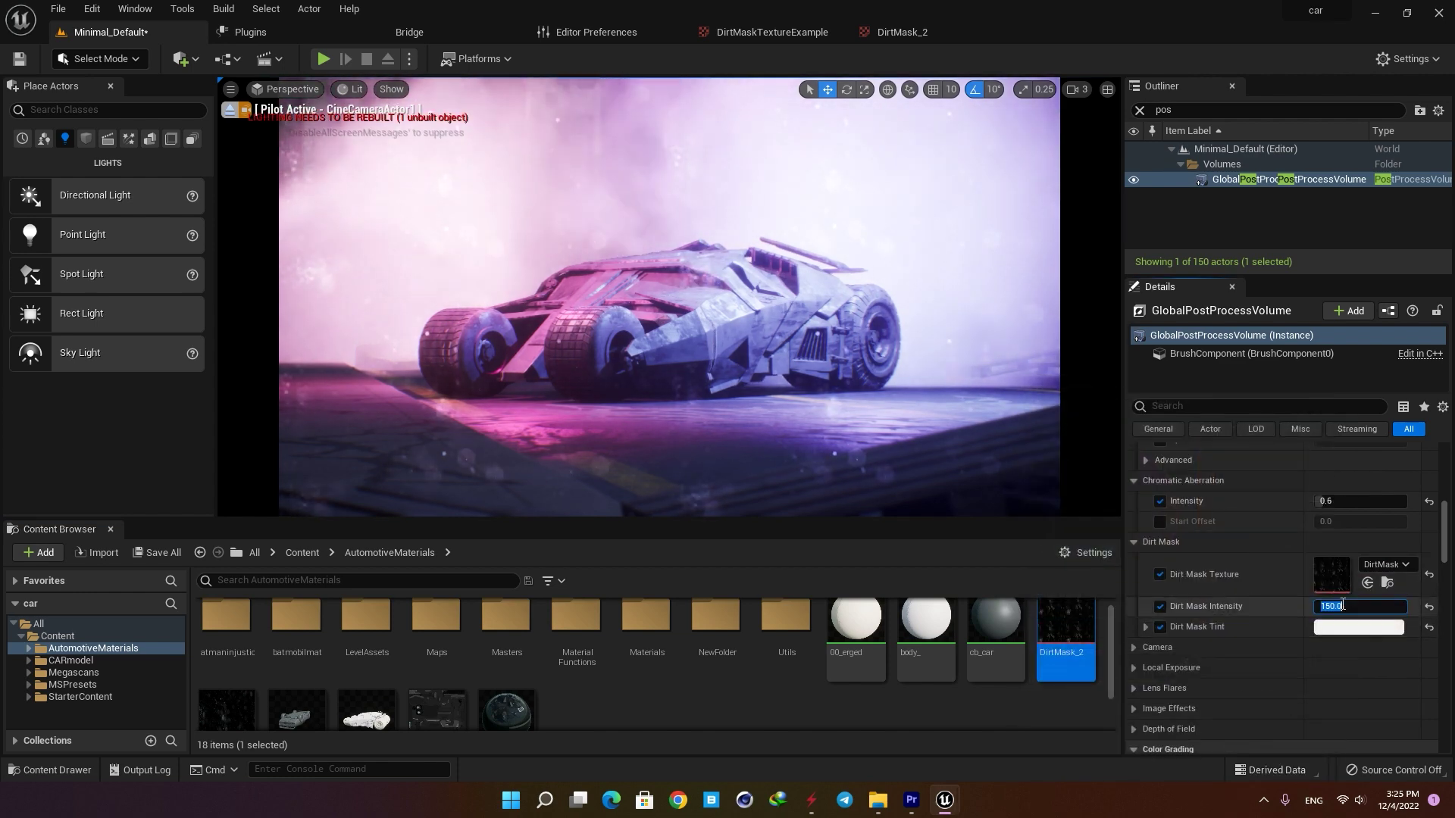
{"action": "type", "text": "60"}
{"action": "key", "text": "Return"}
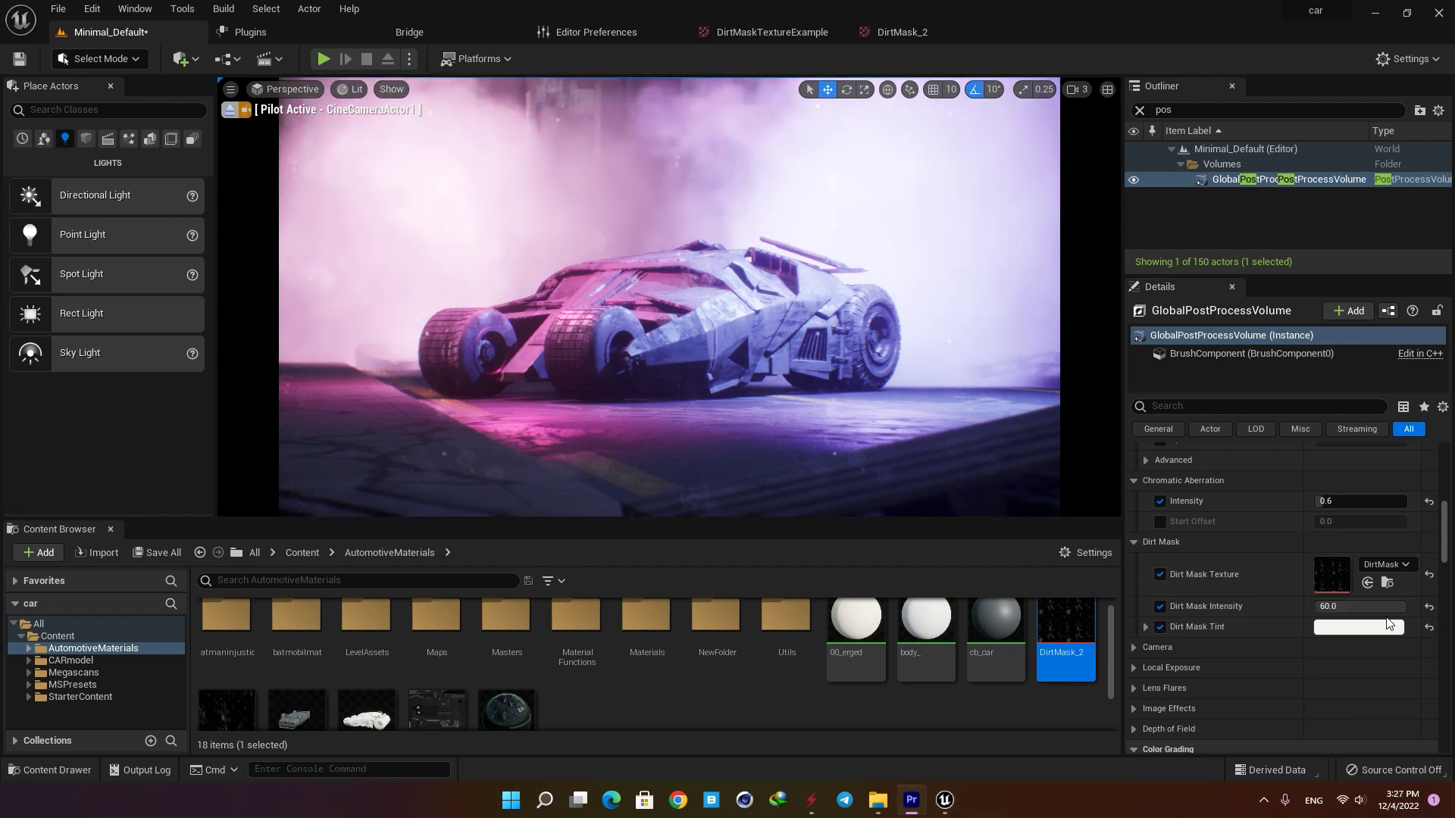
{"action": "scroll", "coordinate": [1198, 657], "scroll_direction": "down", "scroll_amount": 1}
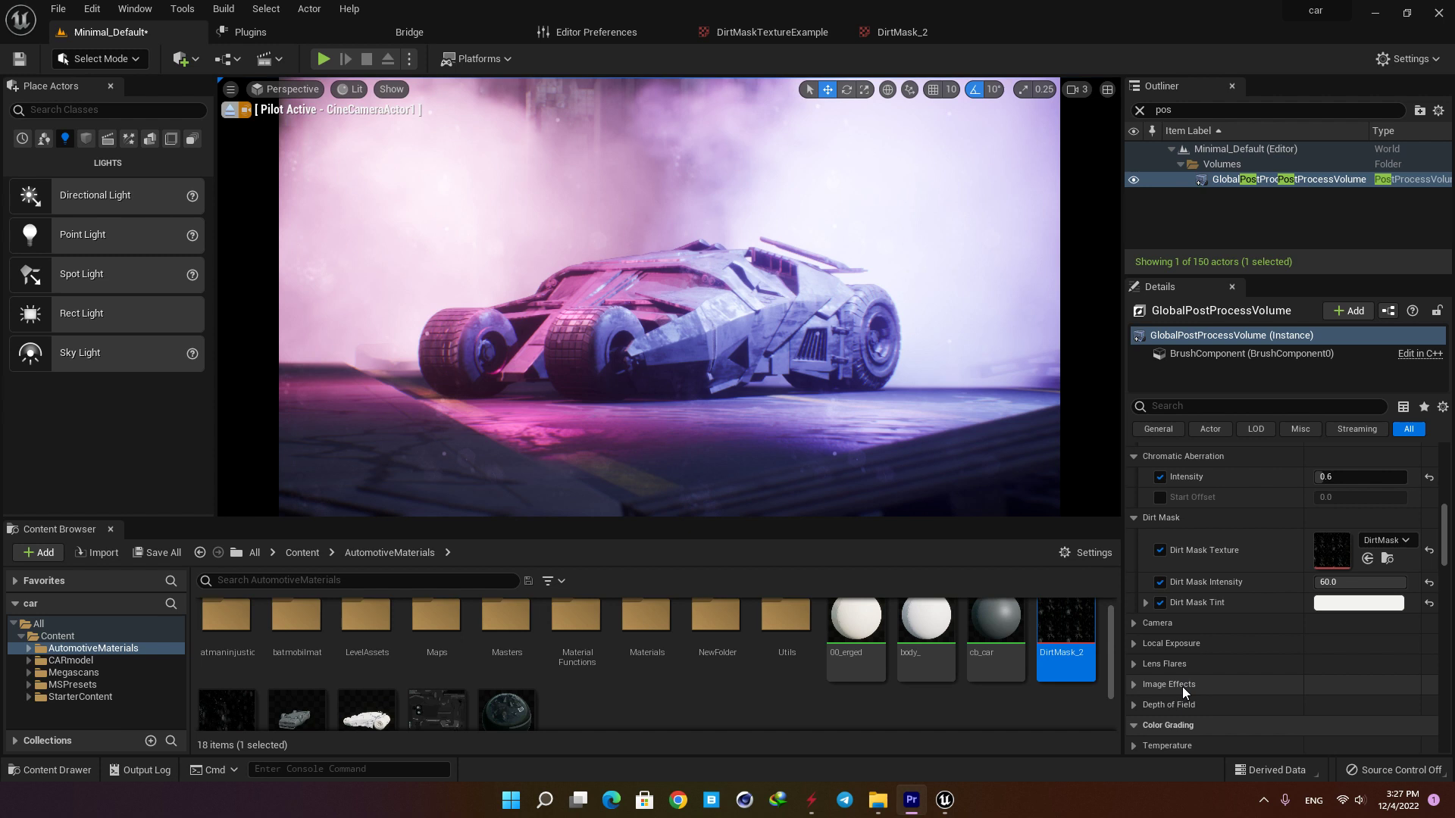
Expand the post-process volume's image effects and set the vignette intensity to 0.6 after trying 0.7.
{"action": "left_click", "coordinate": [1135, 685]}
{"action": "scroll", "coordinate": [1207, 685], "scroll_direction": "down", "scroll_amount": 1}
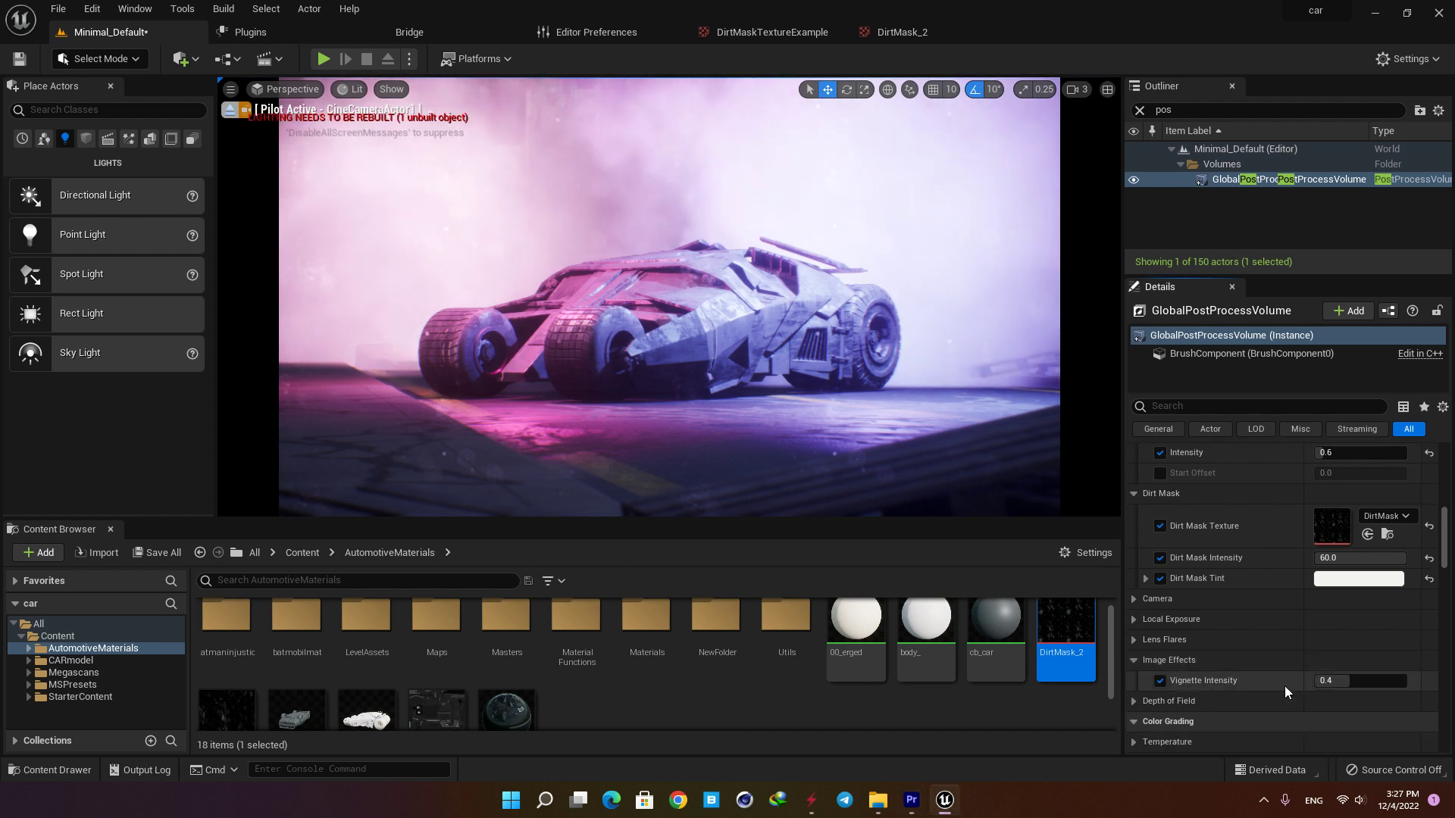
{"action": "left_click_drag", "start_coordinate": [1334, 681], "coordinate": [1366, 680]}
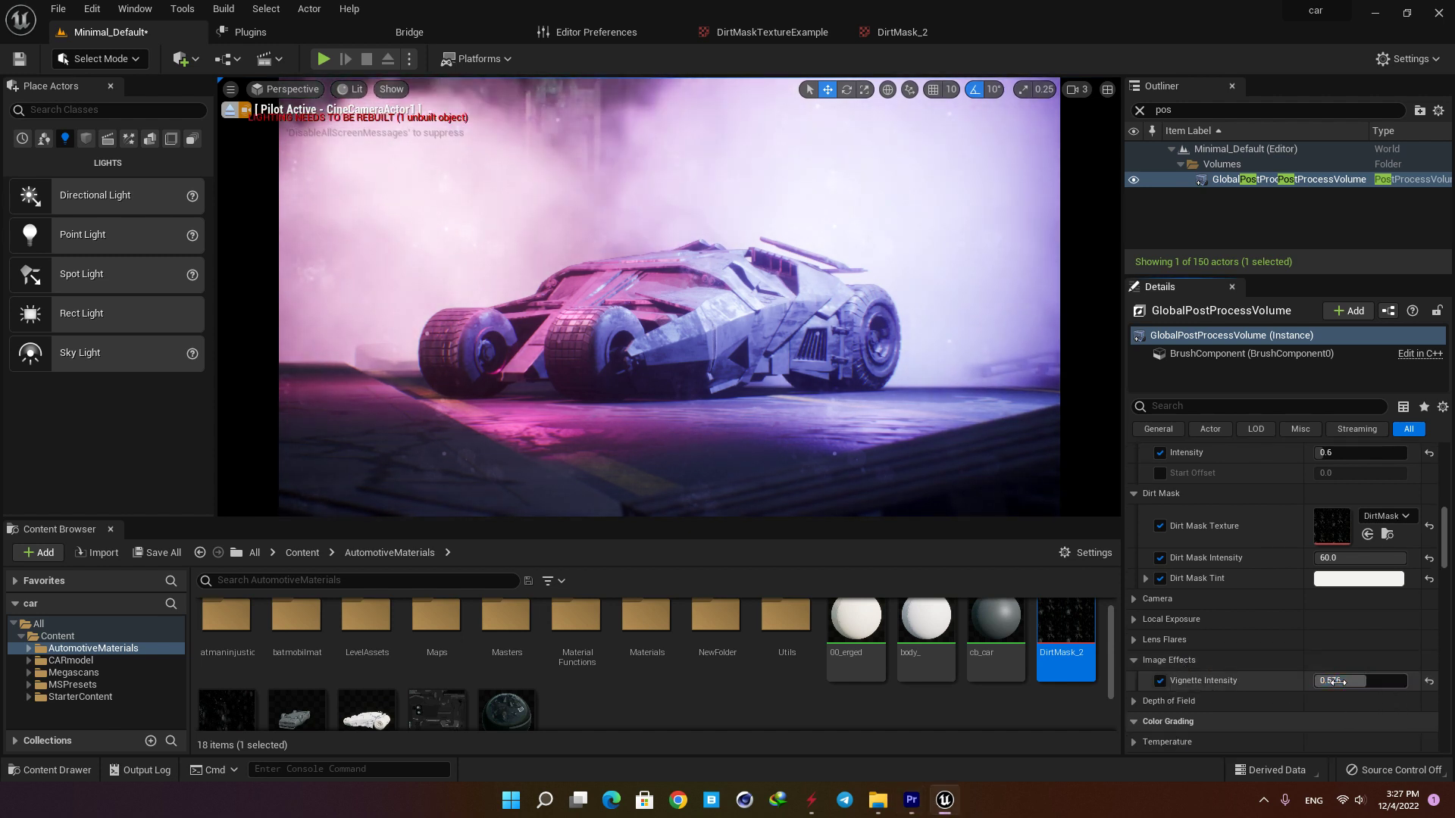
{"action": "type", "text": "0.7"}
{"action": "key", "text": "Return"}
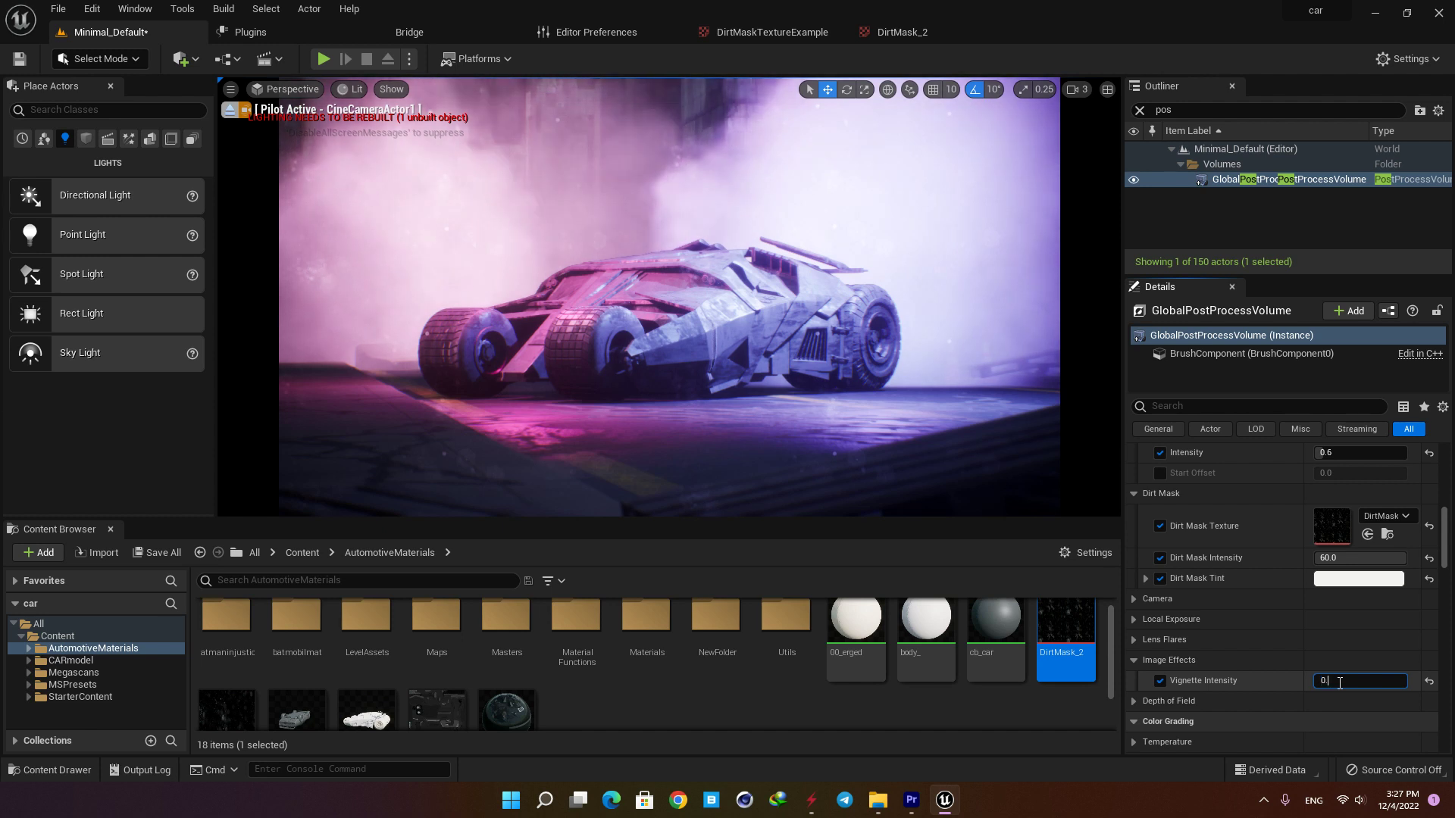
{"action": "type", "text": ".6"}
{"action": "key", "text": "Return"}
Raise the global color grading saturation of the post-process volume and settle it at 1.5.
{"action": "scroll", "coordinate": [1224, 689], "scroll_direction": "down", "scroll_amount": 5}
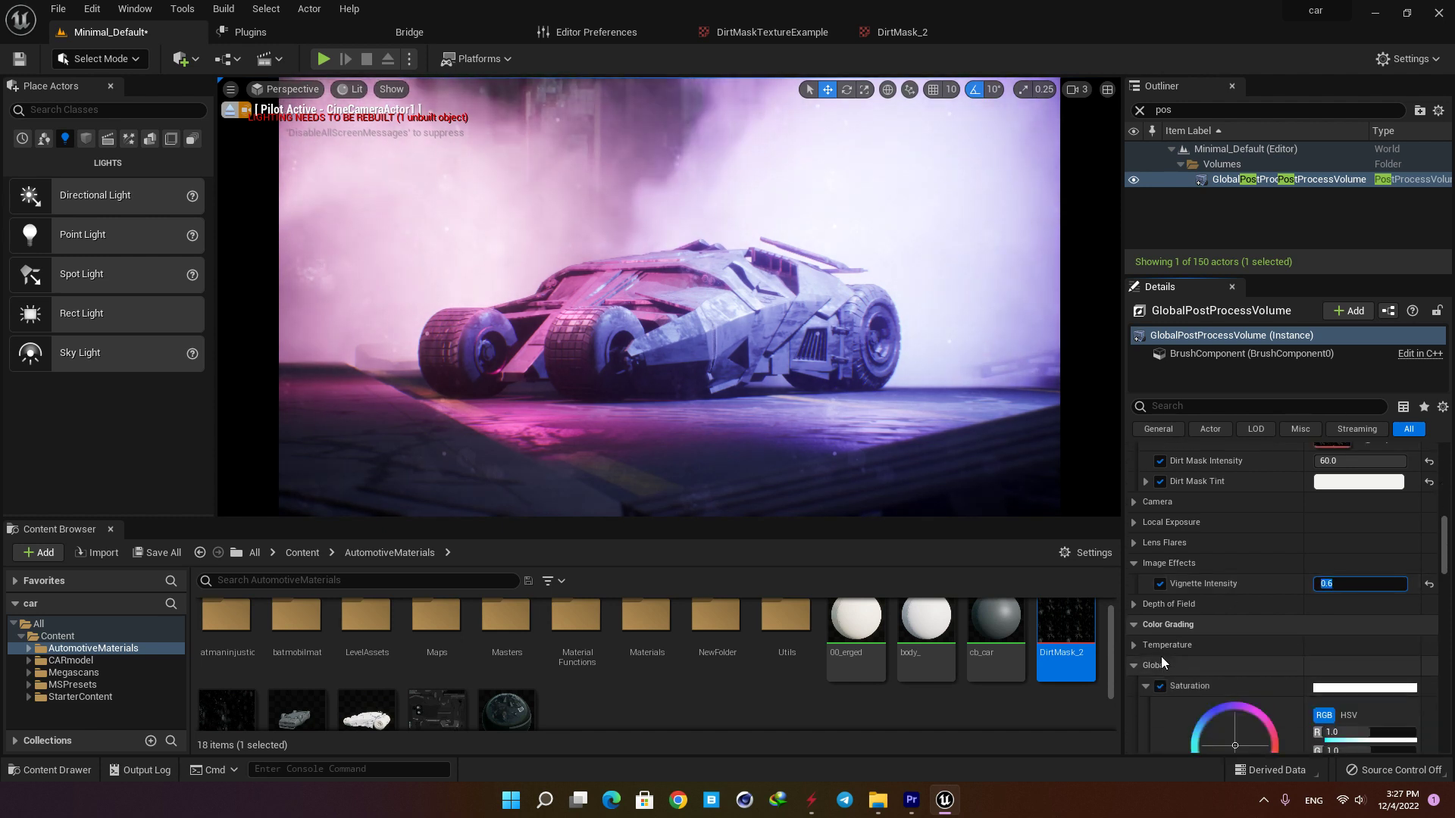
{"action": "scroll", "coordinate": [1226, 661], "scroll_direction": "down", "scroll_amount": 1}
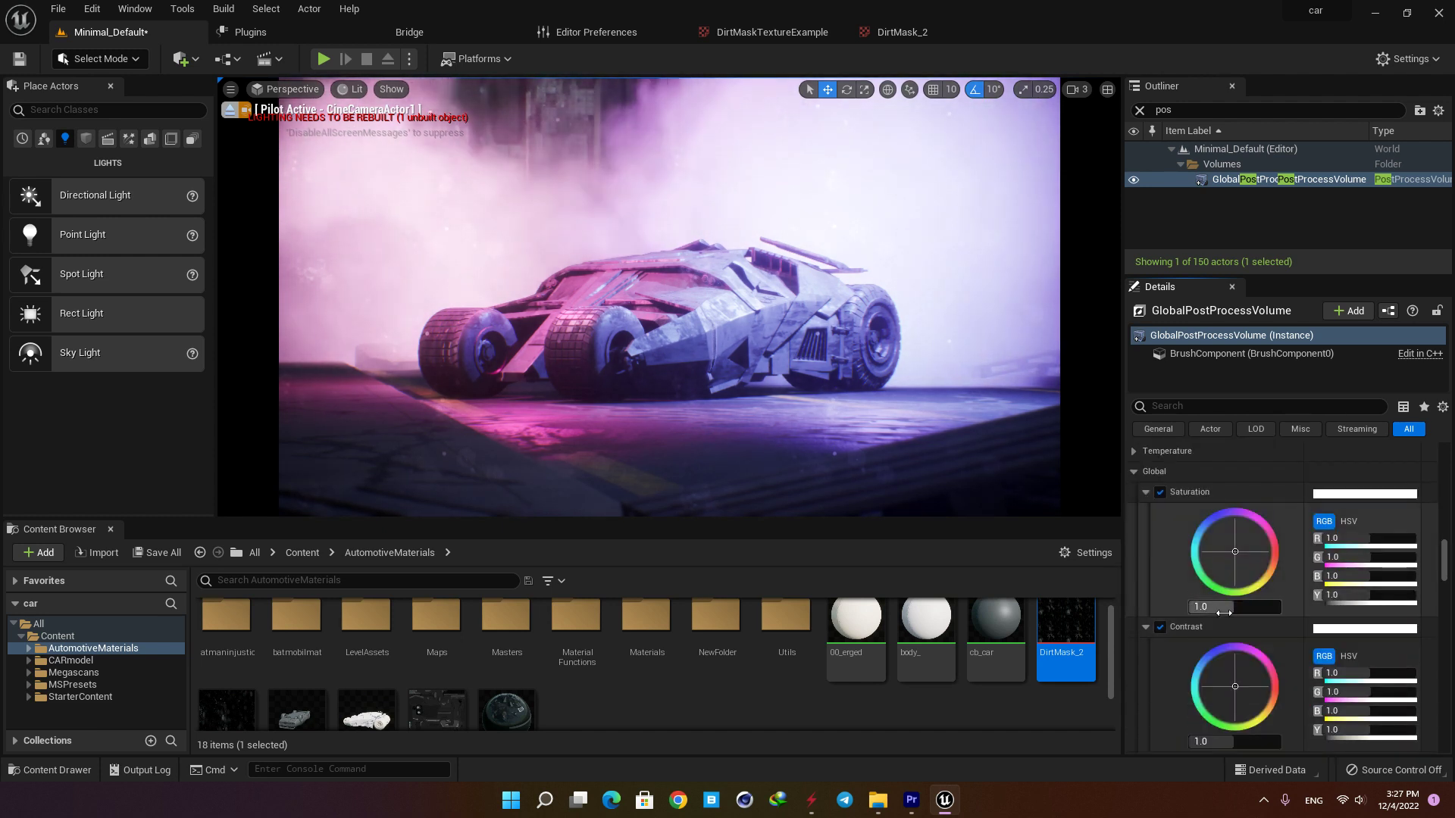
{"action": "left_click_drag", "start_coordinate": [1245, 606], "coordinate": [1267, 607]}
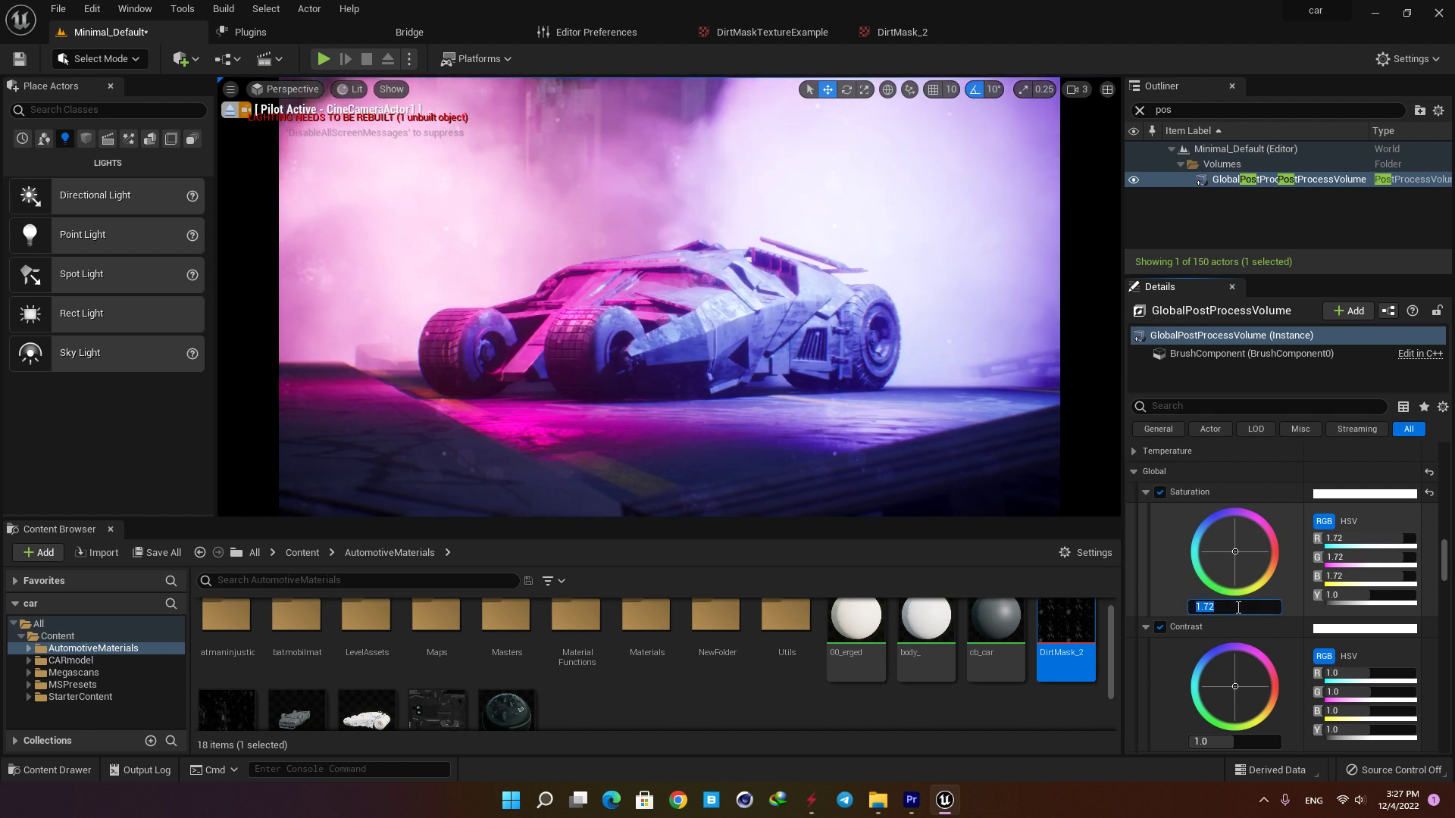
{"action": "key", "text": "Return"}
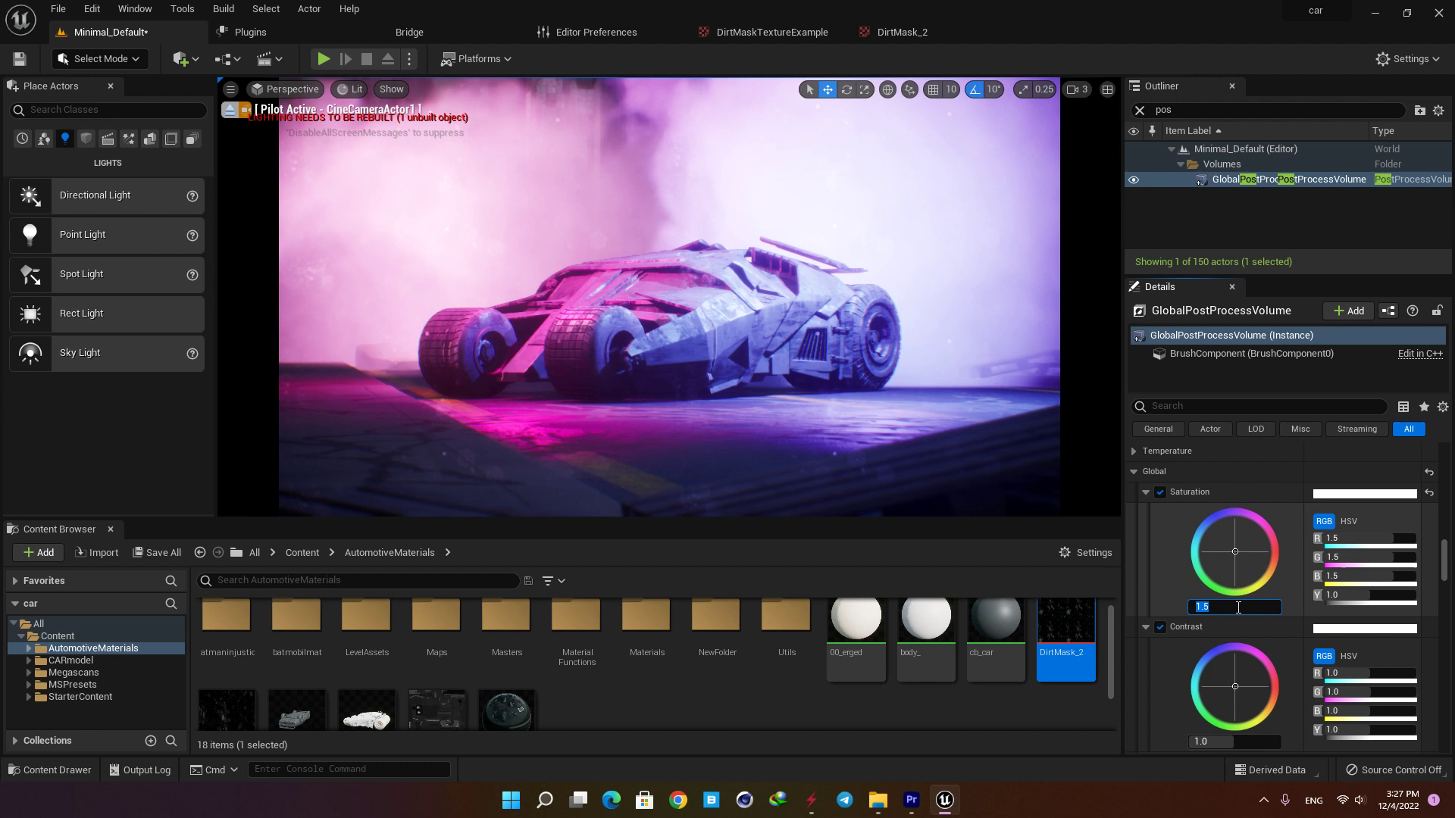
Raise the global color grading contrast of the post-process volume to about 1.16.
{"action": "scroll", "coordinate": [1248, 682], "scroll_direction": "down", "scroll_amount": 3}
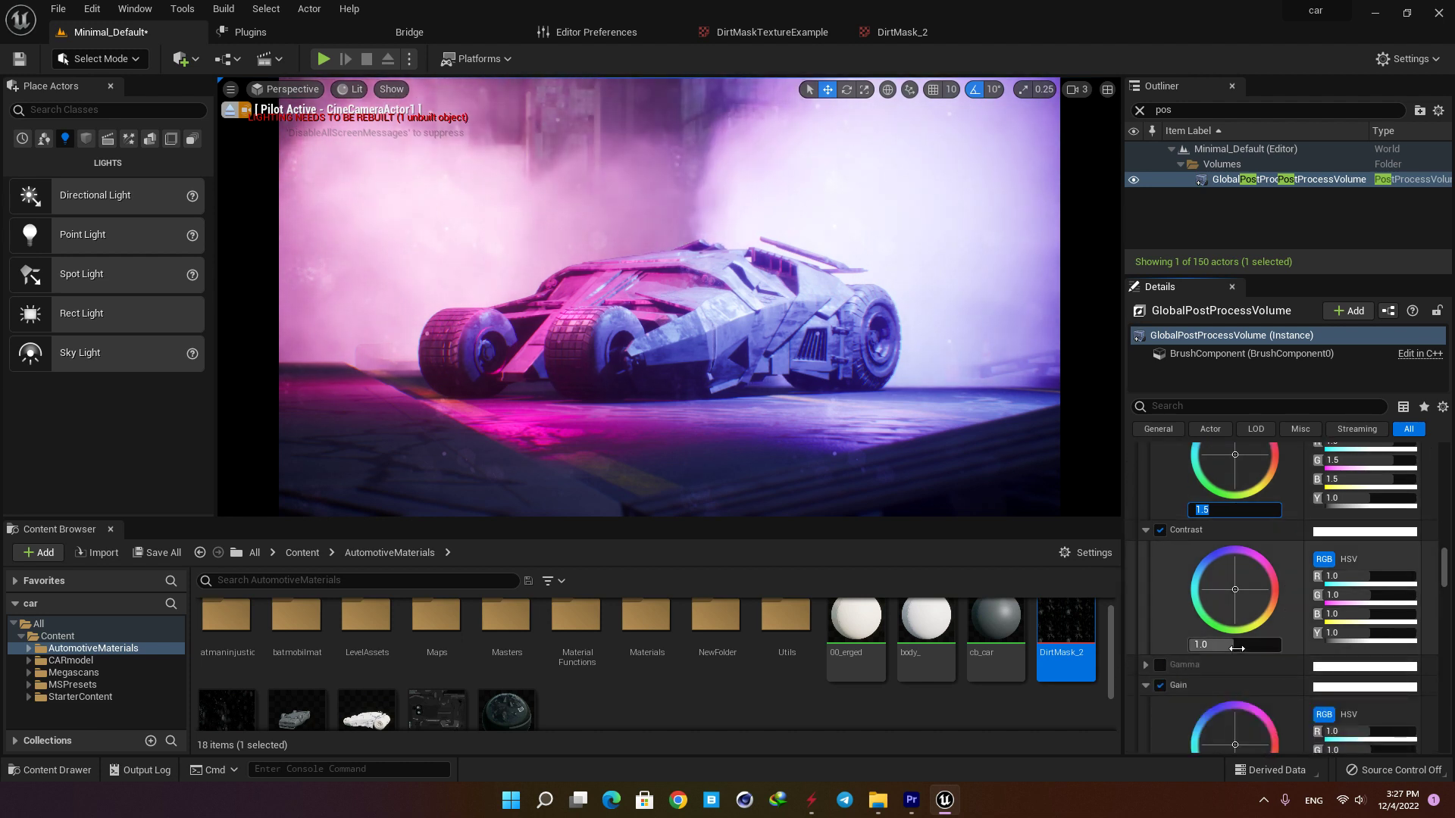
{"action": "scroll", "coordinate": [1236, 648], "scroll_direction": "down", "scroll_amount": 2}
{"action": "scroll", "coordinate": [1324, 653], "scroll_direction": "down", "scroll_amount": 3}
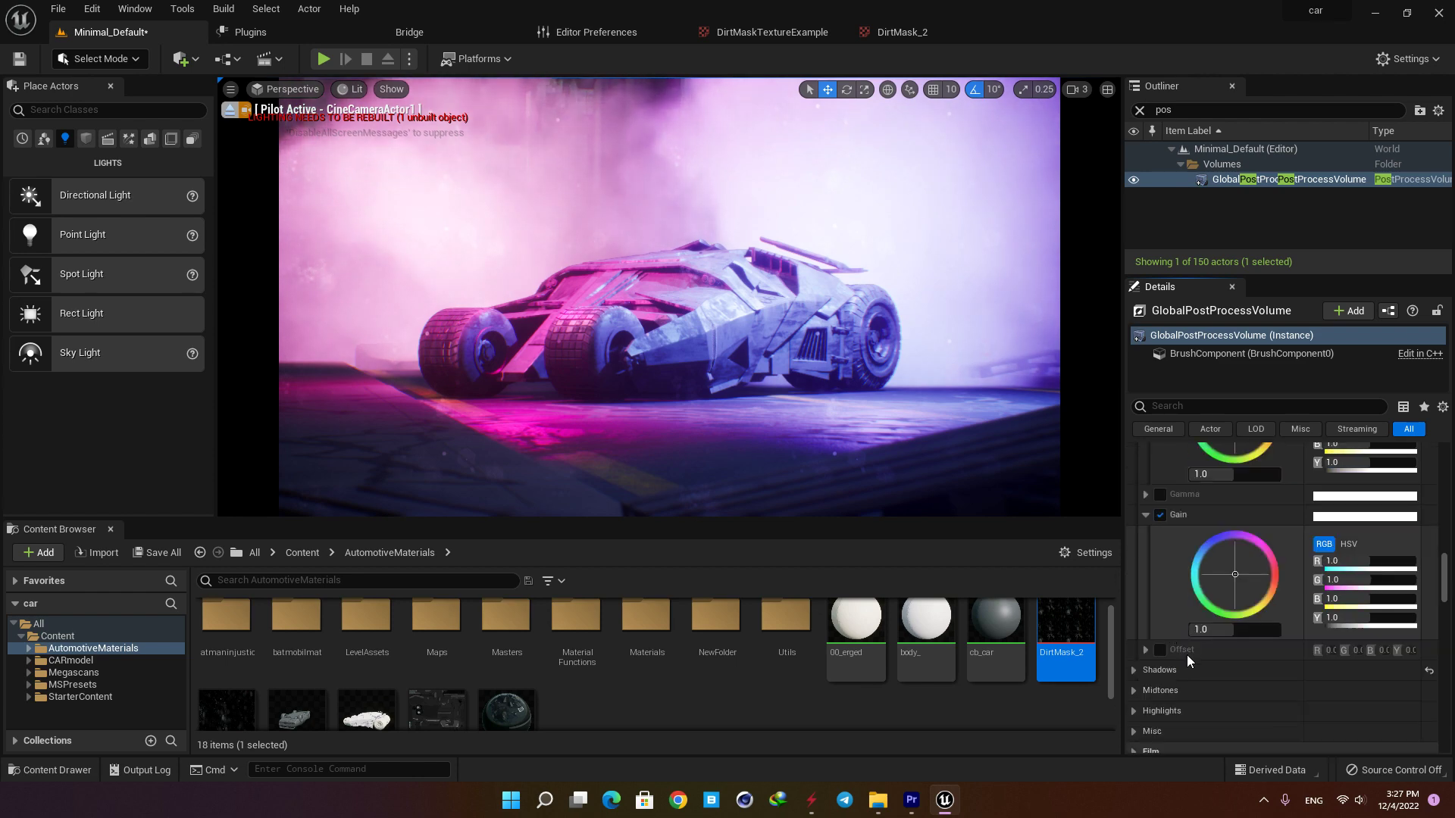
{"action": "scroll", "coordinate": [1240, 655], "scroll_direction": "up", "scroll_amount": 4}
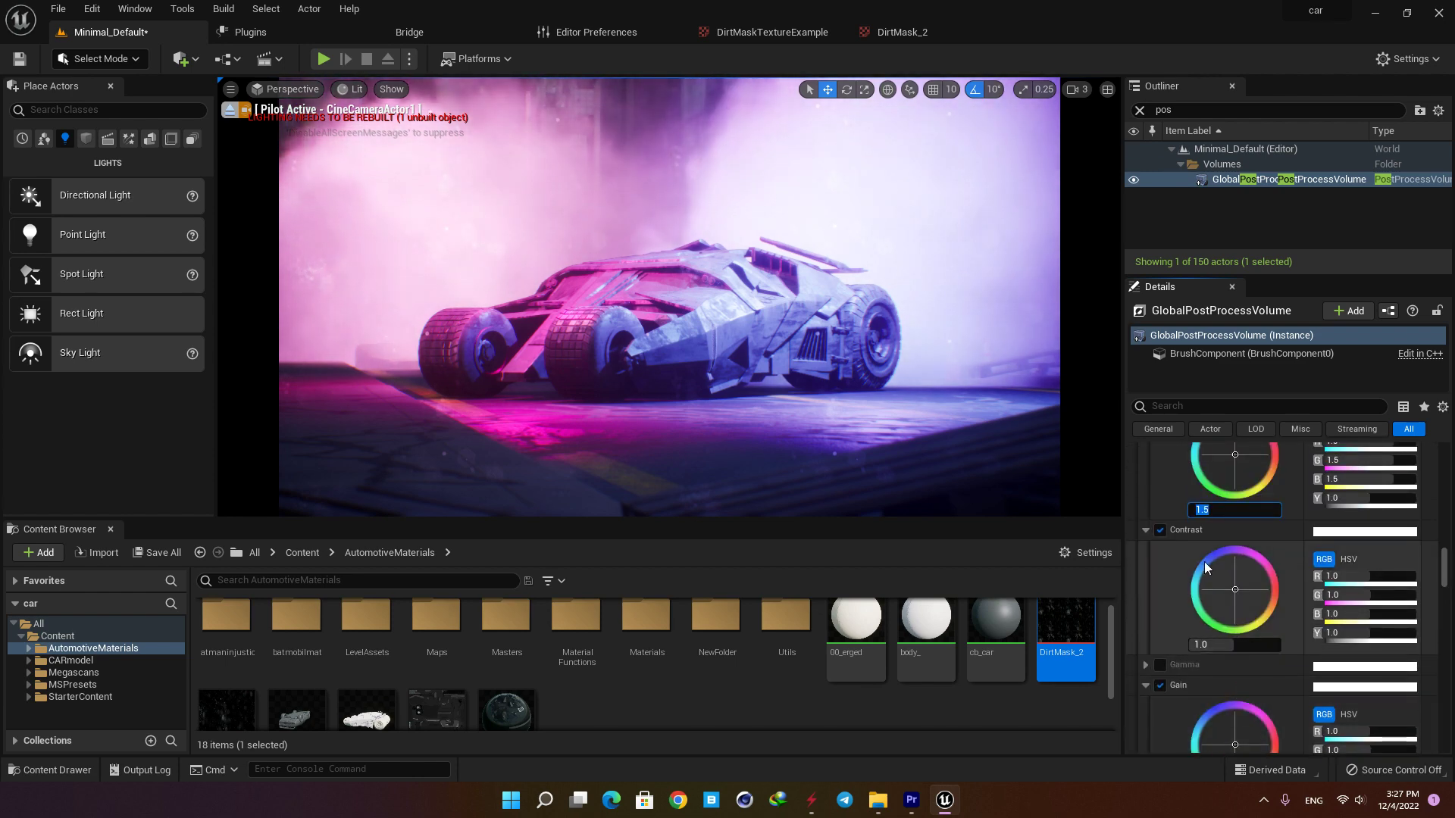
{"action": "left_click_drag", "start_coordinate": [1238, 644], "coordinate": [1250, 644]}
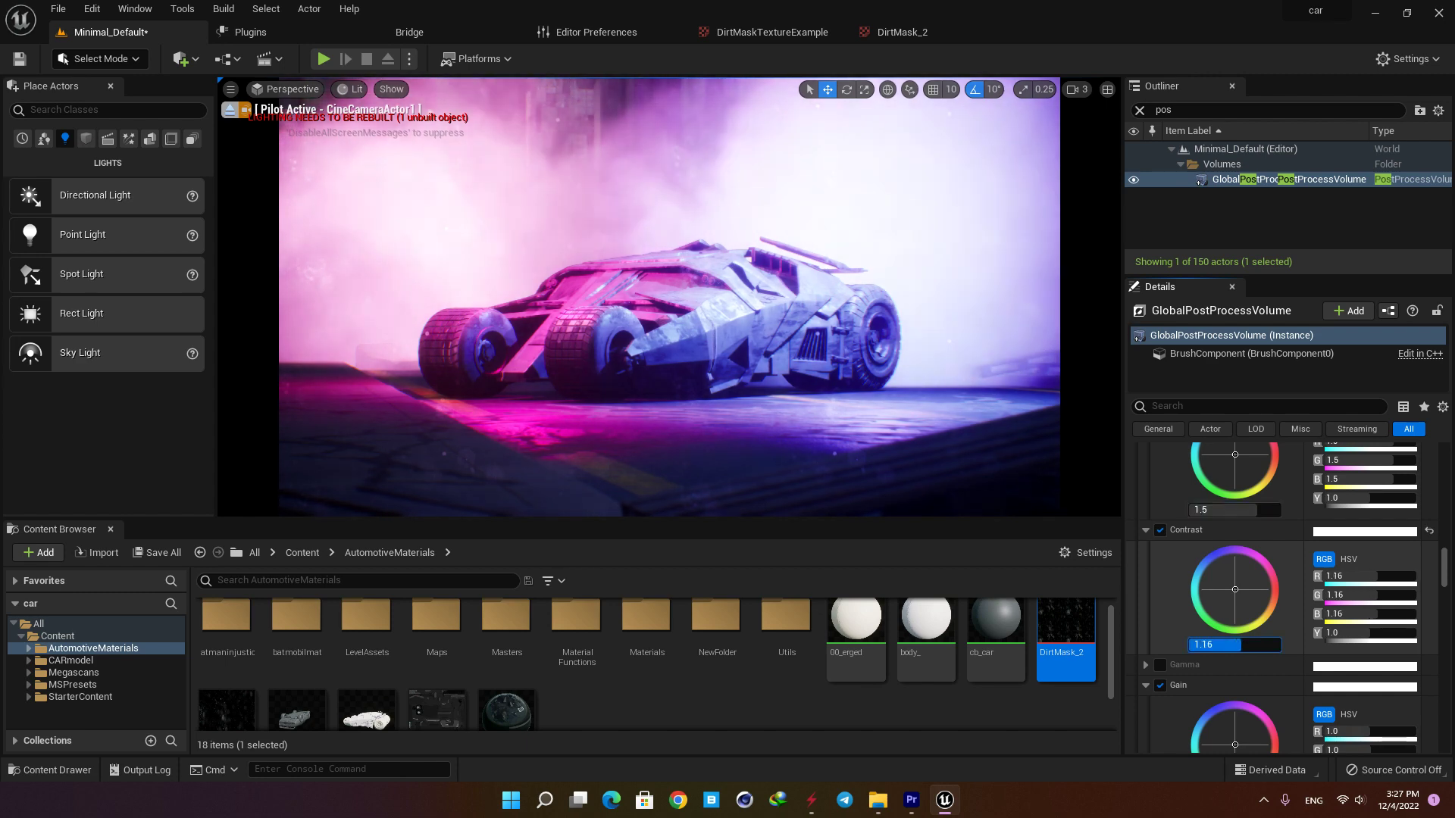
Set the post-process volume's film grain intensity to 0.6 after trying stronger values of 5 and 1.
{"action": "scroll", "coordinate": [1242, 637], "scroll_direction": "down", "scroll_amount": 10}
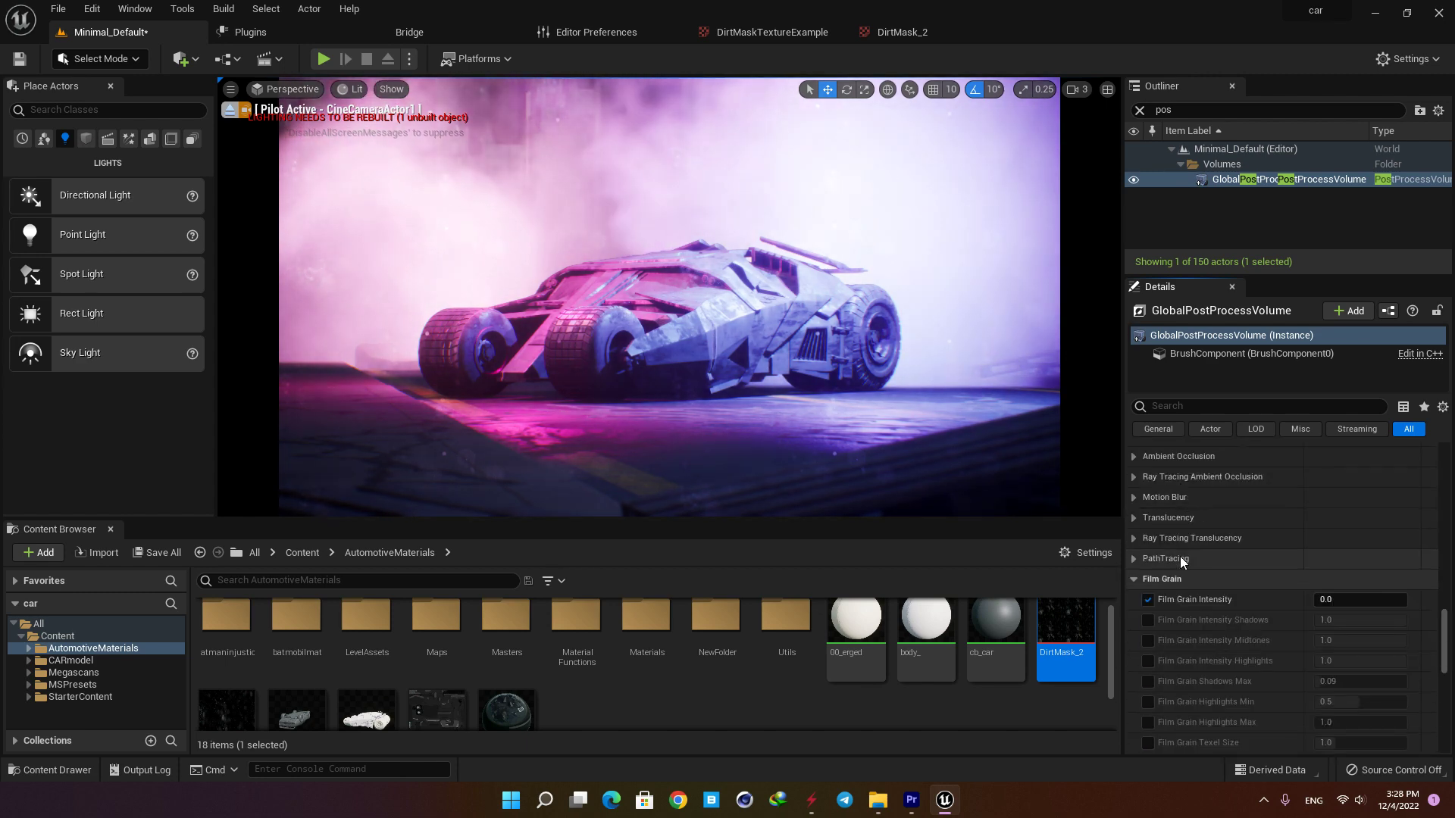
{"action": "left_click", "coordinate": [1339, 597]}
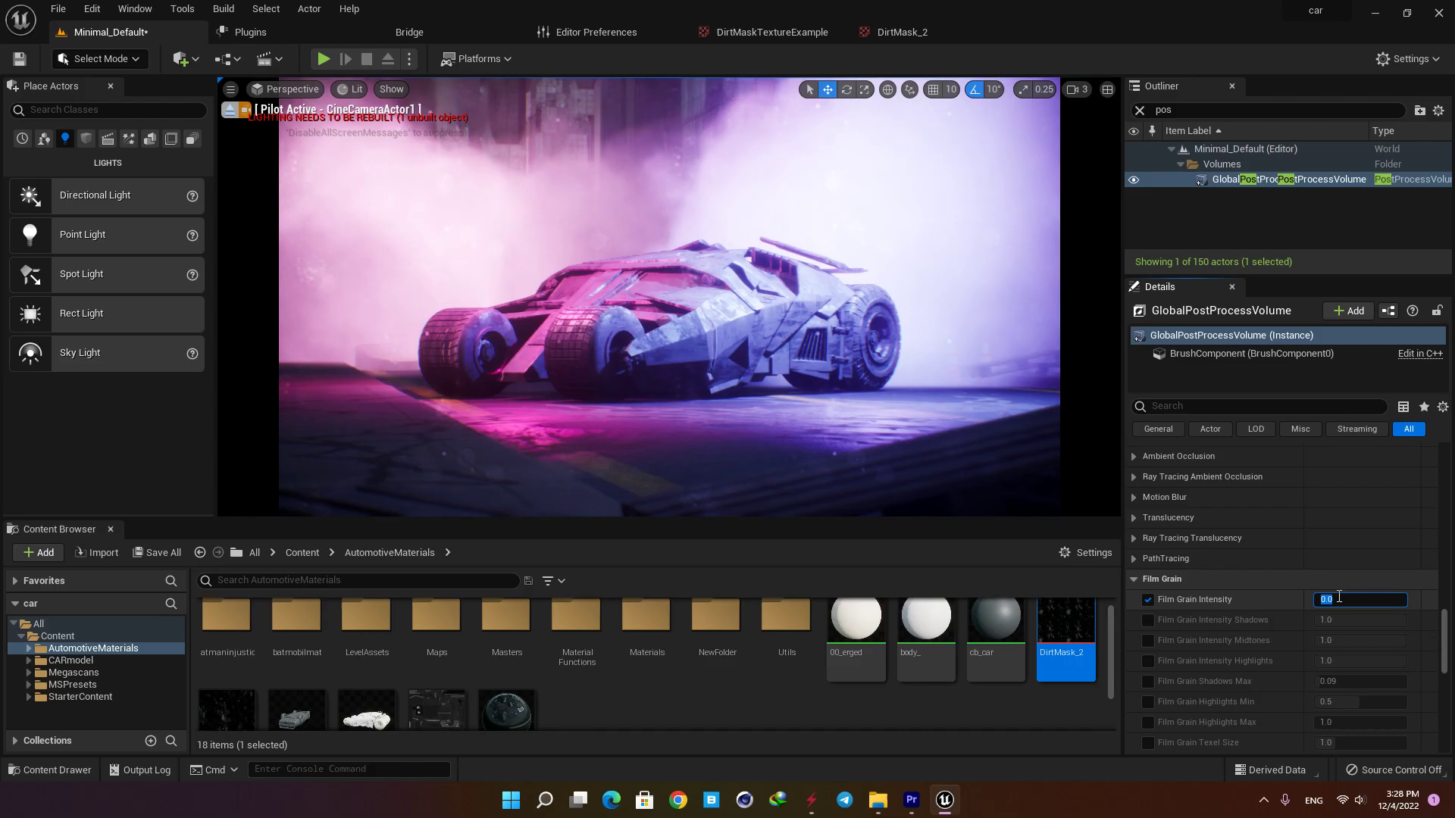
{"action": "type", "text": "5"}
{"action": "key", "text": "Return"}
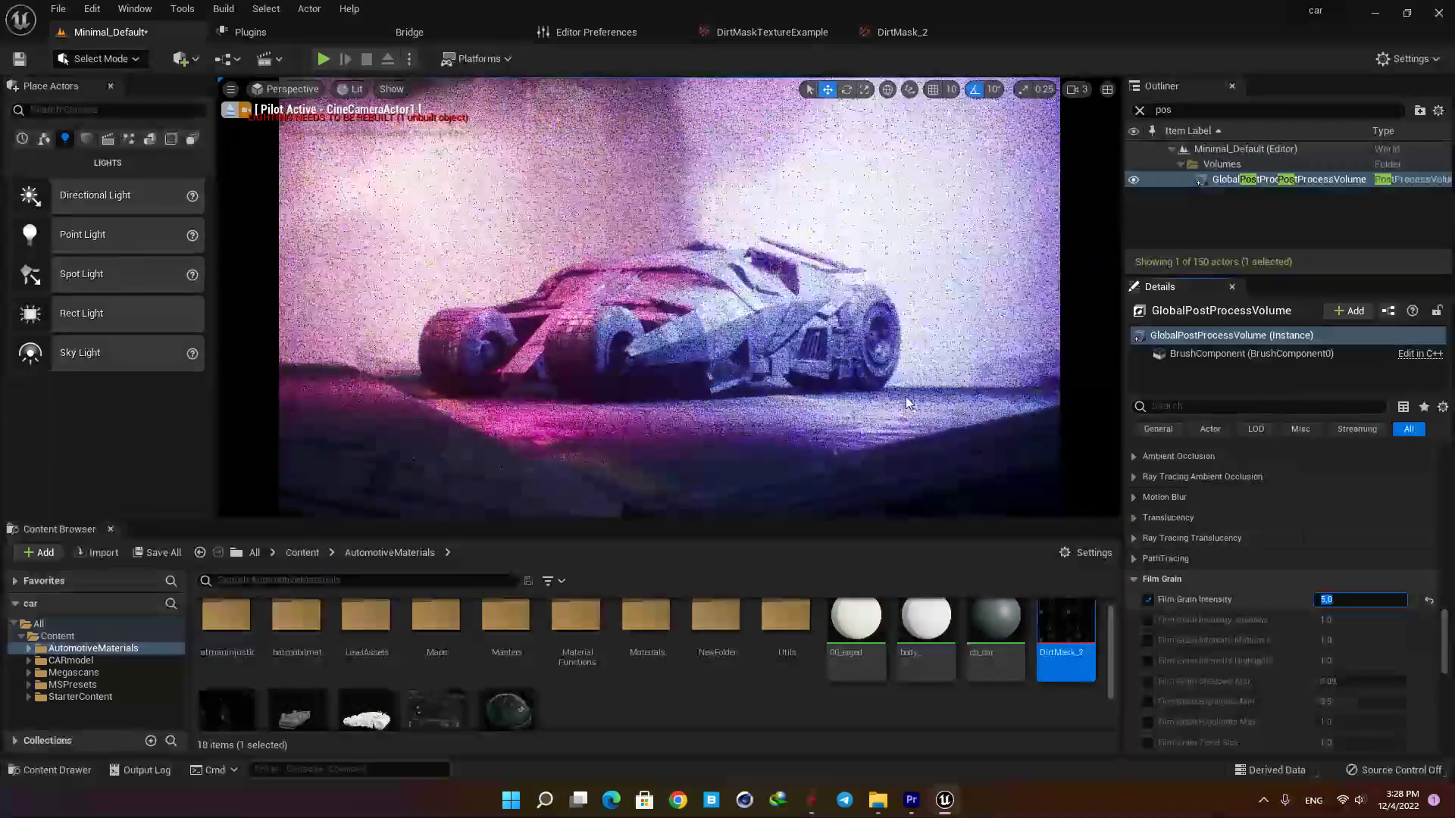
{"action": "type", "text": "1"}
{"action": "key", "text": "Return"}
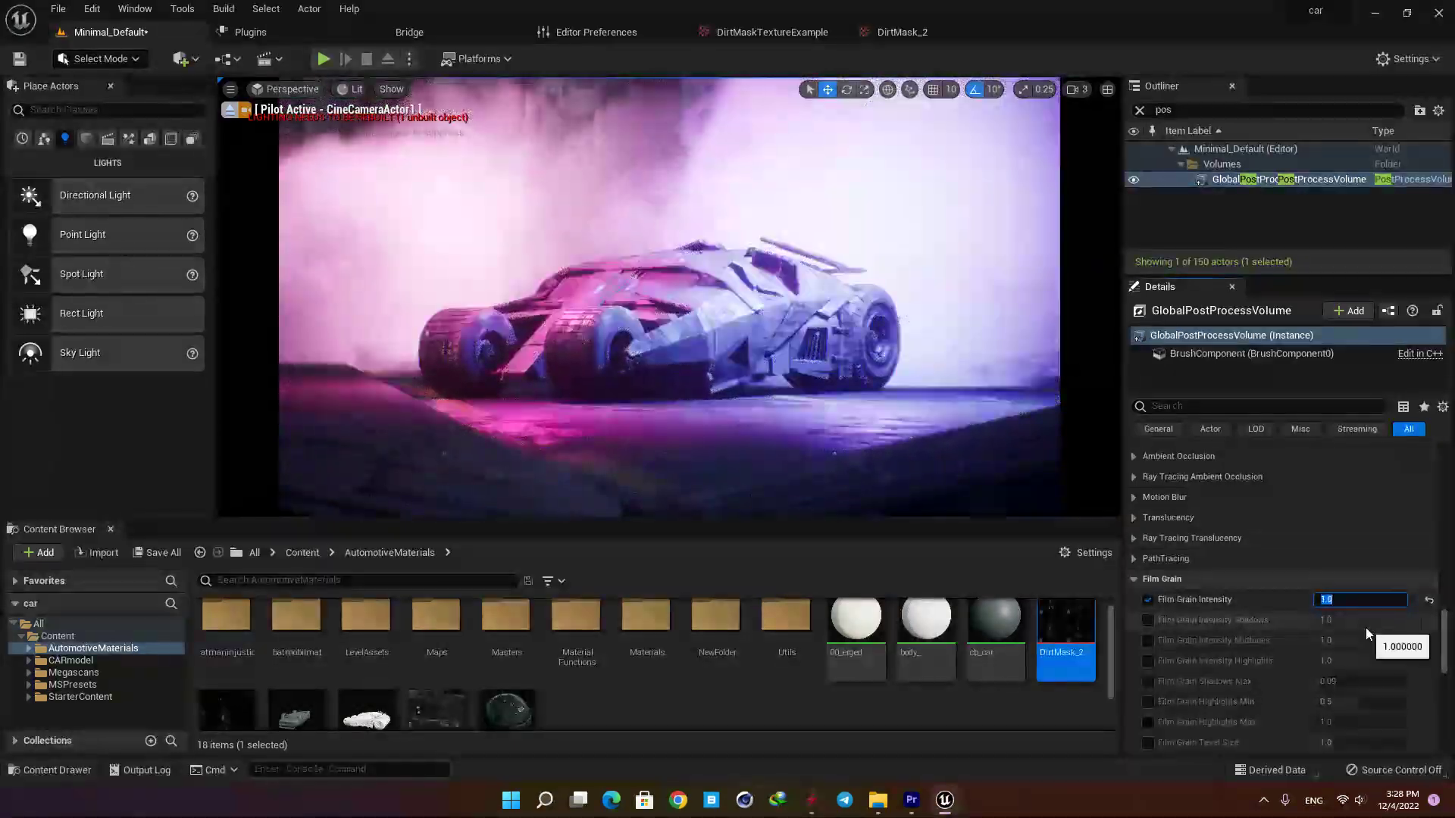
{"action": "type", "text": "0.6"}
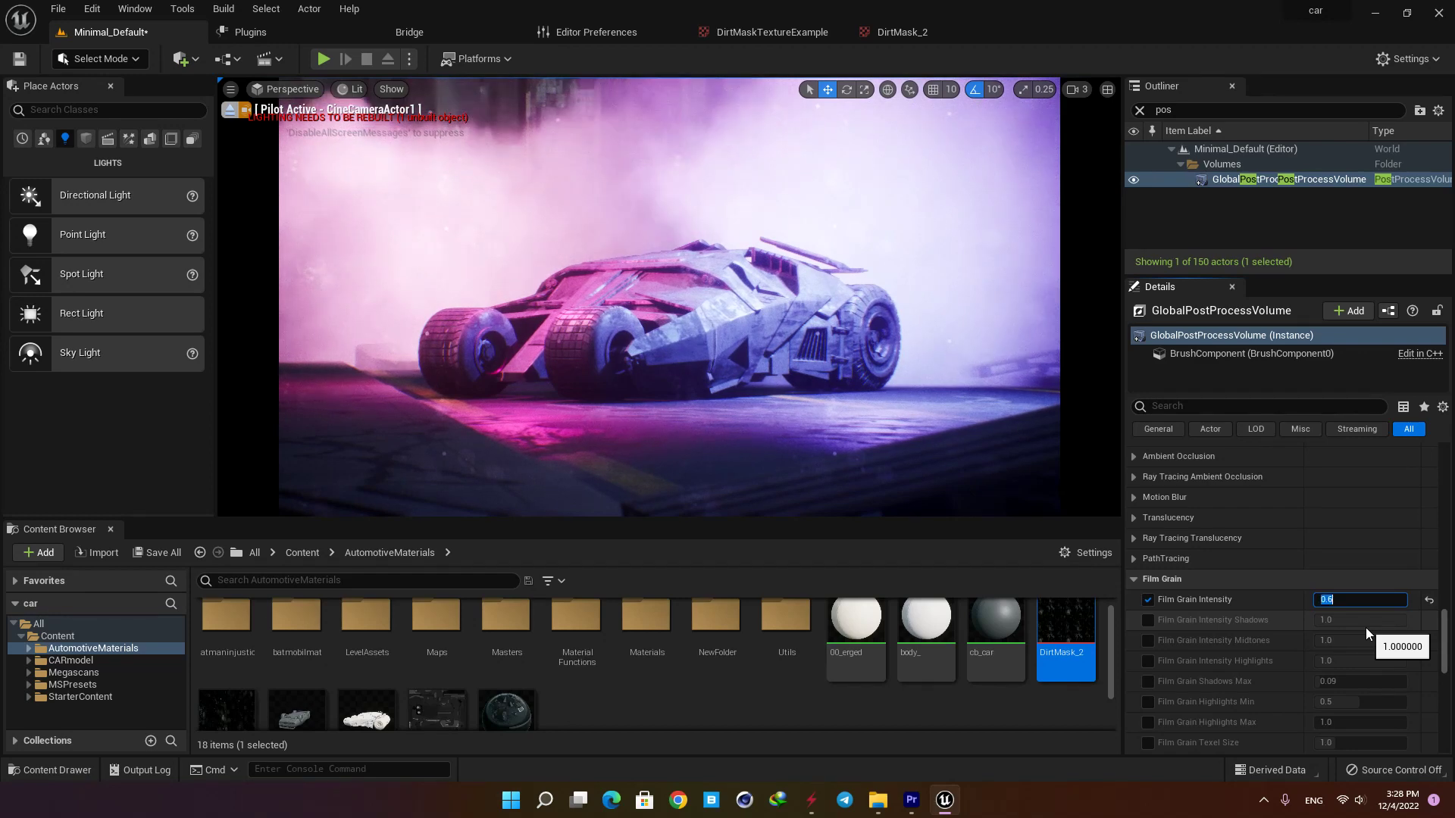
Show the piloted camera's viewport in immersive mode with game view on to hide the selection outline and gizmo.
{"action": "left_click", "coordinate": [724, 304]}
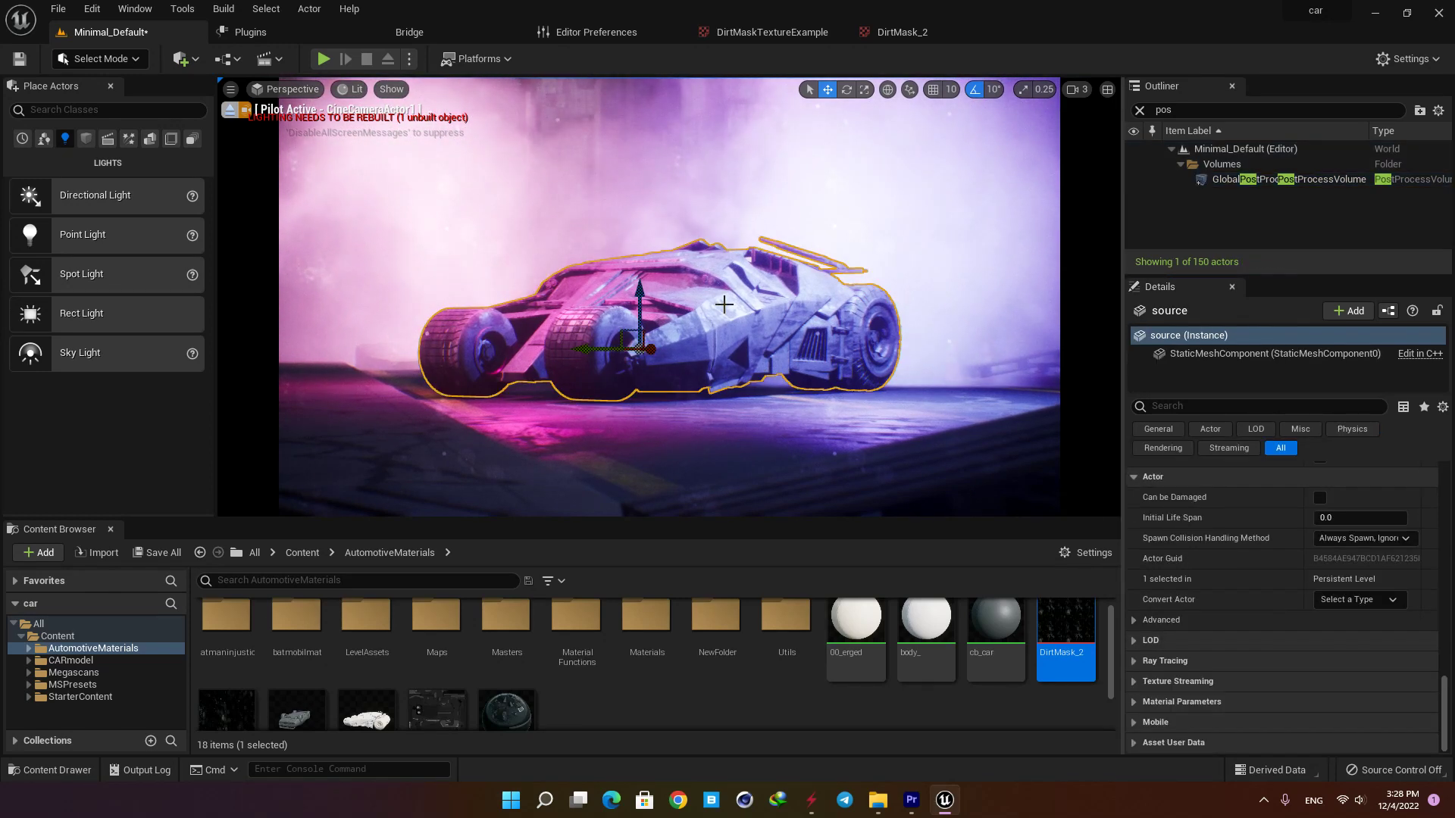
{"action": "key", "text": "F11"}
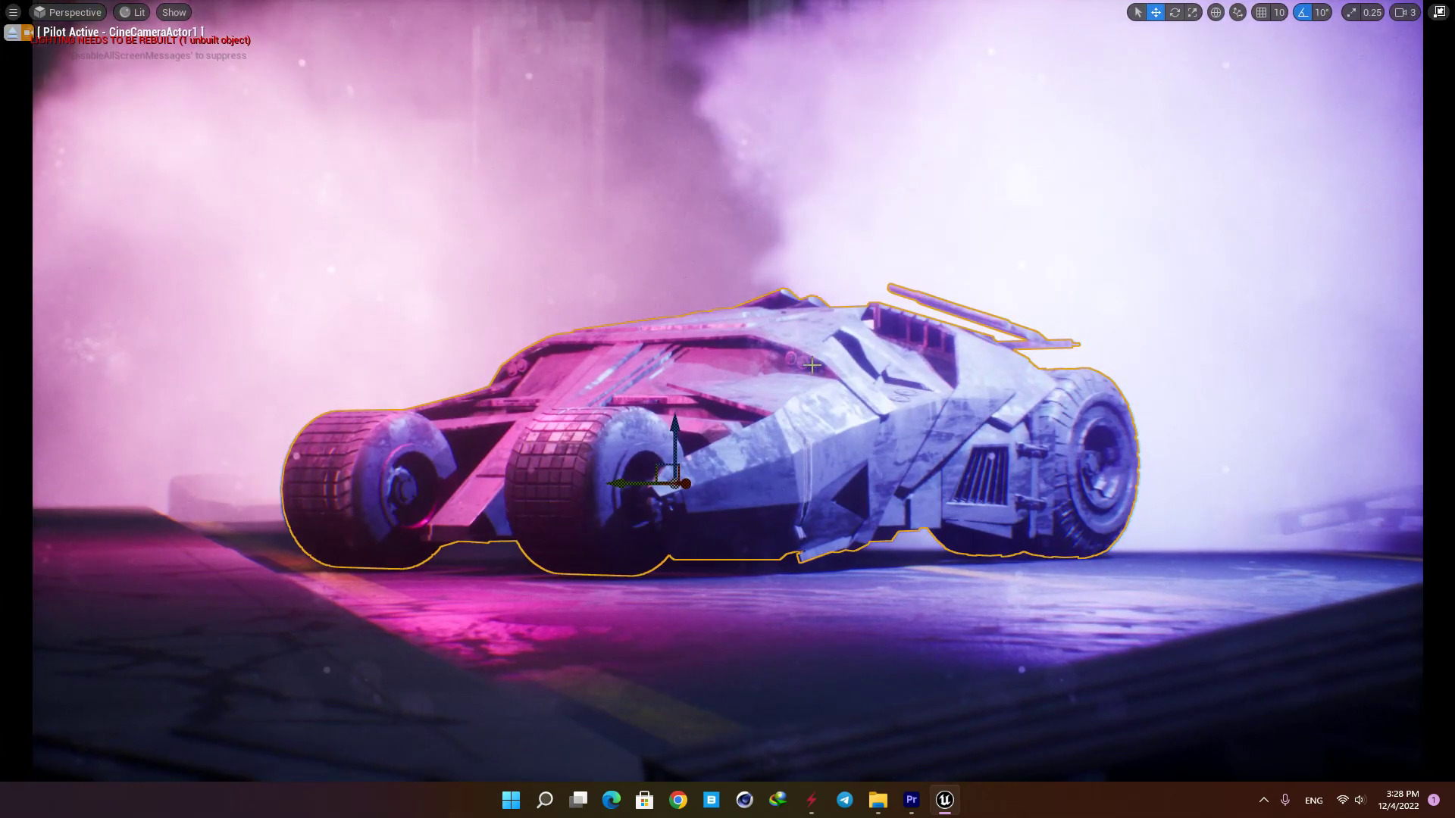
{"action": "key", "text": "g"}
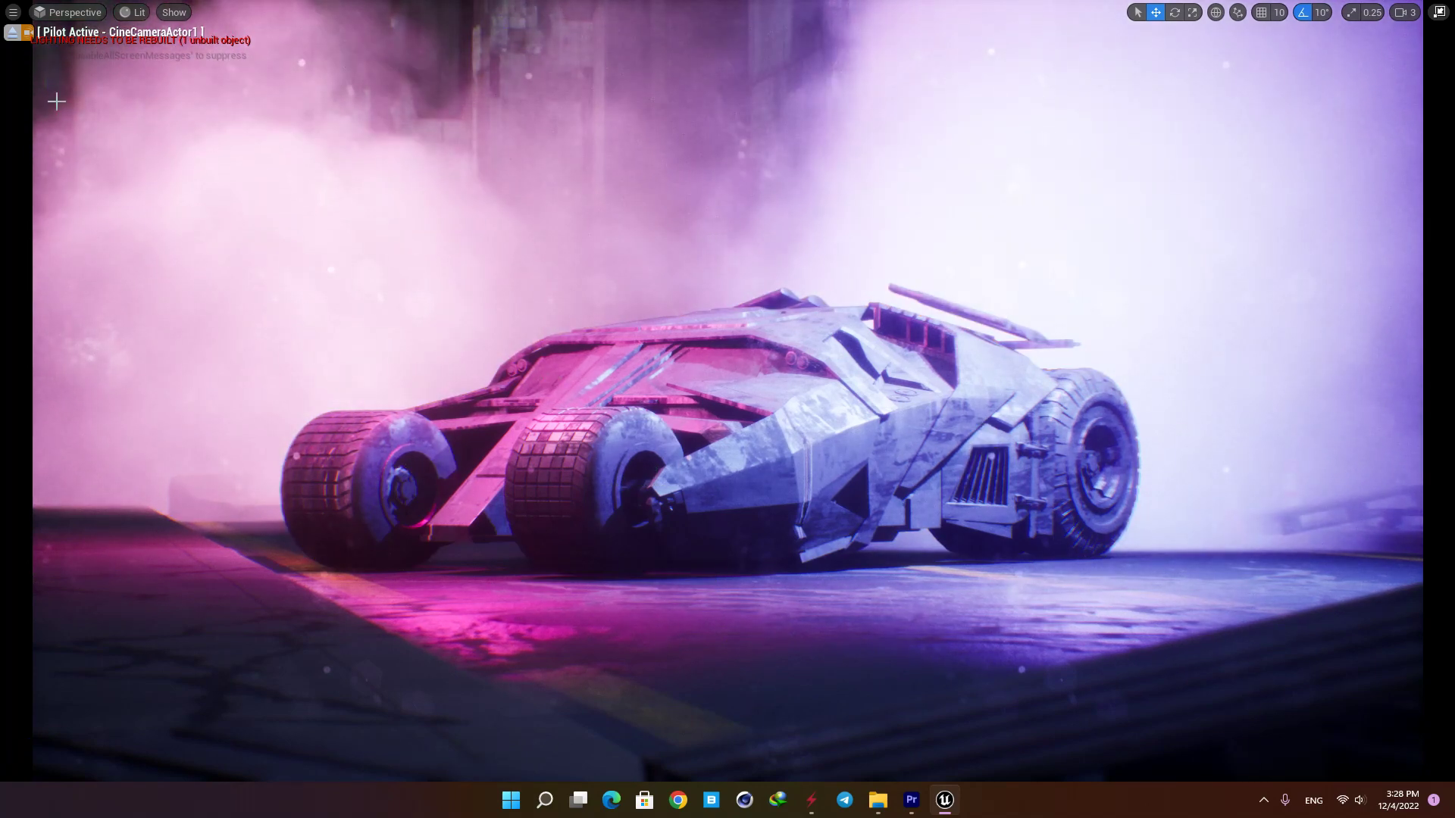
Capture a high-resolution screenshot of the Batmobile scene with a size multiplier of 1.0.
{"action": "left_click", "coordinate": [13, 13]}
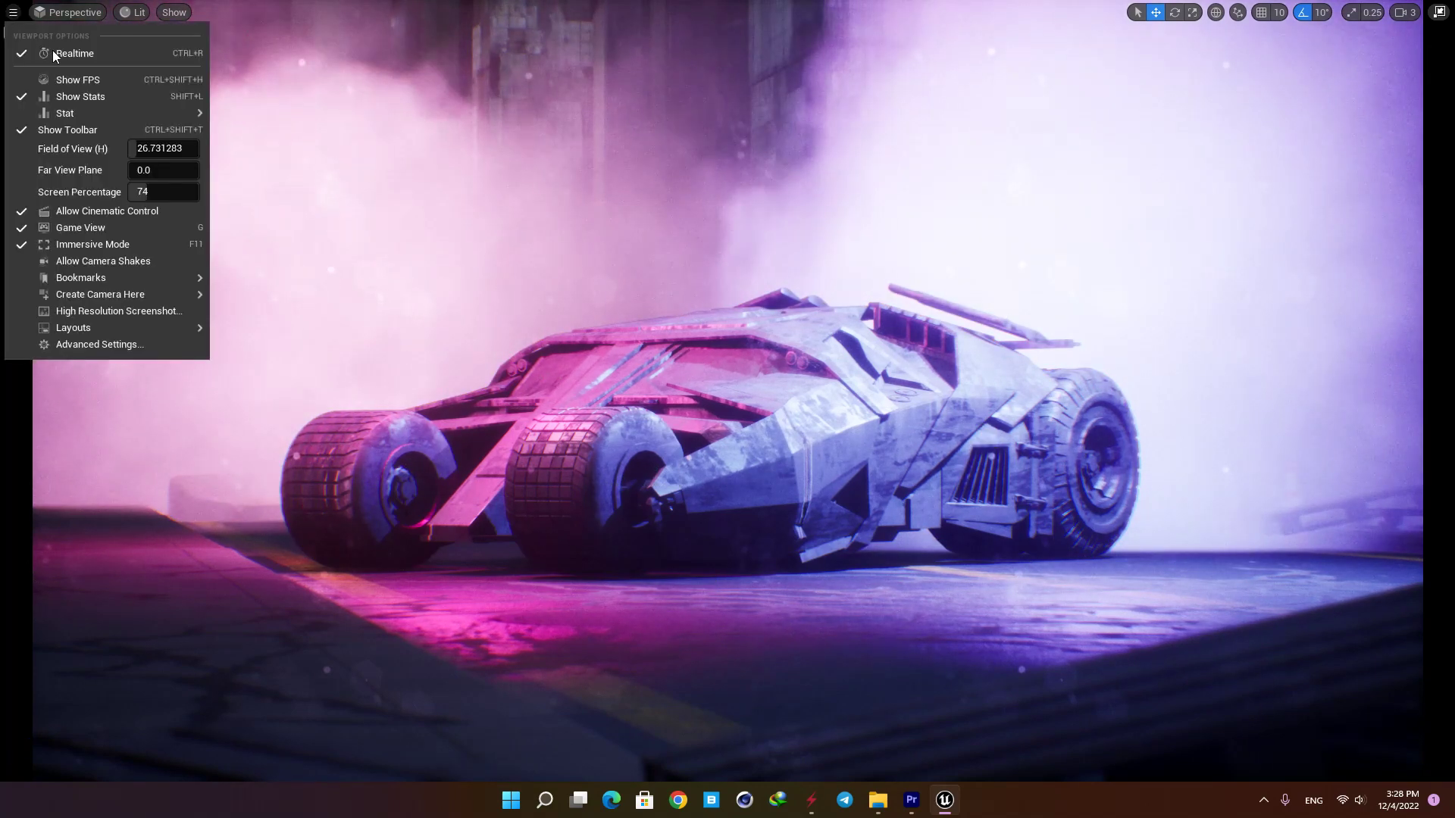
{"action": "left_click", "coordinate": [112, 312]}
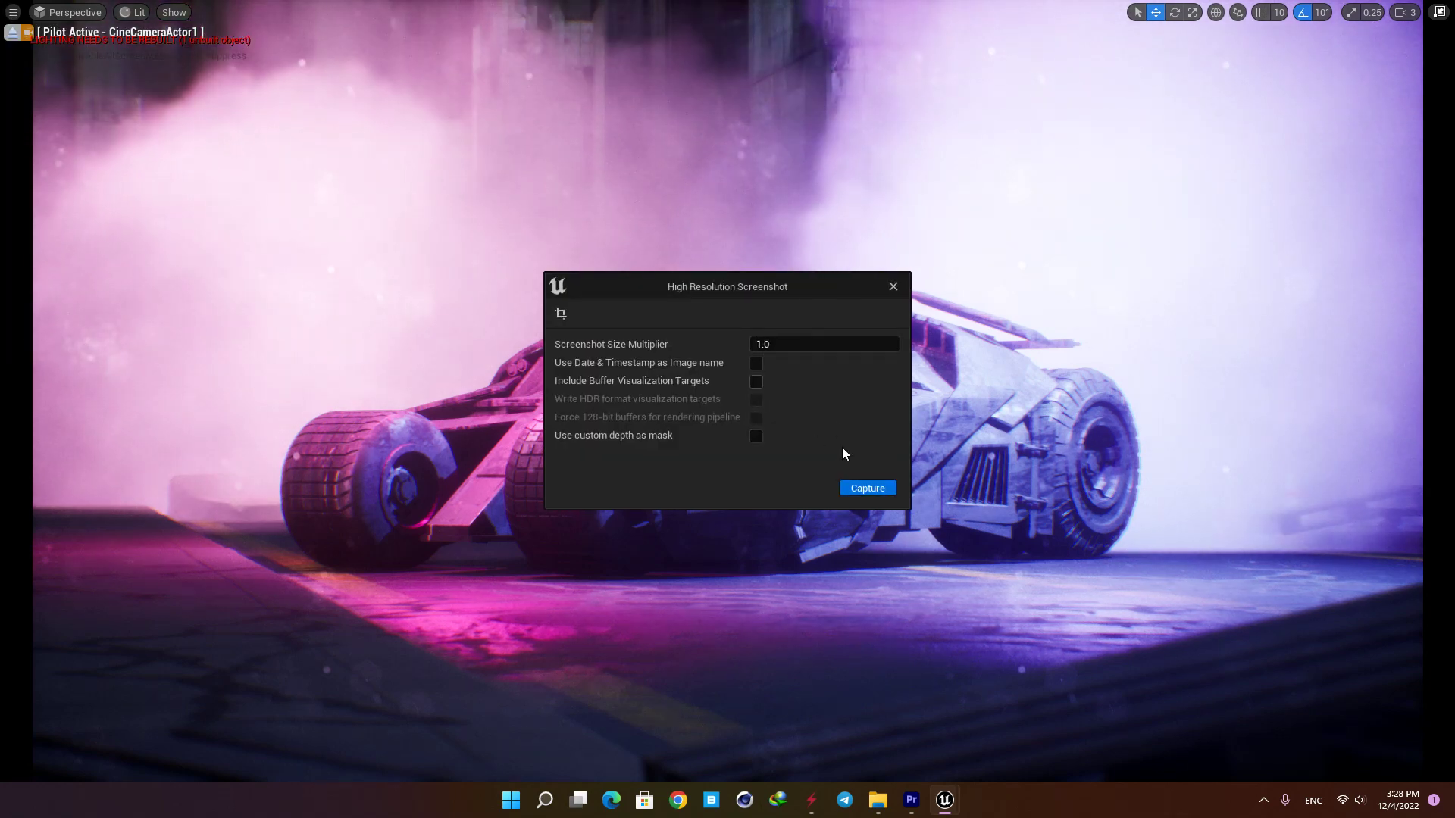
{"action": "left_click", "coordinate": [866, 488]}
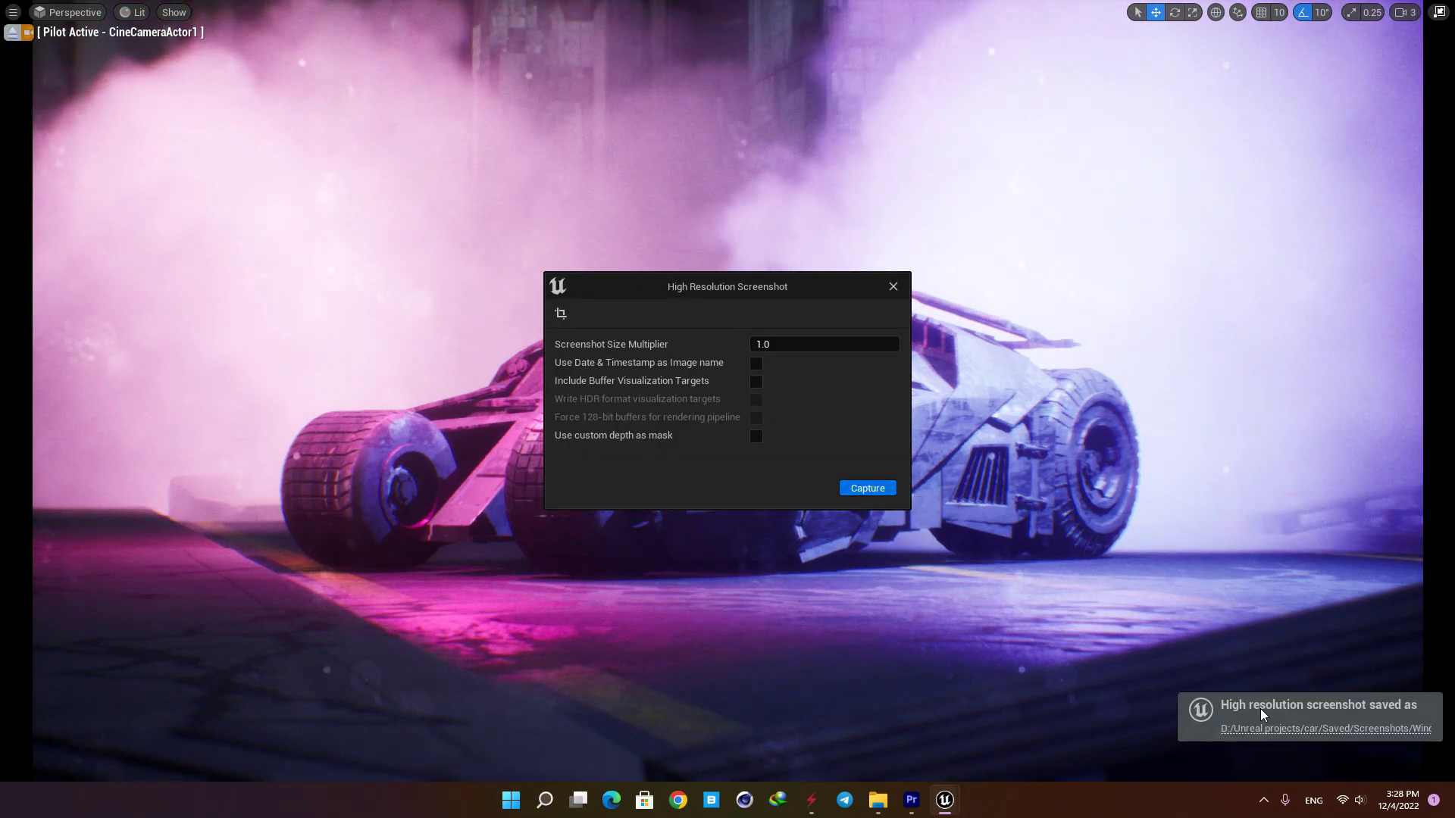